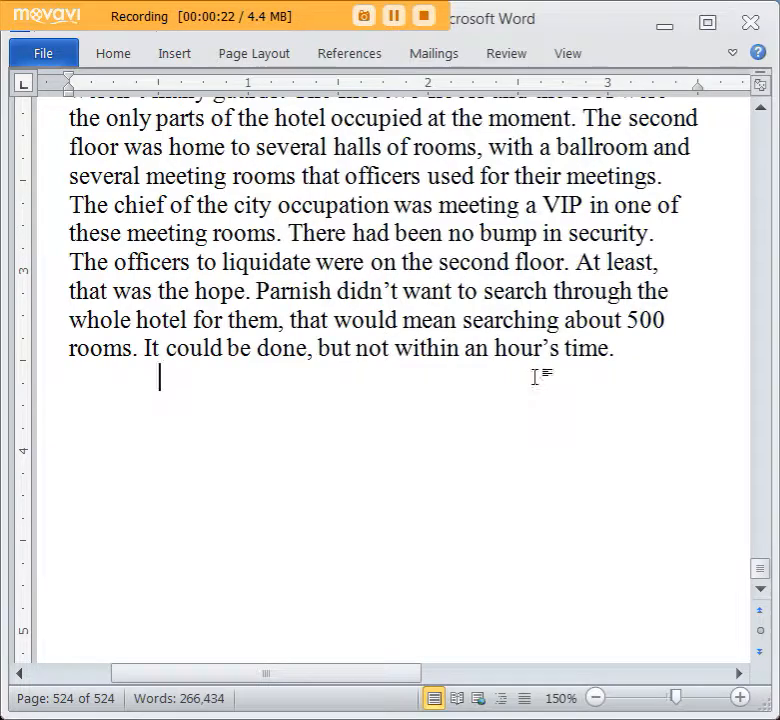
scroll(538, 376, "up", 2)
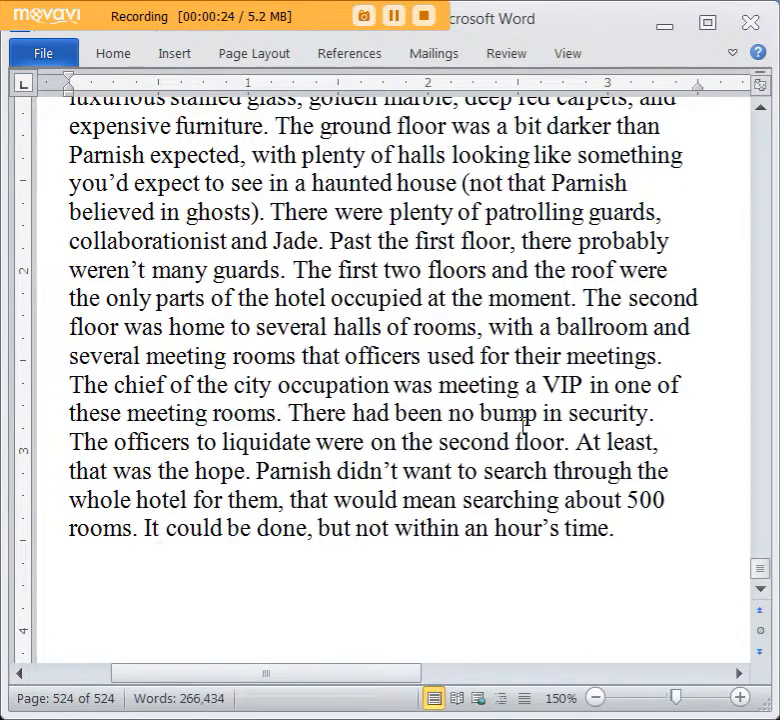
scroll(524, 418, "down", 2)
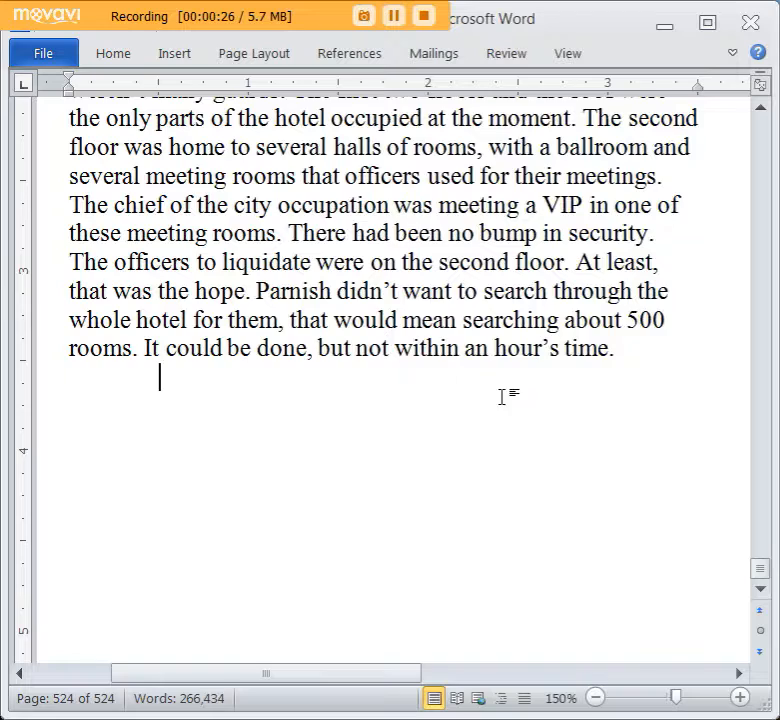
scroll(501, 400, "up", 2)
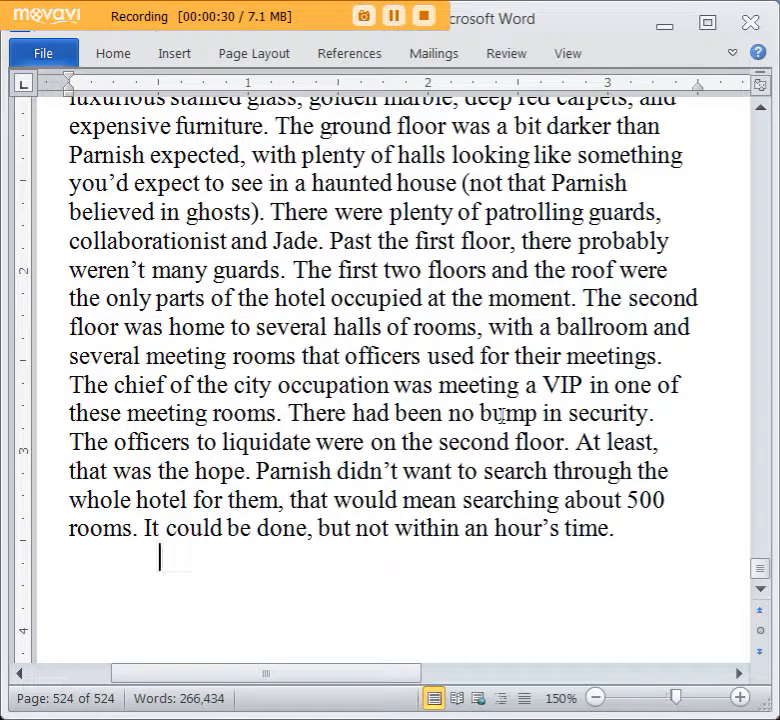
Add two unindented dialogue lines: “Lots of civilians at the dock.” Tolker said to Parnish. / “Yeah.” Parnish agreed, then asked, “What about it?”.
key("BackSpace")
key("Return")
type("\"Lots of civil")
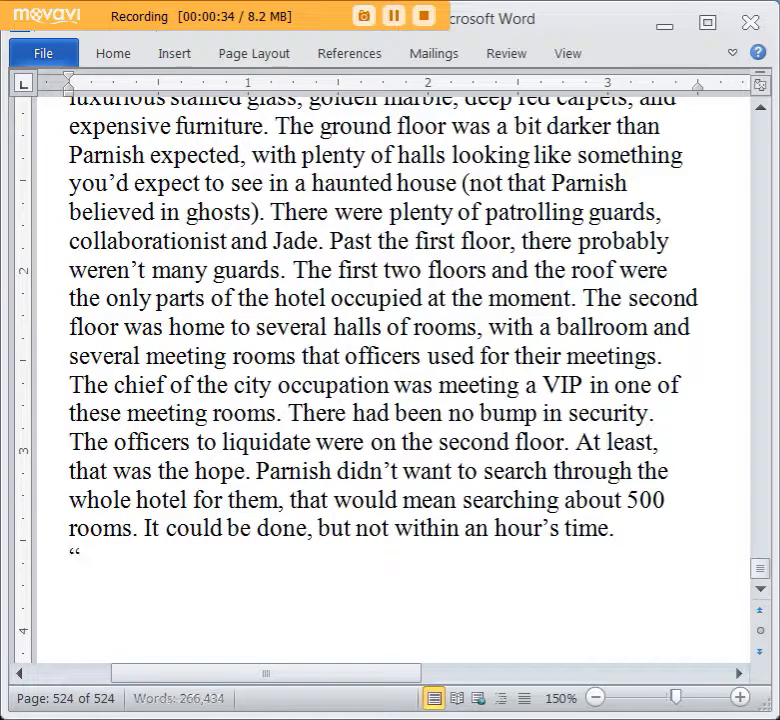
type("ians at the dock.\"")
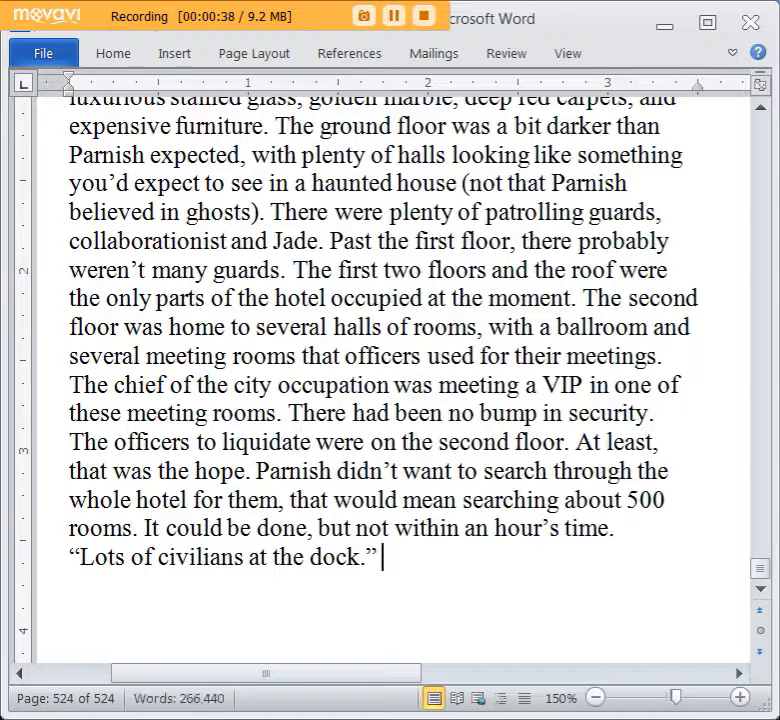
type(" T")
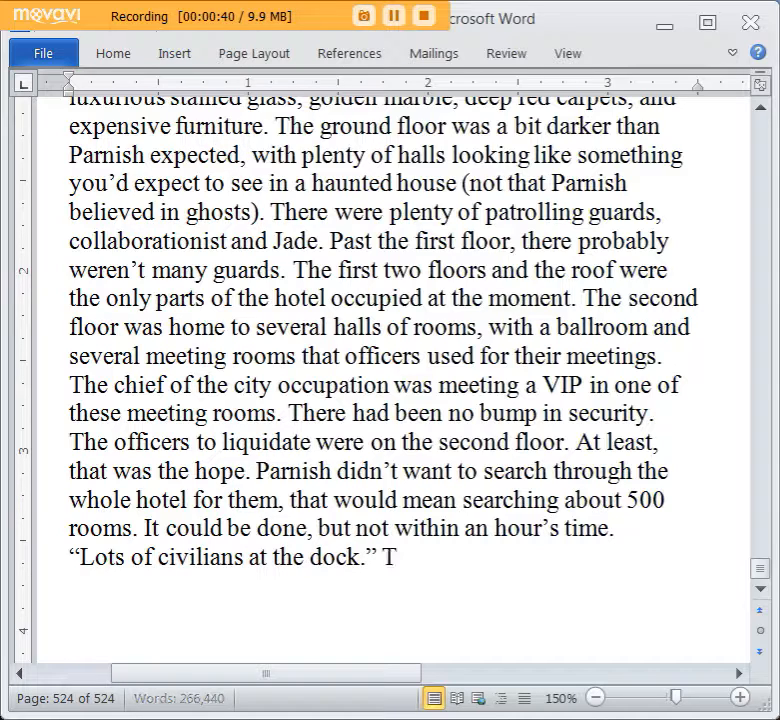
type("olker said to P")
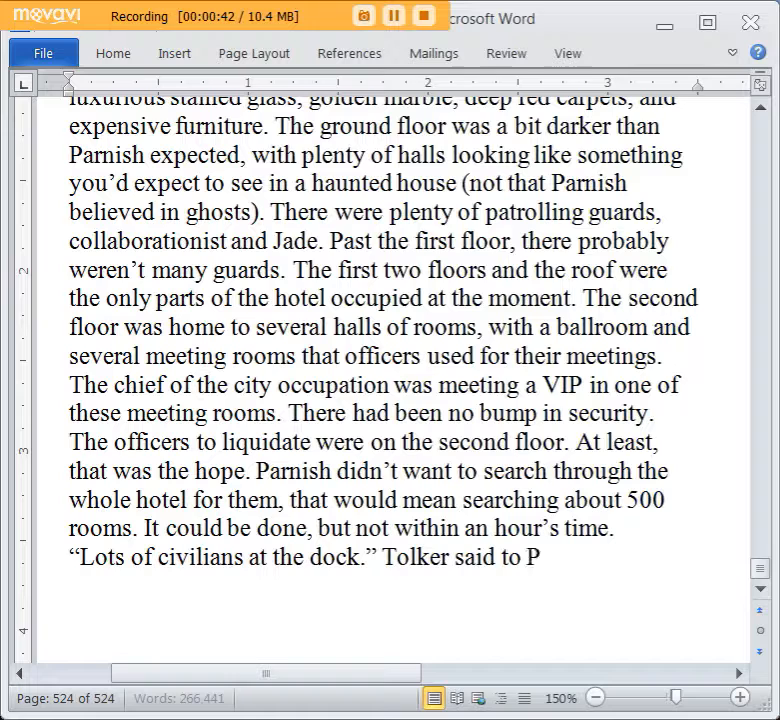
type("arnish.“Yeah.” Par")
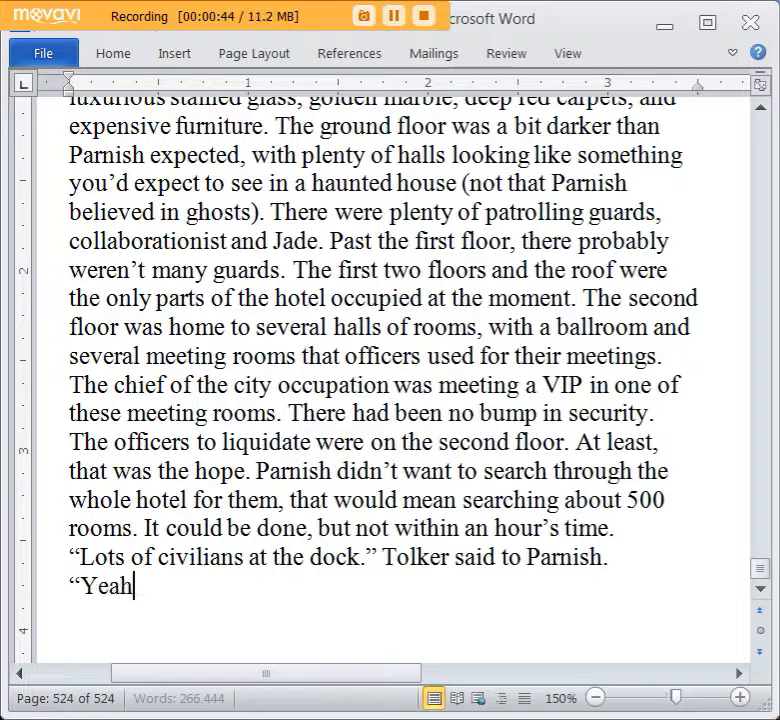
type("nish")
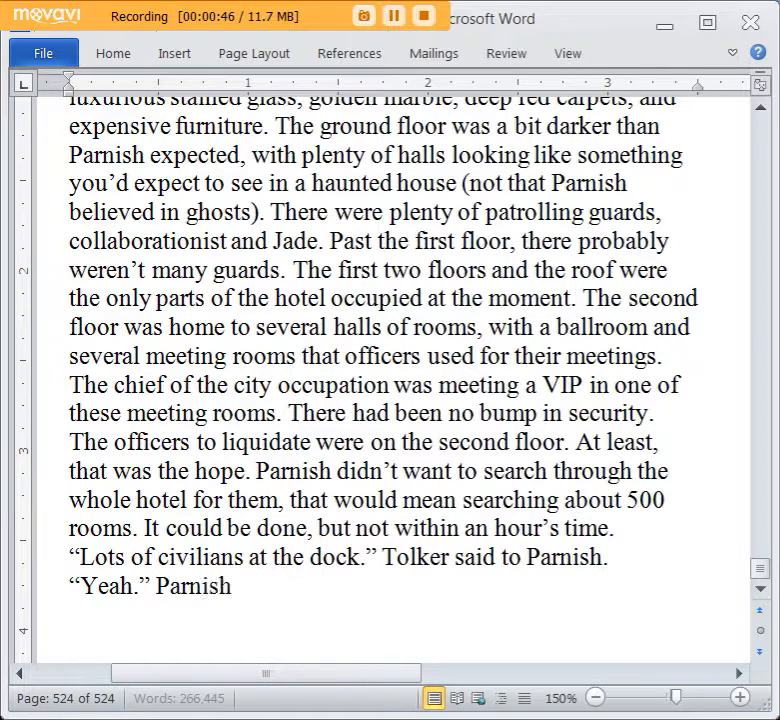
type(" agreed,")
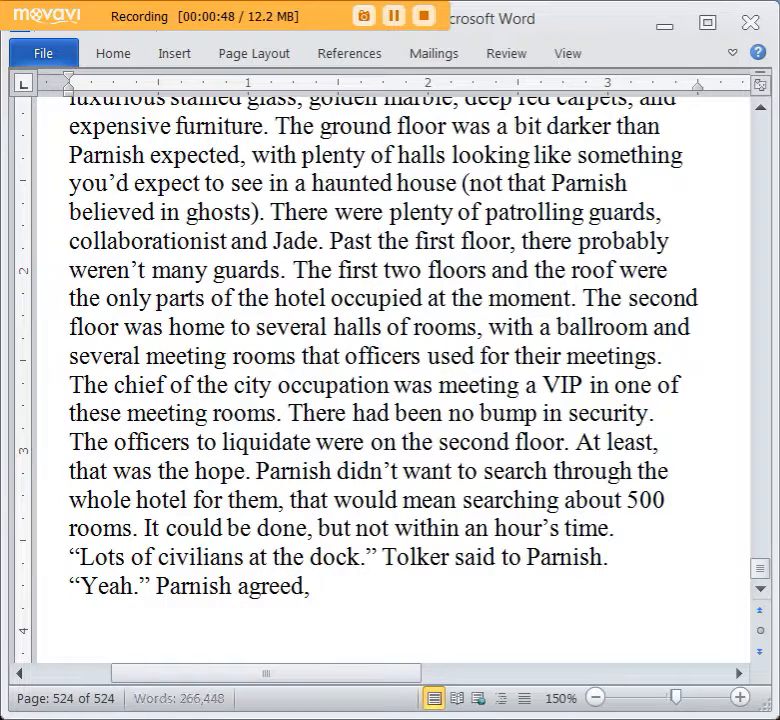
type(" then asked, “What about it?”")
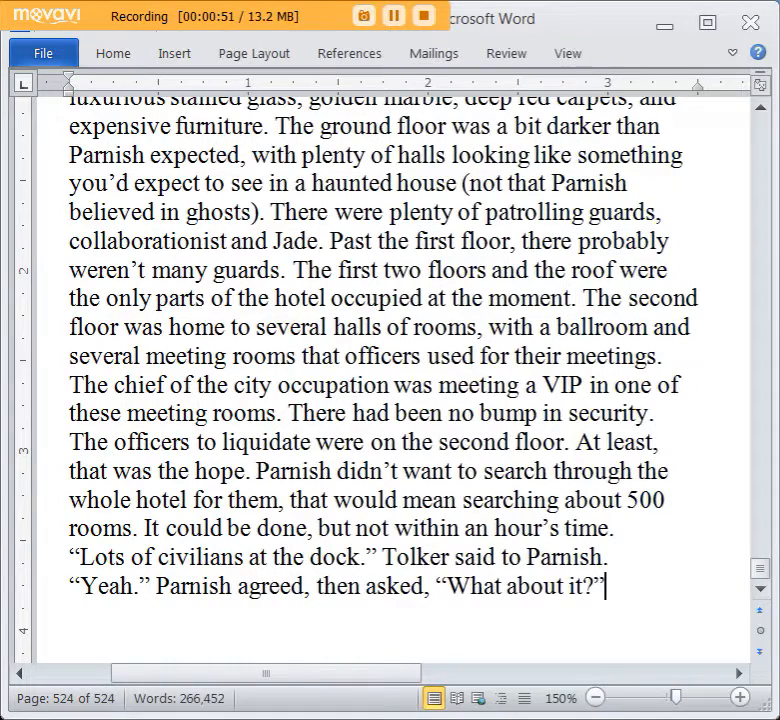
Add a dialogue line below Parnish's question: “I hope they’ll be alright.” Tolker replied.
scroll(500, 414, "down", 4)
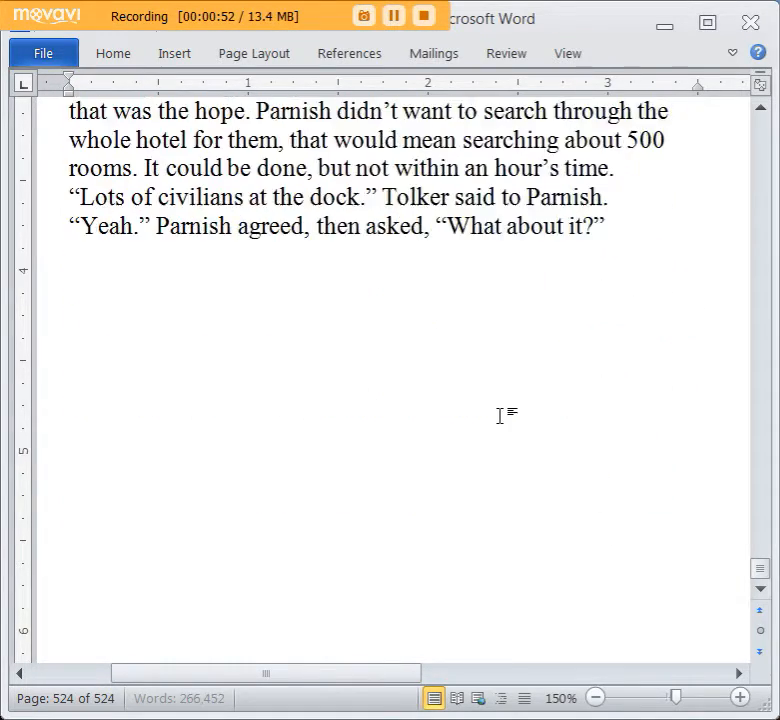
key("Return")
type("“")
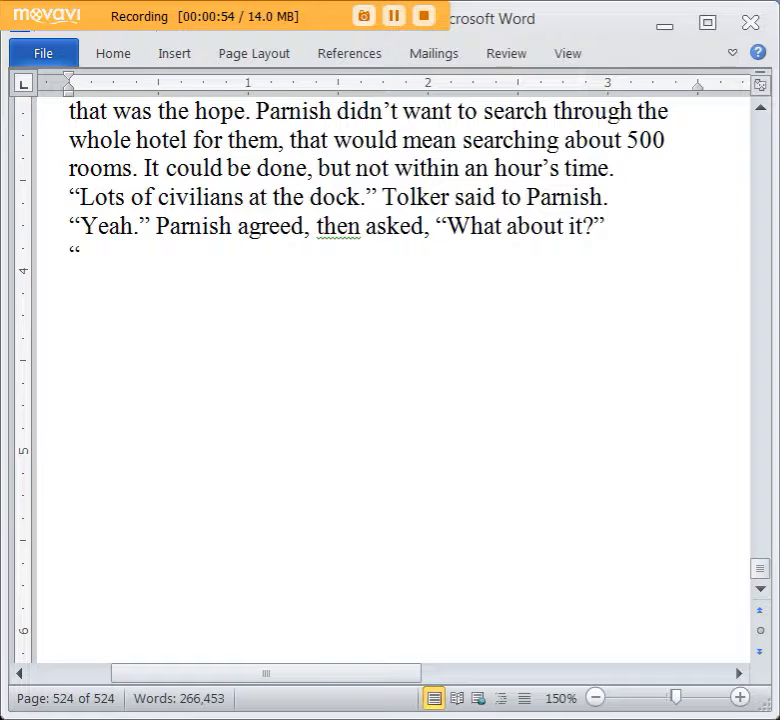
type("I")
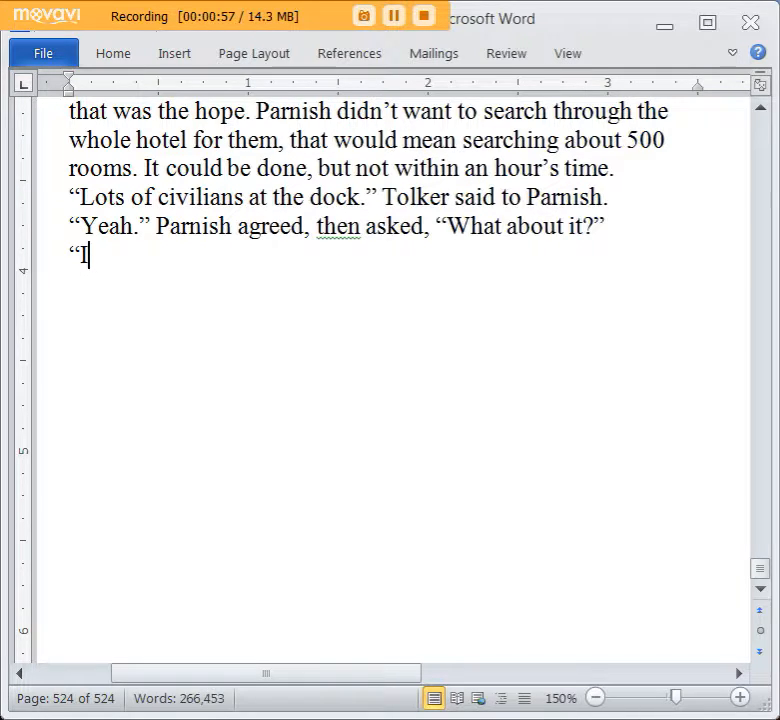
type(" hope they’ll be alright.” ")
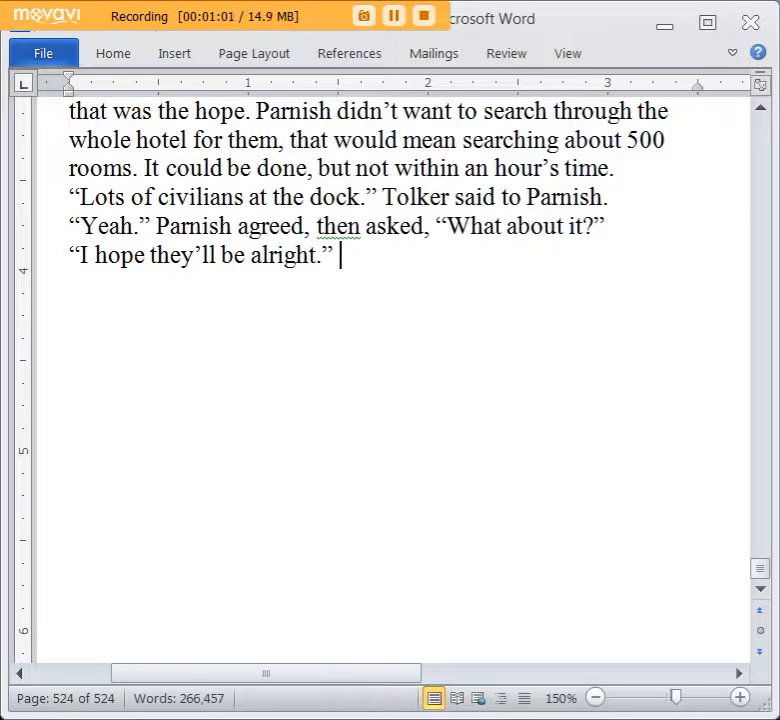
type("Tolker replied.")
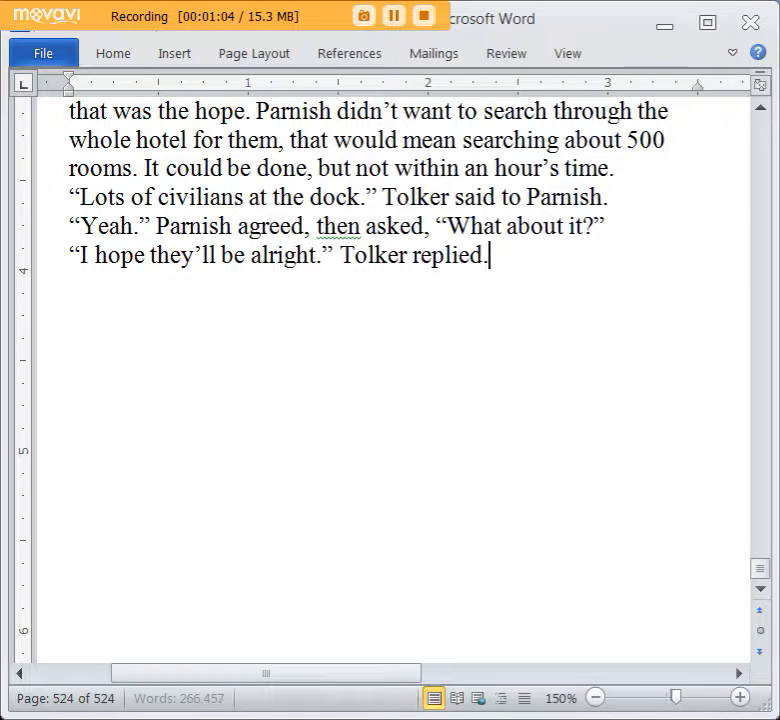
Start a new indented paragraph with “It touched Parnish a way that a Bluddkain could feel”.
key("Return")
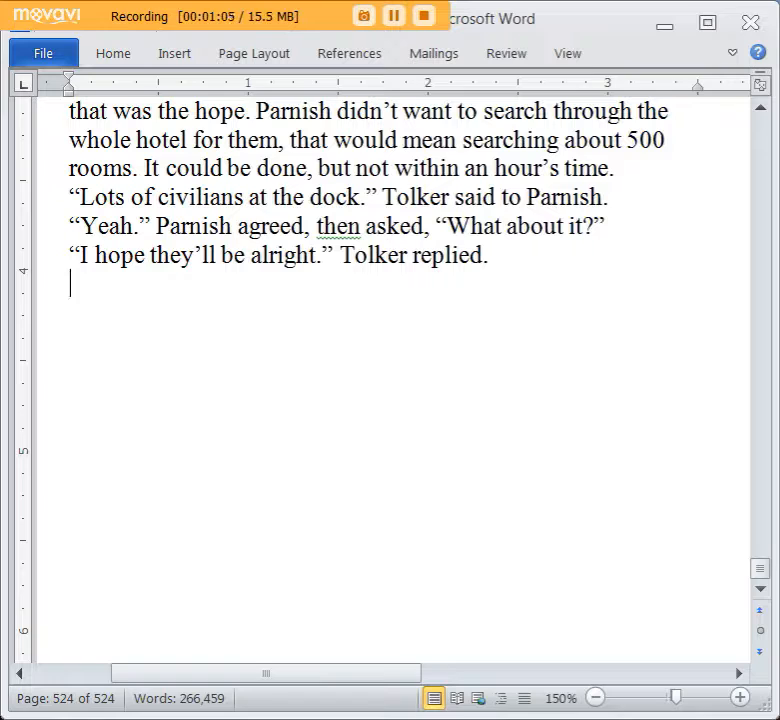
key("Tab")
type("It")
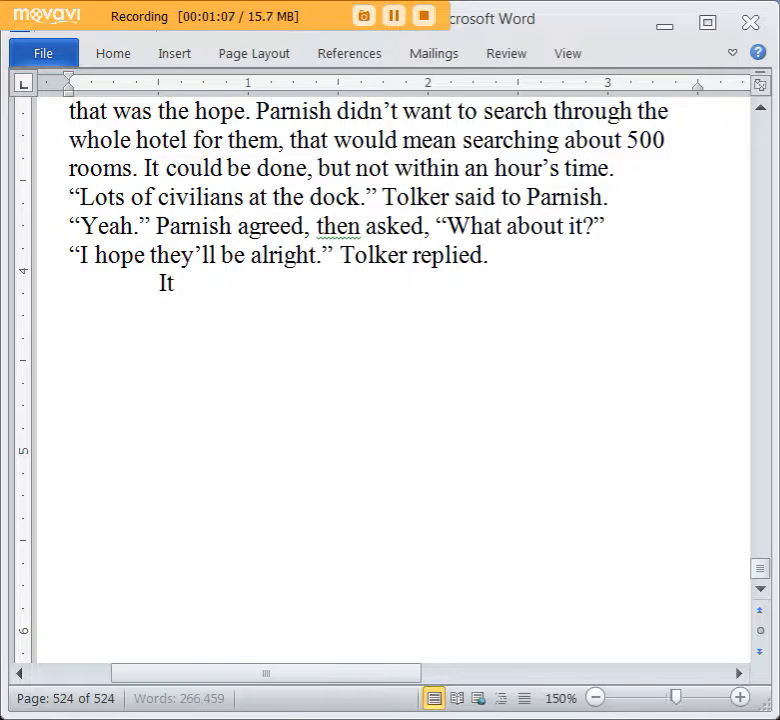
type(" touched Parnish a")
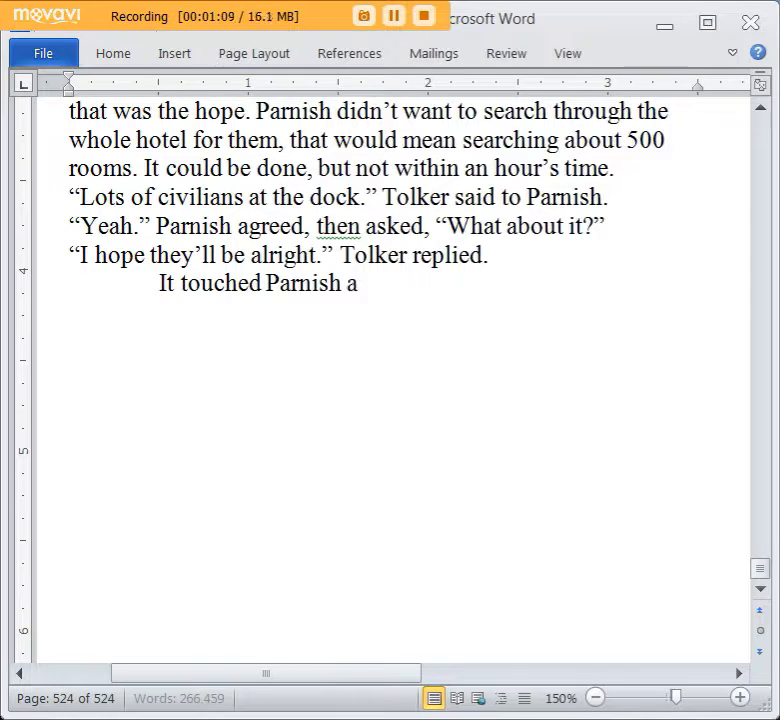
type(" way that a Blud")
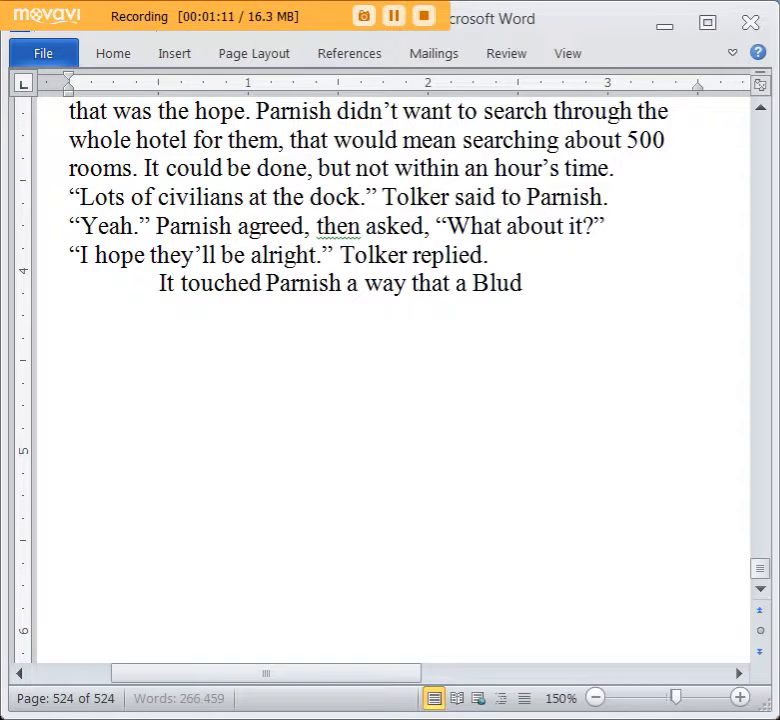
type("dkain could feel")
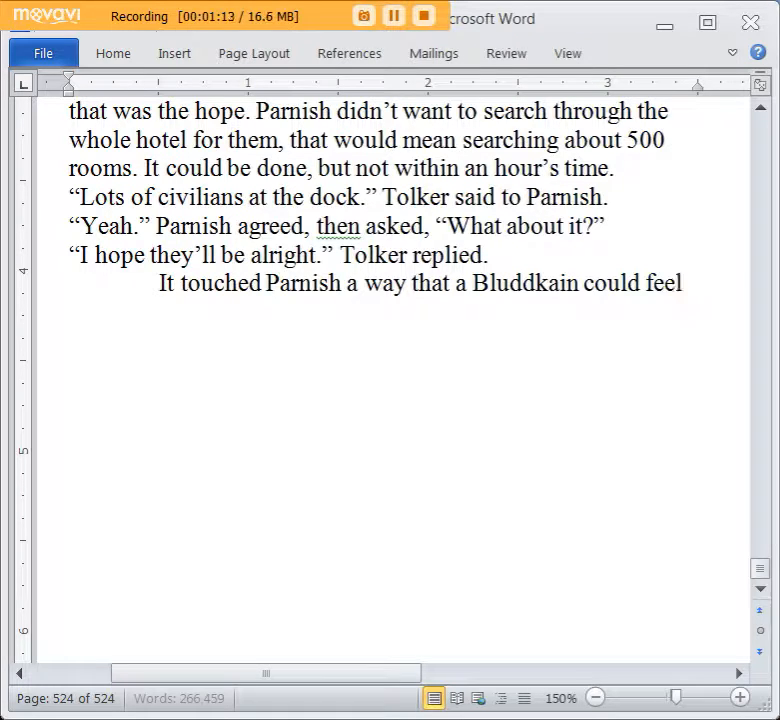
type(" siuc")
Complete the paragraph's opening sentence with “such concern for Cromish citizenry.”, correcting typos along the way.
key("BackSpace")
key("BackSpace")
key("BackSpace")
type("uch concer")
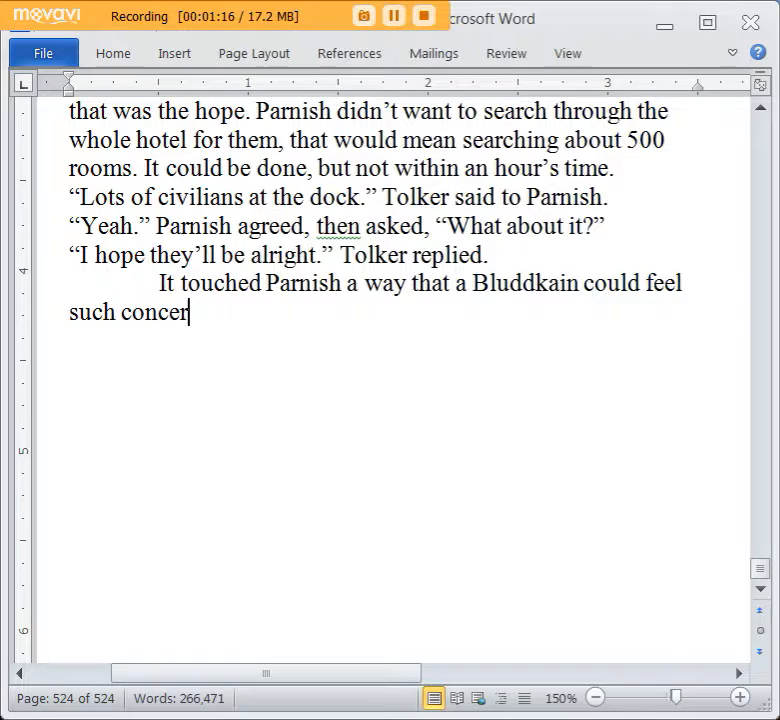
type("n for Cornish")
key("BackSpace")
key("BackSpace")
key("BackSpace")
key("BackSpace")
key("BackSpace")
key("BackSpace")
type("romih")
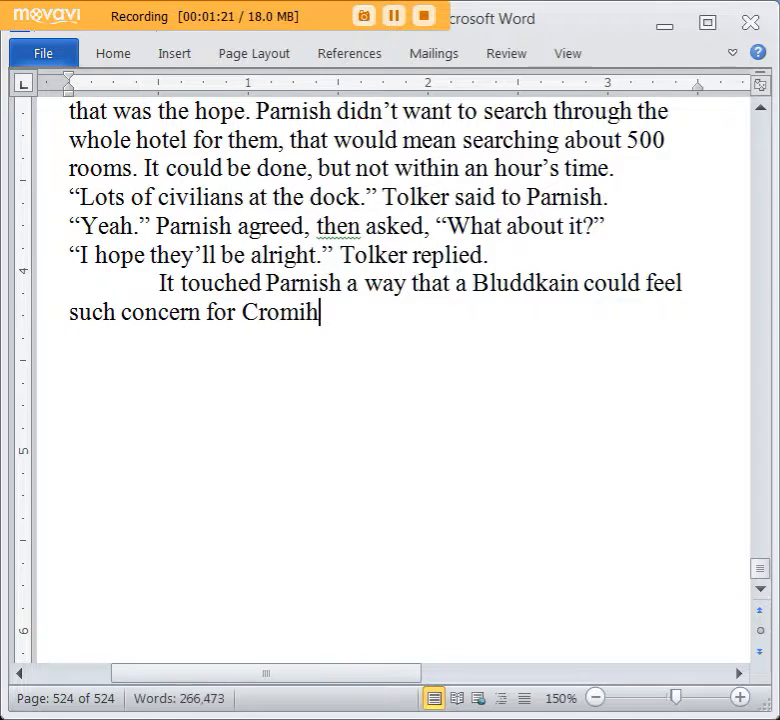
key("BackSpace")
type("sh citiz")
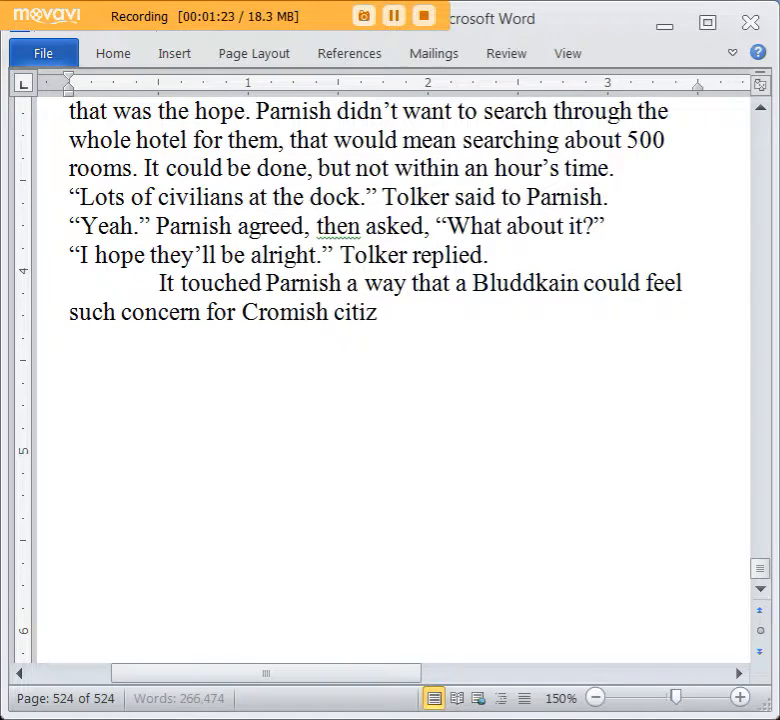
key("BackSpace")
key("BackSpace")
type("izenry. On")
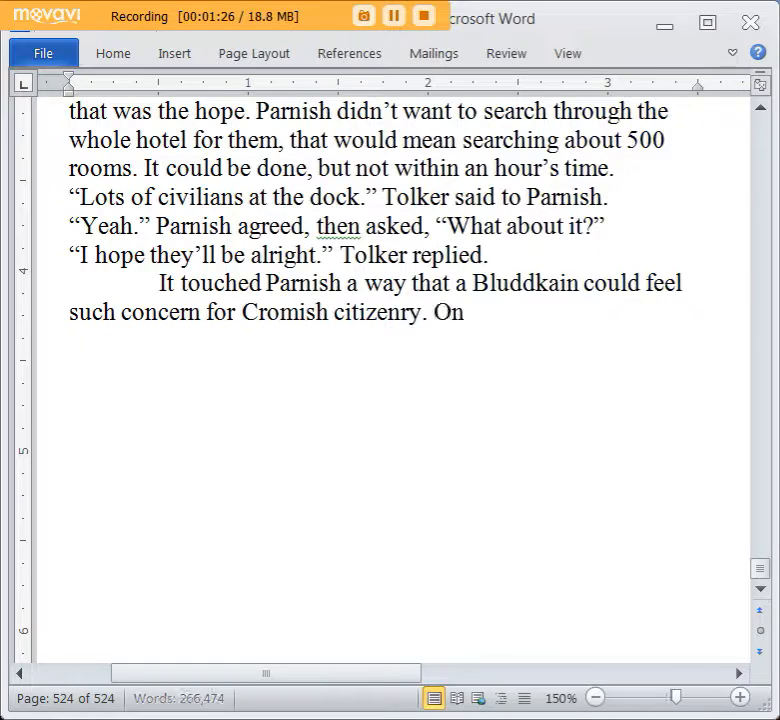
type("ly a war ago")
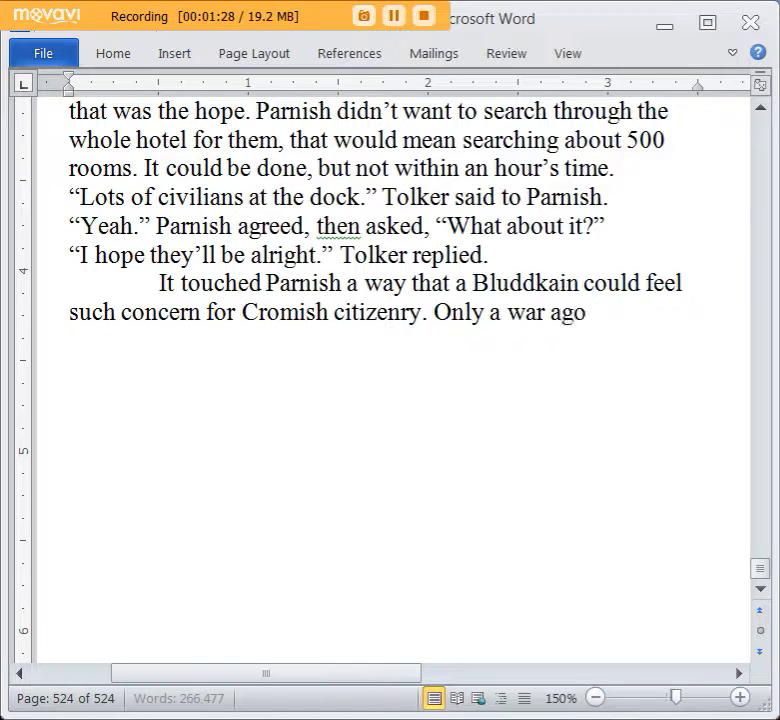
type(", this guy was probably pleased to re")
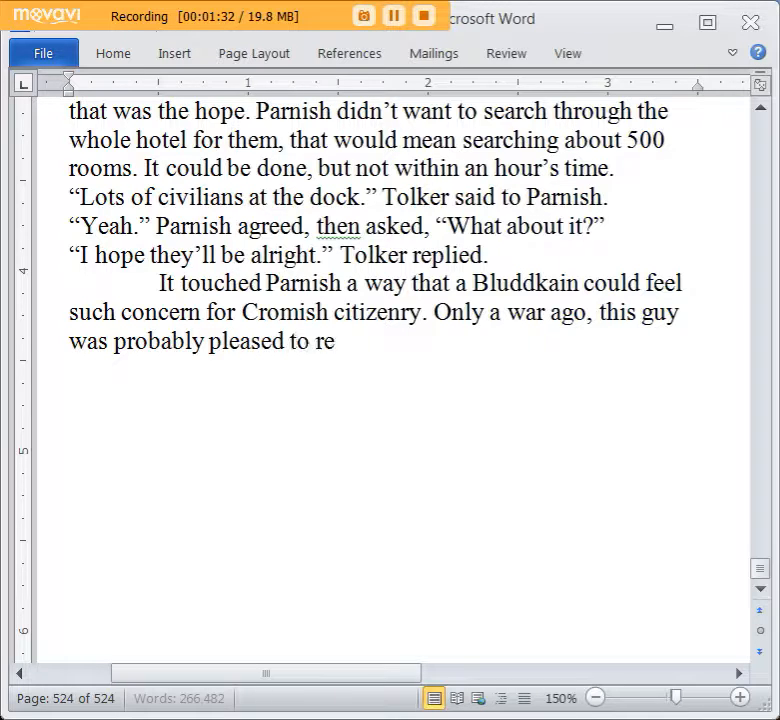
type("ad a newspaper")
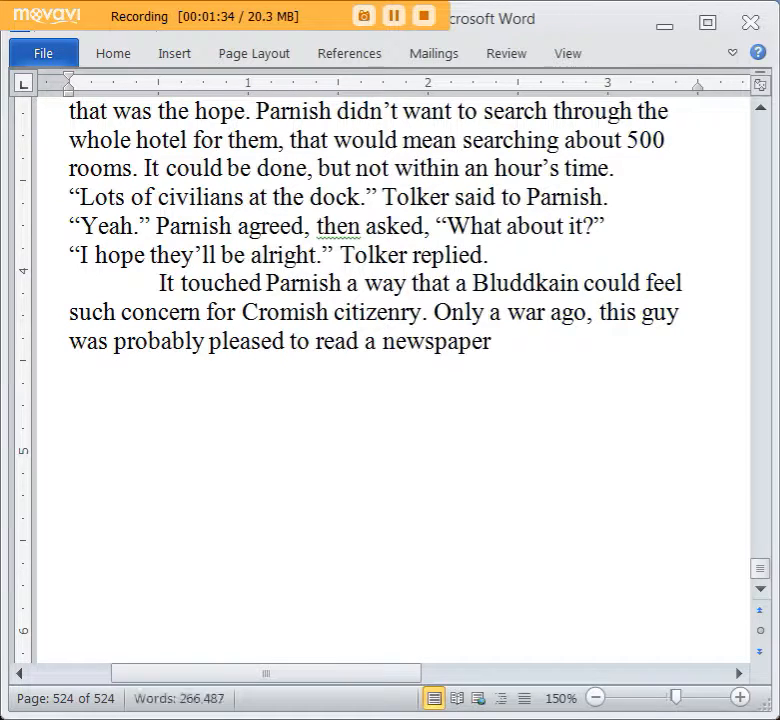
type(" article ab")
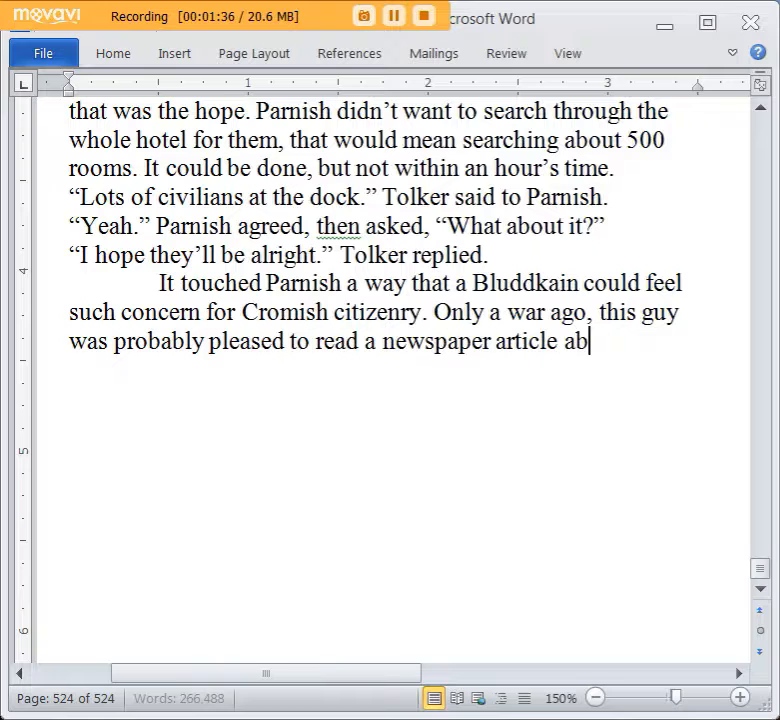
type("out Bluddkain b")
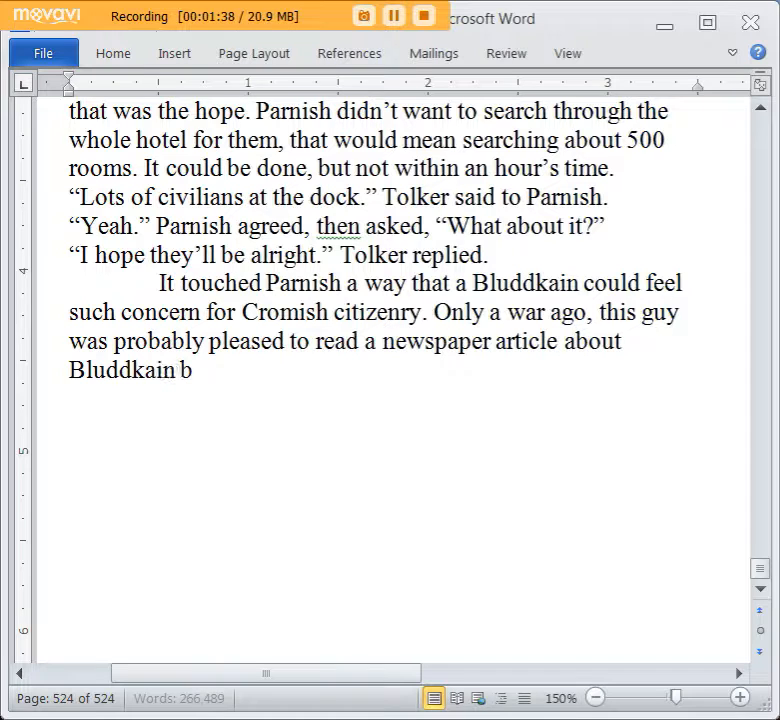
type("ombers smashing")
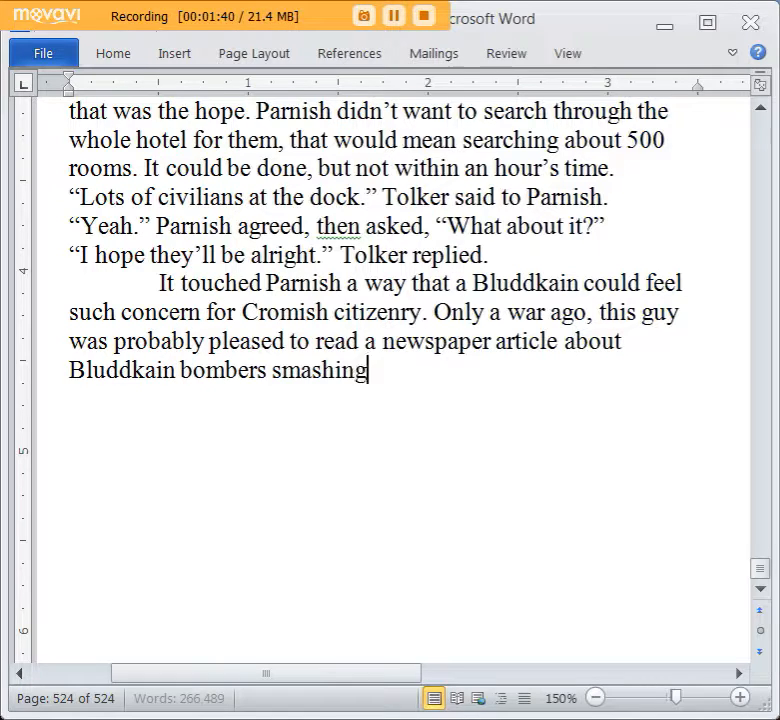
type(" the Hell out of som")
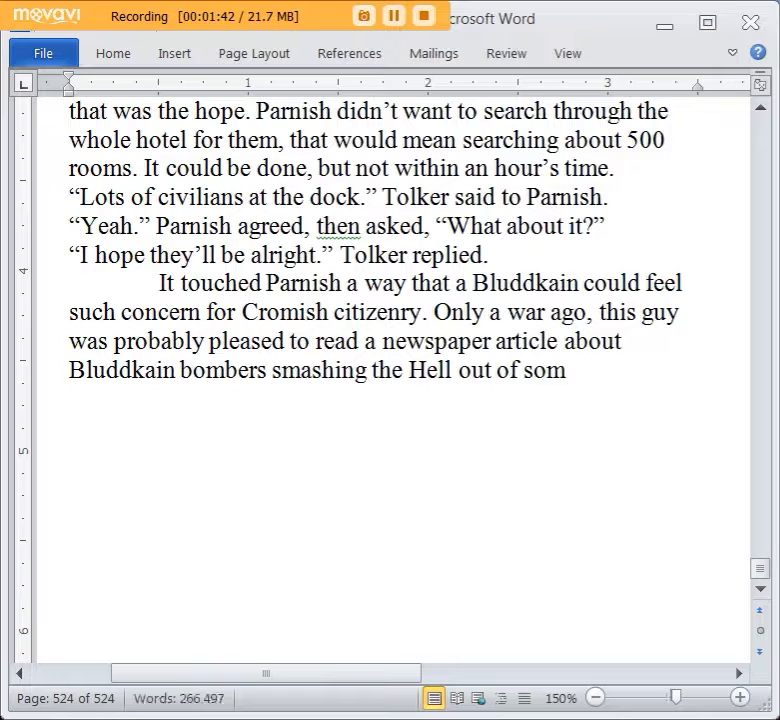
type("e 2,000 year old Cromish city.")
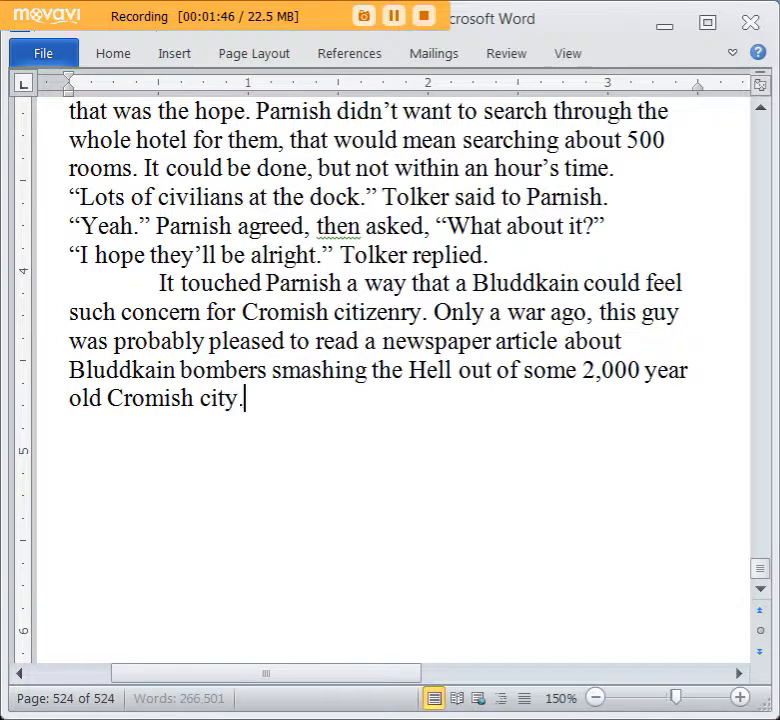
Finish the second sentence with “Bluddkain bombers smashing the Hell out of some 2,000 year old Cromish city.”.
scroll(540, 463, "down", 1)
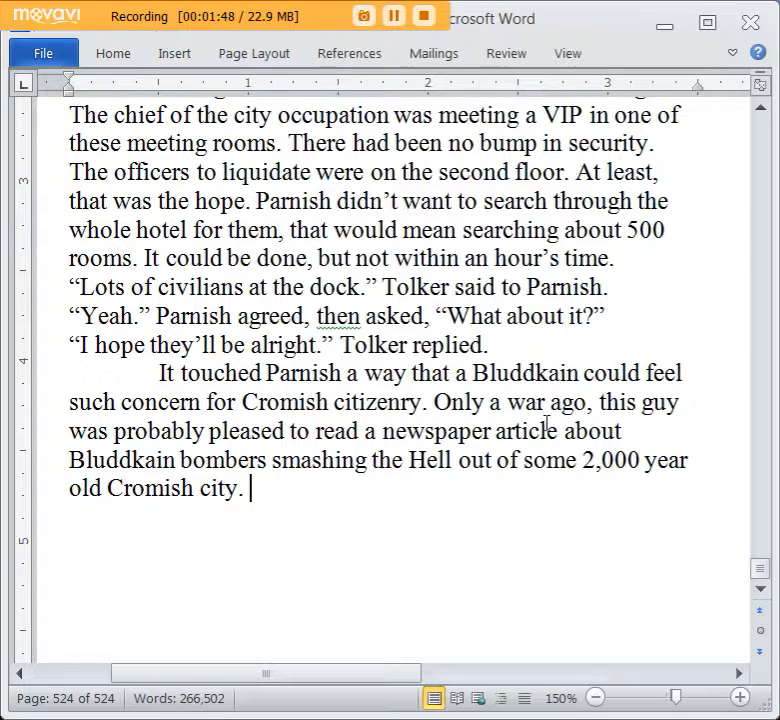
scroll(546, 424, "down", 1)
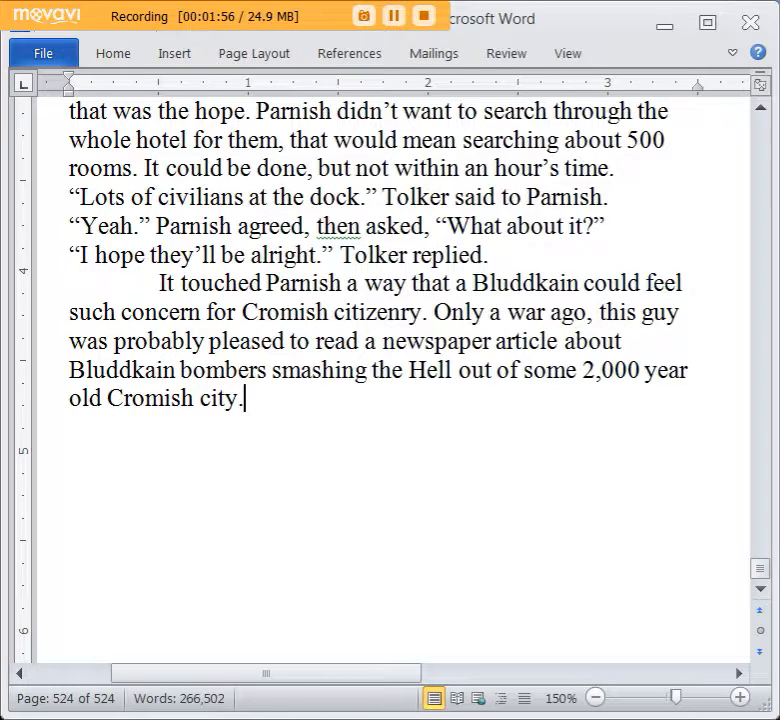
Add the sentence “But now they were all in the same boat.” to the end of the narrative paragraph.
type("They")
key("BackSpace")
key("BackSpace")
key("BackSpace")
key("BackSpace")
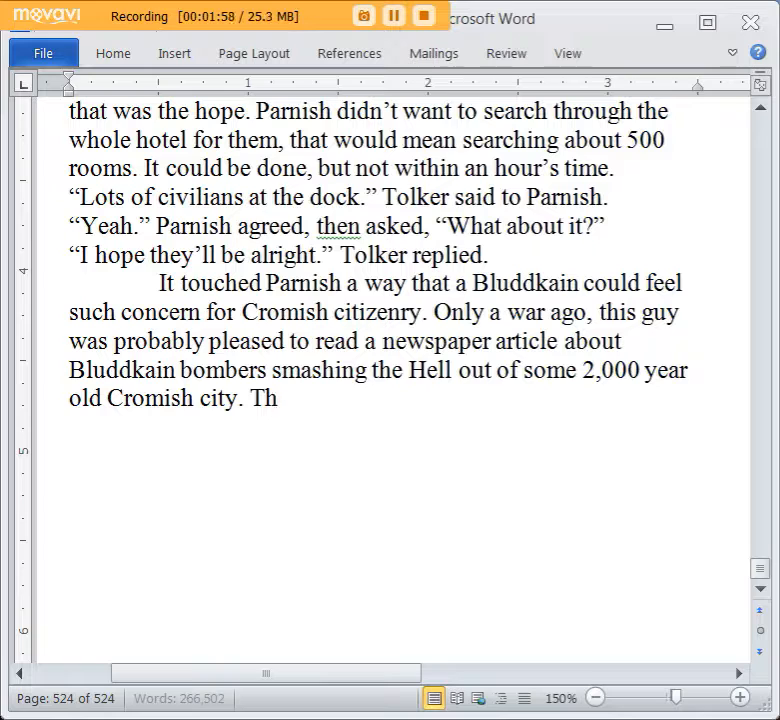
type("But")
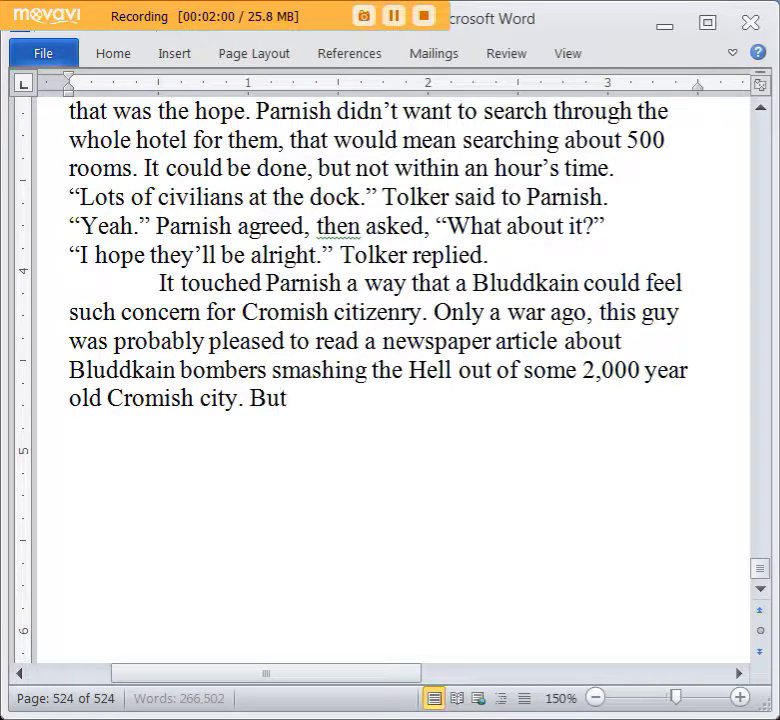
type(" now they were all")
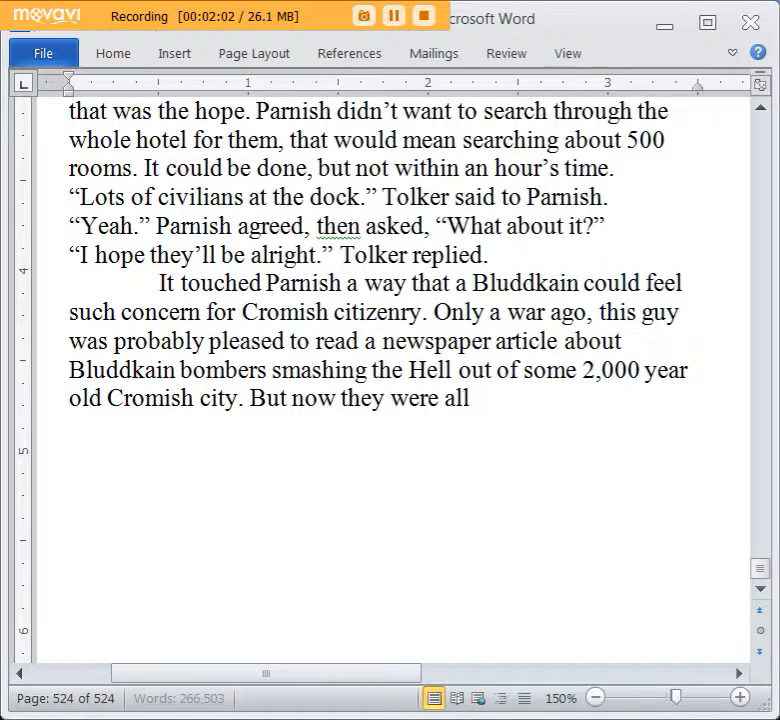
type(" in the same boat.")
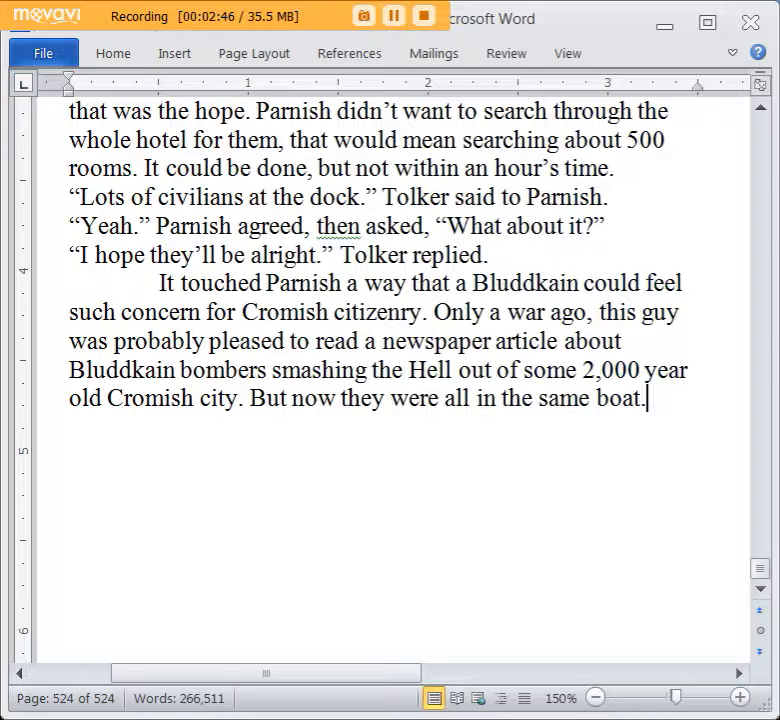
Leave a blank line and start new dialogue with “They’ll figure something out.” Parnish muttered, rather coldly,.
key("Return")
key("Return")
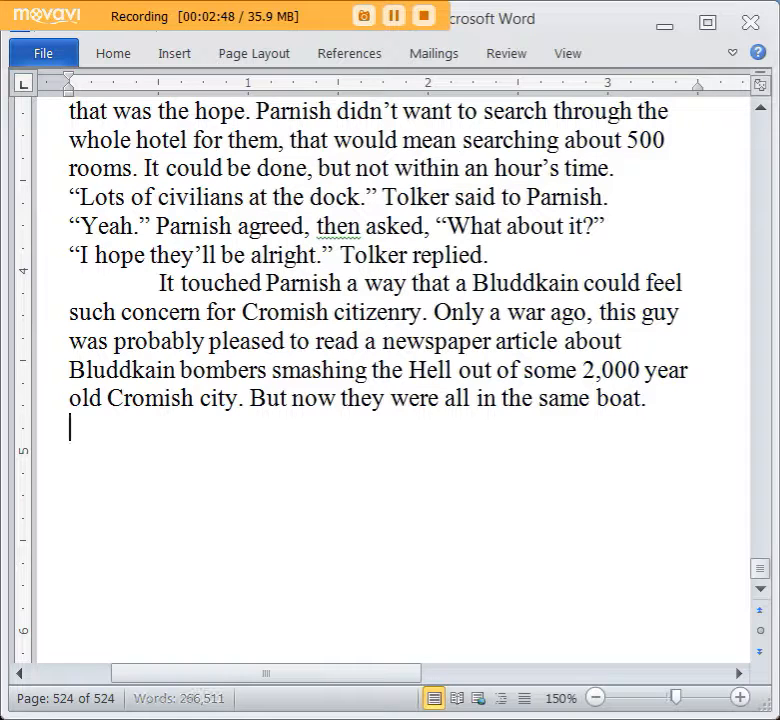
type("\"They'll ")
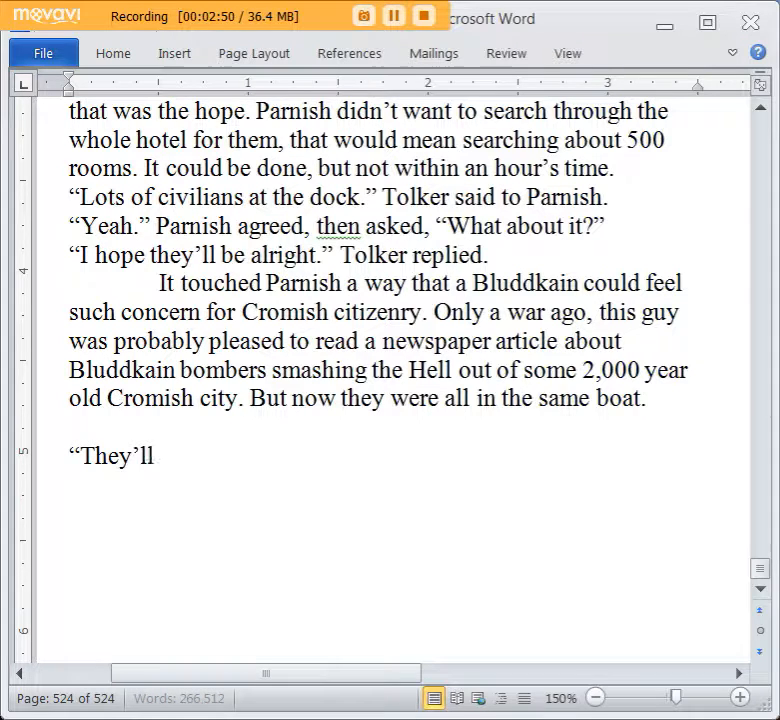
type("find")
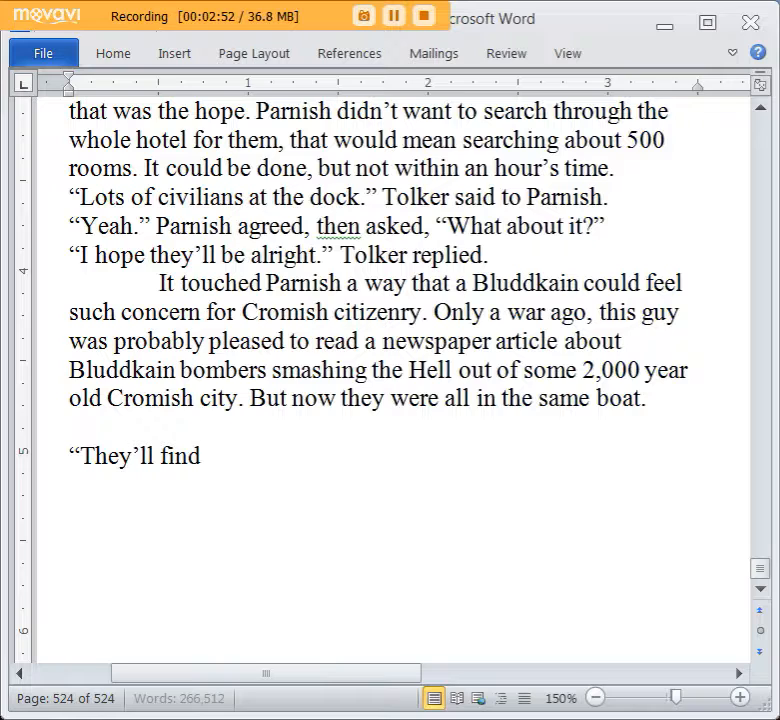
key("BackSpace")
key("BackSpace")
type("gure something")
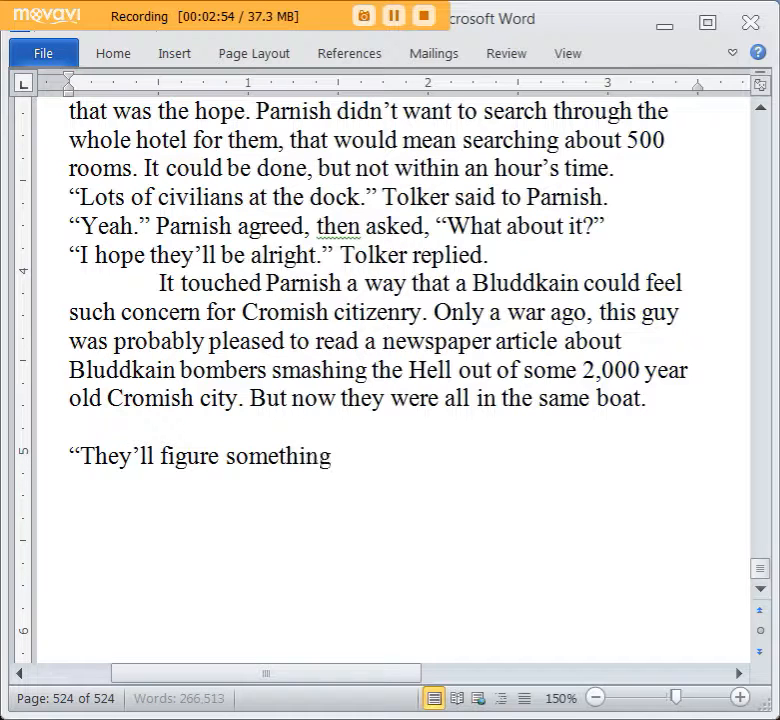
type(" out.\" Parnish muttered")
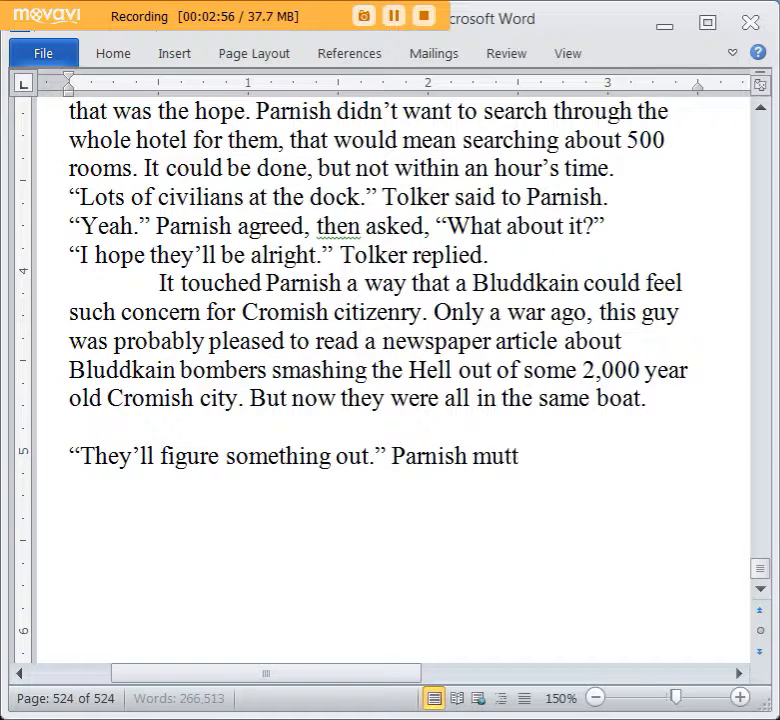
type(", rather coldly,")
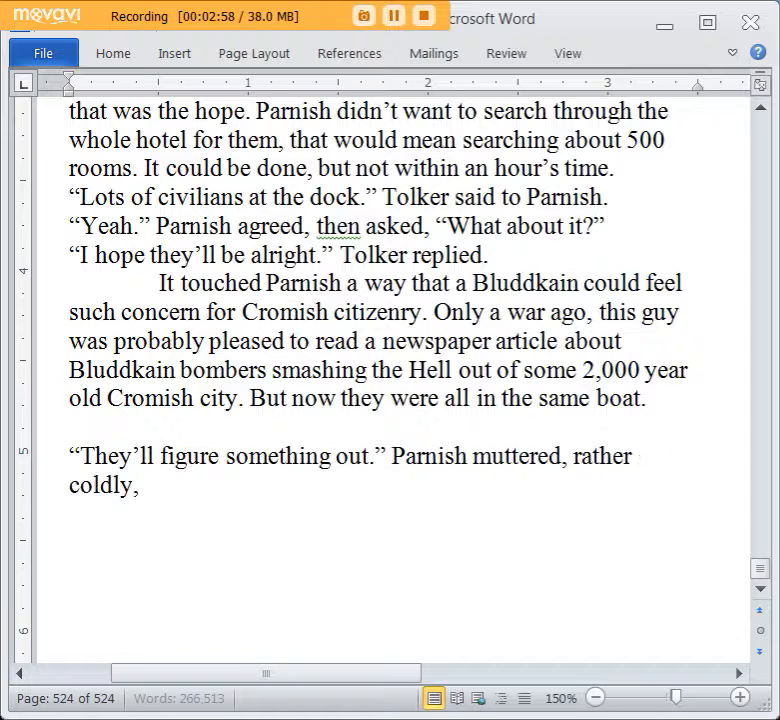
type(" \"This isn't a go")
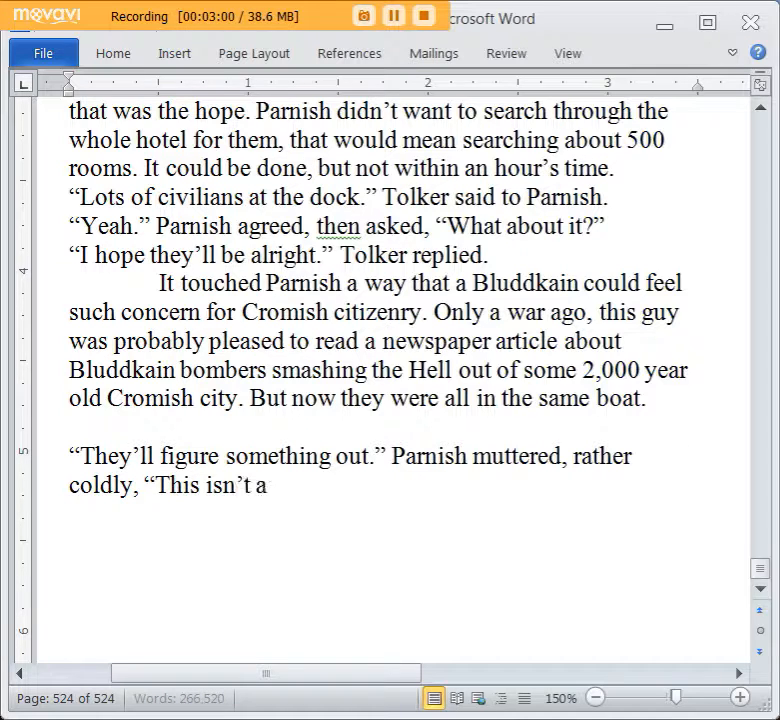
type("od war to find yo")
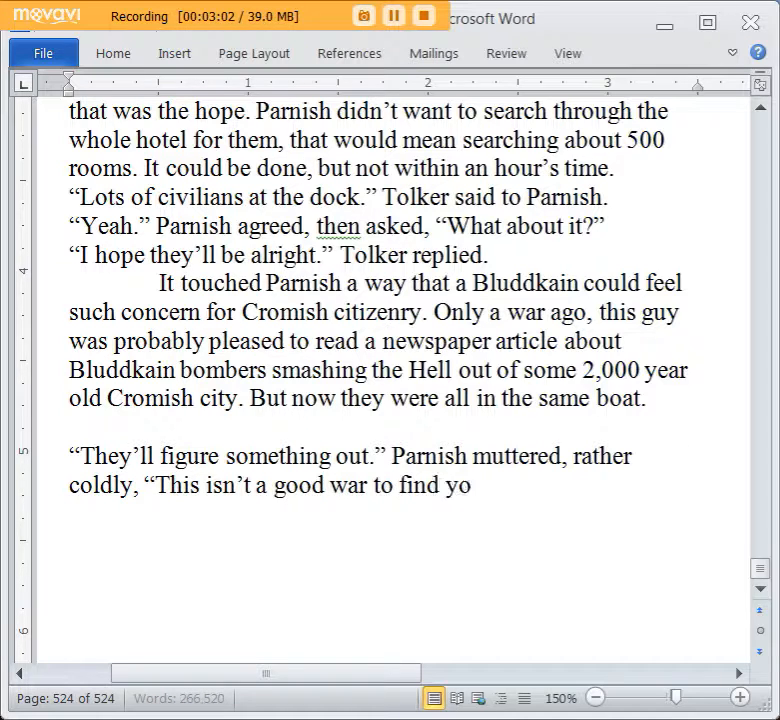
type("urself a civi")
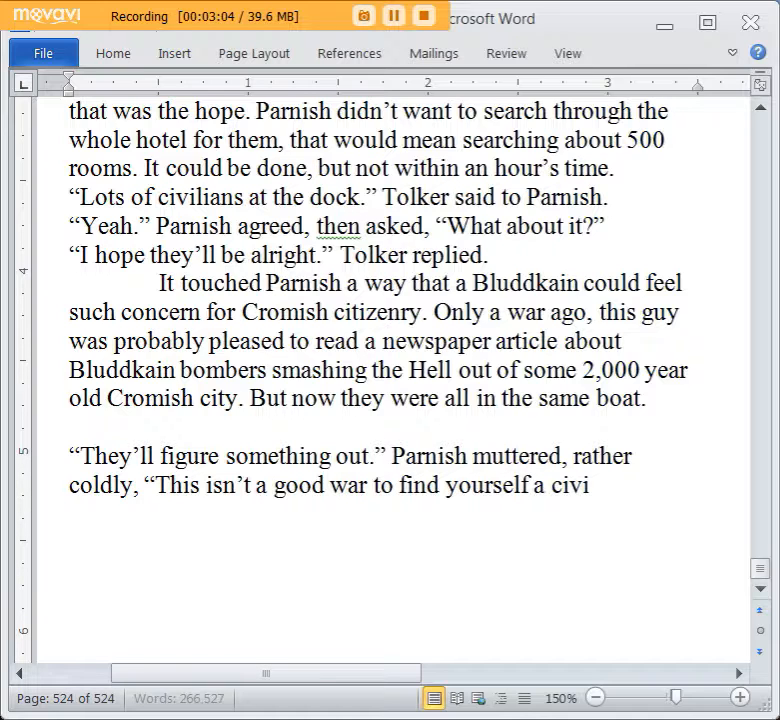
Continue Parnish's speech with “This isn’t a good war to be a civilian in. I’d”, rewording it along the way.
key("BackSpace")
key("BackSpace")
key("BackSpace")
key("BackSpace")
key("BackSpace")
key("BackSpace")
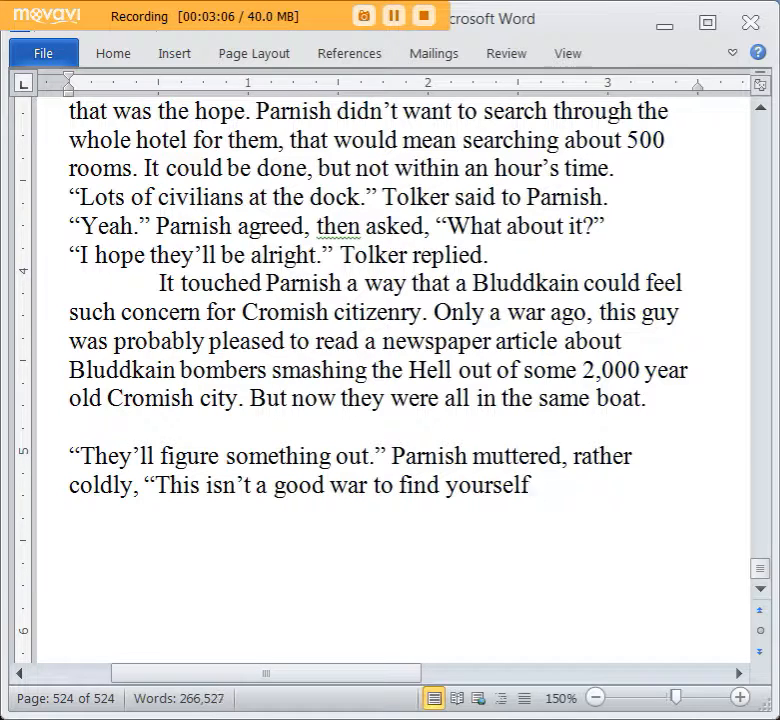
type("a civilian")
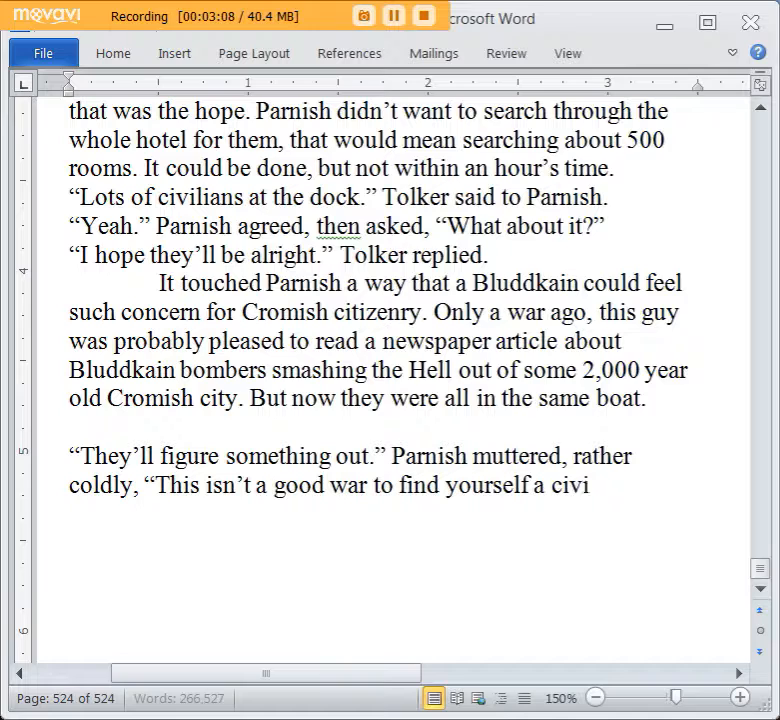
key("BackSpace")
key("BackSpace")
key("BackSpace")
key("BackSpace")
key("BackSpace")
key("BackSpace")
key("BackSpace")
key("BackSpace")
key("BackSpace")
key("BackSpace")
key("BackSpace")
key("BackSpace")
key("BackSpace")
key("BackSpace")
key("BackSpace")
key("BackSpace")
key("BackSpace")
key("BackSpace")
key("BackSpace")
key("BackSpace")
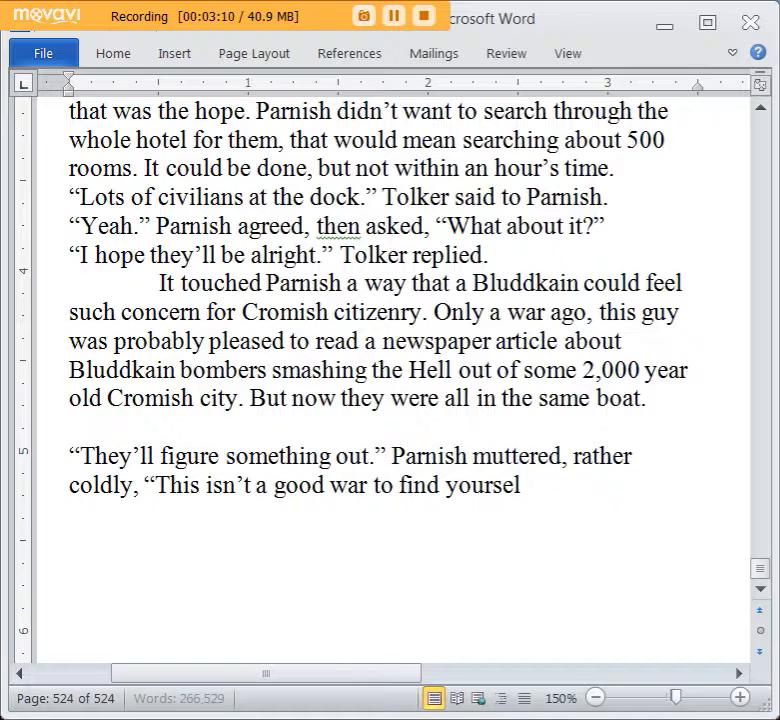
type("to be a c")
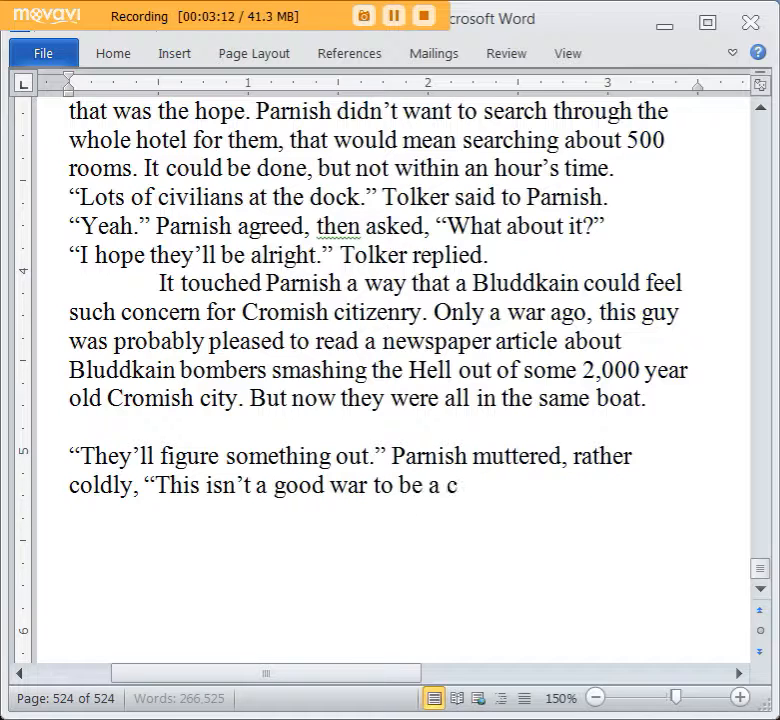
type("ivilian in. ")
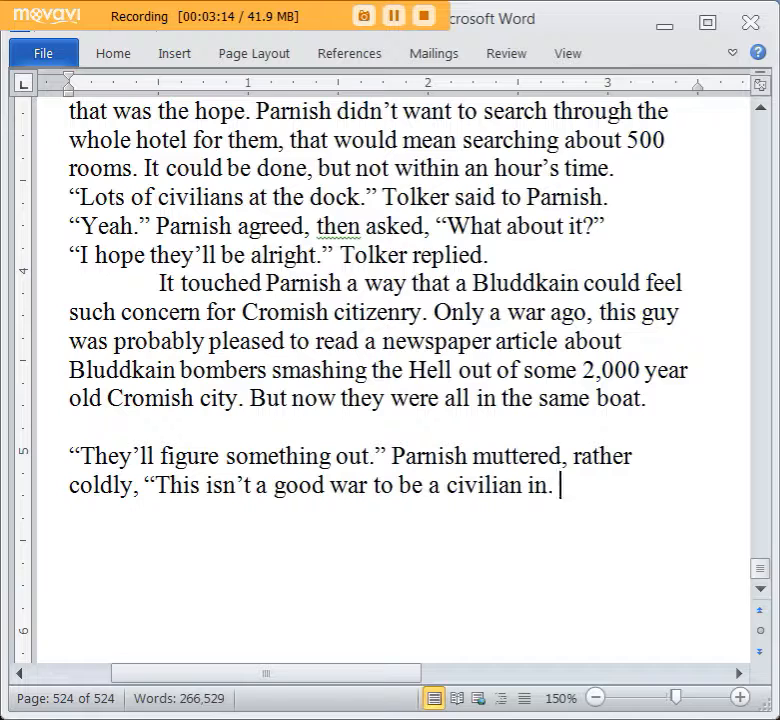
type("I'd almost say peo")
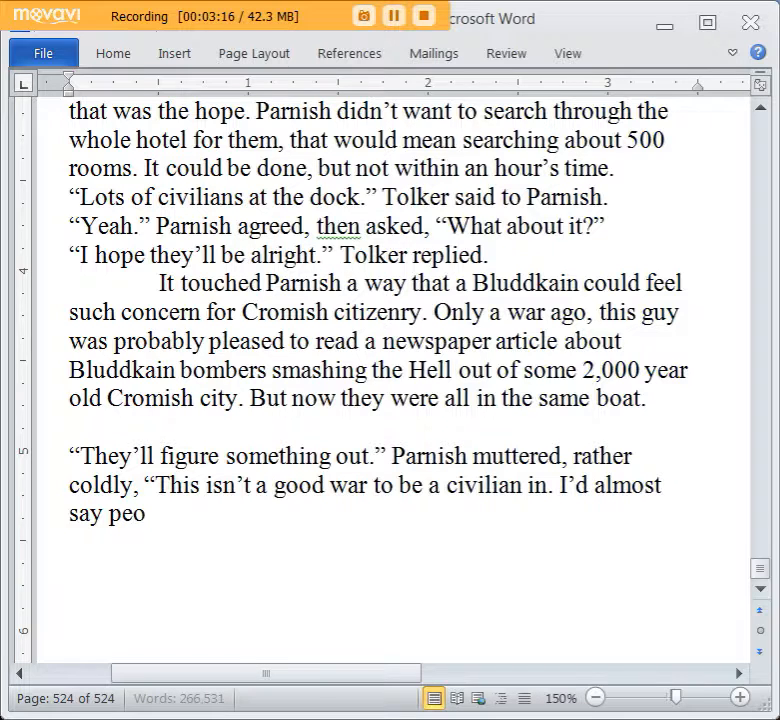
type("ple are better off e")
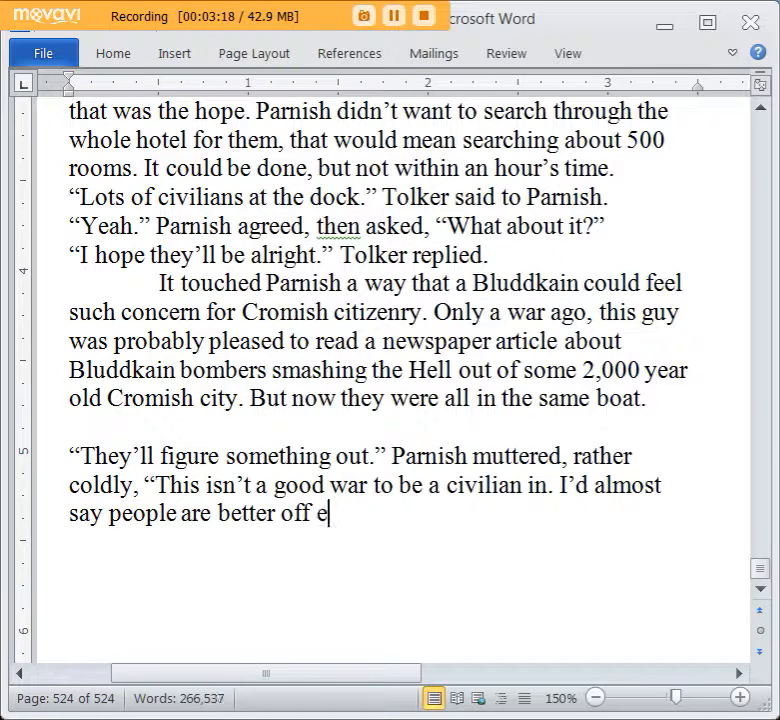
Complete Parnish's line with “almost say people are better off exclusively as collaborators or resistance.” and close the quotation.
key("BackSpace")
type("exclu")
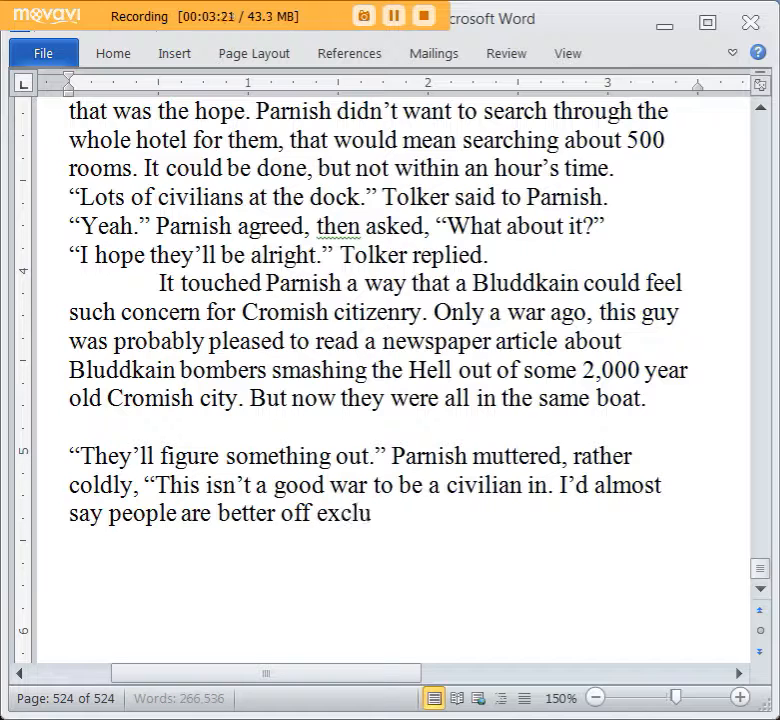
type("sively as collabo")
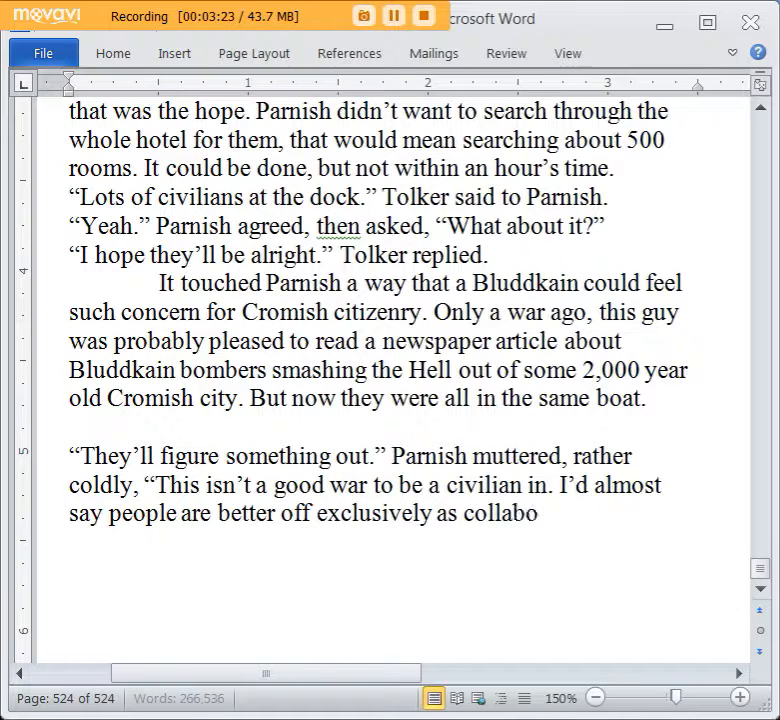
type("rators o")
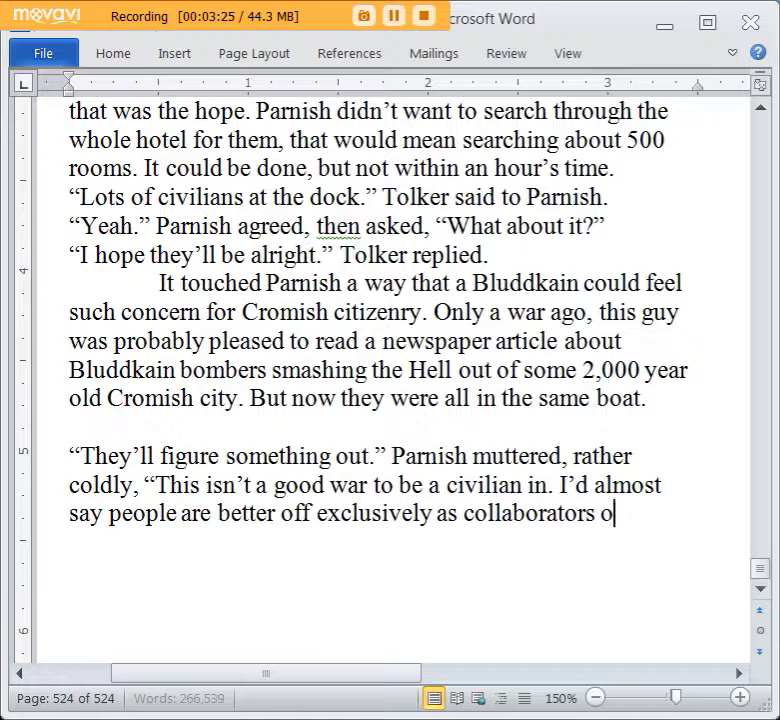
type("r resistance.\"")
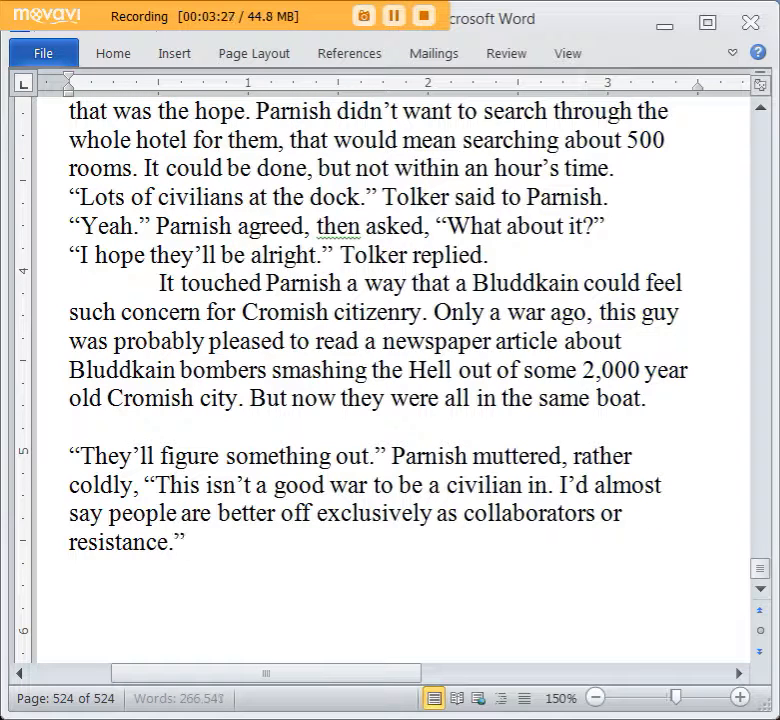
Add a reply on a new line: “But if you’re a collaborator, you’ll get shot after the war.”.
key("Return")
type("\"But if you're a collabo")
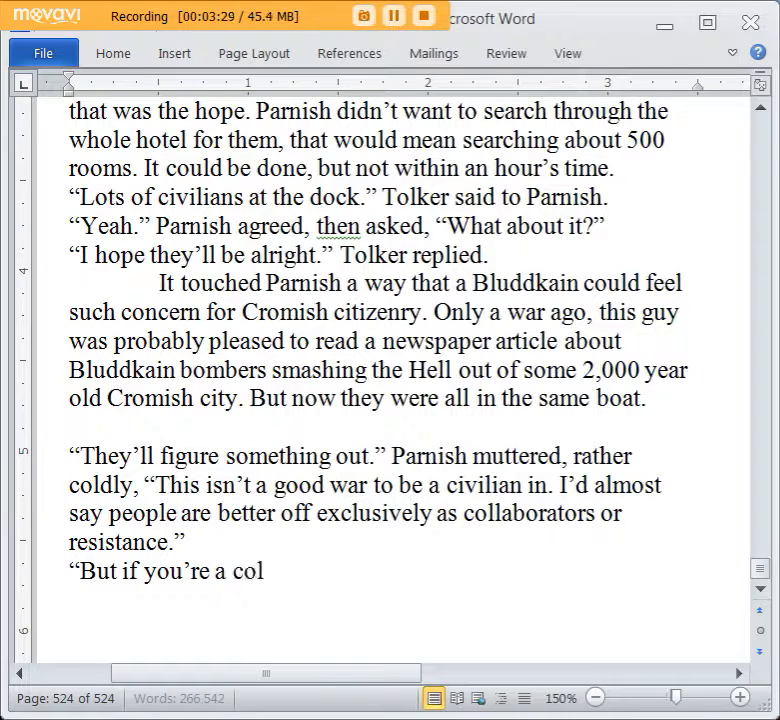
type("rato")
type("ou'll get shot")
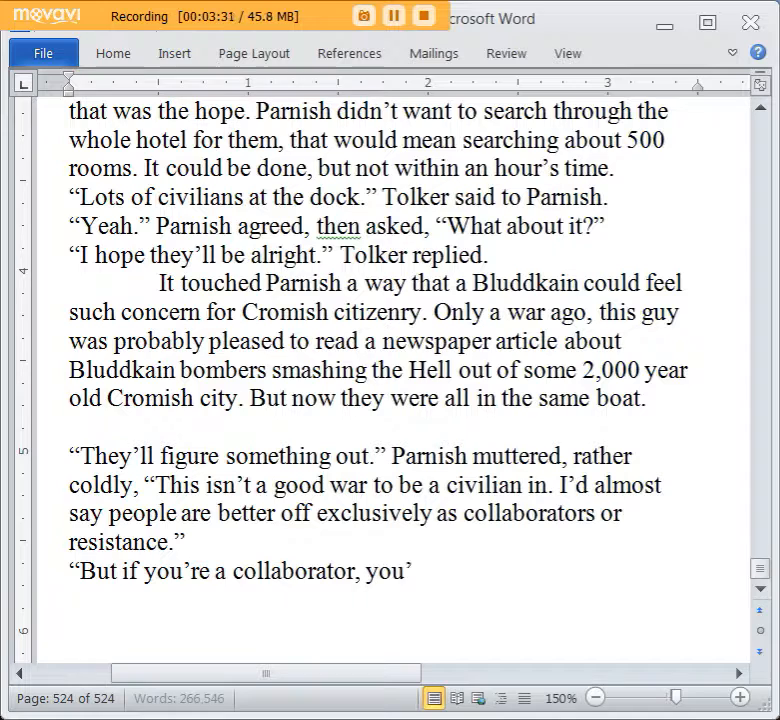
type(" afte")
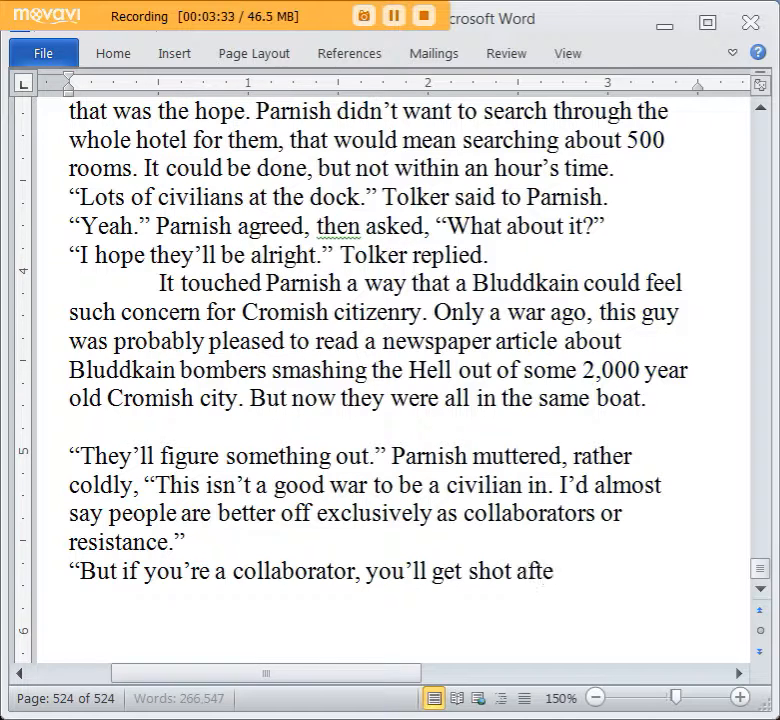
type("r the war.\"")
Attribute the reply with “Tolker said, as though it was a sure thing.”.
key("Return")
type("Tol")
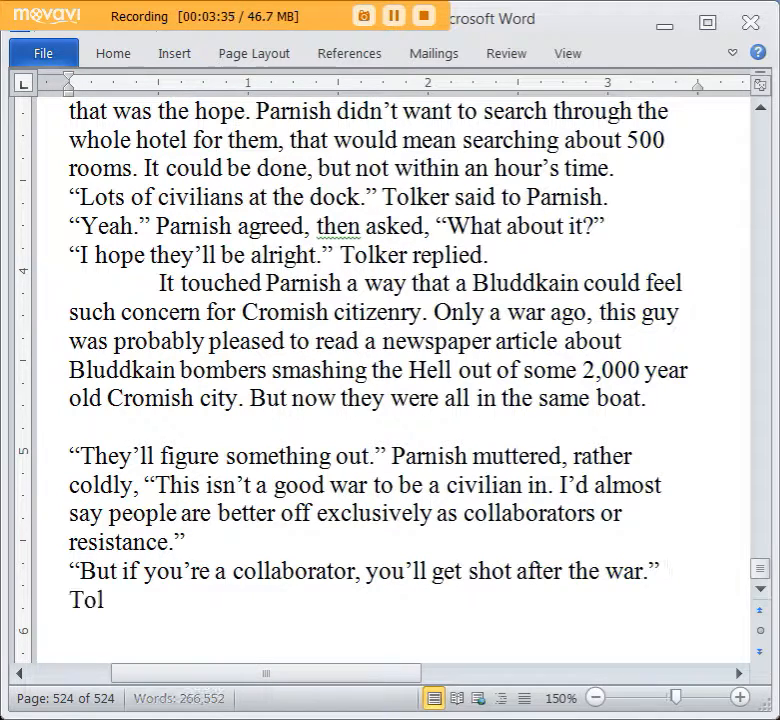
type("ker said, as tho")
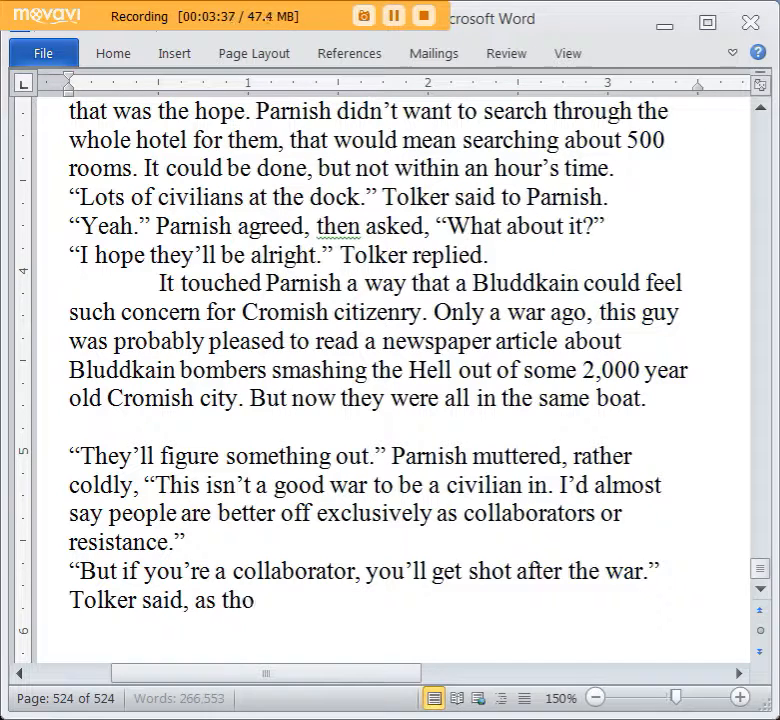
type("ugh it was a sure thing.")
Start a new indented paragraph with “No way they could have shot all the collaborators from the last war.”.
key("Return")
key("Tab")
type("No way they")
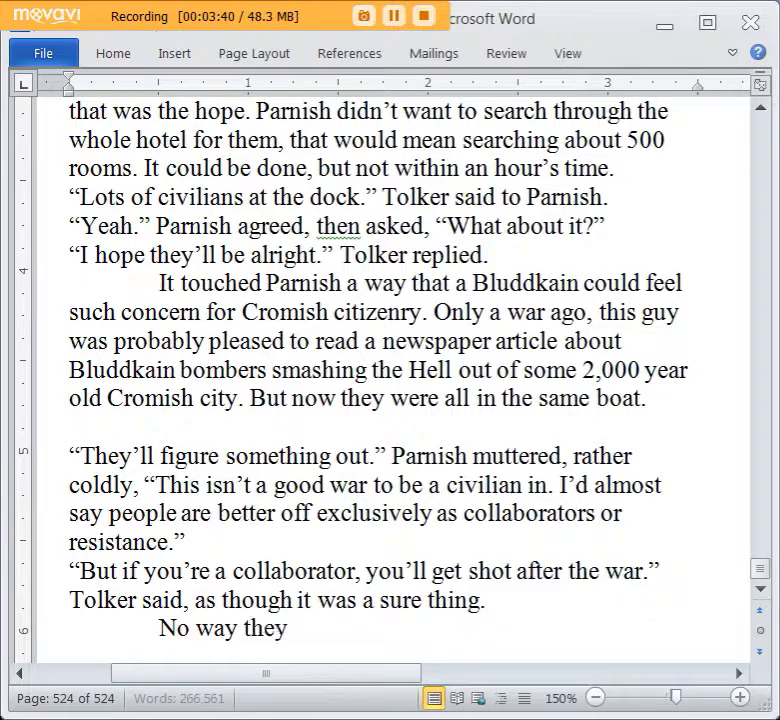
type(" could have shot all ")
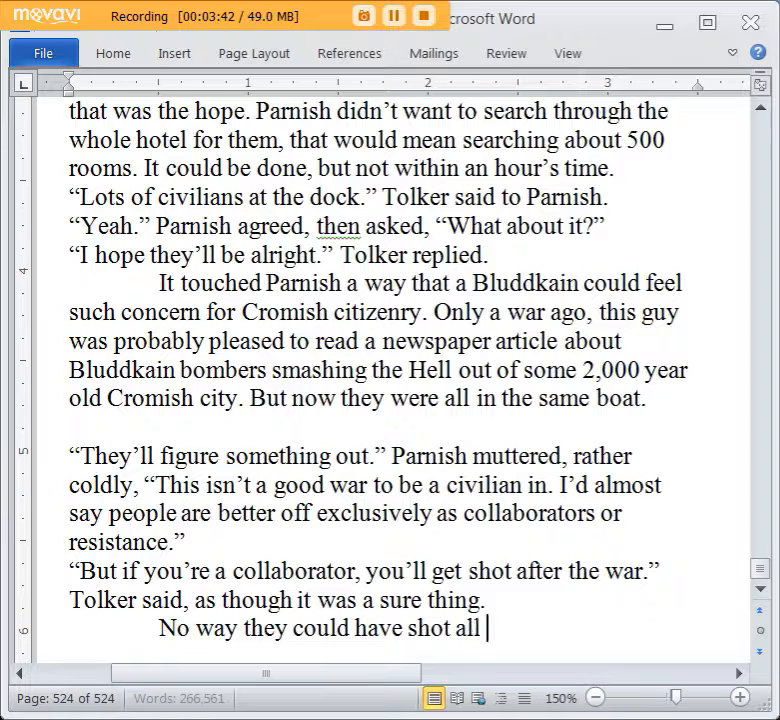
type("the collaborators")
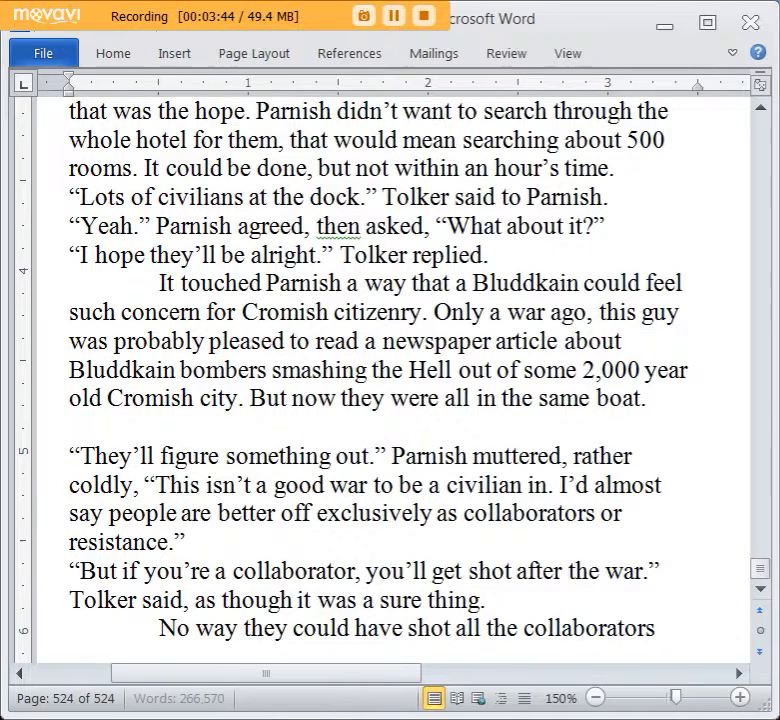
type(" from the last war.")
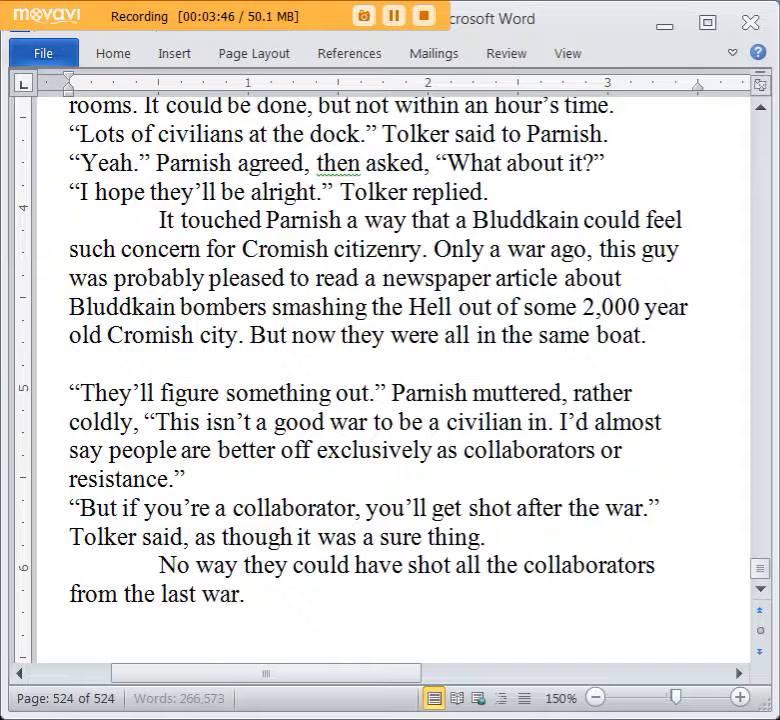
type(" Over half of Sellgoria")
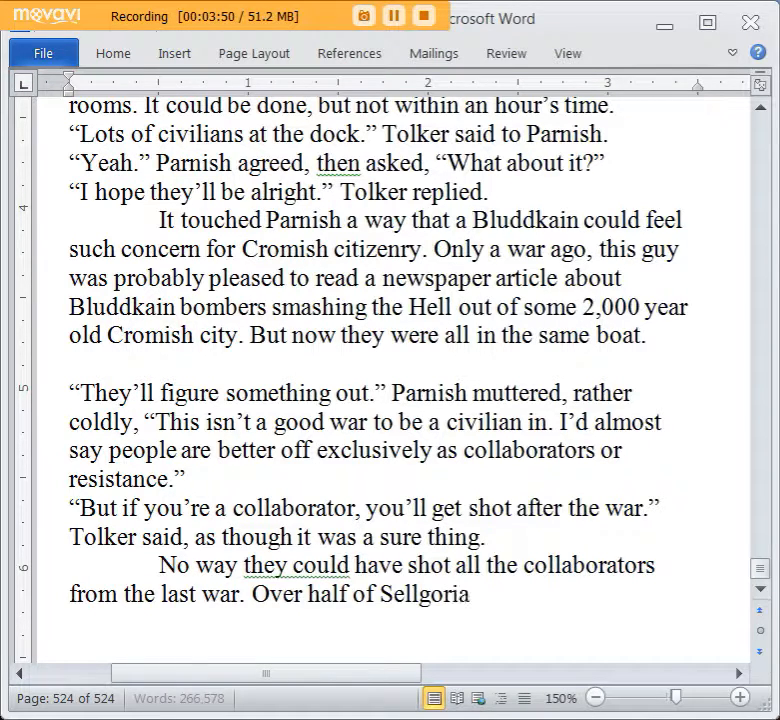
type(" col")
type("laborated with th")
type("e Bludd")
type("kains,")
Add the paragraph's second sentence, “Over half of Sellgoria collaborated with the Bluddkains.”.
key("BackSpace")
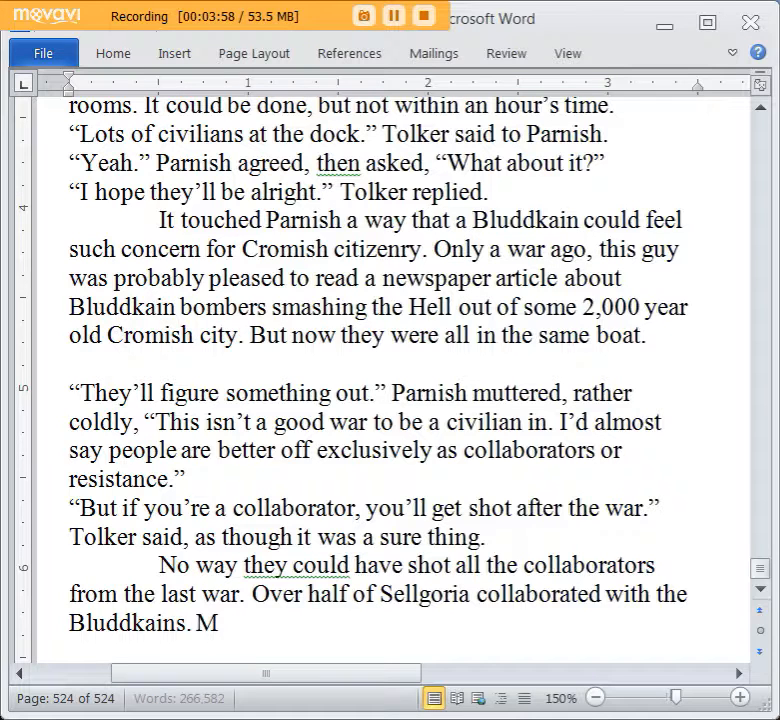
Add the paragraph's third sentence, “More Sellian troops fought alongside the Bluddkains than the Cromish.”.
type(". More Sellain tro")
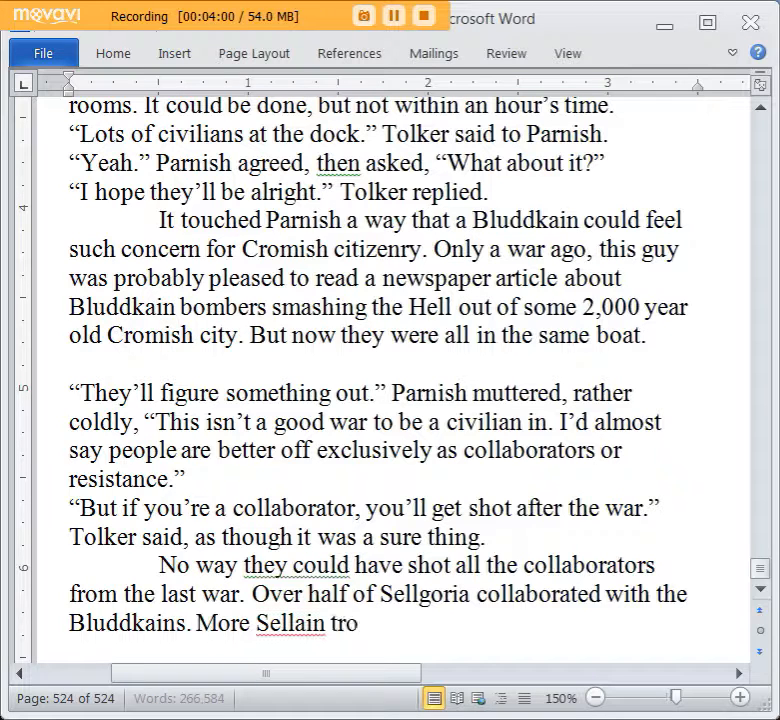
key("BackSpace")
key("BackSpace")
key("BackSpace")
key("BackSpace")
key("BackSpace")
key("BackSpace")
key("BackSpace")
type("ian tro")
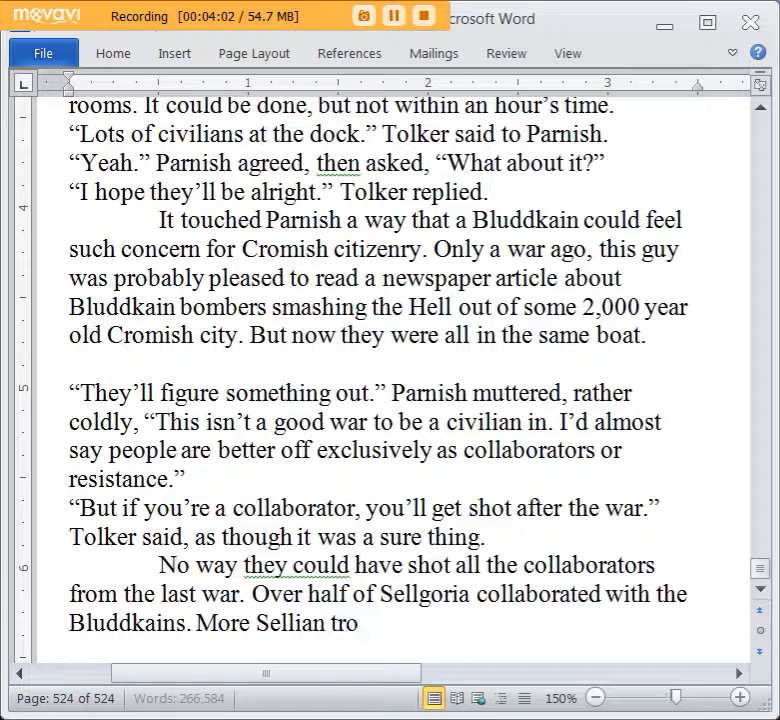
type("ops fought for")
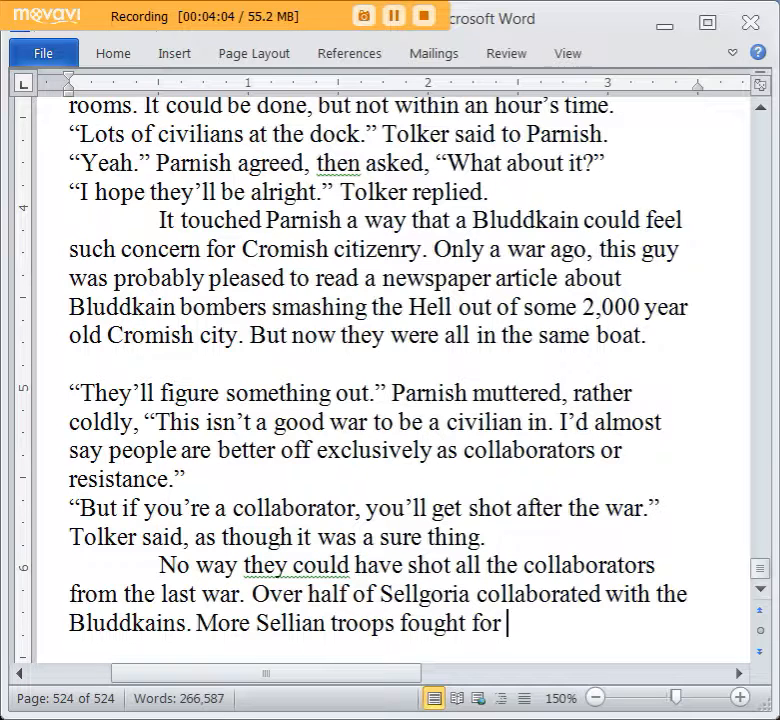
key("BackSpace")
key("BackSpace")
key("BackSpace")
key("BackSpace")
type("along")
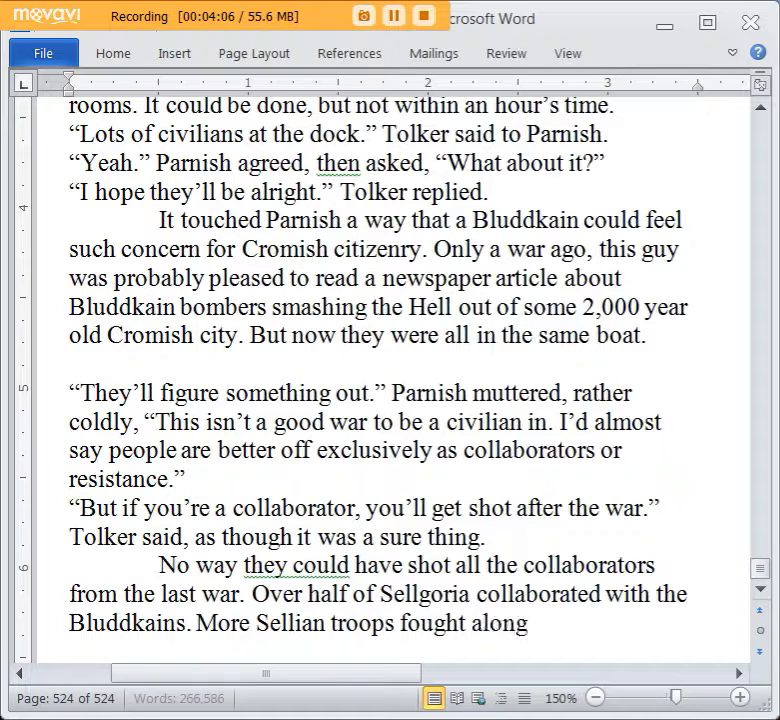
type("side the Bluddkains than")
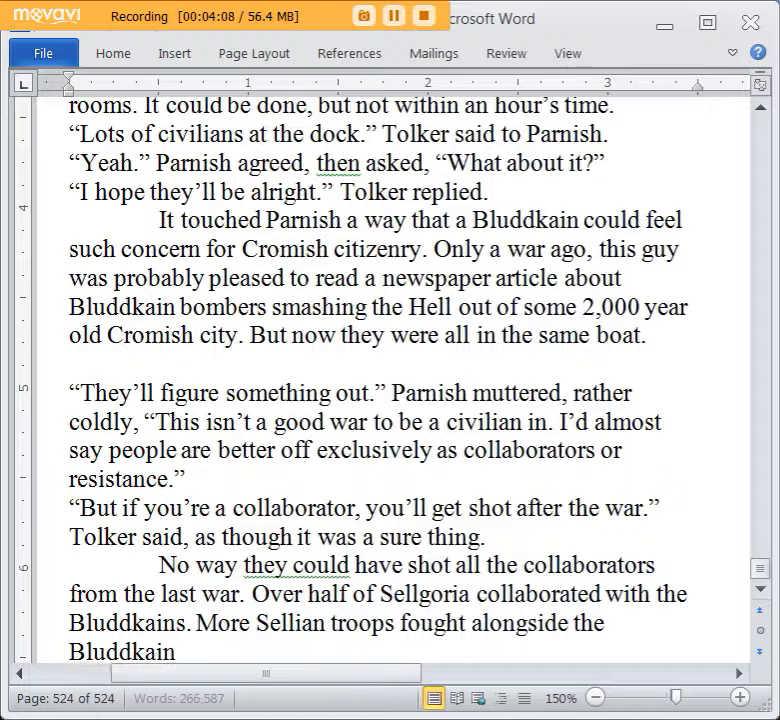
type(" the")
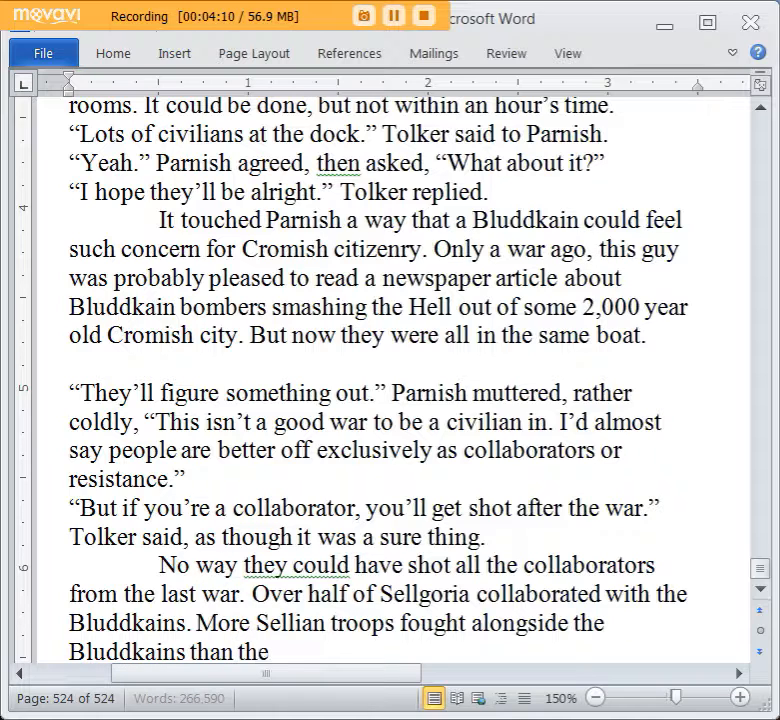
type(" Cromish.")
Add “And even many of the worst collaborators, men who ordered the enslavement and executions of their own countrymen, were given lenient sentence.”.
scroll(560, 313, "down", 2)
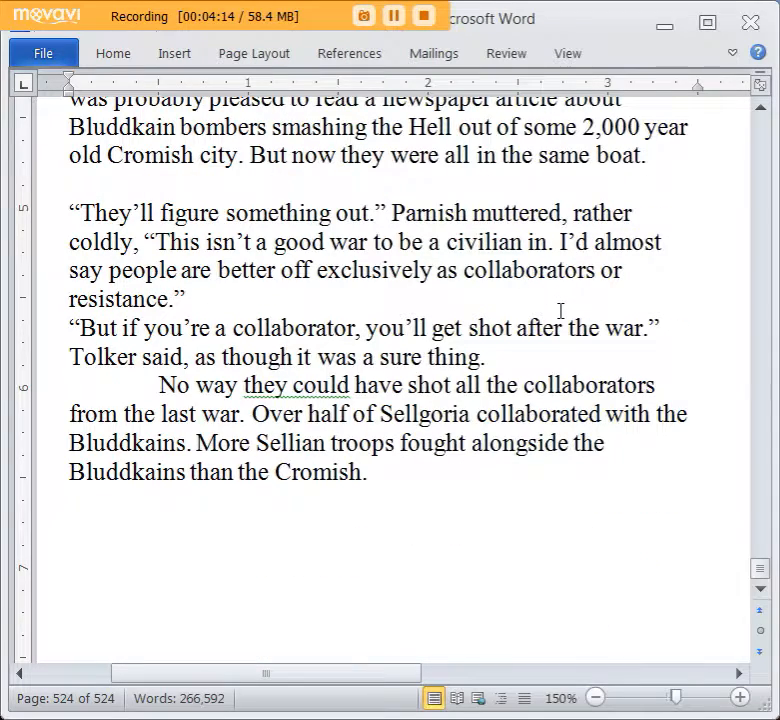
type("And even many o")
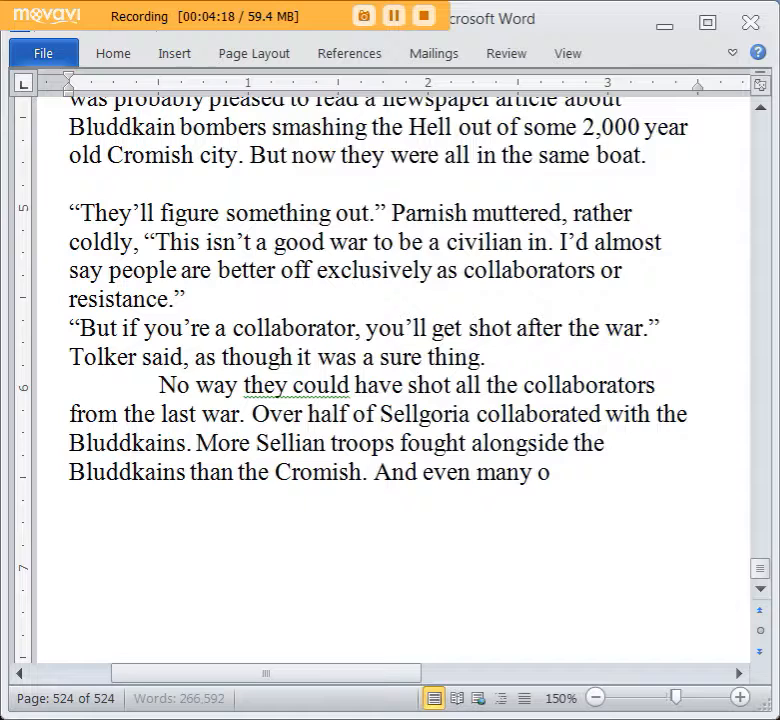
type("f the worst collabor")
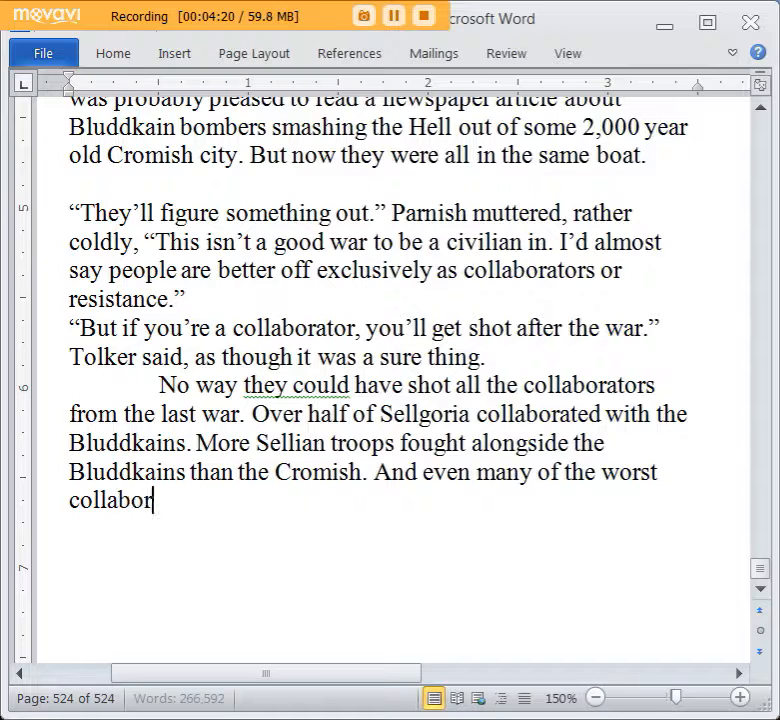
type("ators, men who")
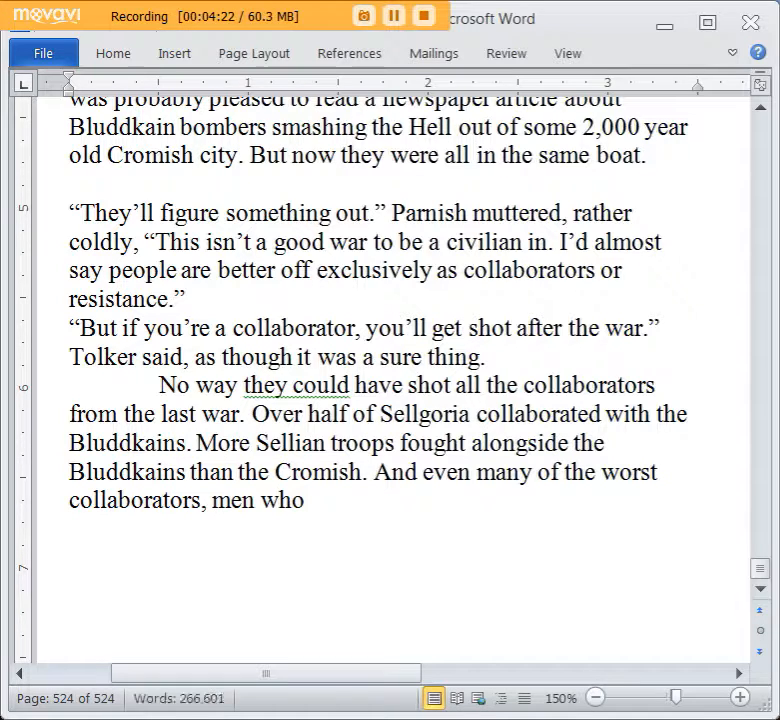
type(" ordered the e")
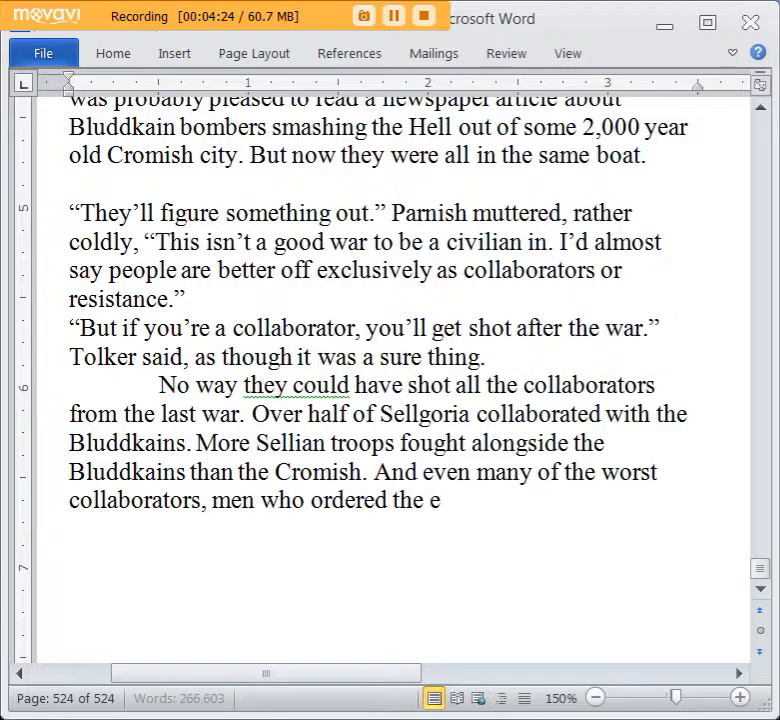
type("nslavement and ex")
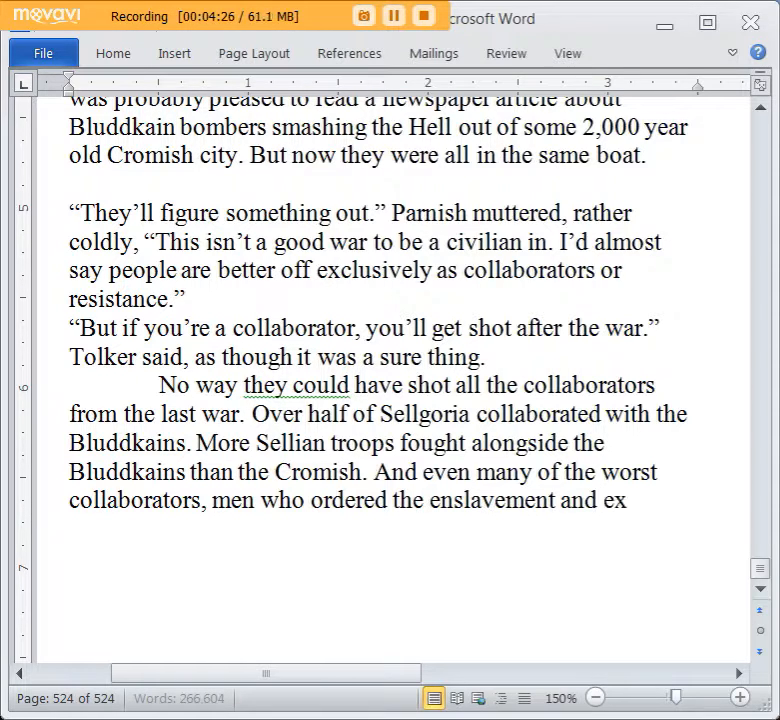
type("ecutions of")
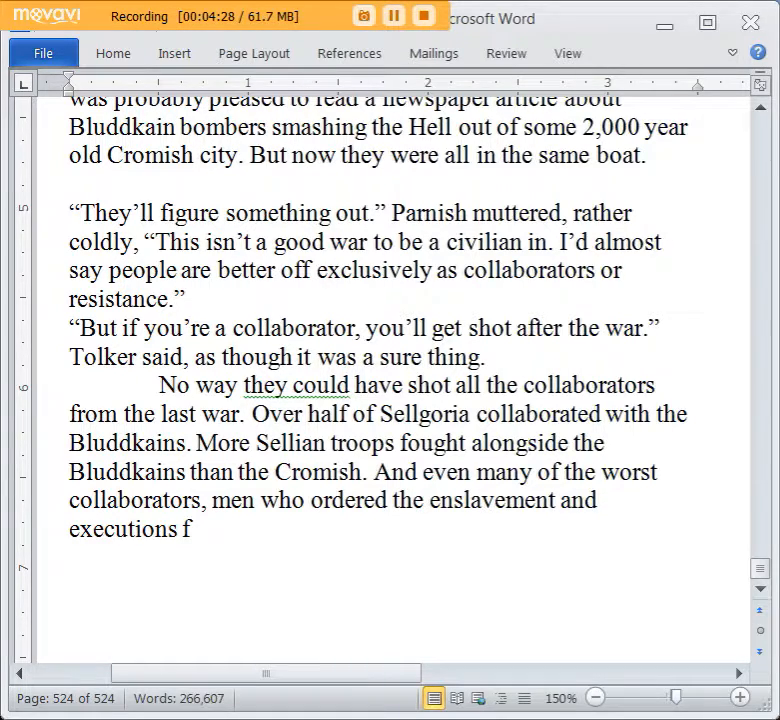
key("BackSpace")
type("of their own countr")
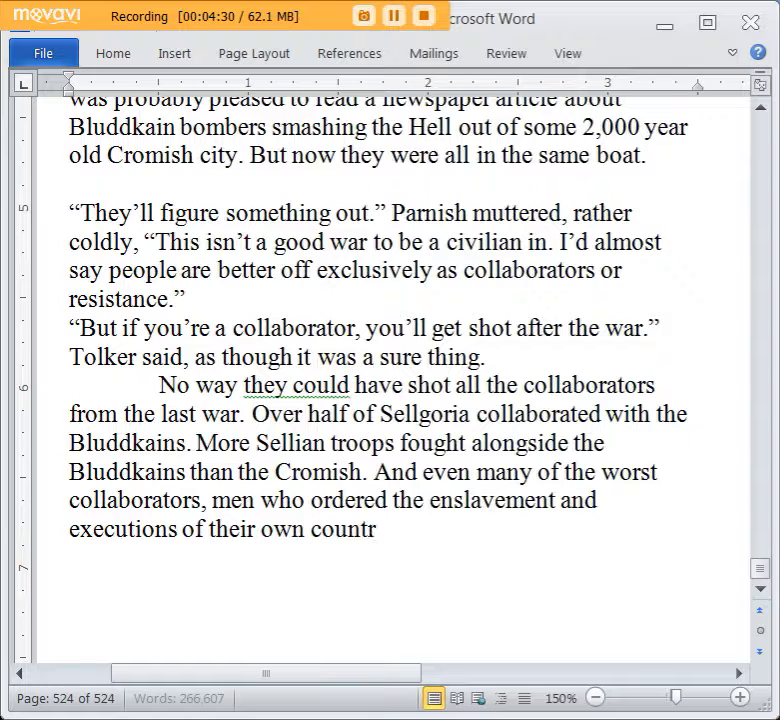
type("ymen, were giv")
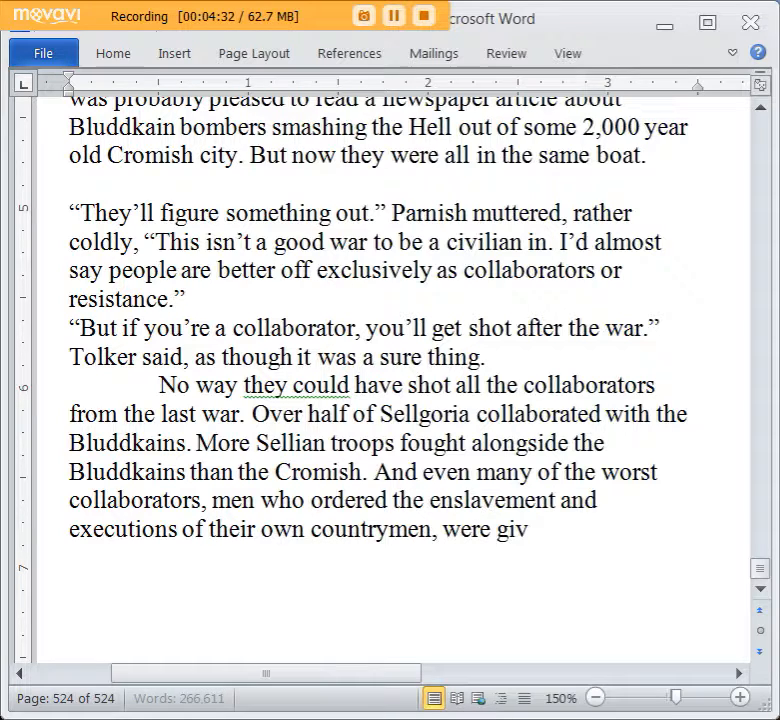
type("en lenient s")
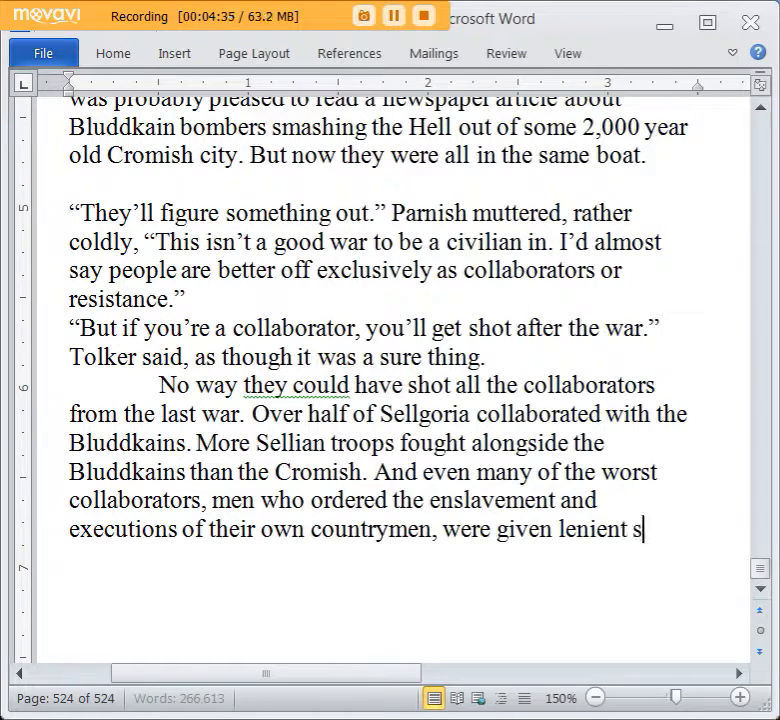
type("entence. Like e")
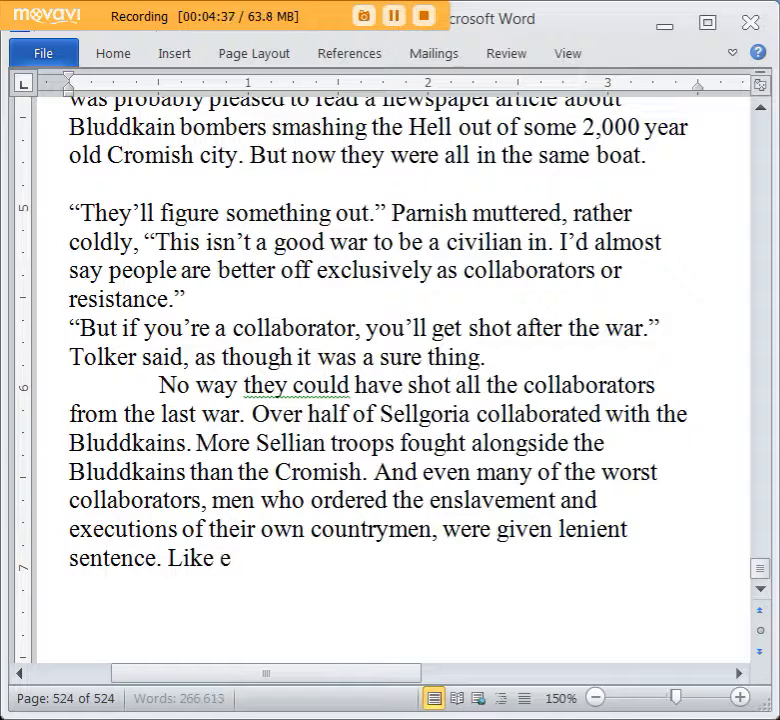
type("veryone was suppo")
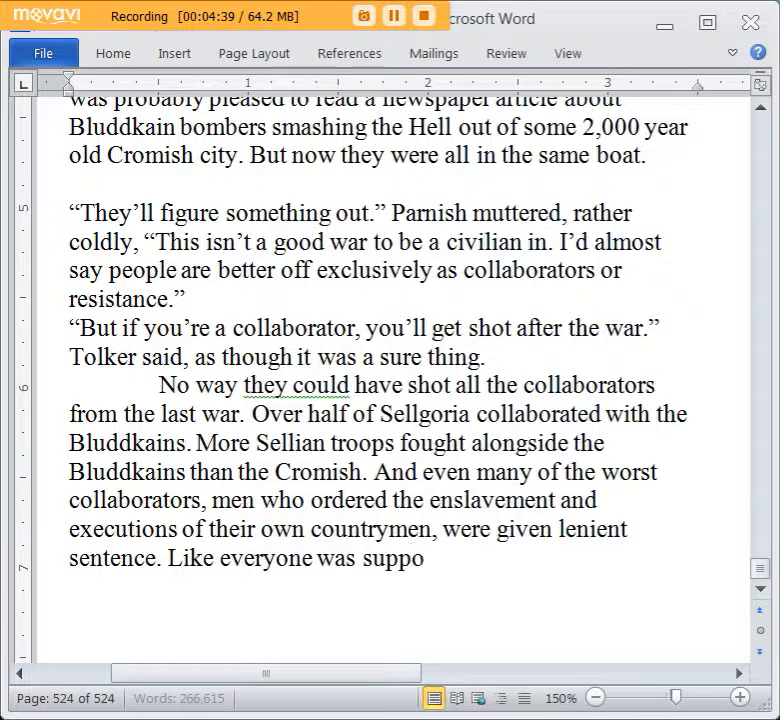
type("sed to just heal")
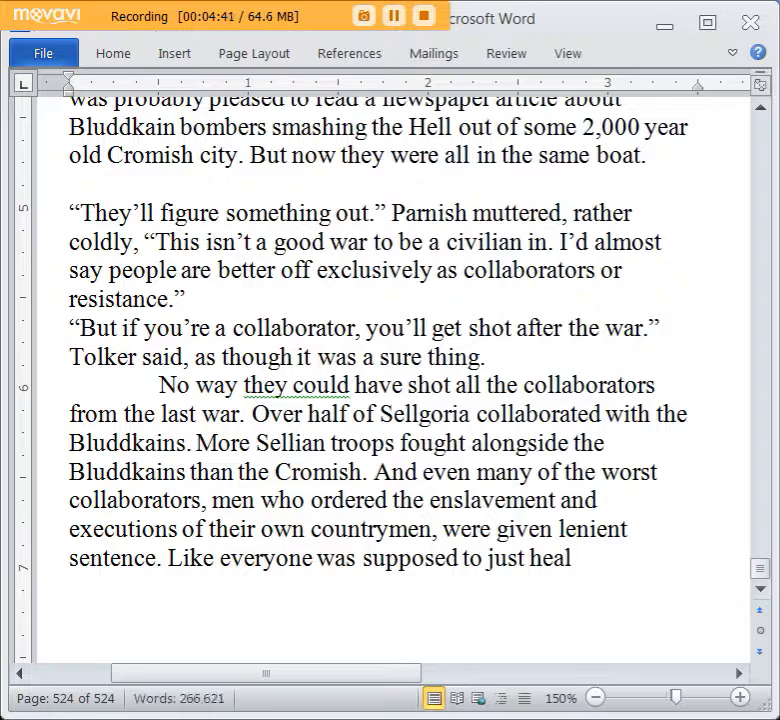
Continue the paragraph with “Like everyone was supposed to just forget the past.”.
key("BackSpace")
key("BackSpace")
key("BackSpace")
key("BackSpace")
type("forge")
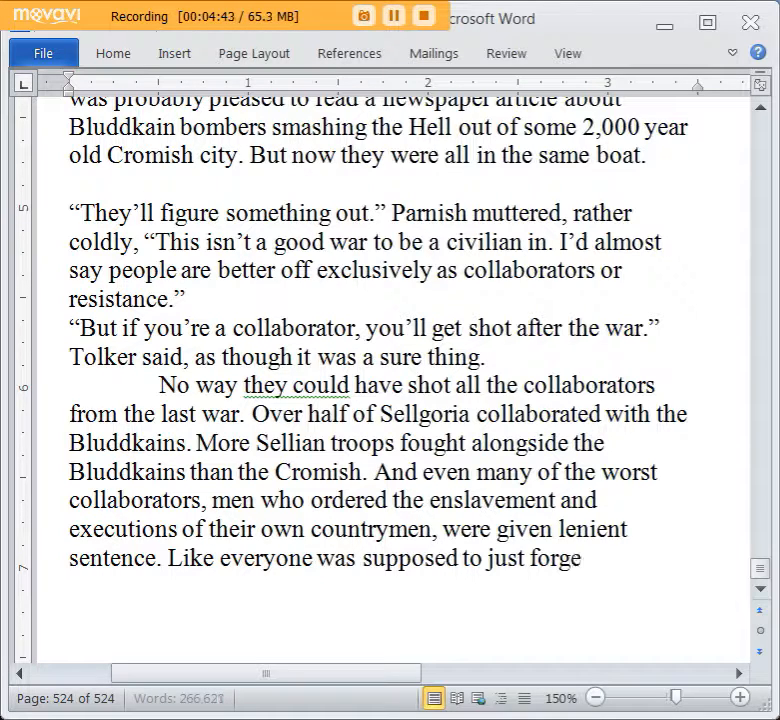
type("t the pas")
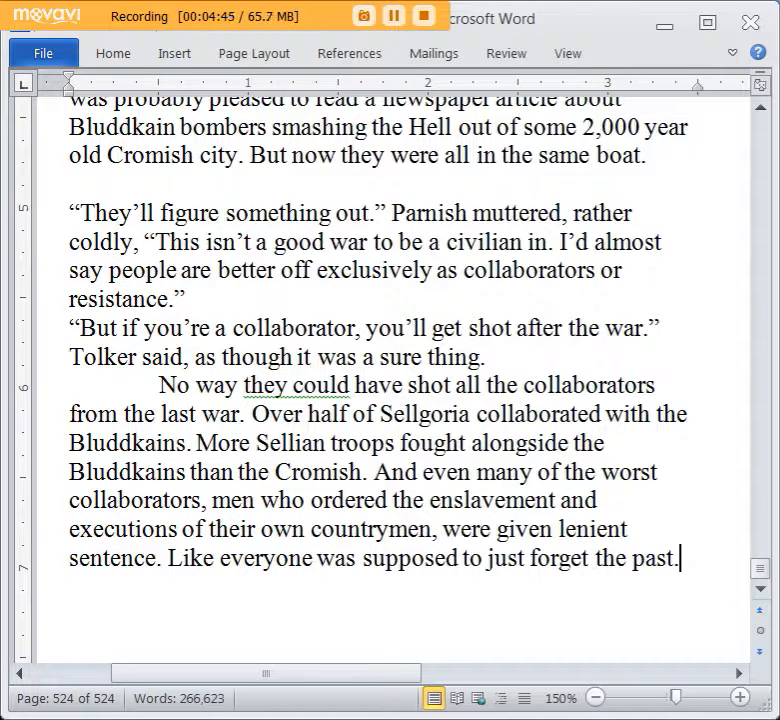
type("t.")
key("Return")
type("Parnish")
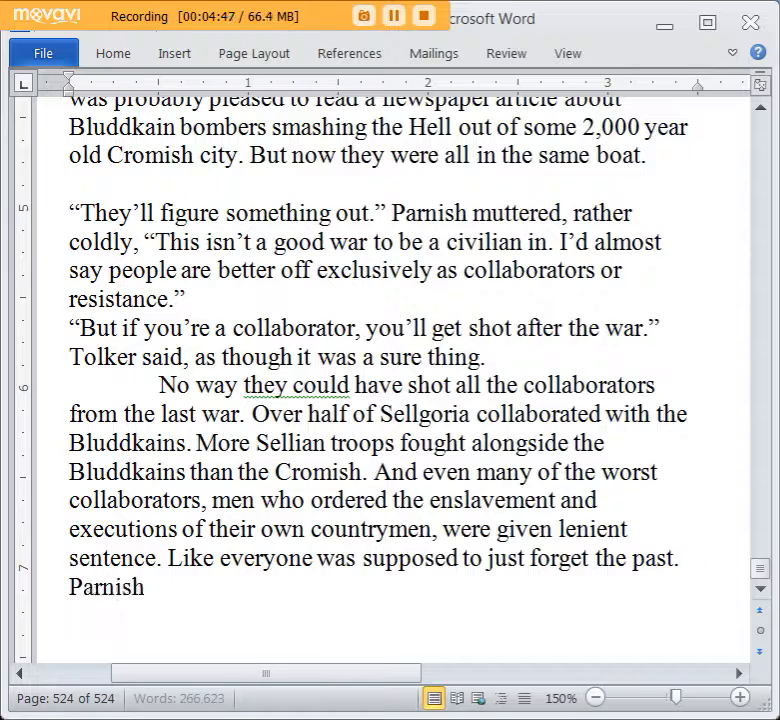
type(" kind of whished")
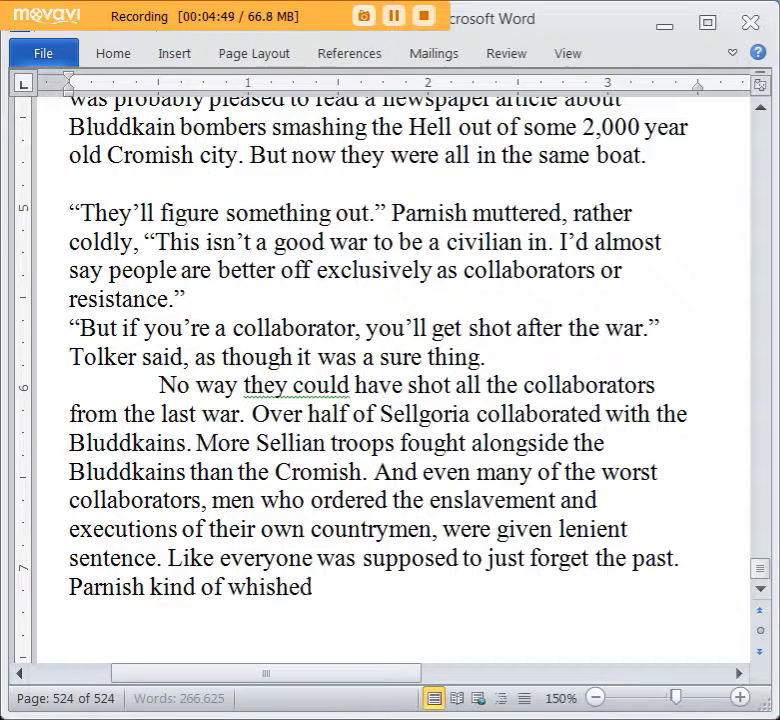
key("BackSpace")
key("BackSpace")
key("BackSpace")
key("BackSpace")
key("BackSpace")
key("BackSpace")
key("BackSpace")
key("BackSpace")
key("BackSpace")
key("BackSpace")
key("BackSpace")
key("BackSpace")
key("BackSpace")
key("BackSpace")
key("BackSpace")
key("BackSpace")
key("BackSpace")
key("BackSpace")
key("BackSpace")
key("BackSpace")
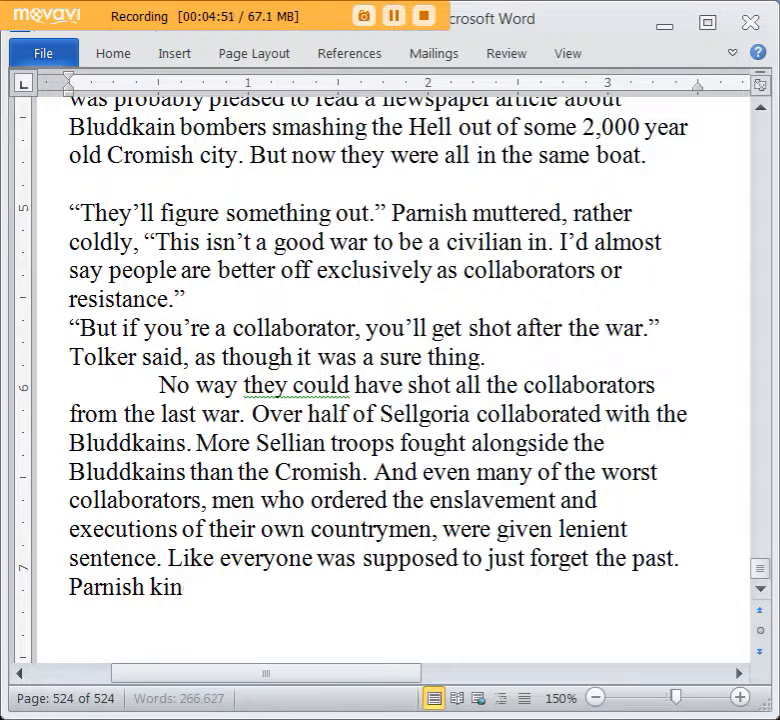
key("BackSpace")
key("BackSpace")
key("BackSpace")
key("BackSpace")
key("BackSpace")
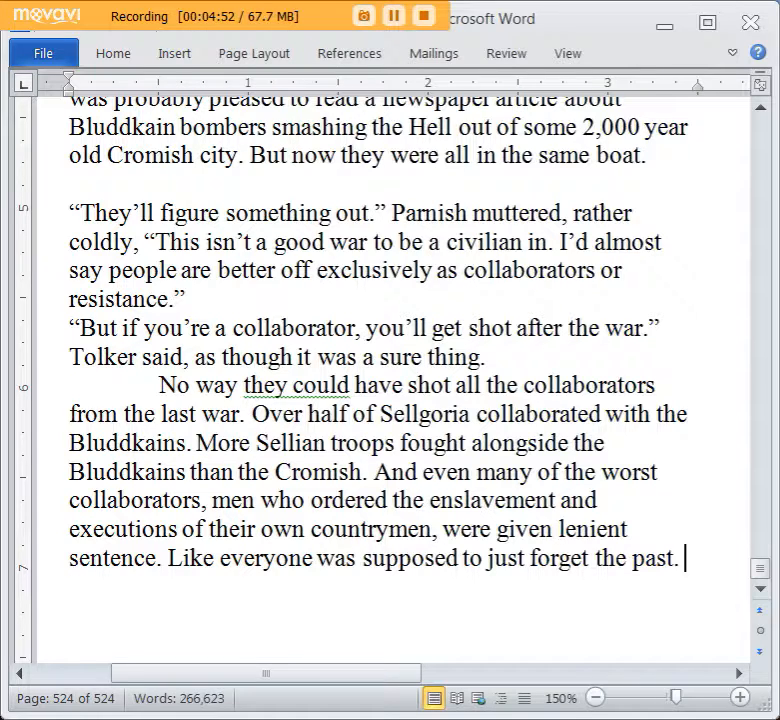
Continue the paragraph with “These were men who did things a lot worse than Parnish”.
key("Return")
type("These were men wh")
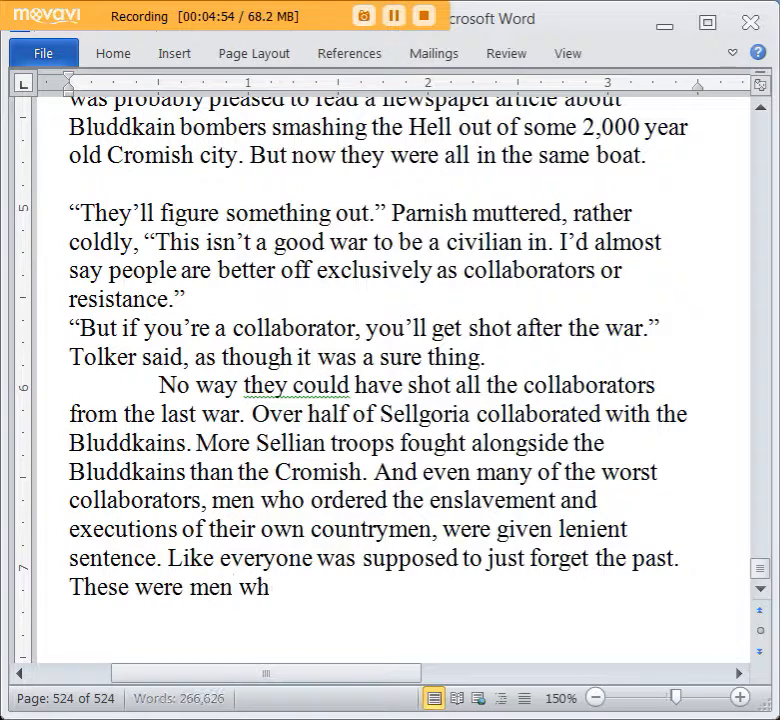
type("o did things a lot wor")
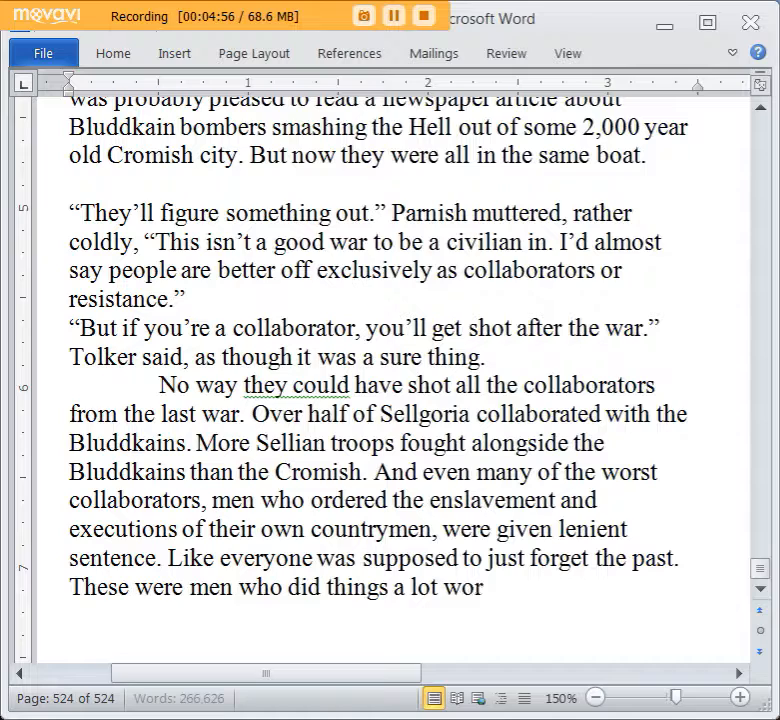
type("se than Parnish, a")
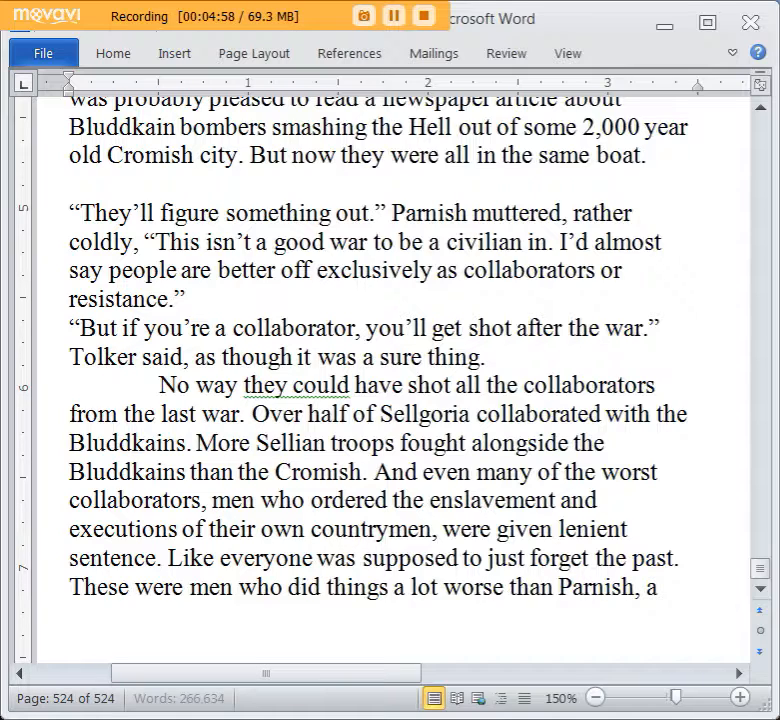
type("nd yet ")
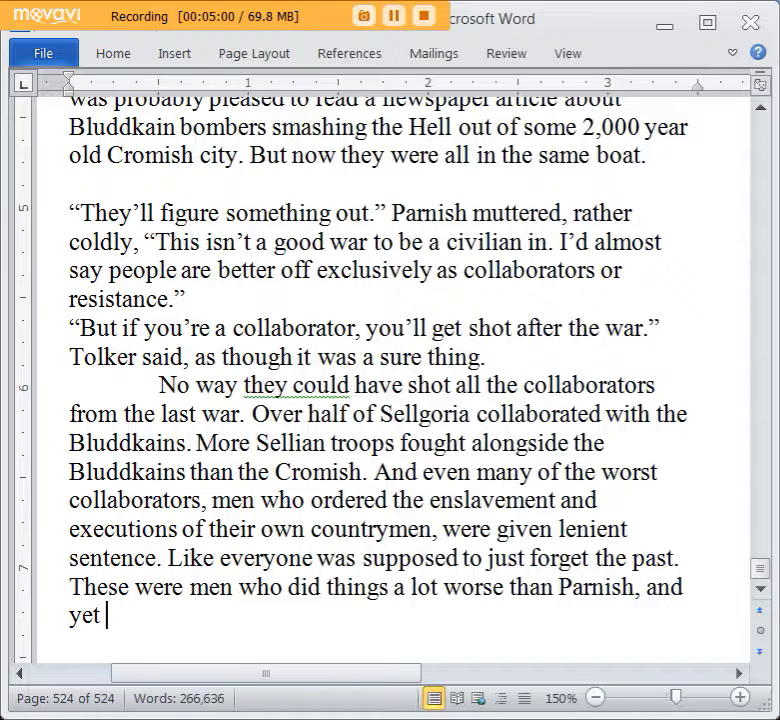
type("nobody was")
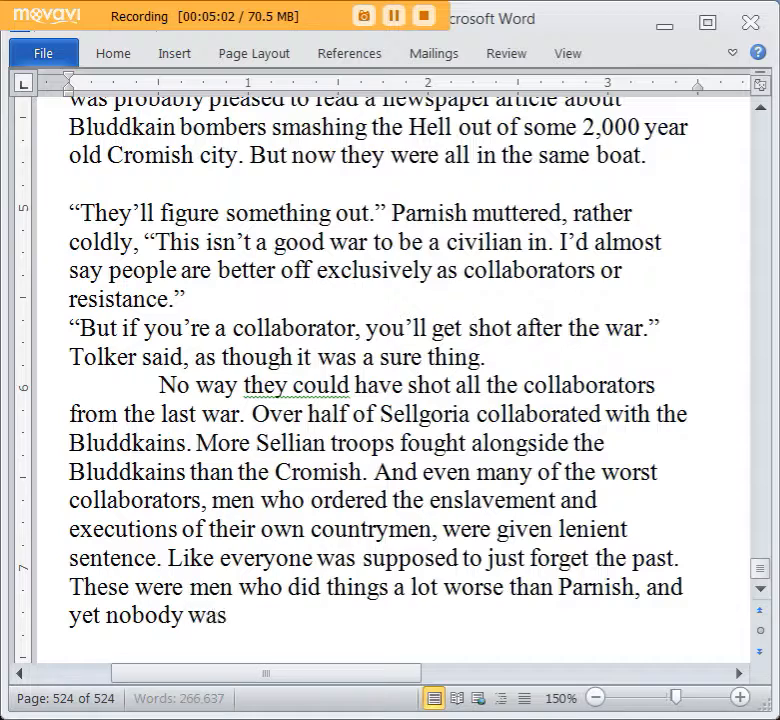
type(" gonn")
key("BackSpace")
key("BackSpace")
key("BackSpace")
key("BackSpace")
key("BackSpace")
key("BackSpace")
key("BackSpace")
key("BackSpace")
key("BackSpace")
key("BackSpace")
key("BackSpace")
key("BackSpace")
key("BackSpace")
key("BackSpace")
key("BackSpace")
key("BackSpace")
key("BackSpace")
key("BackSpace")
key("BackSpace")
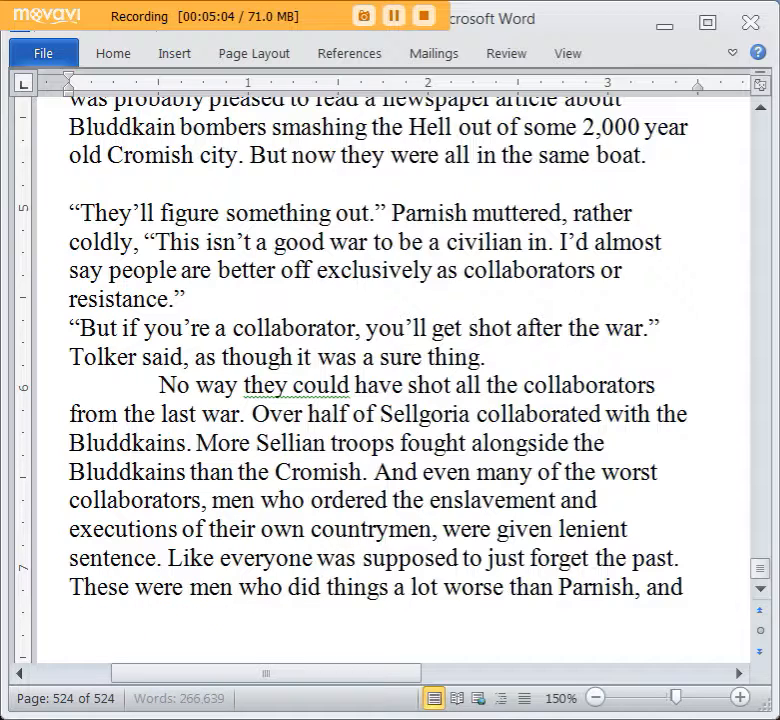
key("BackSpace")
key("BackSpace")
key("BackSpace")
type("where w")
key("BackSpace")
key("BackSpace")
key("BackSpace")
key("BackSpace")
key("BackSpace")
key("BackSpace")
key("BackSpace")
key("BackSpace")
key("BackSpace")
End the sentence after “Parnish” and close the paragraph with “Where was their walk to the electric chair?”.
type(". Where was")
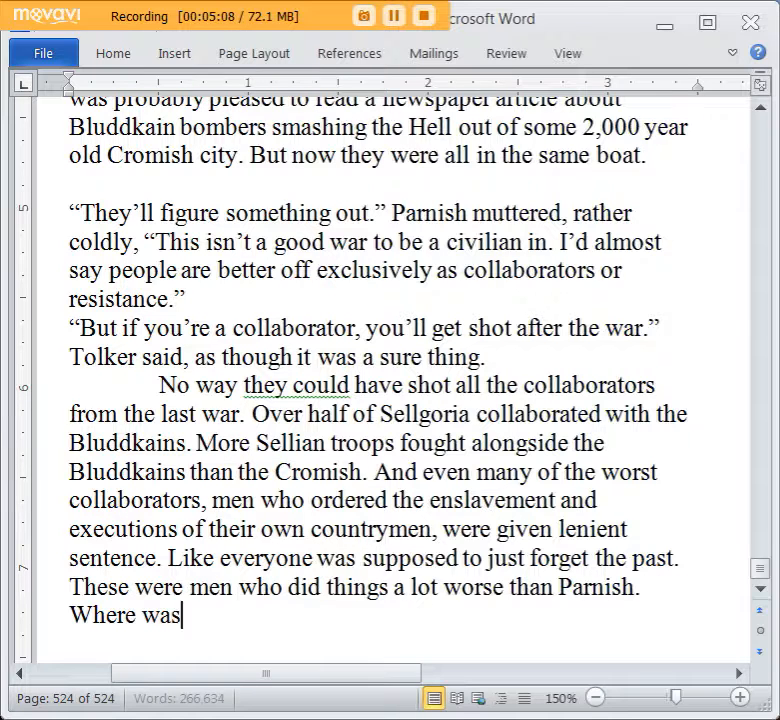
type(" their walk to the ele")
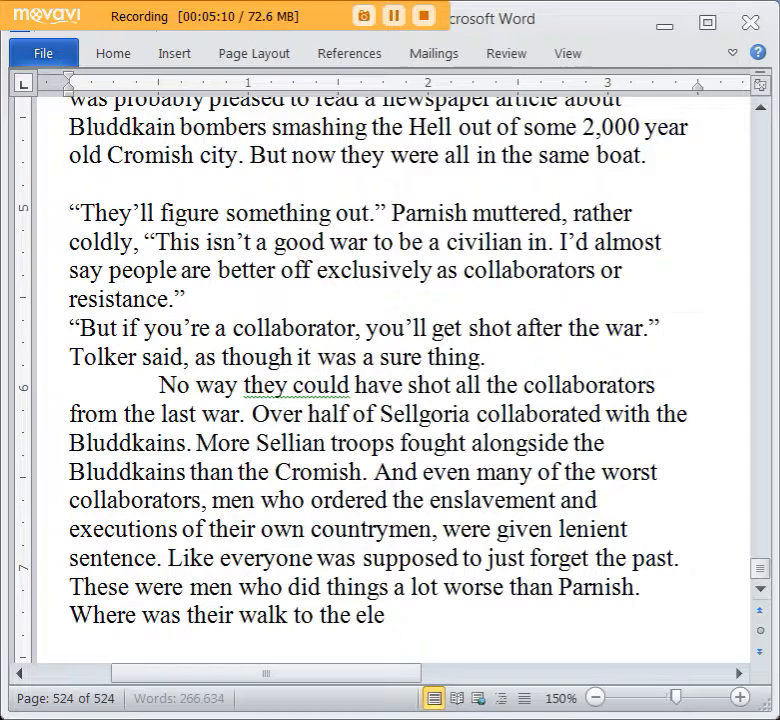
type("ctric chair?")
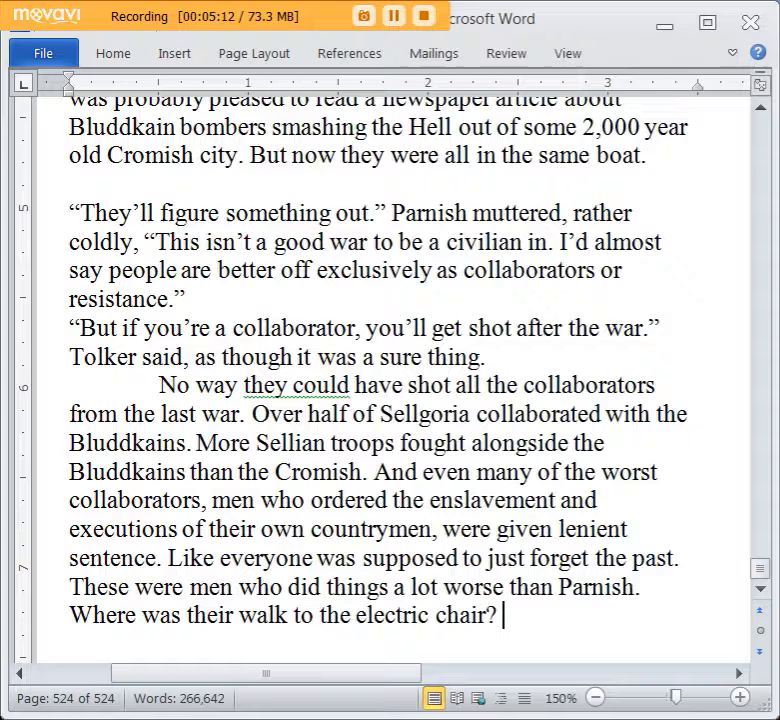
Start a new dialogue line after the paragraph with “Not everybody who collaborates ends up dead.” Parnish said, and an opening quotation mark.
key("Return")
type("\"")
key("BackSpace")
key("BackSpace")
key("Return")
type("\"Not everybody")
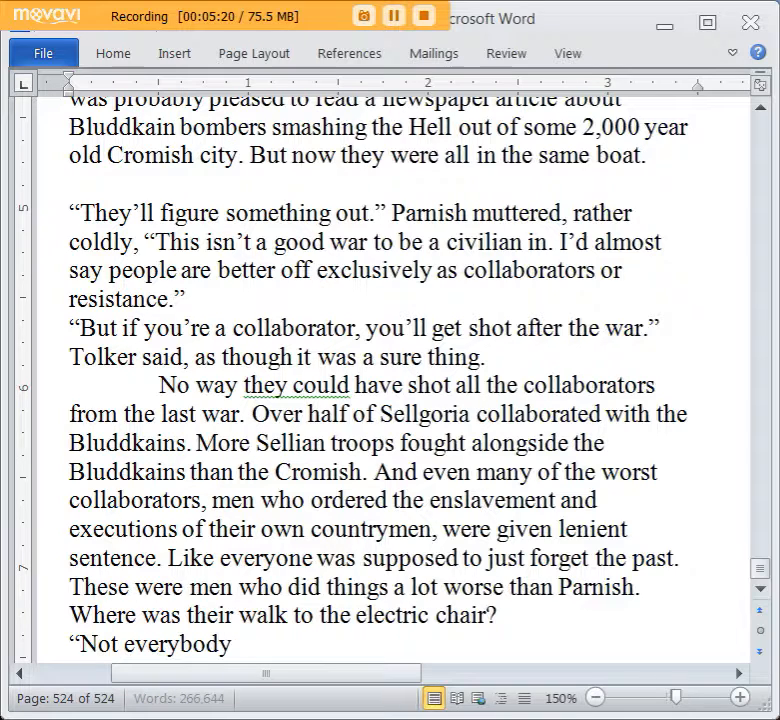
type(" who collaborates d")
key("BackSpace")
type("ends up dead")
type(".\" ")
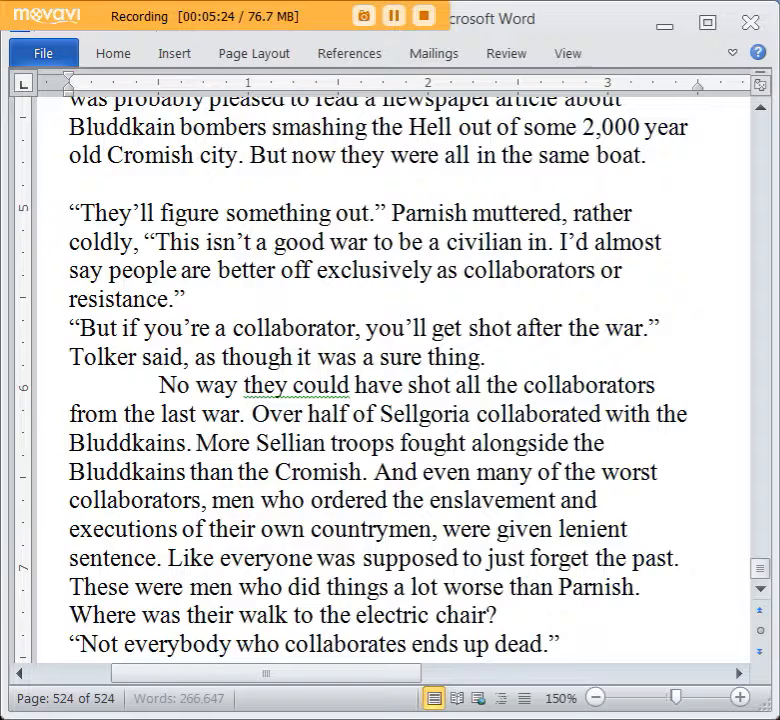
type("Parnish s")
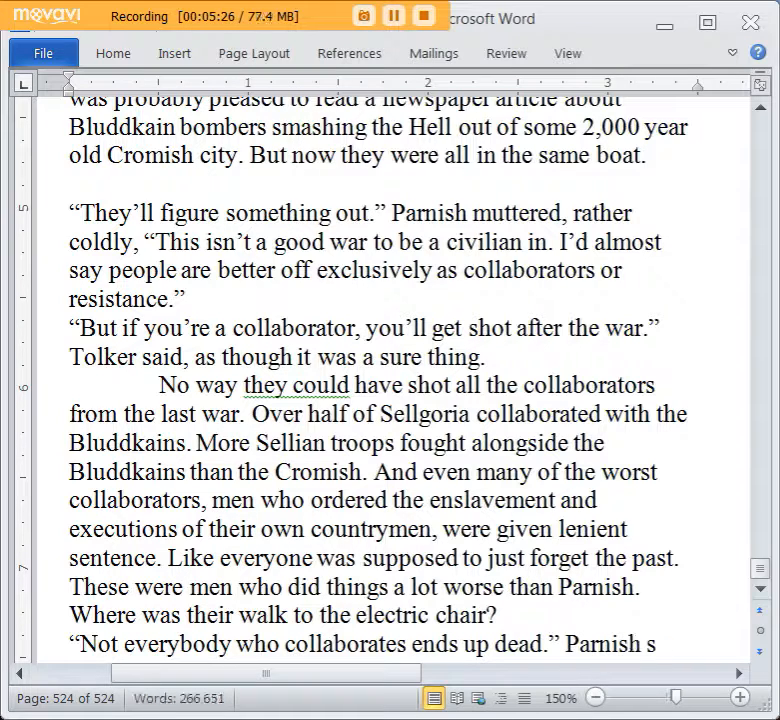
type("aid, \"Jus")
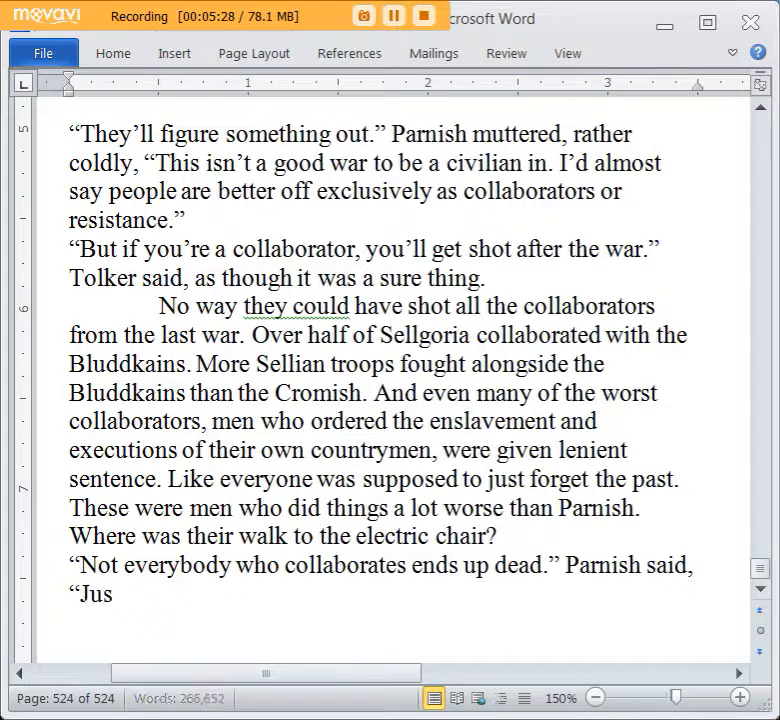
type("t like that was the")
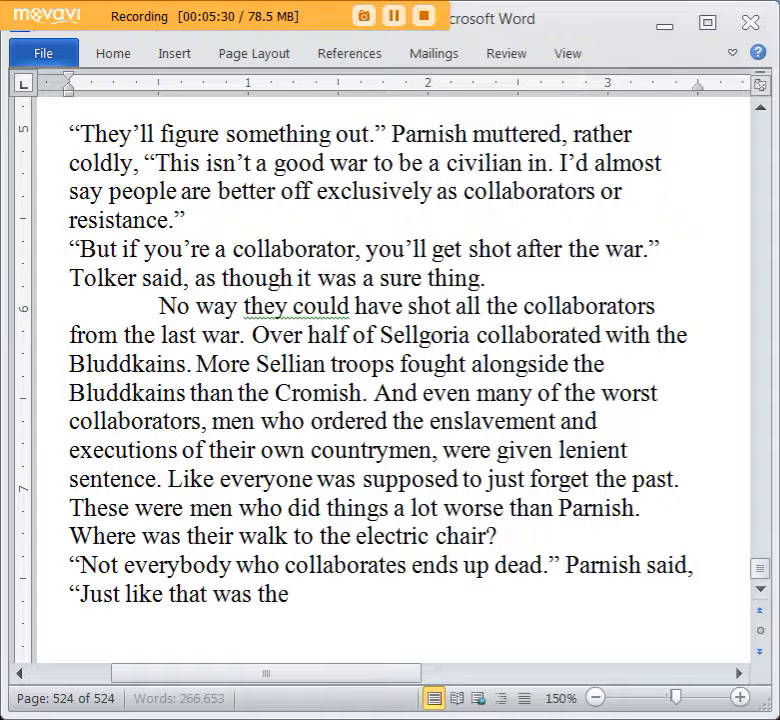
type(" case in WW3, it wil")
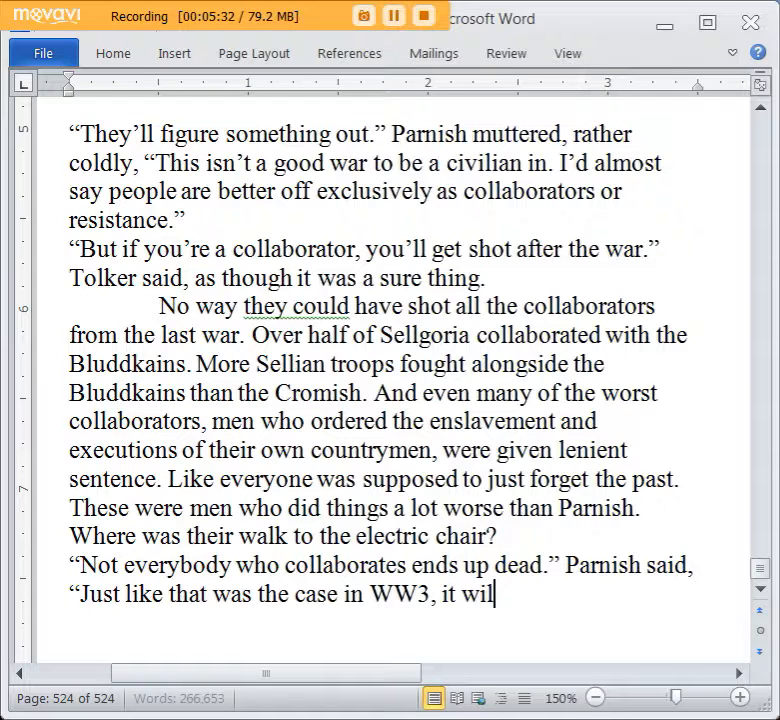
type("l the case af")
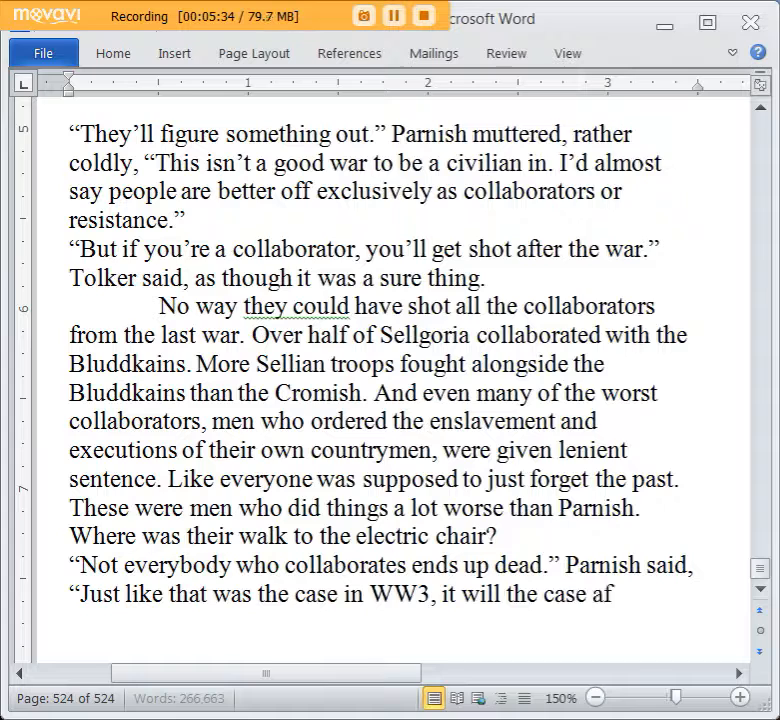
type("ter this war.”")
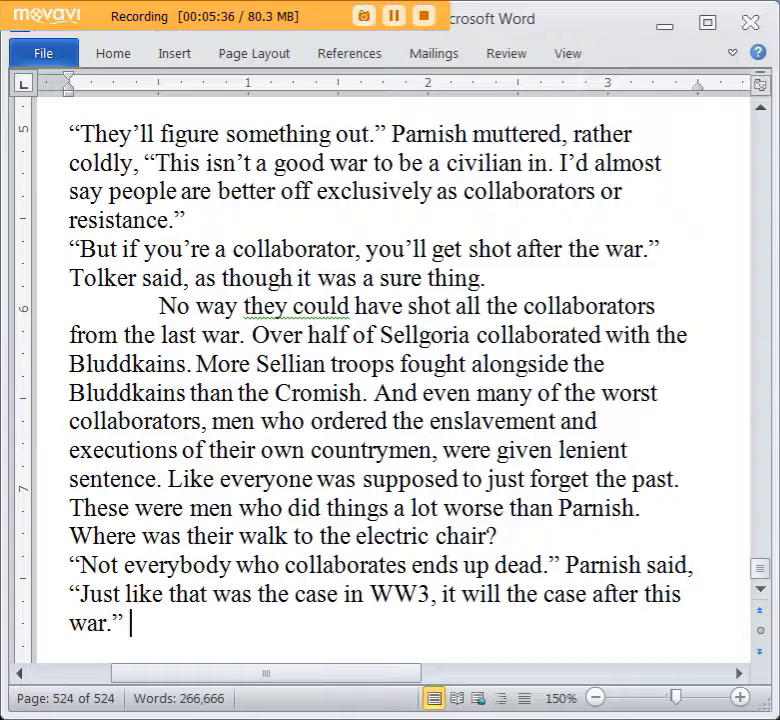
Add Tolker's reply on a new line: “You’re probably right.” Tolker muttered, “I’m glad I’m on the side of the good guys.”.
key("Return")
type("“You’r")
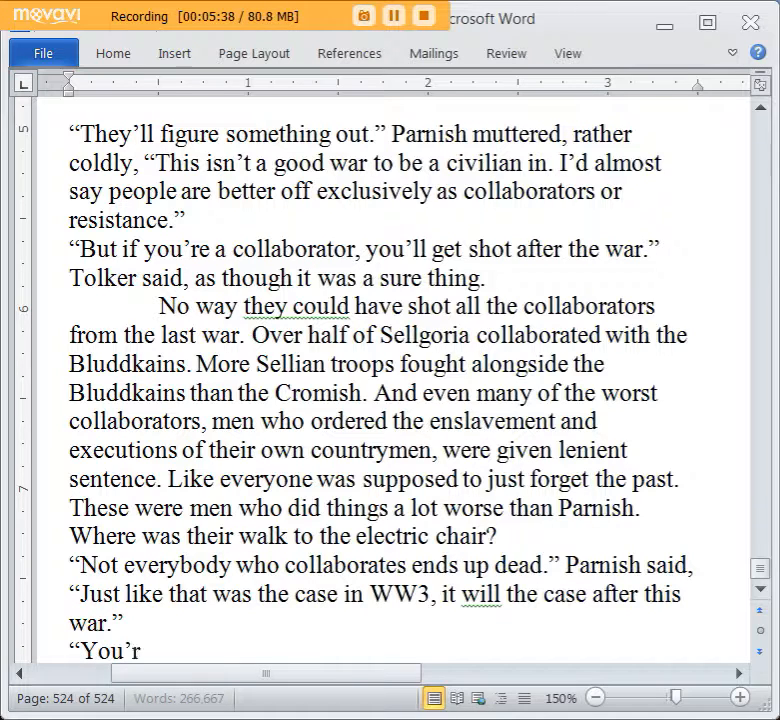
type("e probably right.”")
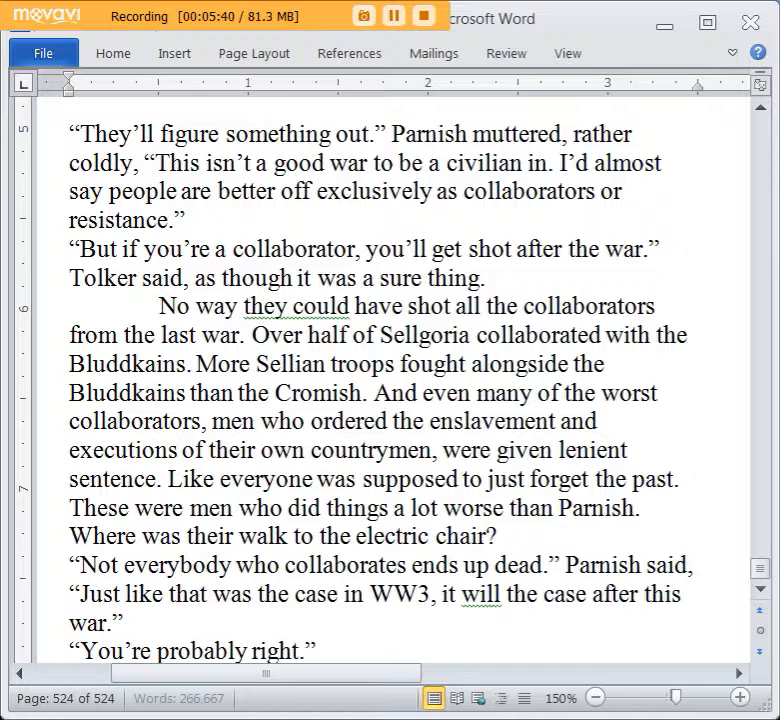
type(" Tolker muttere")
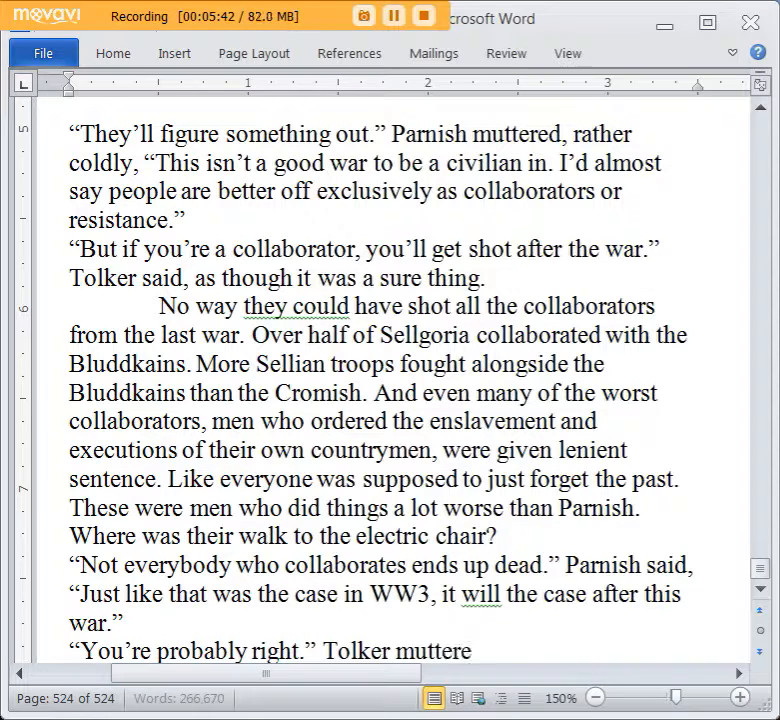
type("d, “I’m glad I")
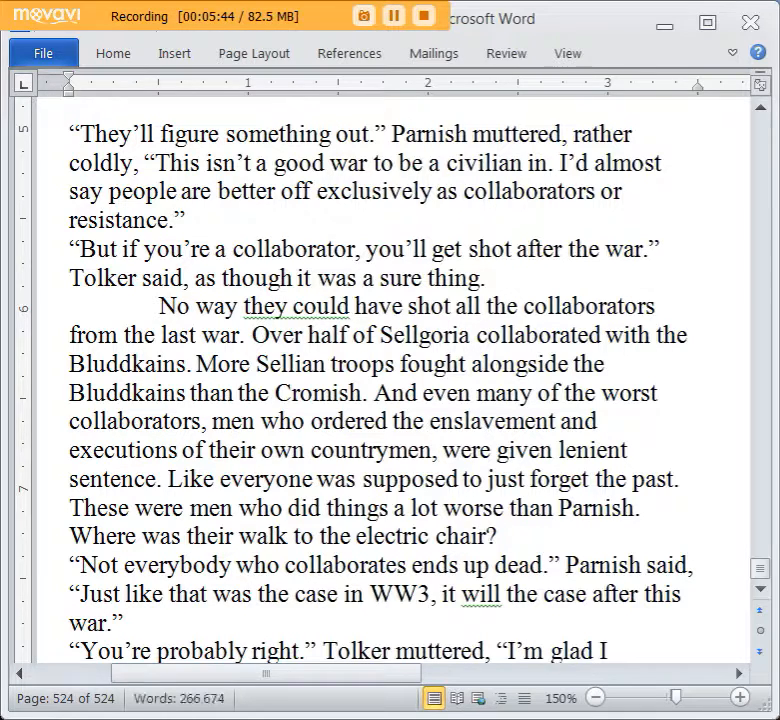
type("’m on the side of the go")
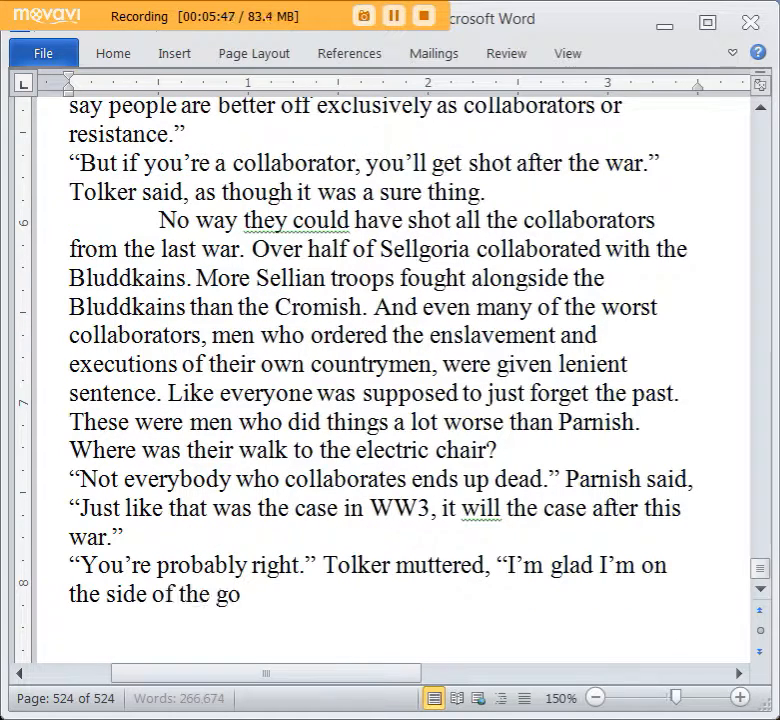
type("od guys.”")
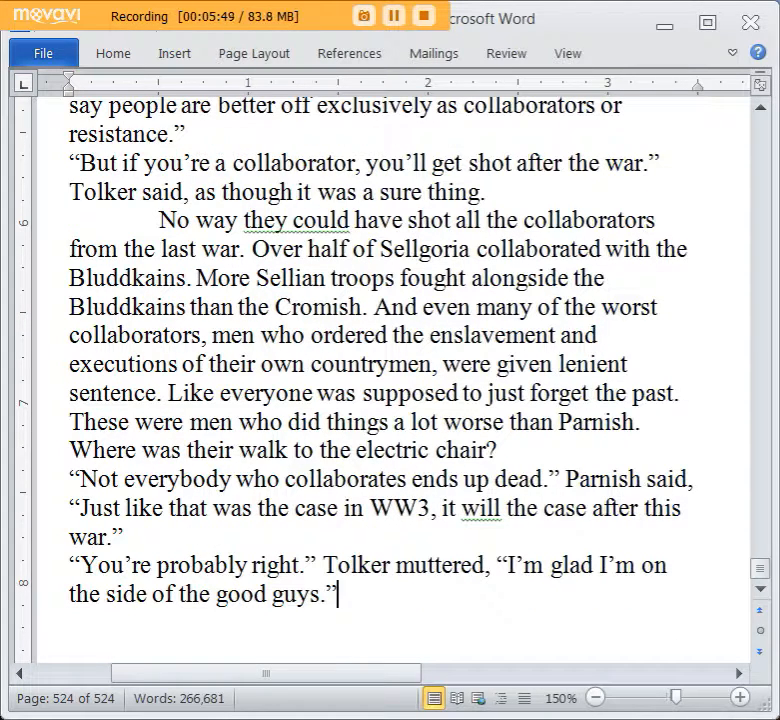
Begin an indented narrative paragraph below Tolker's reply with “No arguments from Parnish this time.”.
key("Return")
type("No arguent")
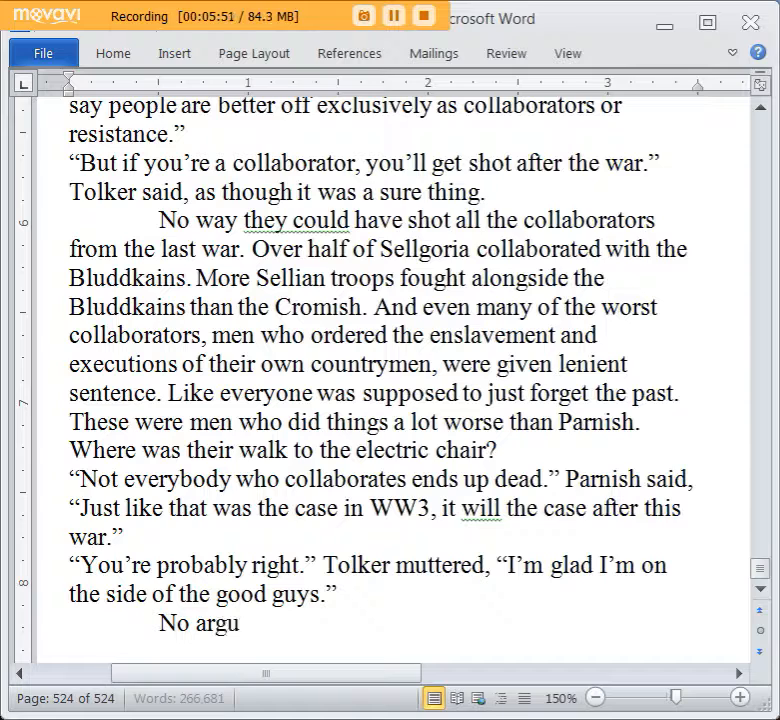
key("BackSpace")
key("BackSpace")
type("ments")
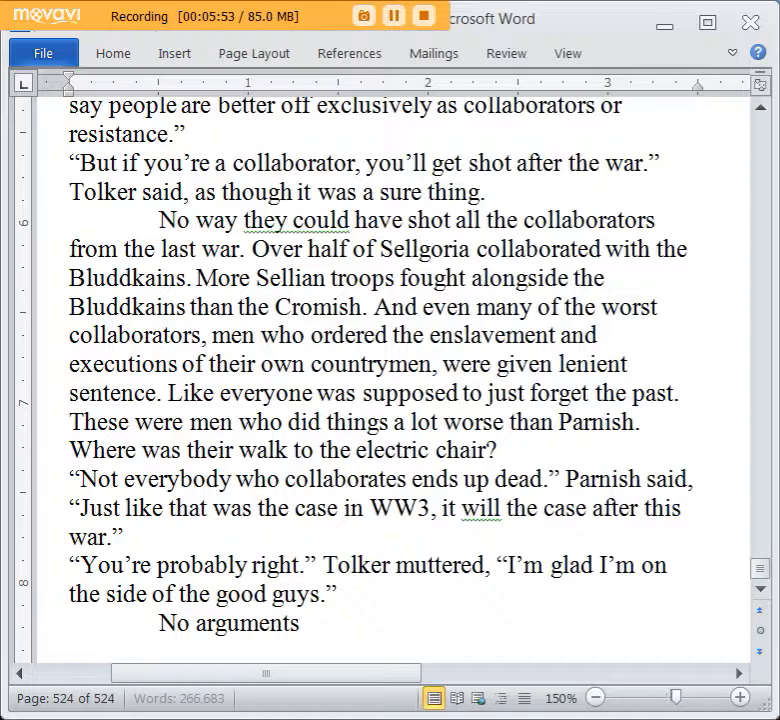
type(" from Parnis")
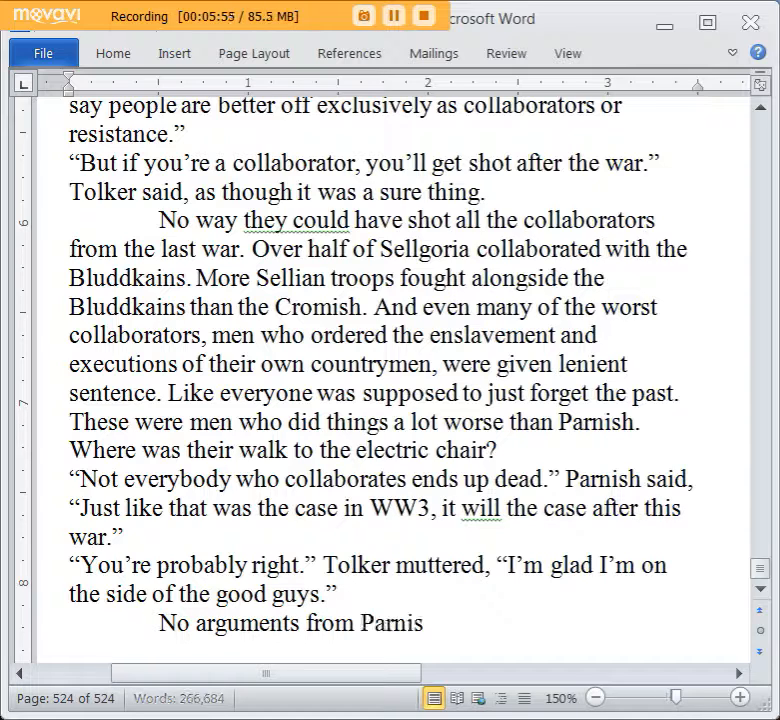
type("h this time. The")
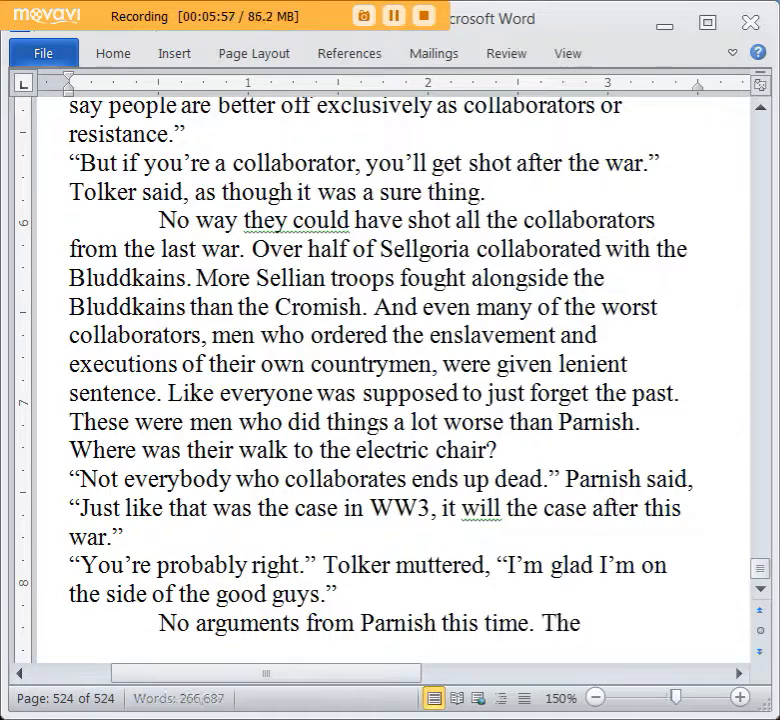
type(" resistance, thought they")
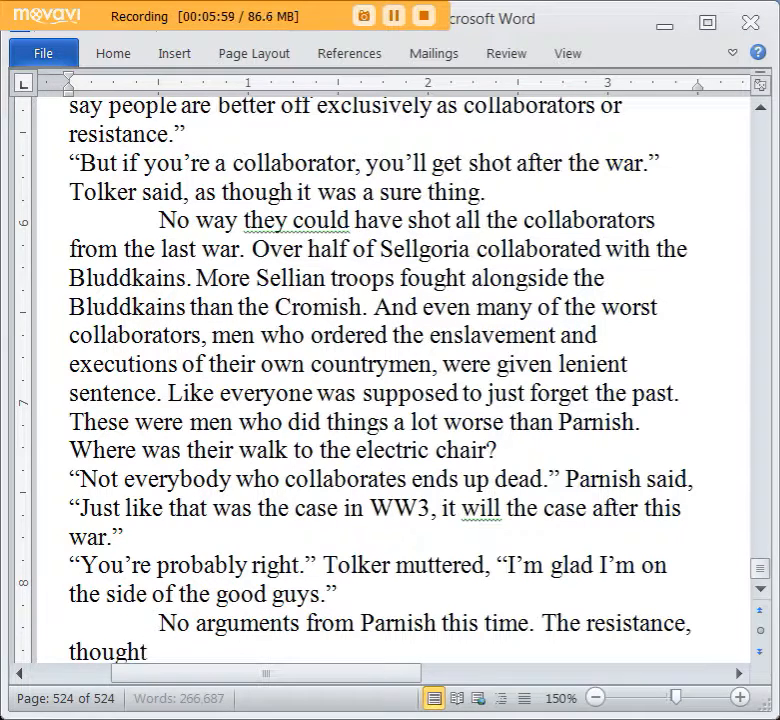
Continue the paragraph with “The resistance, though they used their share of questionable”.
key("BackSpace")
key("BackSpace")
key("BackSpace")
key("BackSpace")
key("BackSpace")
key("BackSpace")
type("they used their share of")
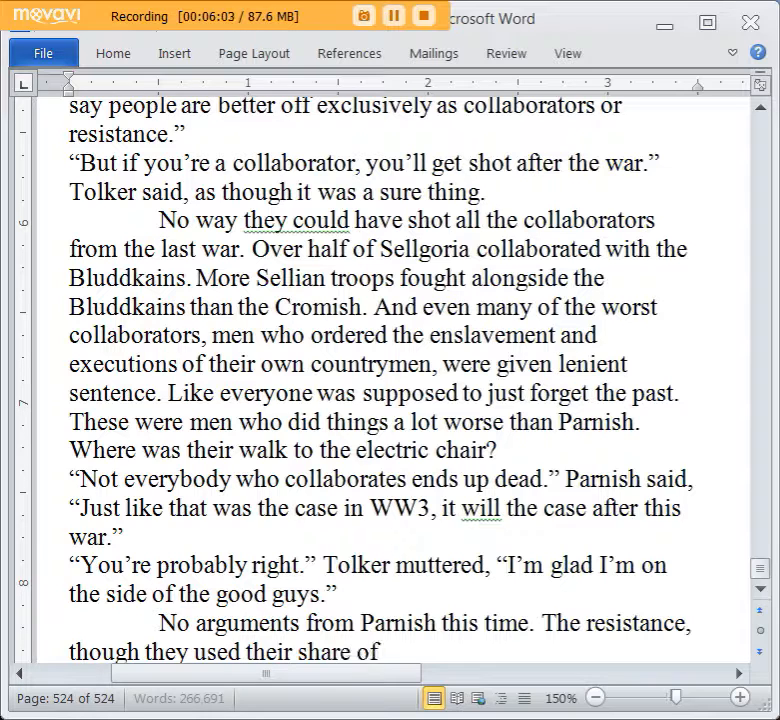
type(" questionable tact")
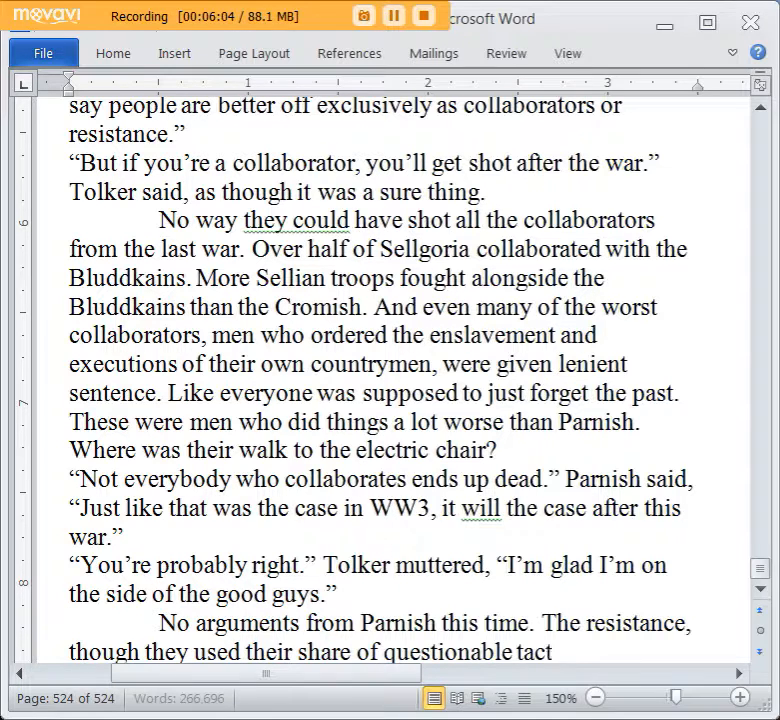
type("ics (including many acts of ter")
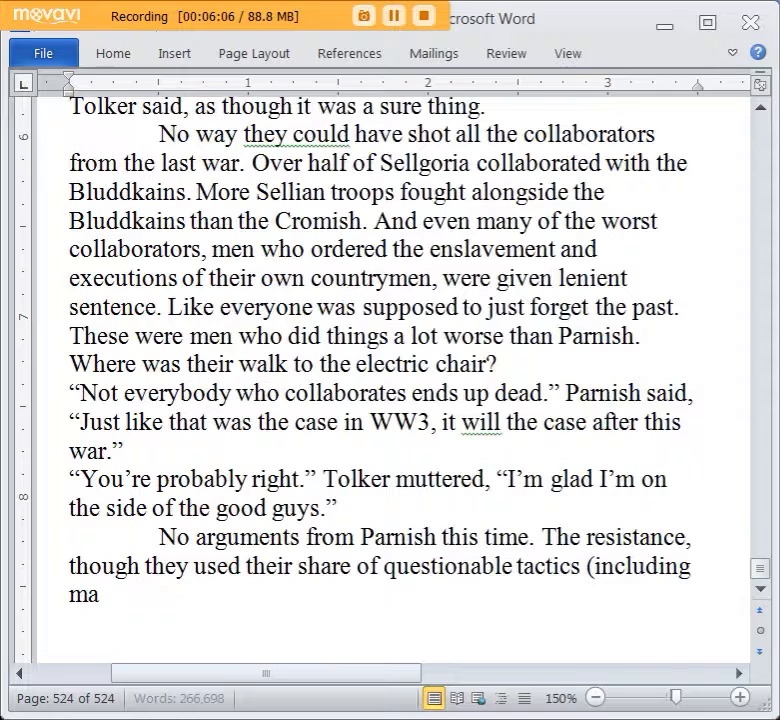
type("riroism")
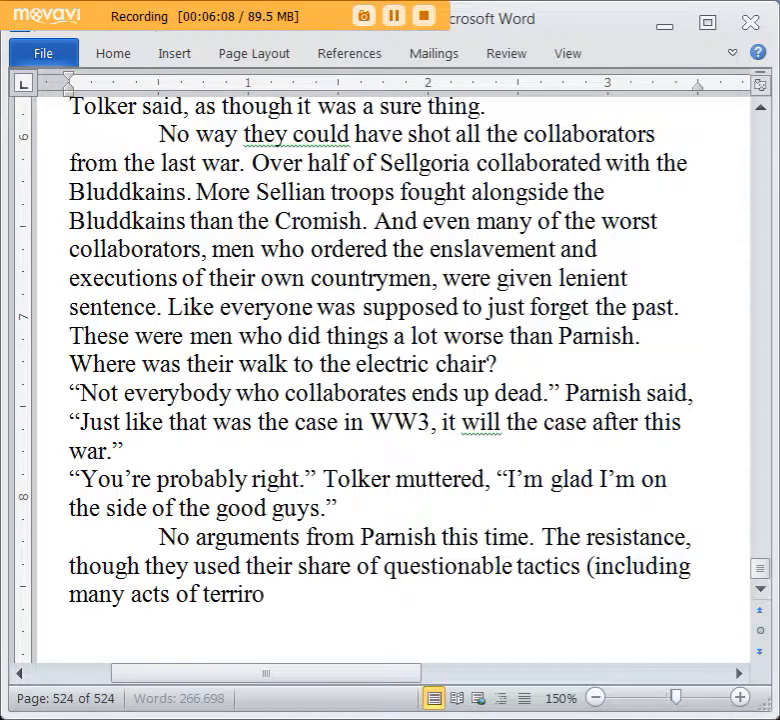
Extend the sentence about the resistance with “tactics (including many acts of terrorism),”.
key("BackSpace")
key("BackSpace")
key("BackSpace")
key("BackSpace")
key("BackSpace")
key("BackSpace")
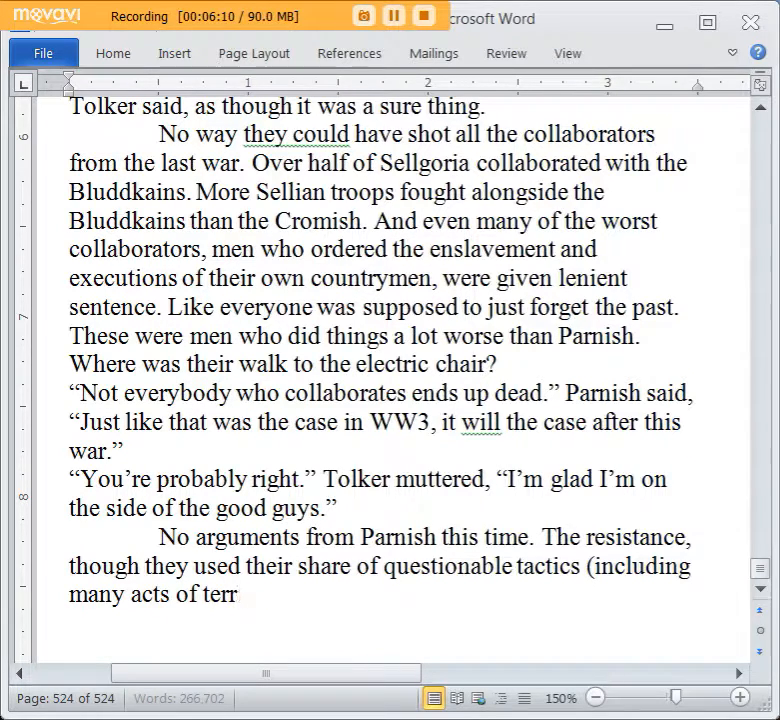
type("orism),")
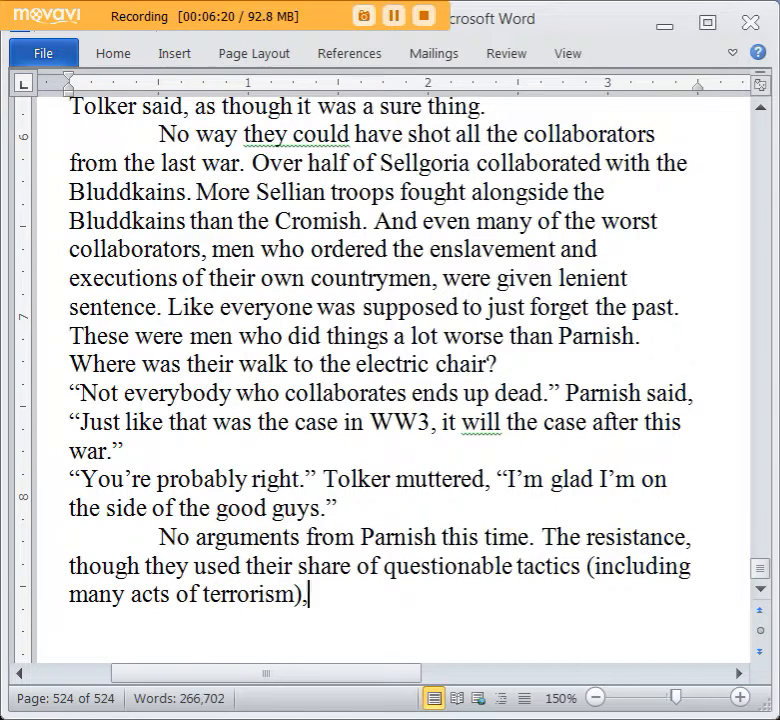
Finish the sentence about the resistance with “they were the good guys here.”.
scroll(517, 232, "down", 1)
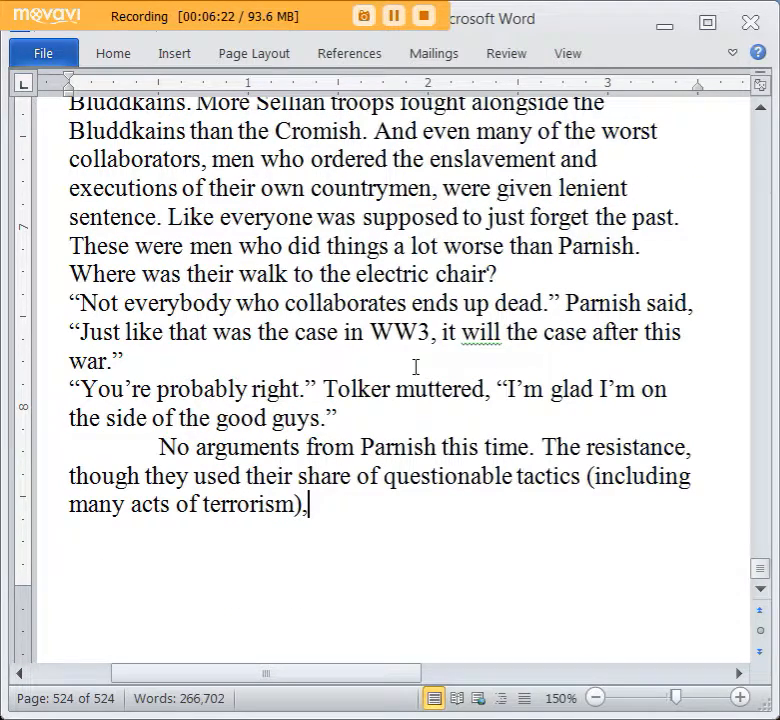
scroll(416, 365, "down", 1)
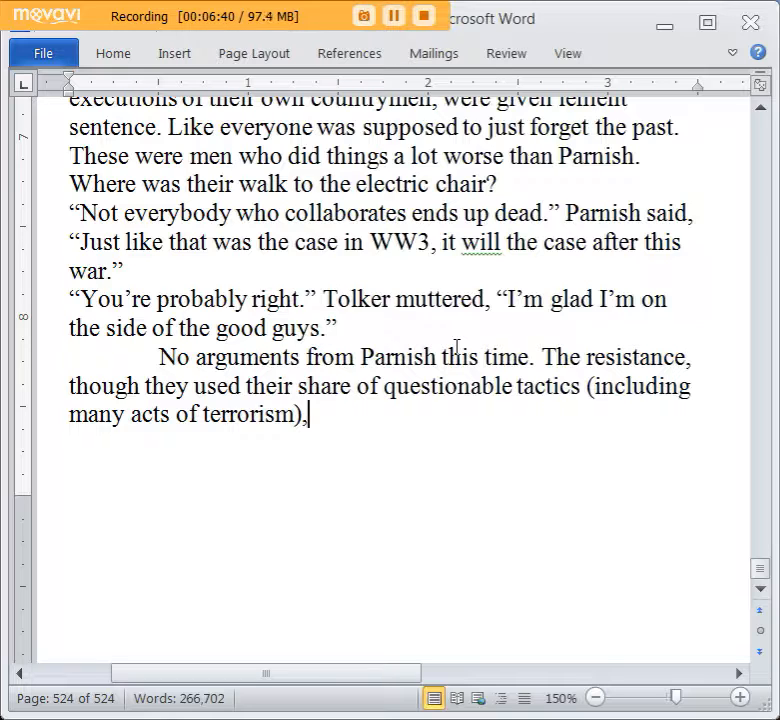
type("t")
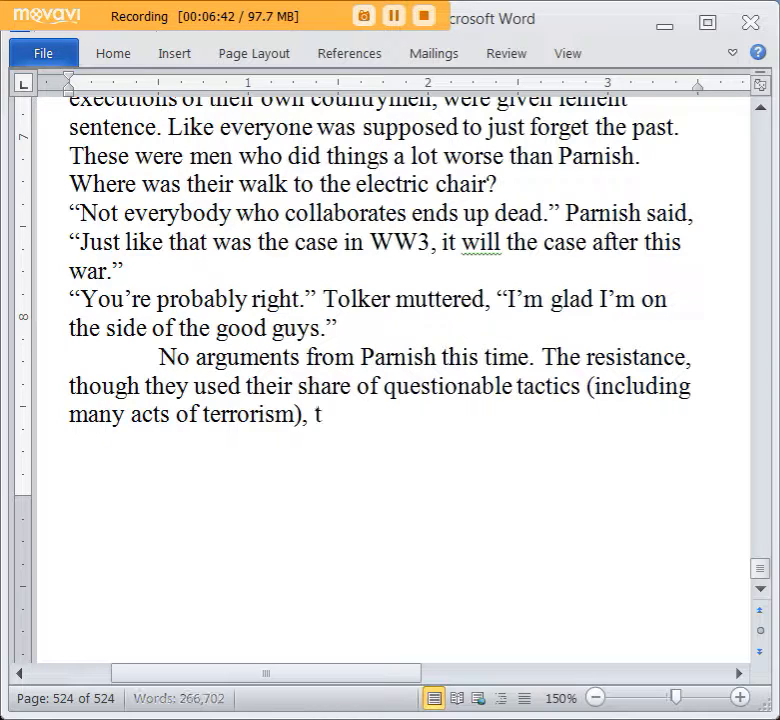
type("hey were the good")
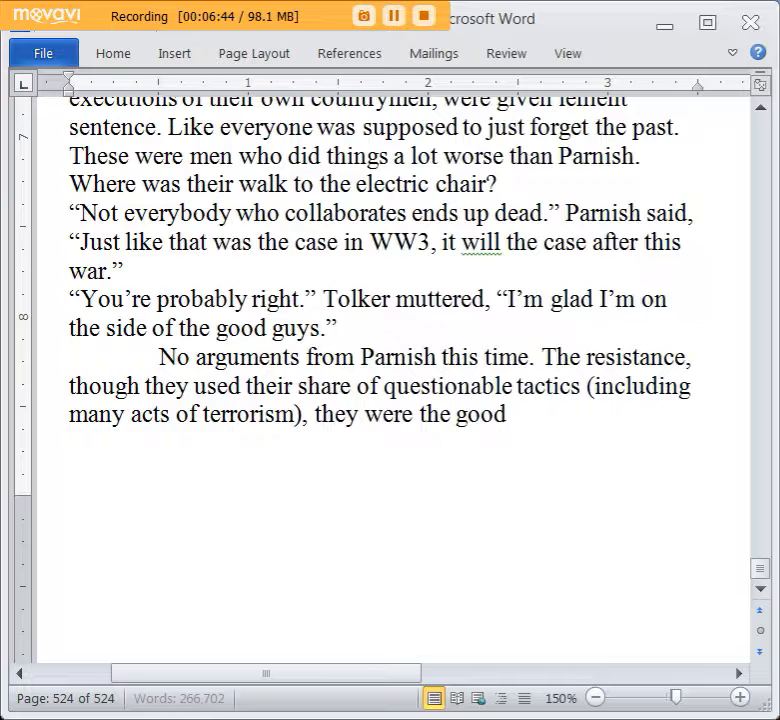
type(" guys here.")
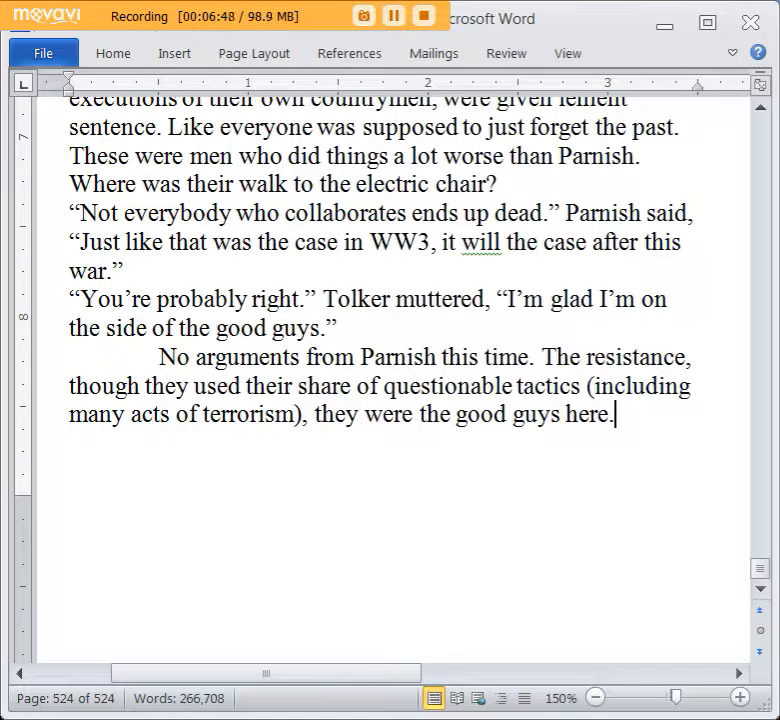
Leave a blank line after the resistance paragraph and begin an indented paragraph with “The group left their first room”.
scroll(461, 341, "up", 1)
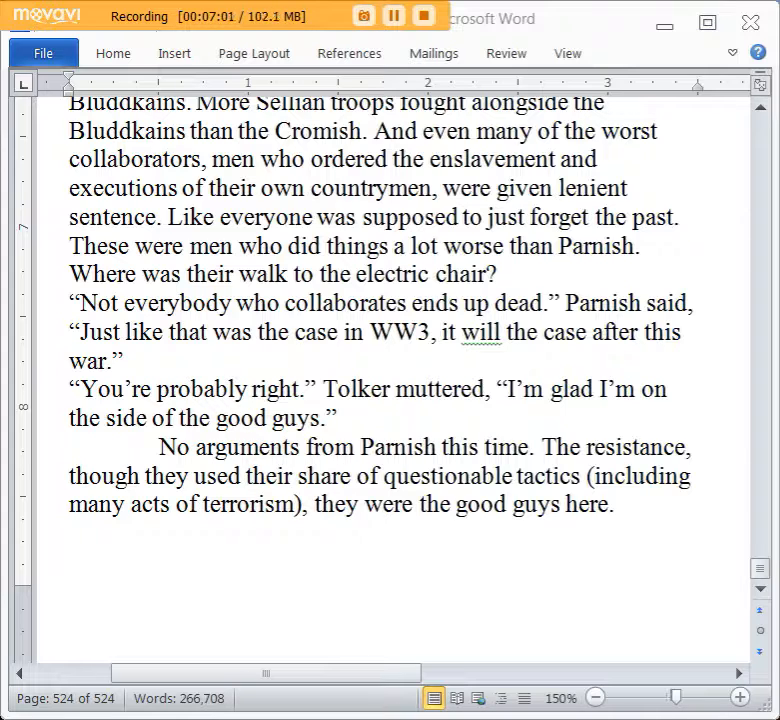
scroll(618, 446, "up", 1)
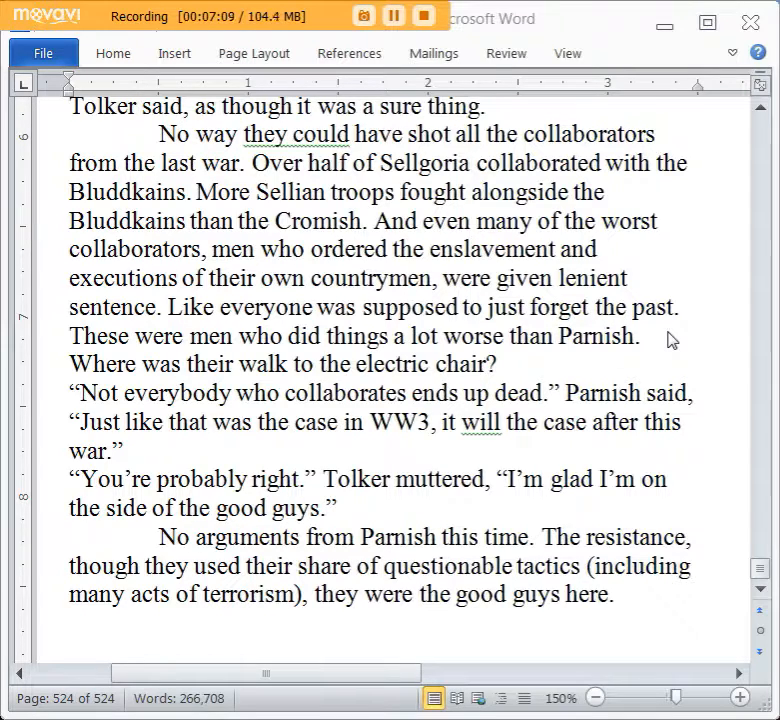
scroll(670, 340, "down", 2)
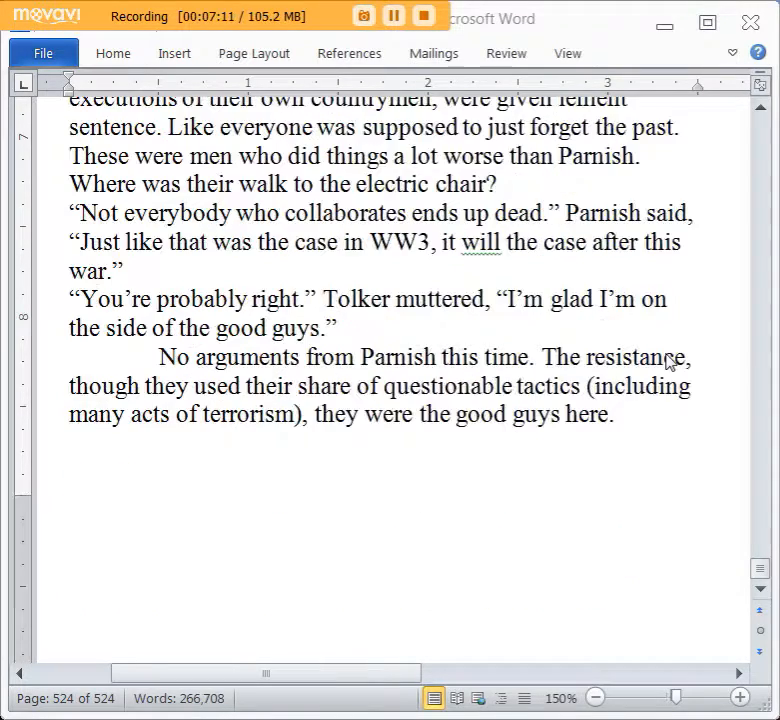
left_click(620, 410)
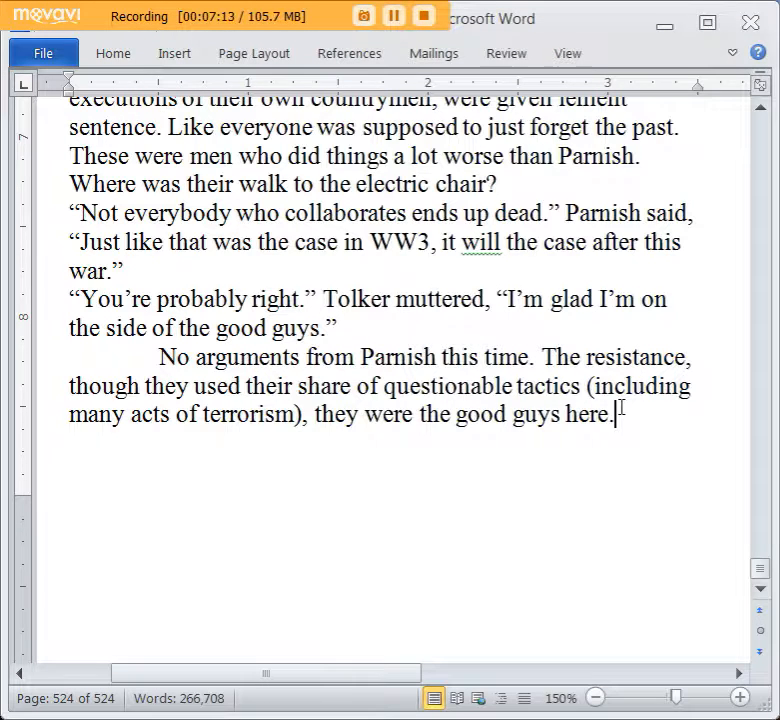
key("Return")
key("Return")
key("Tab")
type("T")
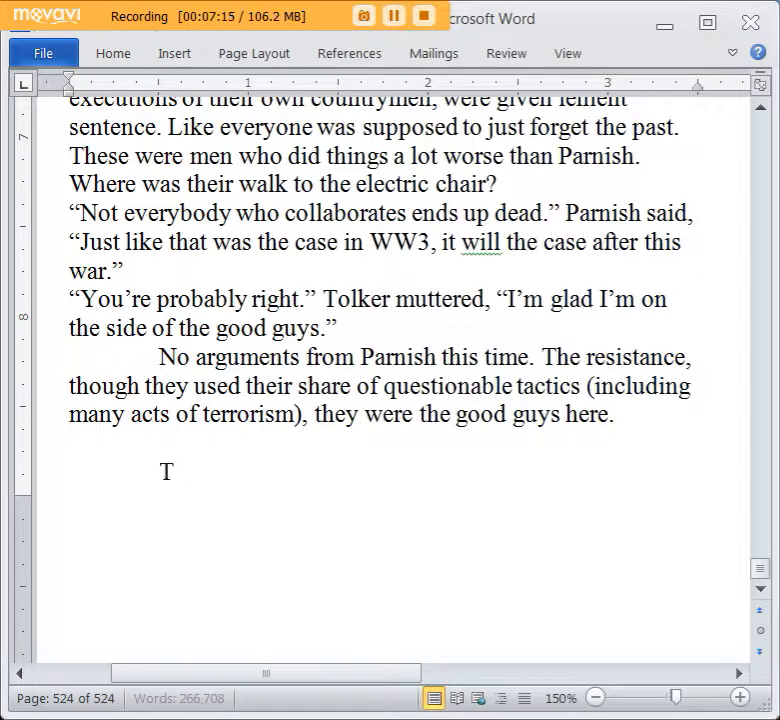
type("he group left t")
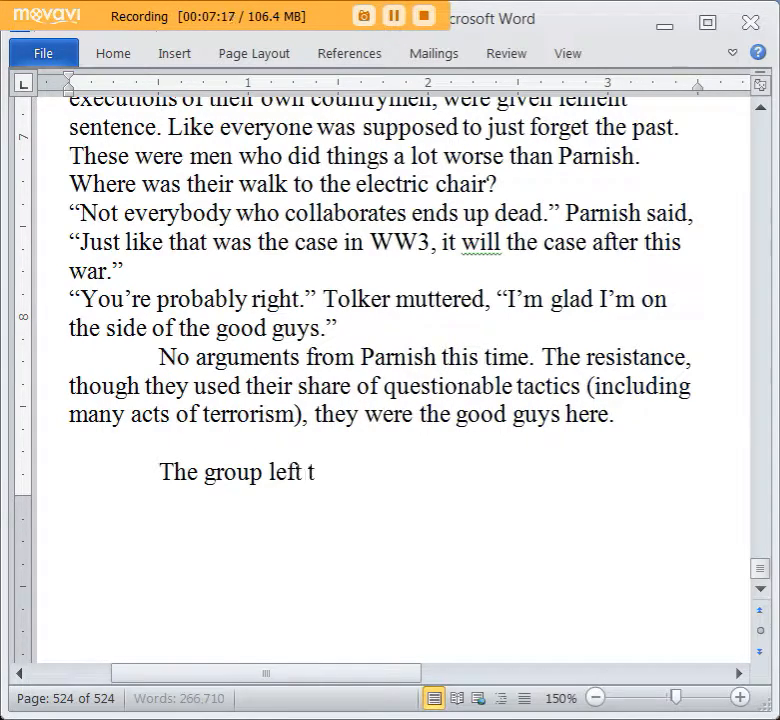
type("heir first room an")
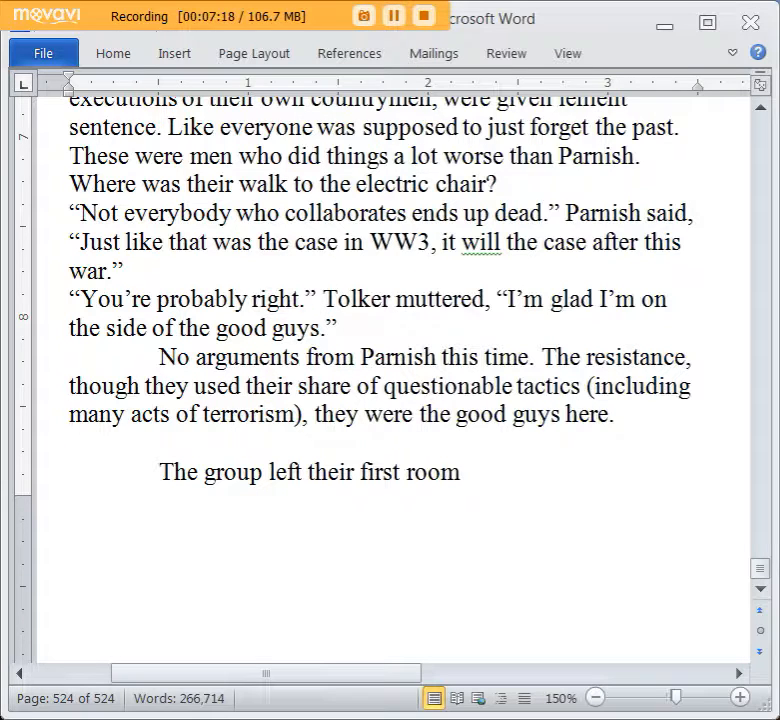
Replace “their first room” with “the room they had taken over on first arriving.”.
key("BackSpace")
key("BackSpace")
key("BackSpace")
key("BackSpace")
key("BackSpace")
key("BackSpace")
key("BackSpace")
key("BackSpace")
key("BackSpace")
key("BackSpace")
key("BackSpace")
key("BackSpace")
key("BackSpace")
key("BackSpace")
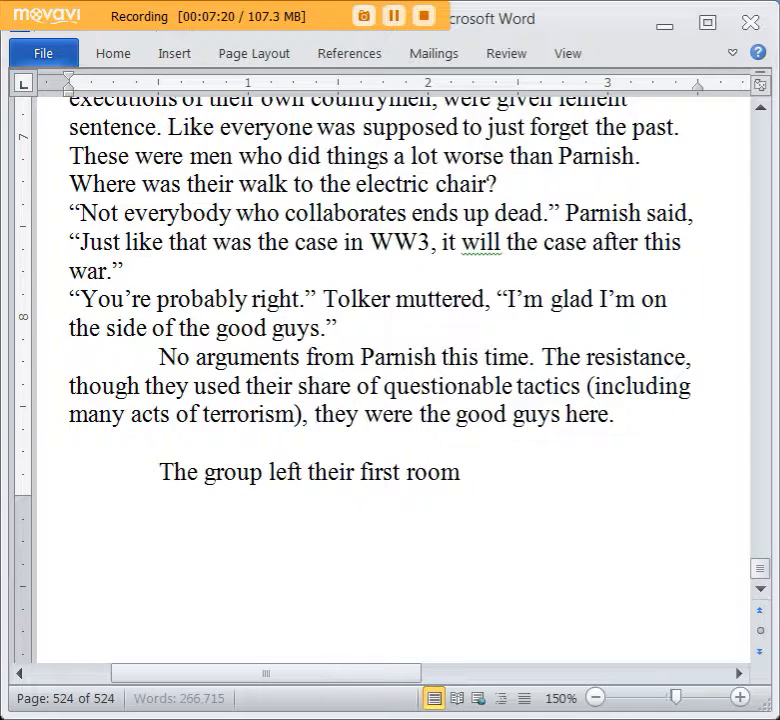
key("BackSpace")
key("BackSpace")
key("BackSpace")
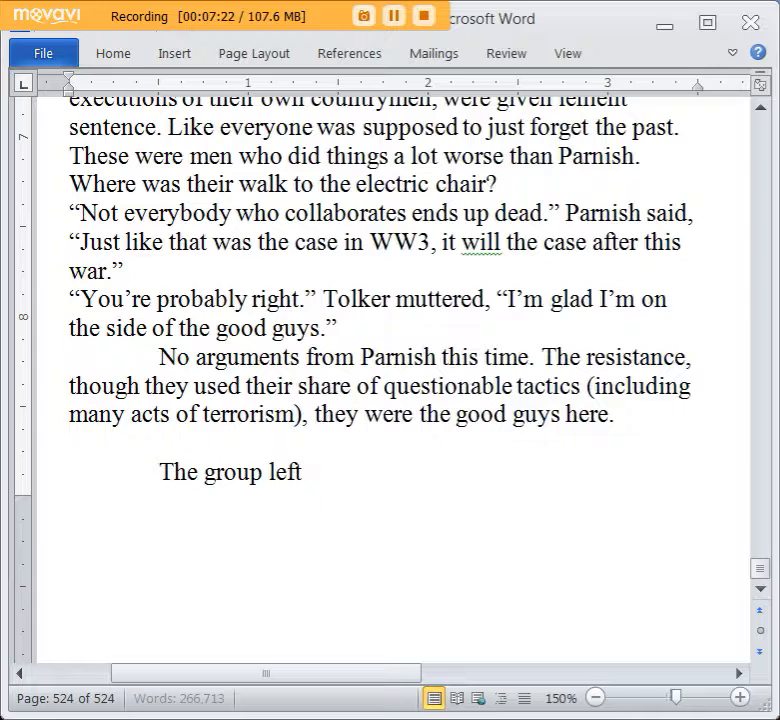
type("th")
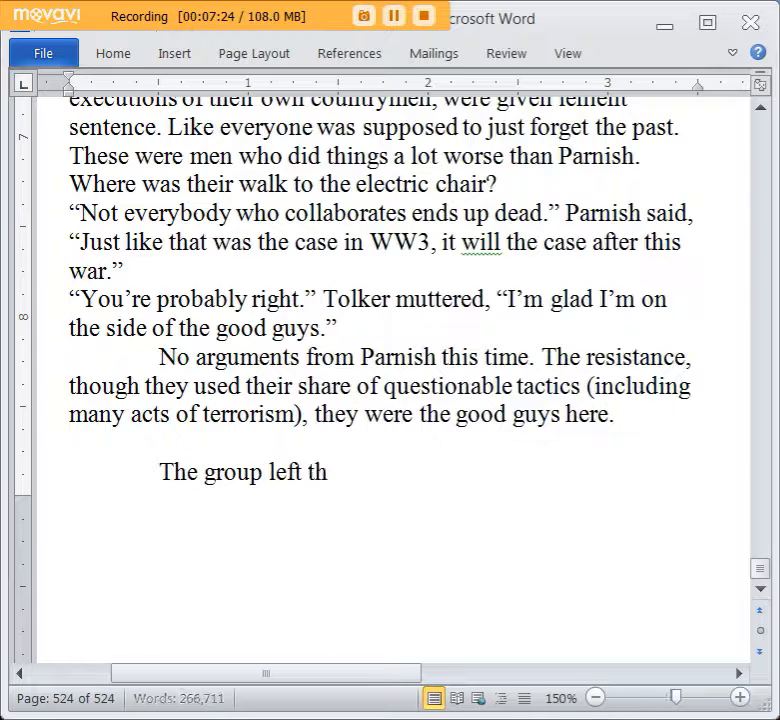
type("e room they had taken ove")
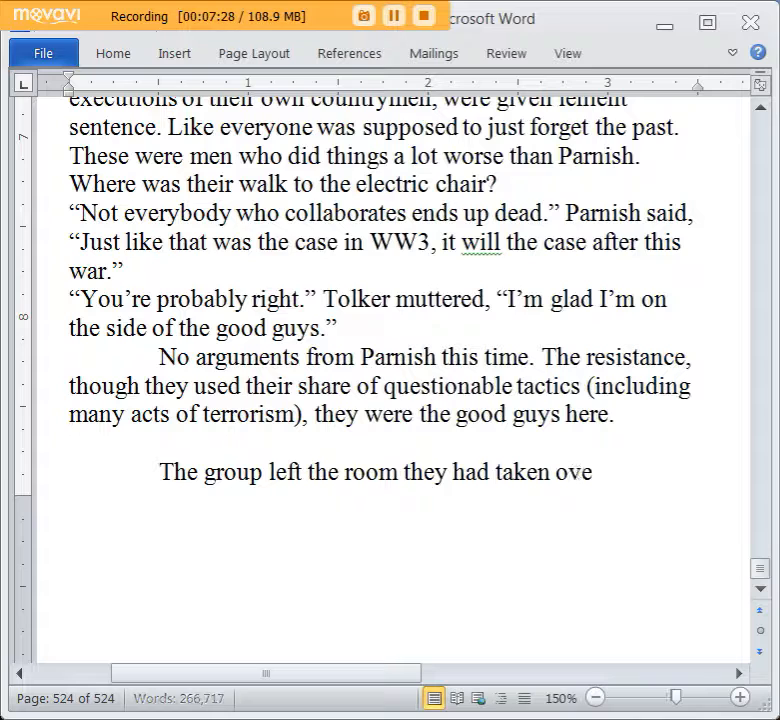
type("r on first arriving.")
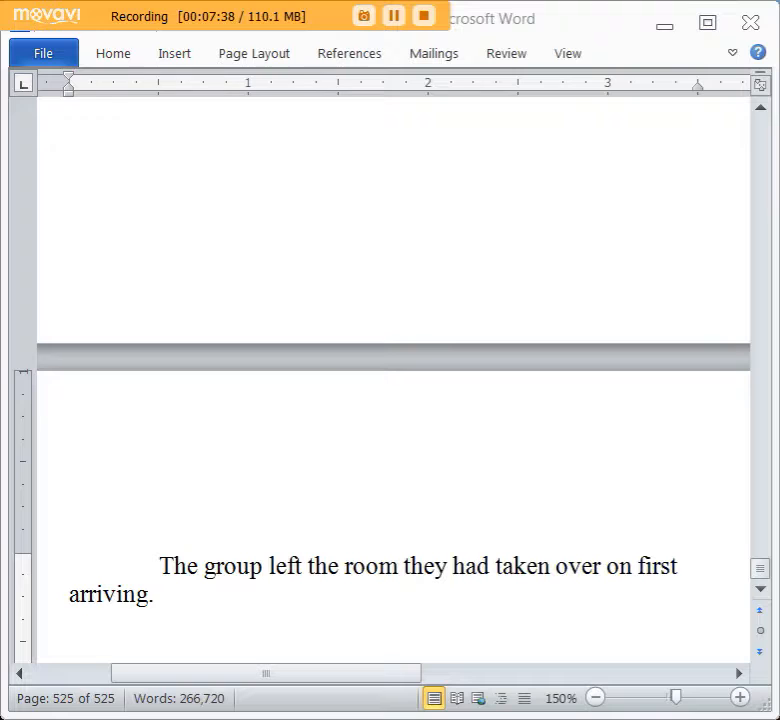
Continue the paragraph with “They were in the darkened halls, moving from alcove to alcove”.
scroll(560, 470, "down", 1)
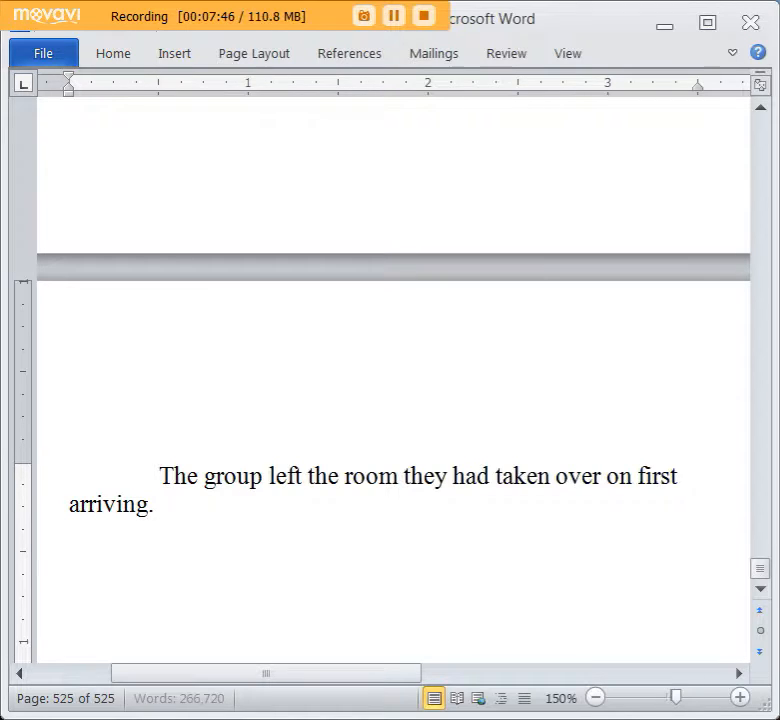
type("They were i")
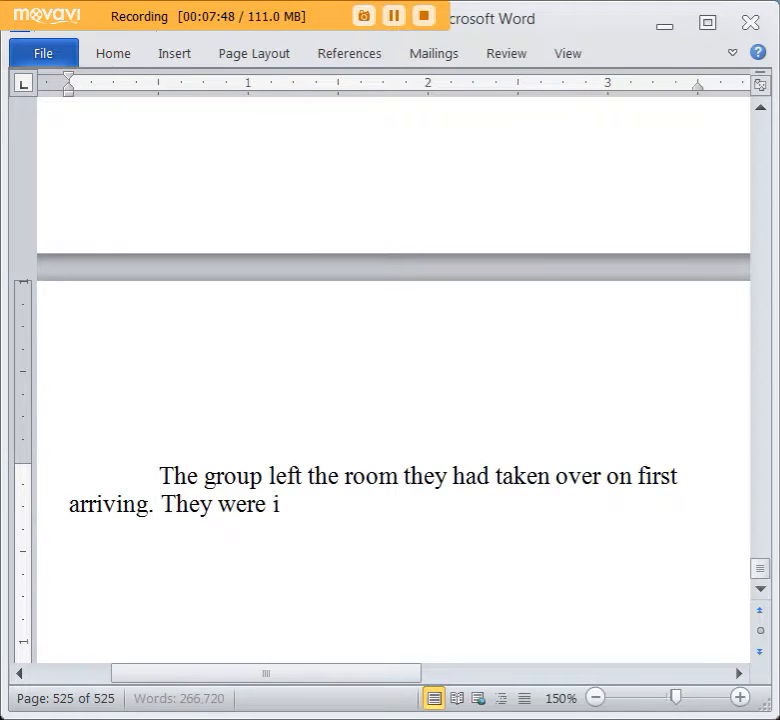
type("n the darkened halls,")
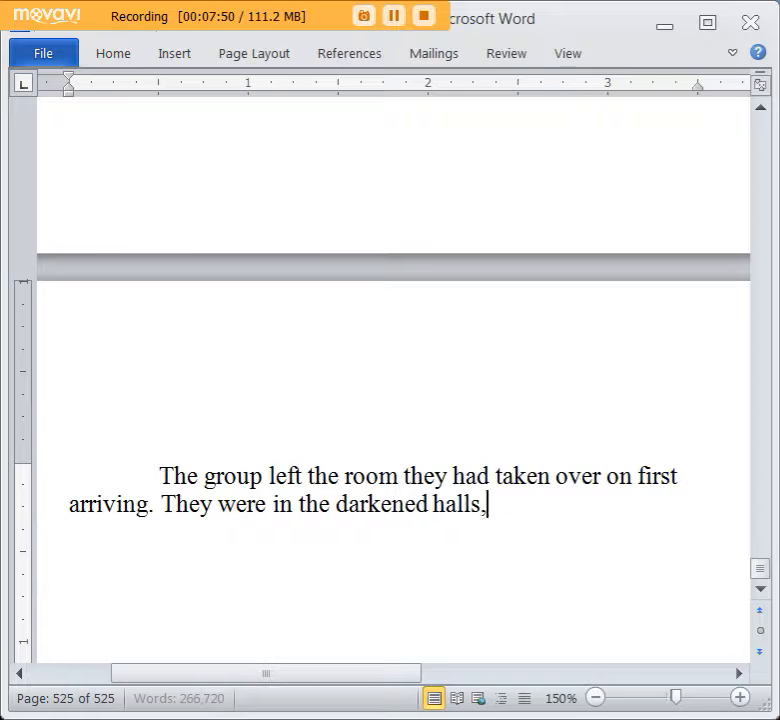
type(" moving from alcove to alc")
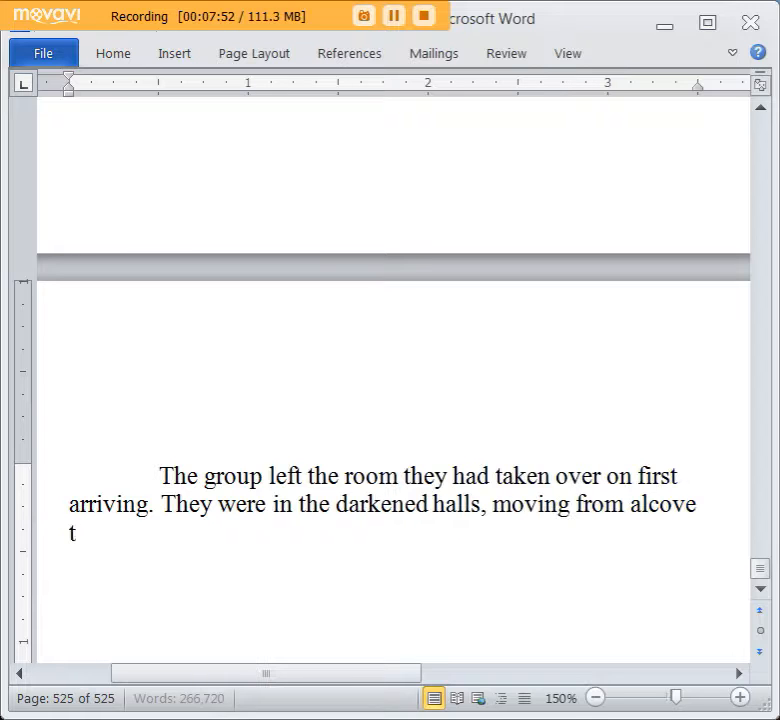
type("ove, occa")
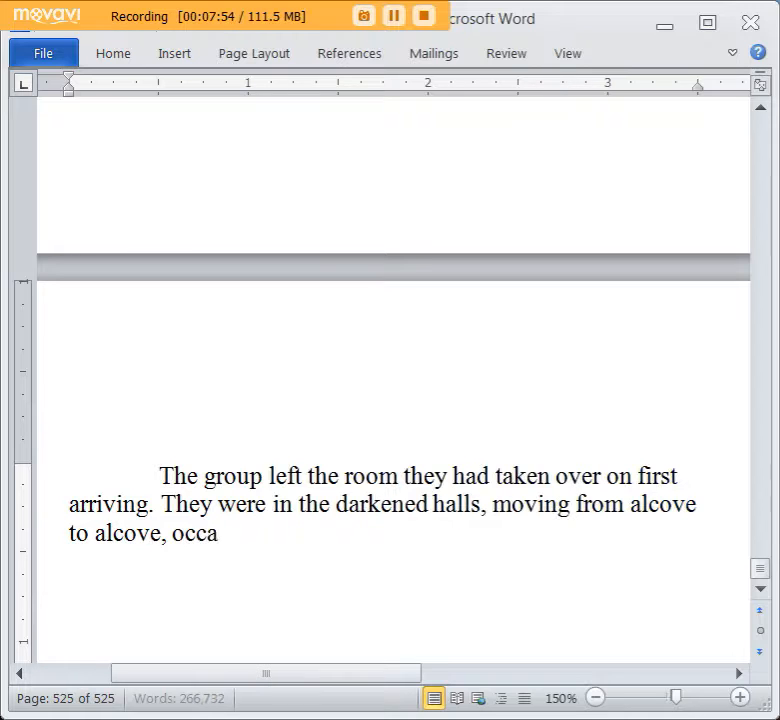
type("ssionally stopp")
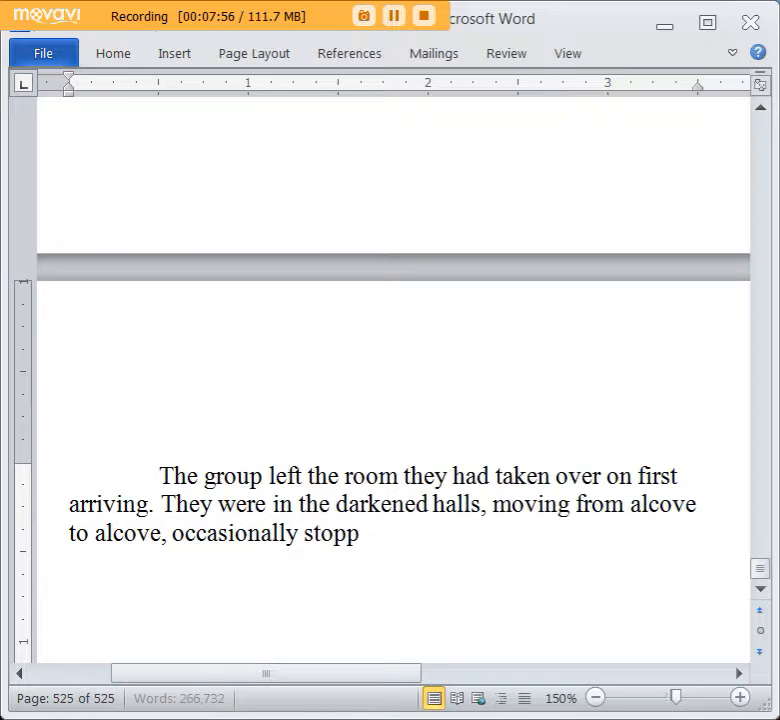
type("ing to allow some")
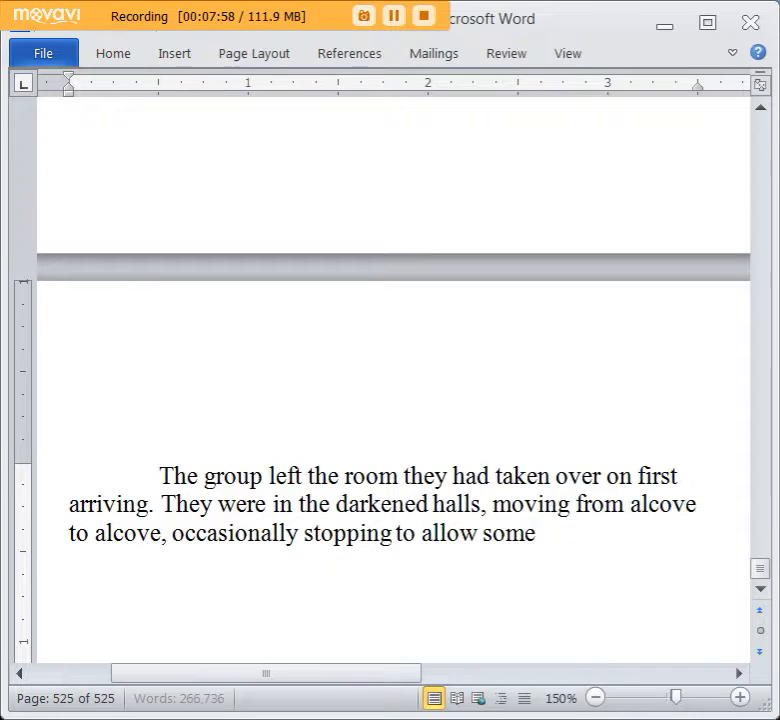
type(" guard to pass througfh")
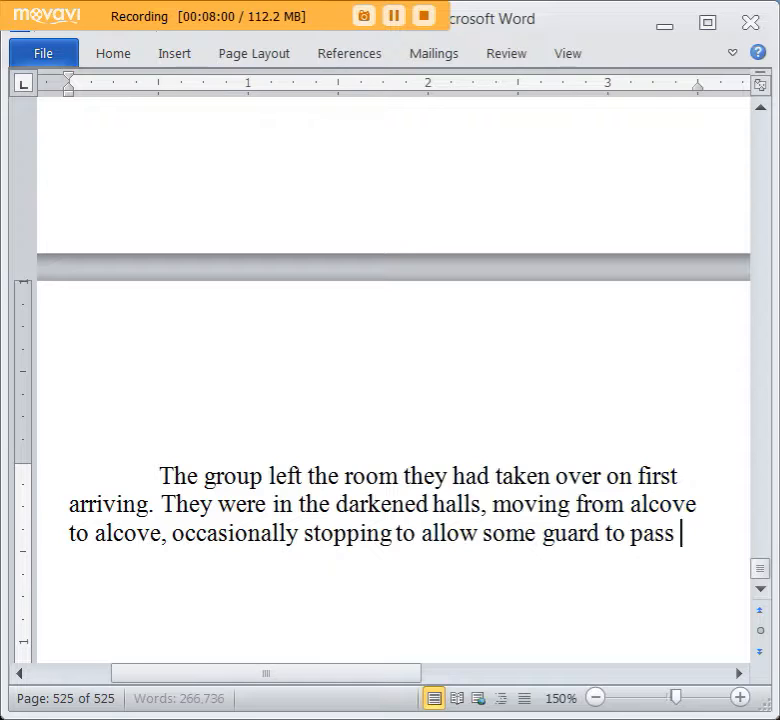
Finish the sentence about the halls with “, occasionally stopping to allow some guard to pass through.”.
key("BackSpace")
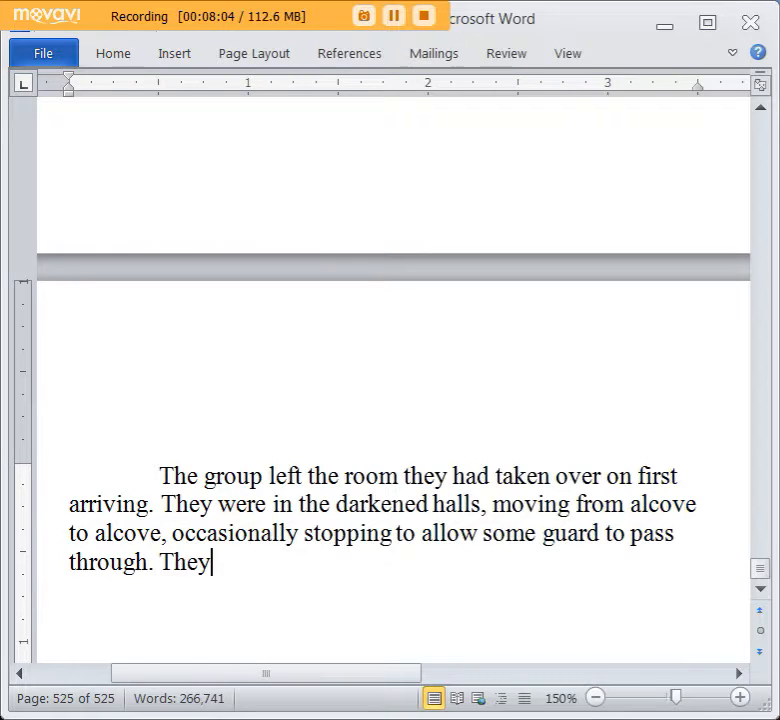
Add “They got past two security checkpoints just by slipping through adjacent rooms and hallways,” to the paragraph.
type("p")
key("BackSpace")
type("got pas")
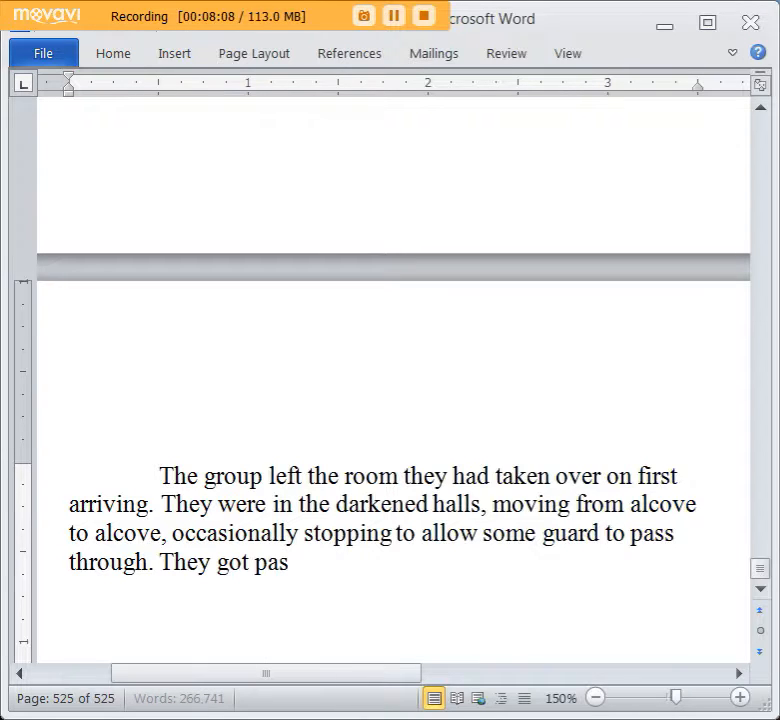
type("t two security che")
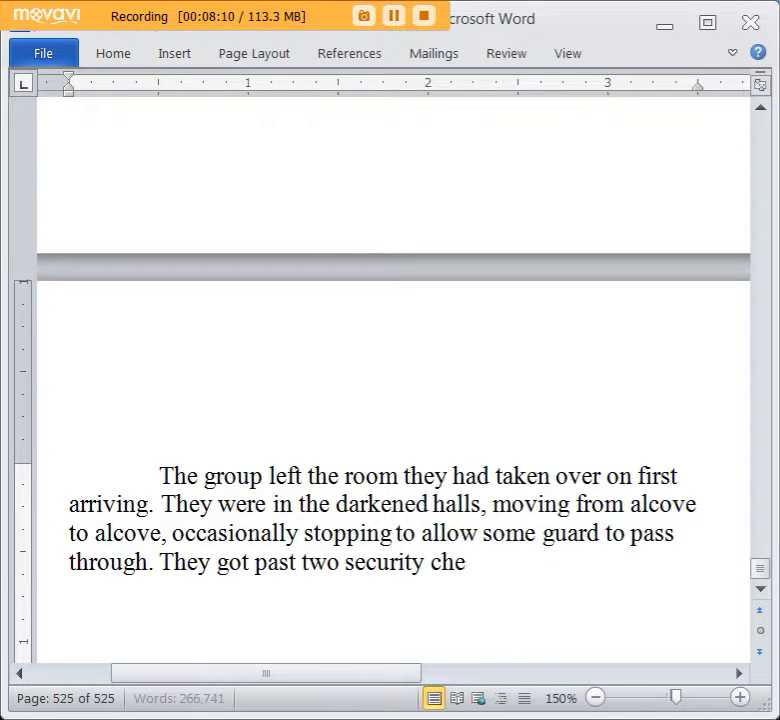
type("ckpoints just by sl")
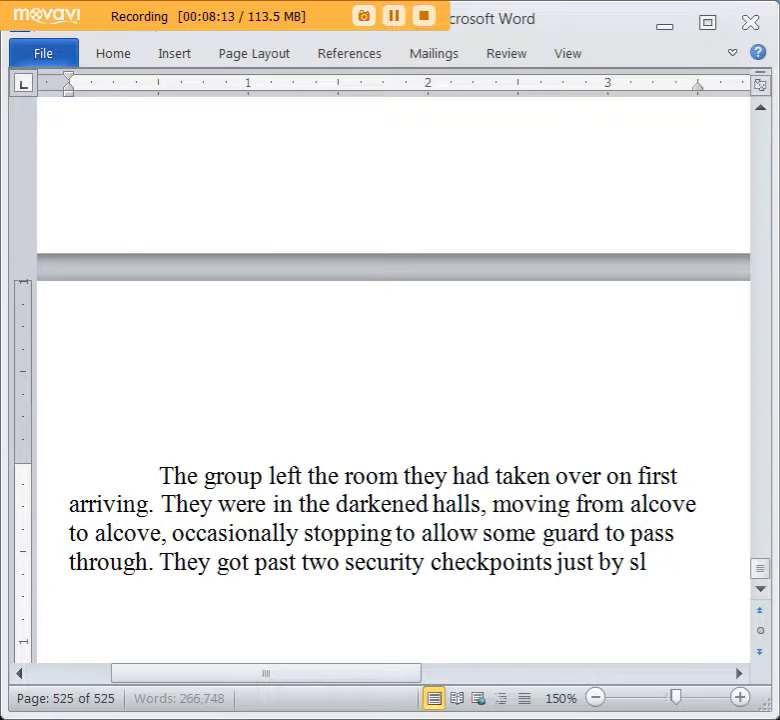
type("ipping through adja")
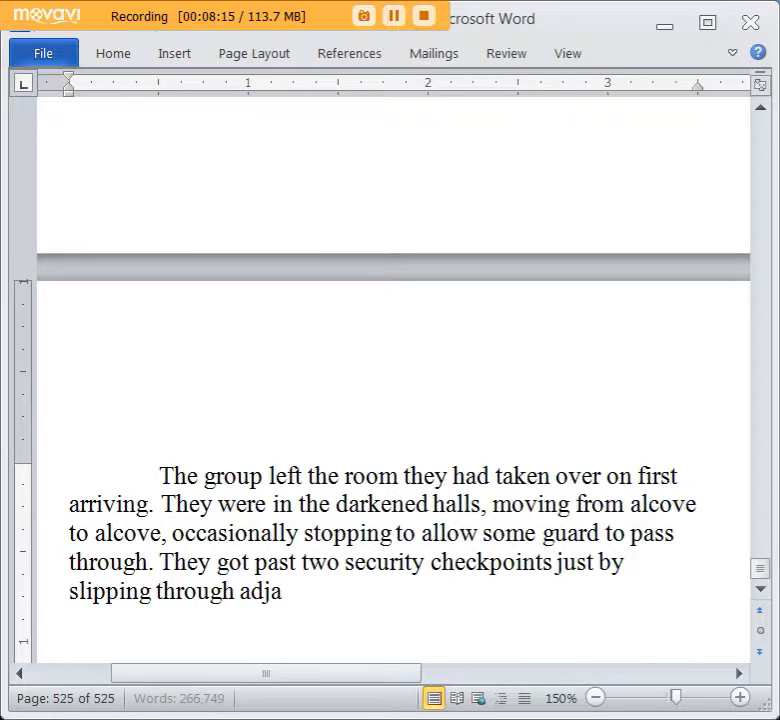
type("cent rooms and hallw")
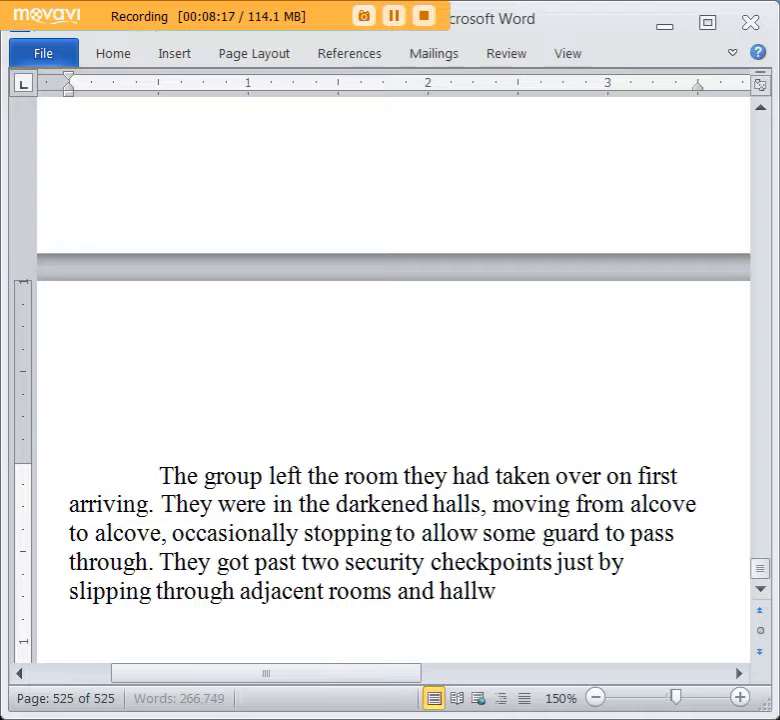
type("ays, though ")
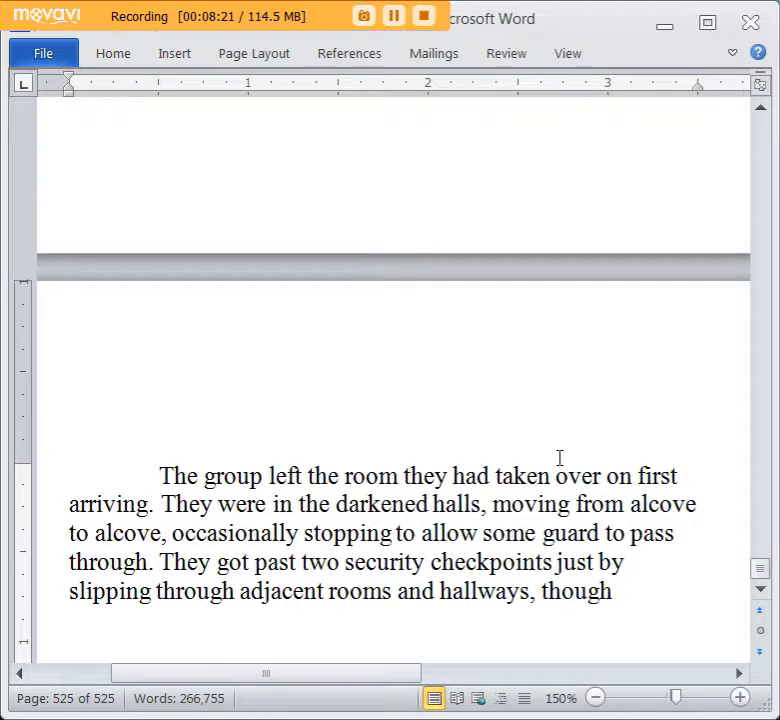
type("Parnish was quite pap")
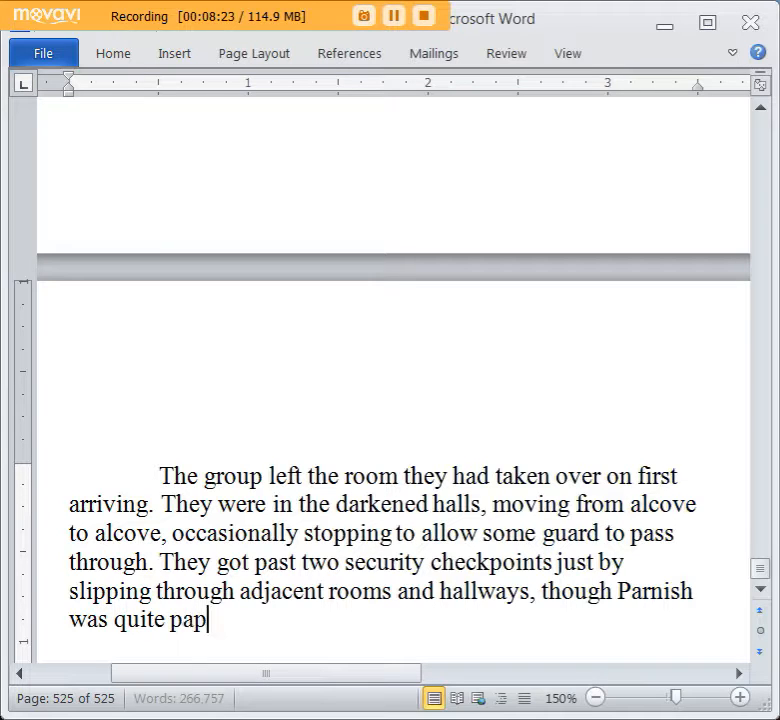
Extend the checkpoint sentence with “though Parnish was quite prepared to shoot down anybody that blocked their way”.
key("BackSpace")
key("BackSpace")
type("repa")
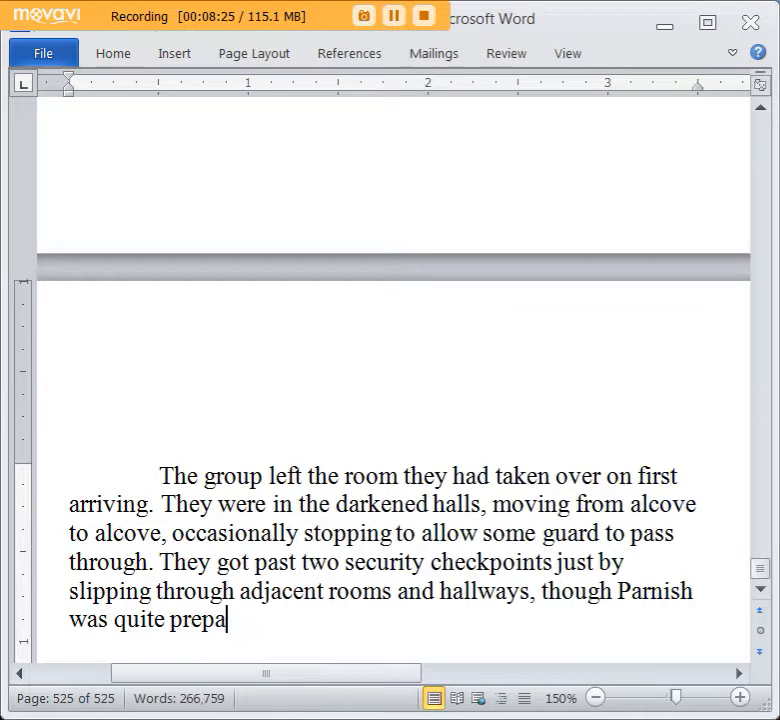
type("red to shoot")
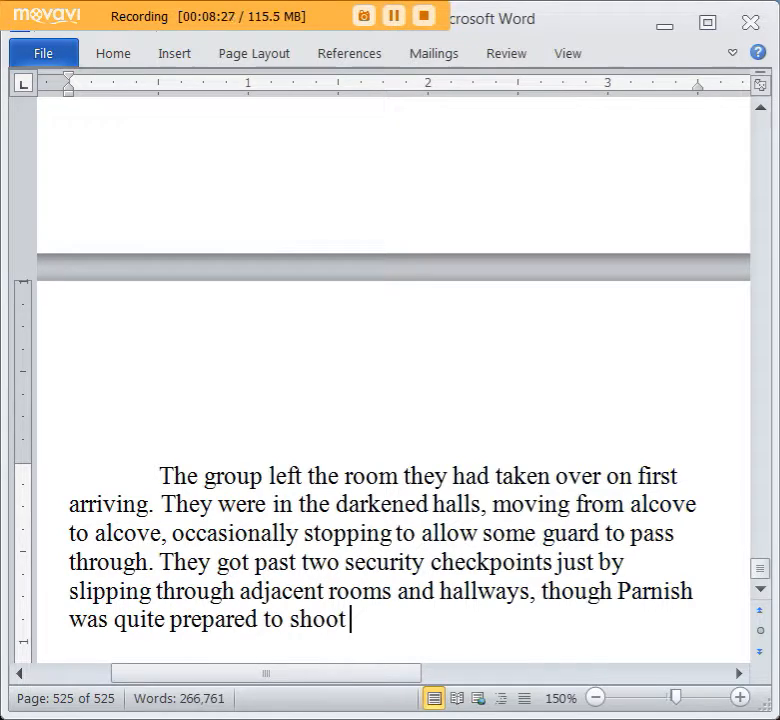
type(" down anybody that bl")
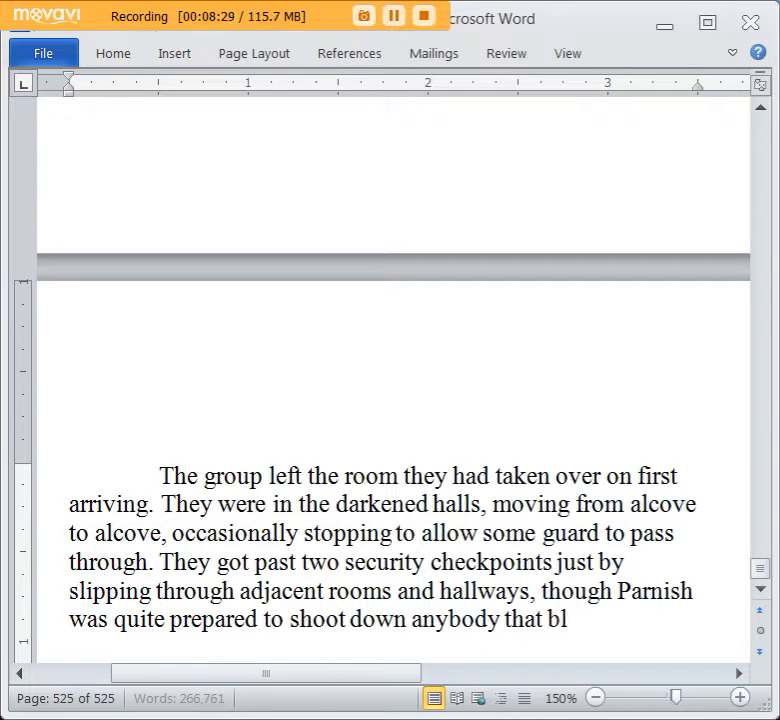
type("ocked their way")
Replace “blocked their way” with “became an immoveable” in the clause about Parnish.
key("BackSpace")
key("BackSpace")
key("BackSpace")
key("ctrl+BackSpace")
key("ctrl+BackSpace")
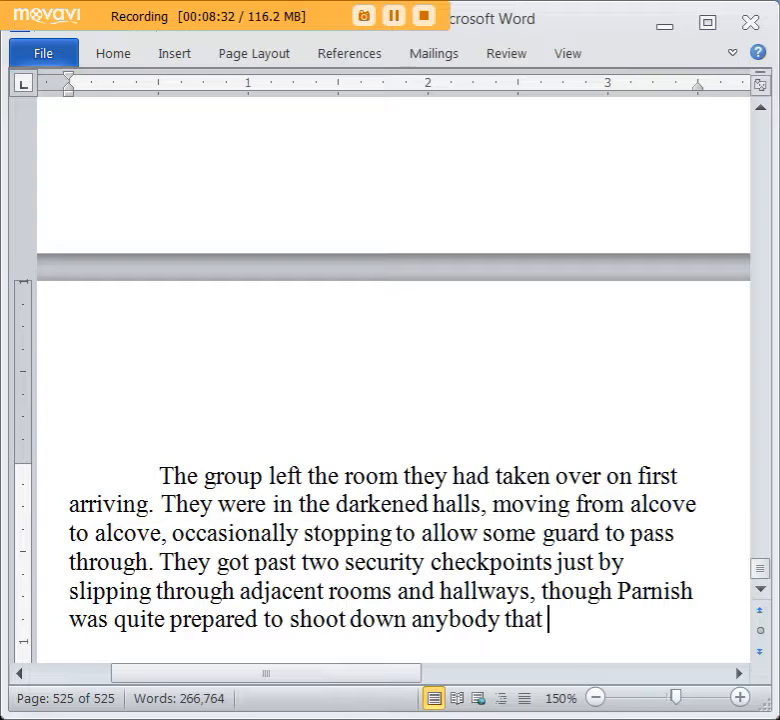
type("became an immoveable a")
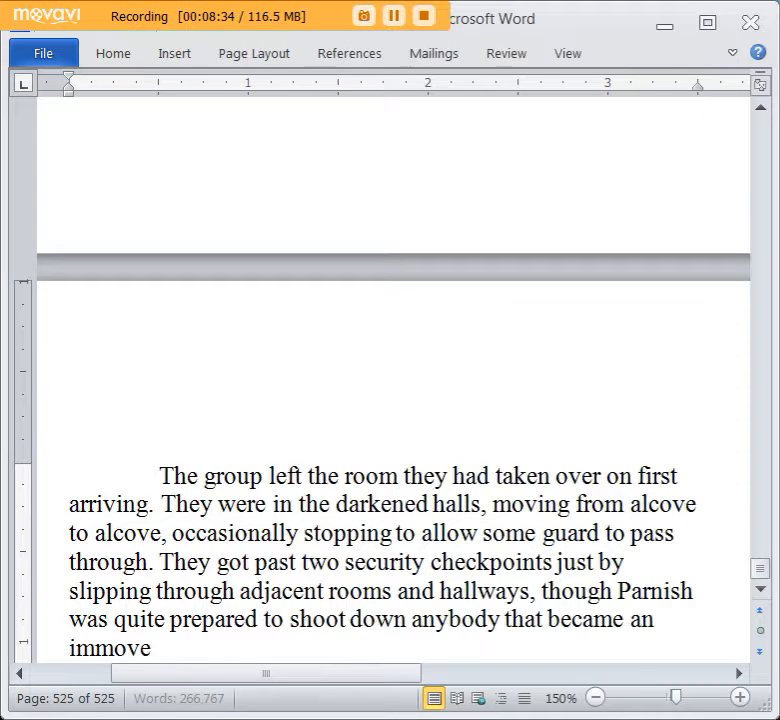
Complete the sentence about anybody Parnish would shoot down so that it ends with “immoveable object.”.
key("BackSpace")
type("ojec")
key("BackSpace")
key("BackSpace")
key("BackSpace")
type("bject, some g")
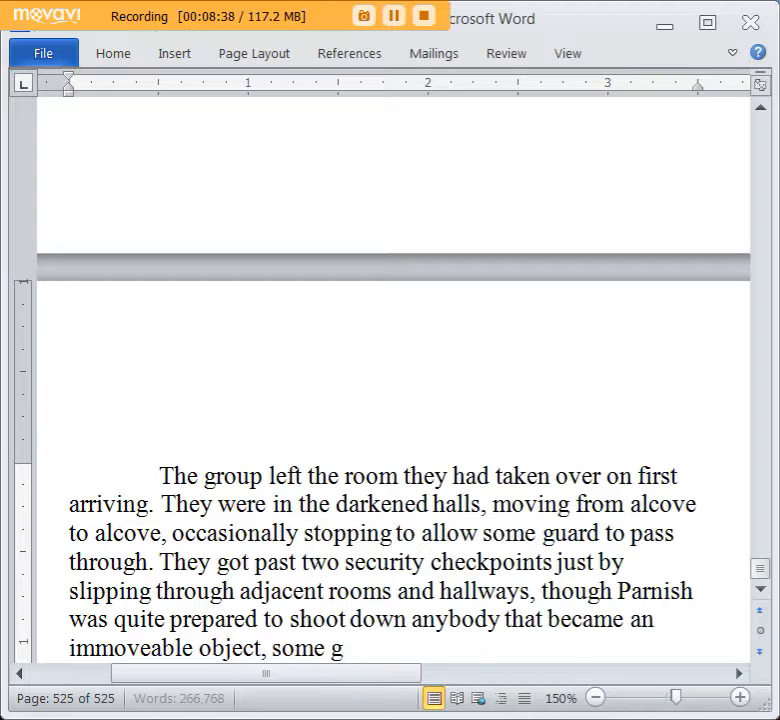
type("uy assigned to wat")
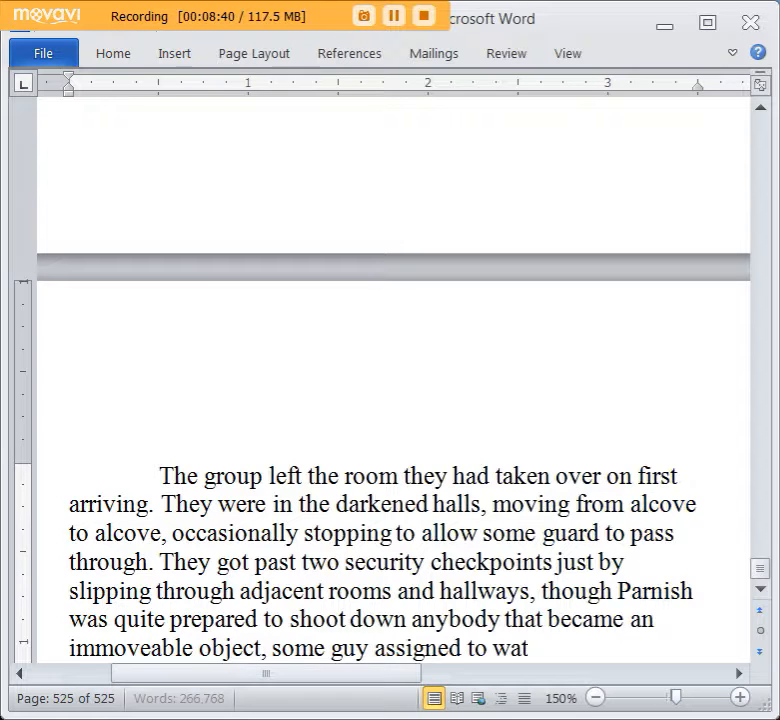
type("ch a corrido")
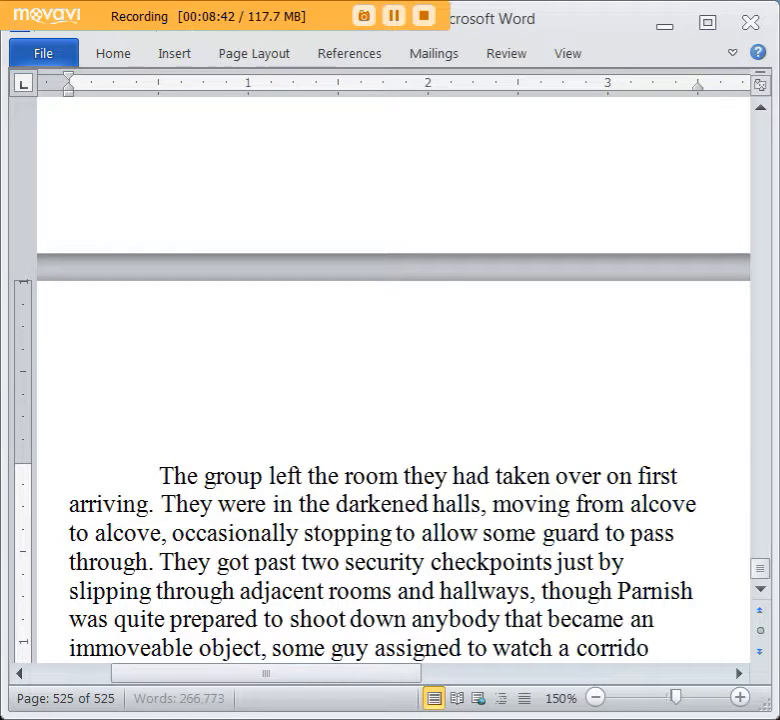
key("BackSpace")
key("BackSpace")
key("BackSpace")
key("BackSpace")
key("BackSpace")
key("BackSpace")
key("BackSpace")
key("BackSpace")
key("BackSpace")
key("BackSpace")
key("BackSpace")
key("BackSpace")
key("BackSpace")
key("BackSpace")
key("BackSpace")
key("BackSpace")
key("BackSpace")
key("BackSpace")
key("BackSpace")
key("BackSpace")
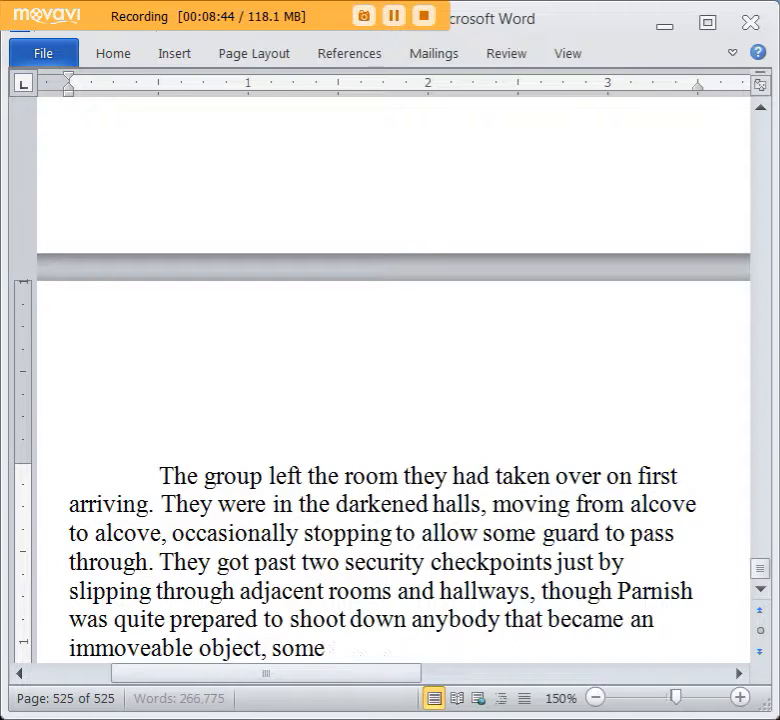
type(".")
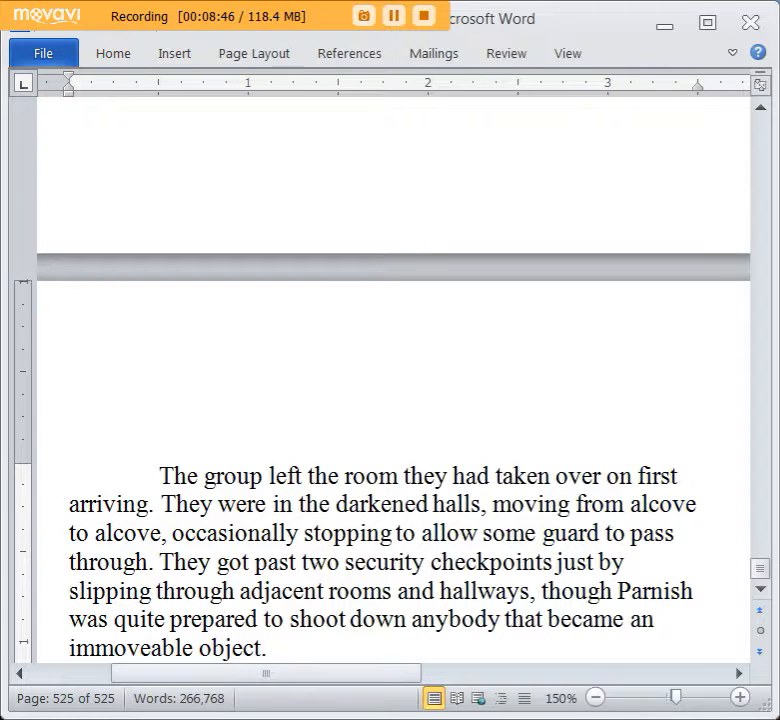
Start a new paragraph with the dialogue line “We’ll have to hide any bodies we make very well.”.
key("Return")
type("\"We'll have to hide them g")
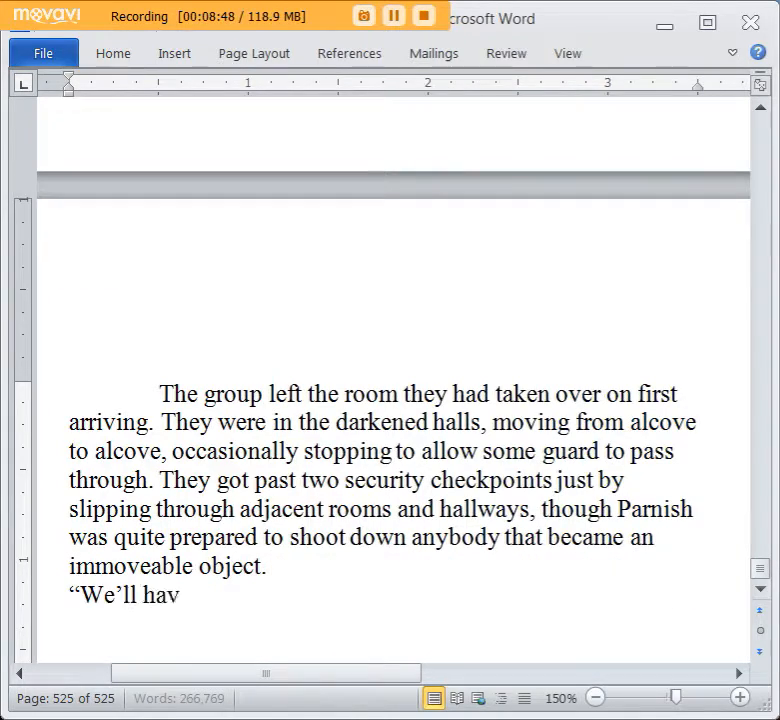
type("ood when")
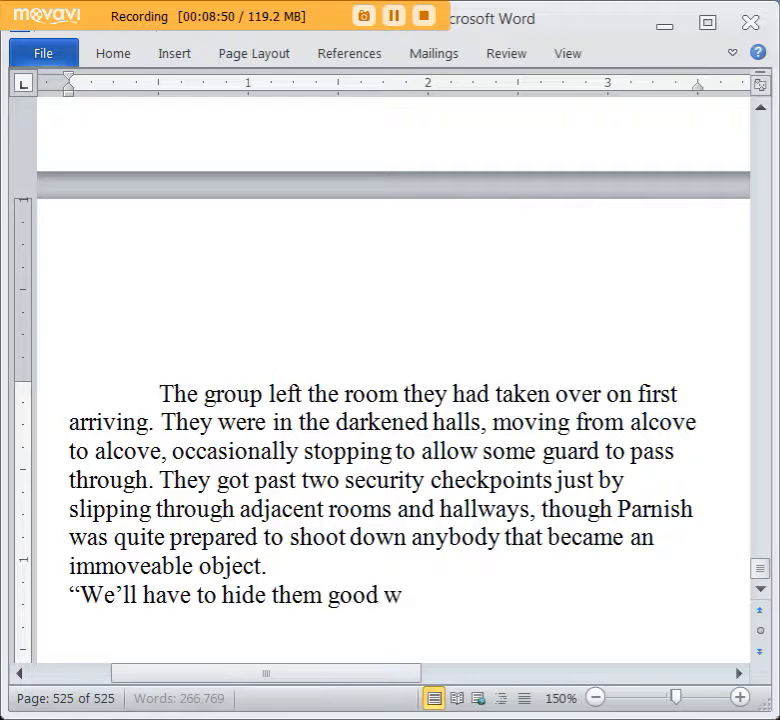
key("BackSpace")
key("BackSpace")
key("BackSpace")
key("BackSpace")
key("BackSpace")
key("BackSpace")
key("BackSpace")
key("BackSpace")
key("BackSpace")
key("BackSpace")
key("BackSpace")
key("BackSpace")
key("BackSpace")
key("BackSpace")
key("BackSpace")
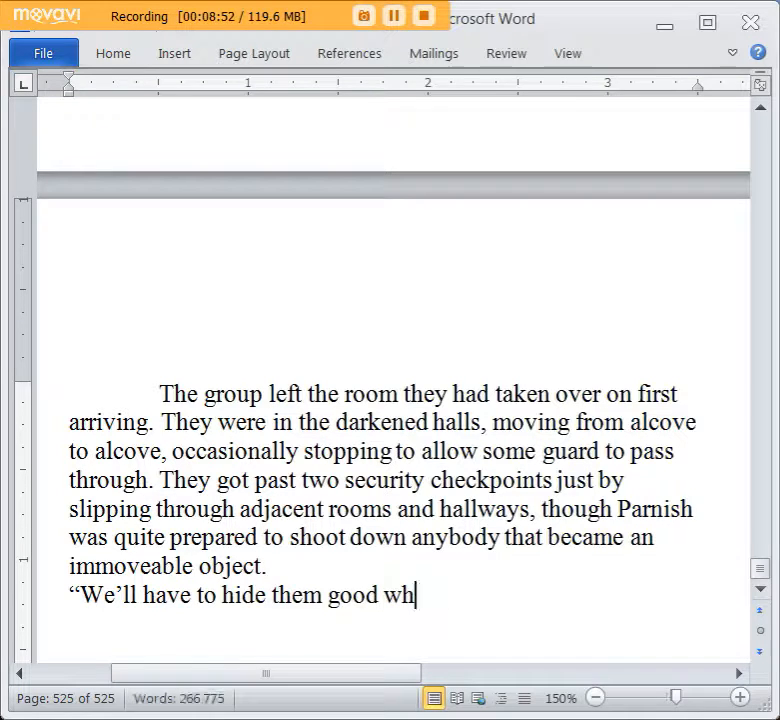
type("any bodies we mark")
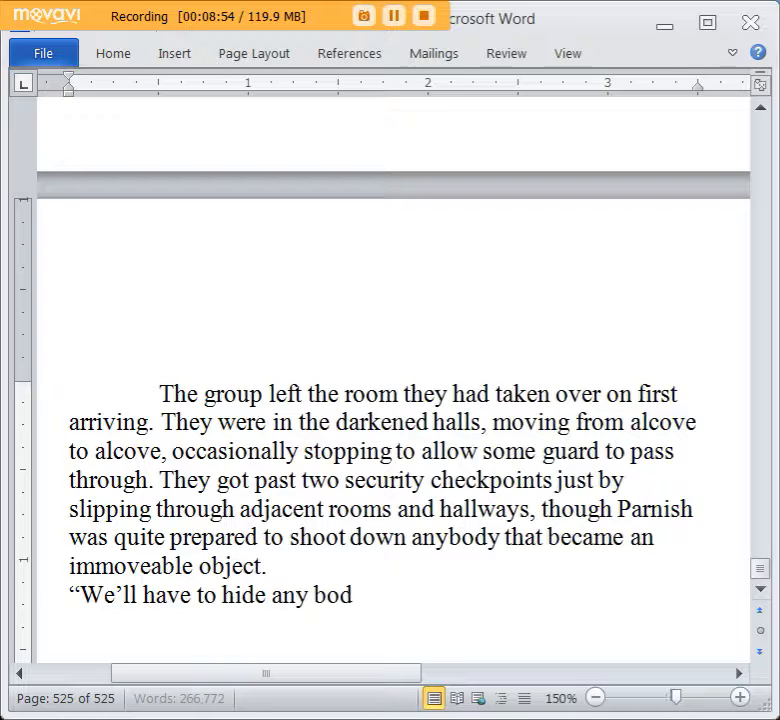
key("BackSpace")
key("BackSpace")
type("ke very w")
type("ell.\" B")
key("BackSpace")
Continue the dialogue with “Parnish said, ‘If we want to make it seem like these officers are just AWOL and not pushing up daisies.’”.
type("Parni")
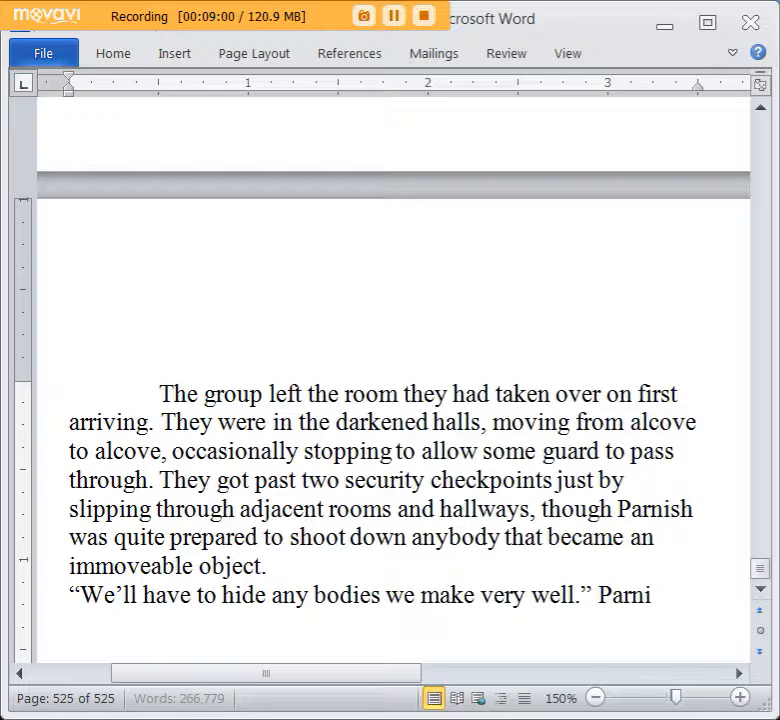
type("sh said, \"If we want")
type(" to make it seme")
type(" like these offic")
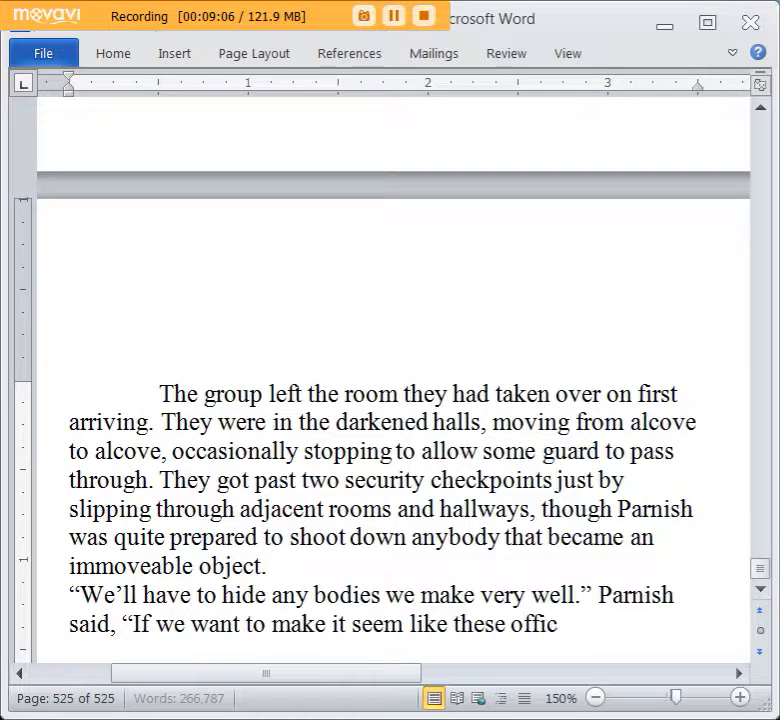
type("ers are just d")
key("BackSpace")
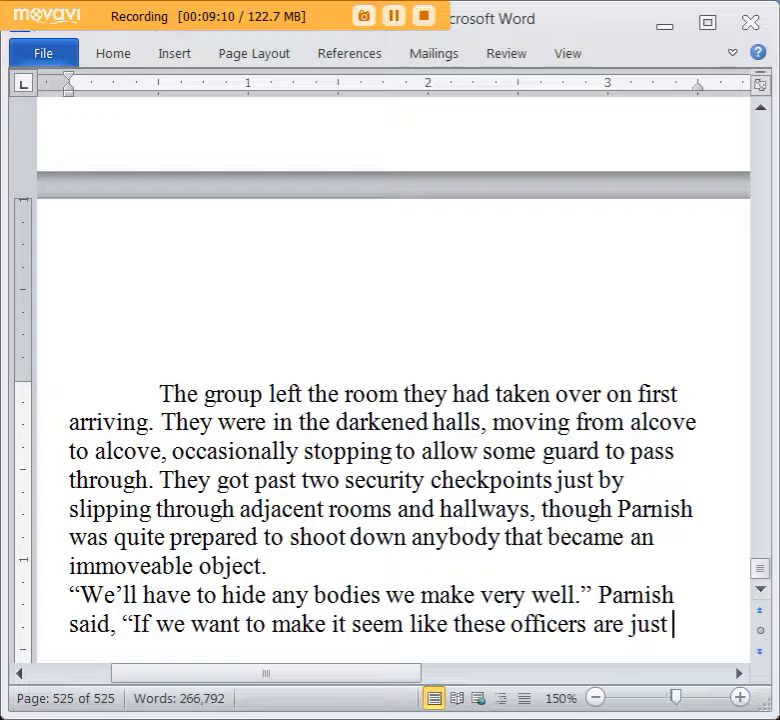
type("AWOL and n")
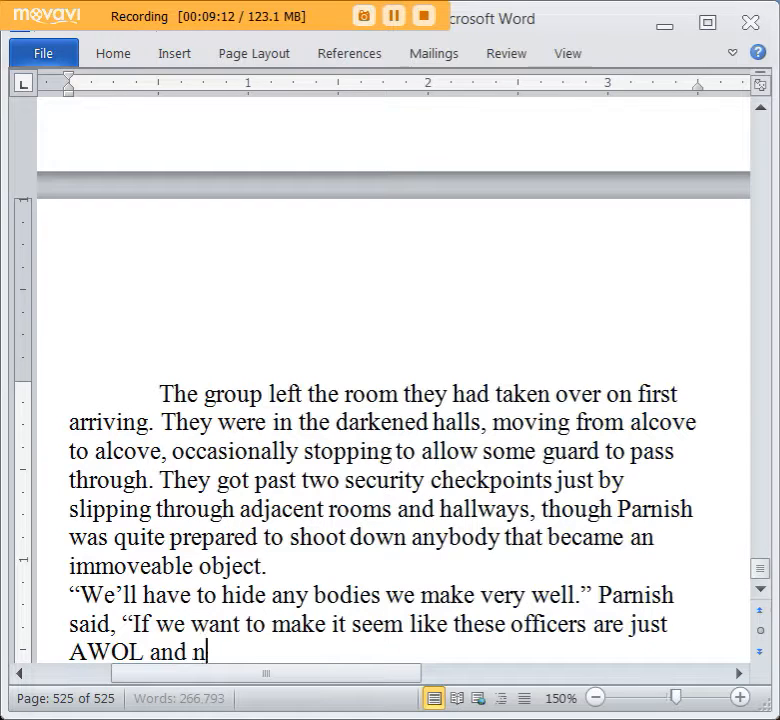
type("ot pushing up daisies.\"")
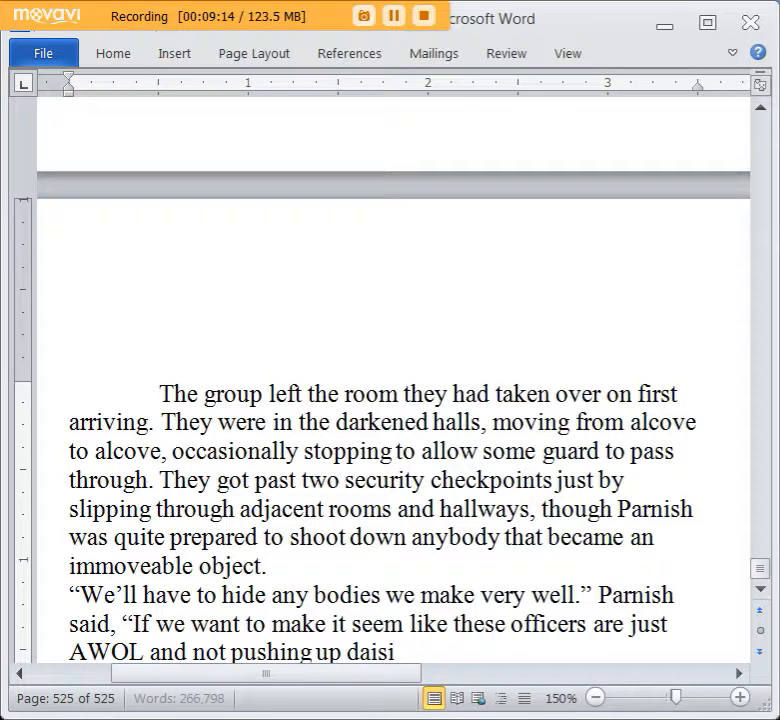
Add a reply on a new line: “Pushing up daisies.” followed by the attribution “Tolker muttered,”.
scroll(560, 457, "down", 1)
scroll(560, 457, "down", 1)
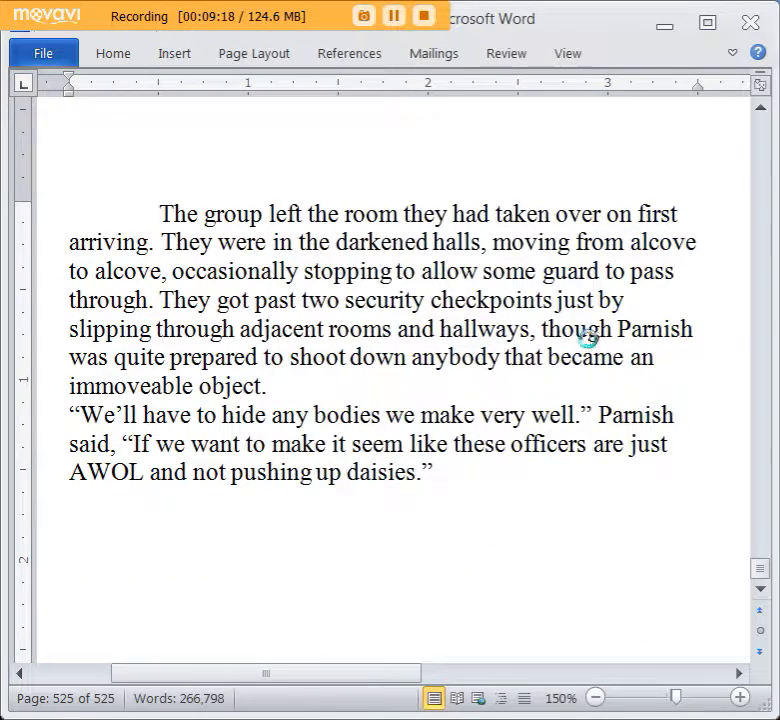
scroll(540, 411, "up", 1)
key("Return")
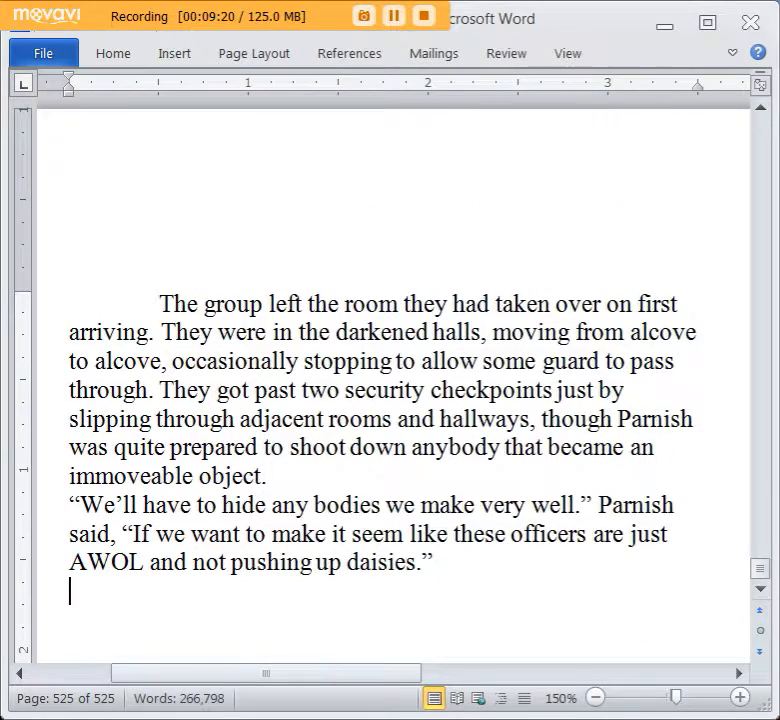
type("\"Pushing up")
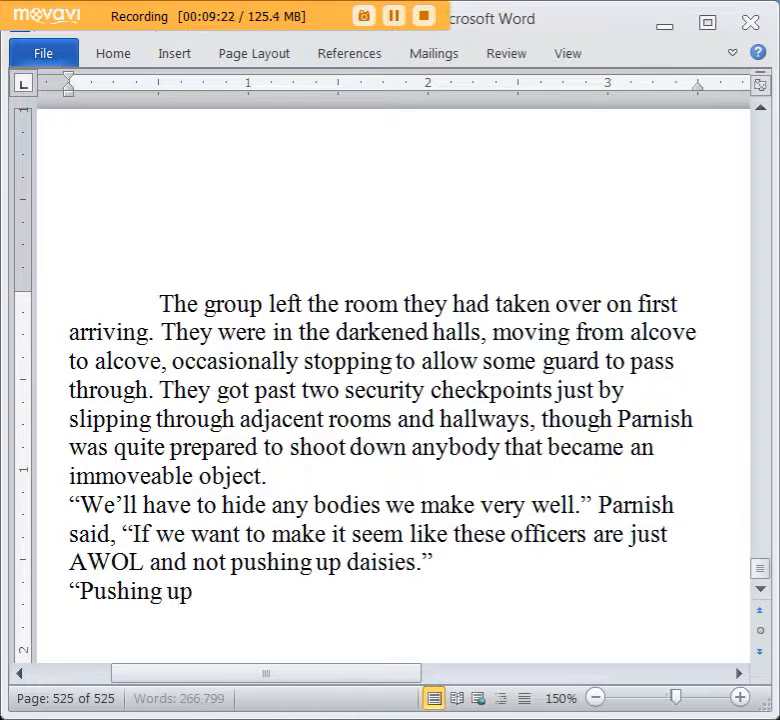
type(" daisies.\" Tolk")
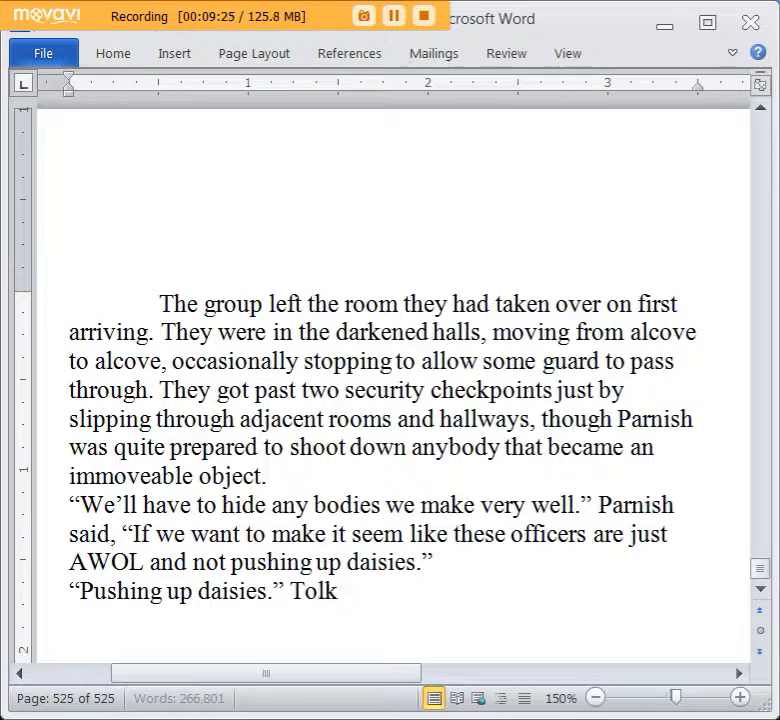
type("er muttered, as though he never he")
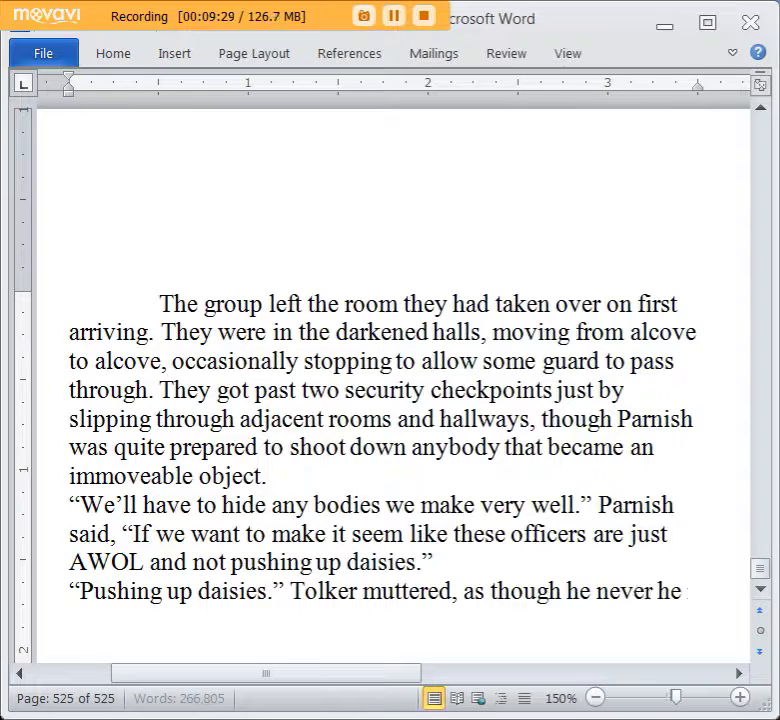
Finish Tolker’s attribution with “as though he never heard the phrase before.”.
type("ard the phrase before.")
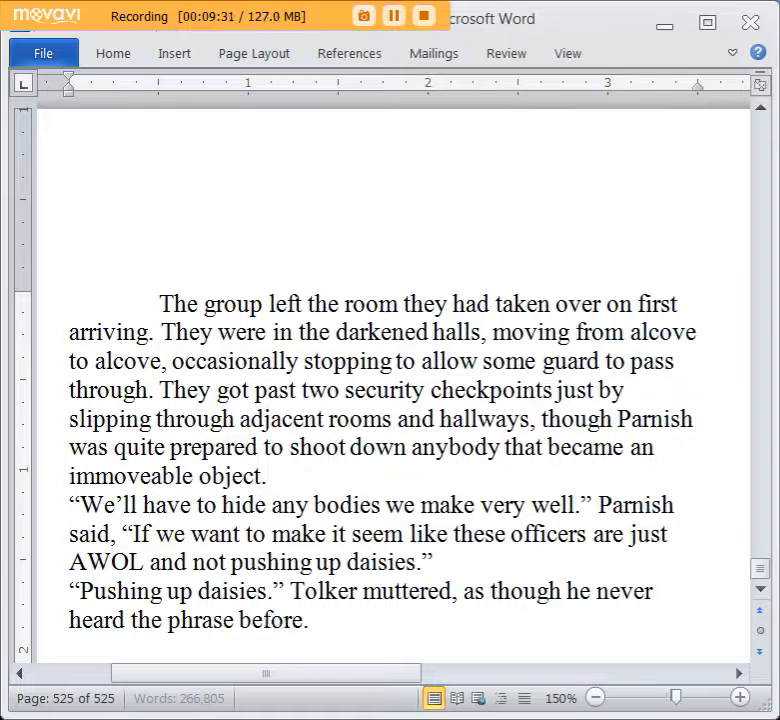
Add an indented paragraph reading “He was Bluddkain, not Cromish, so maybe he didn’t.”.
key("Return")
key("Tab")
type("He was b")
type("lu")
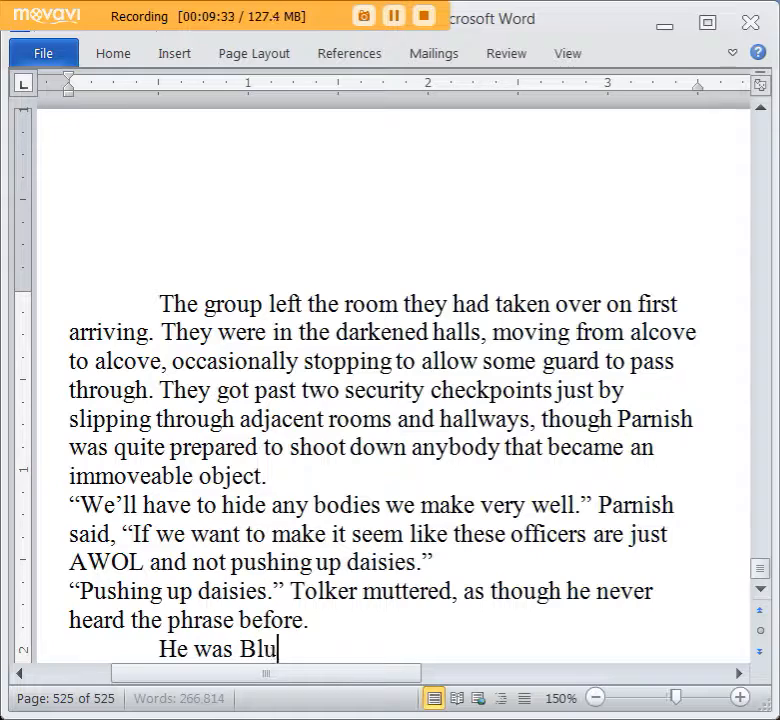
type("ddkain, not Crom")
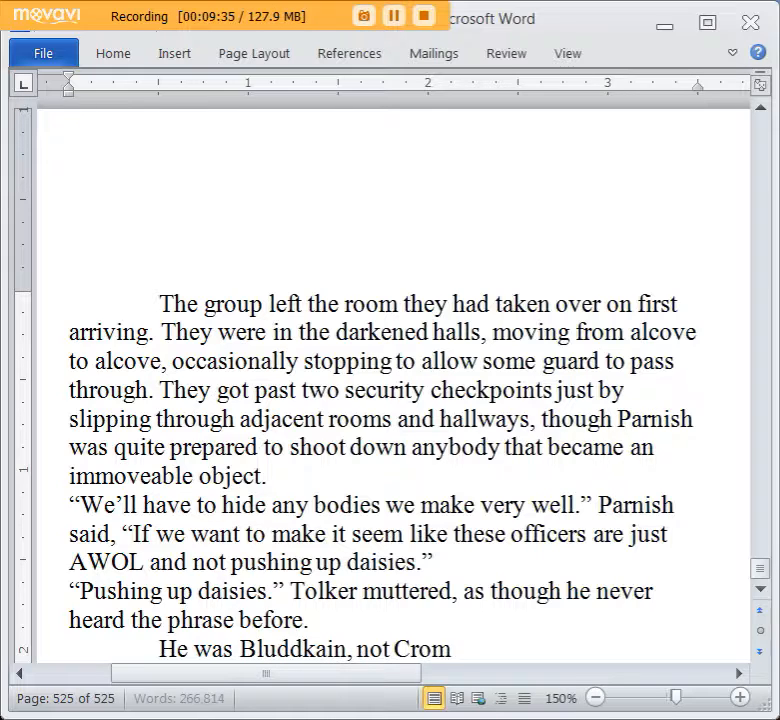
type("ish, so maybe he didn't.")
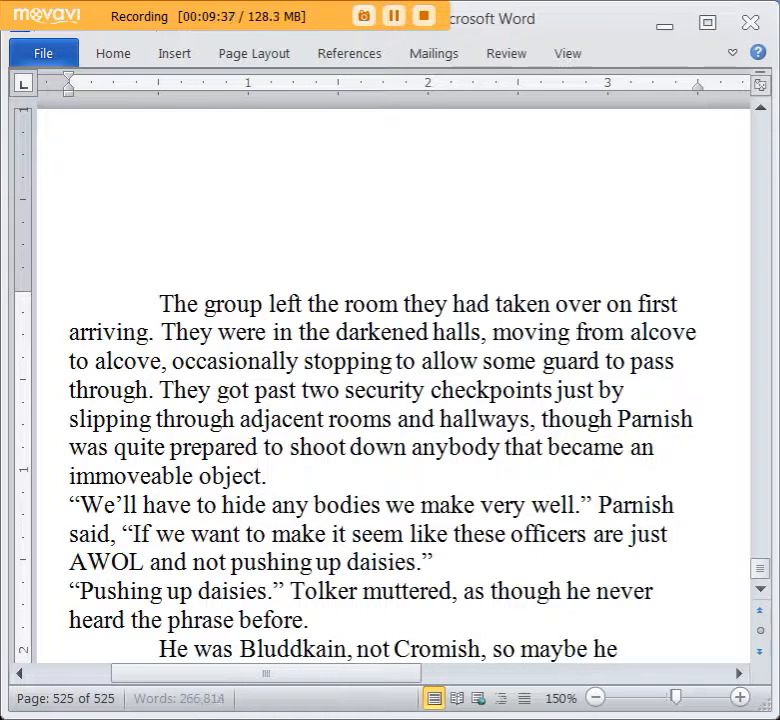
Add the dialogue line “I thought you hitmen types were supposed to be loud.” as a new paragraph.
key("Return")
type("\"I tho")
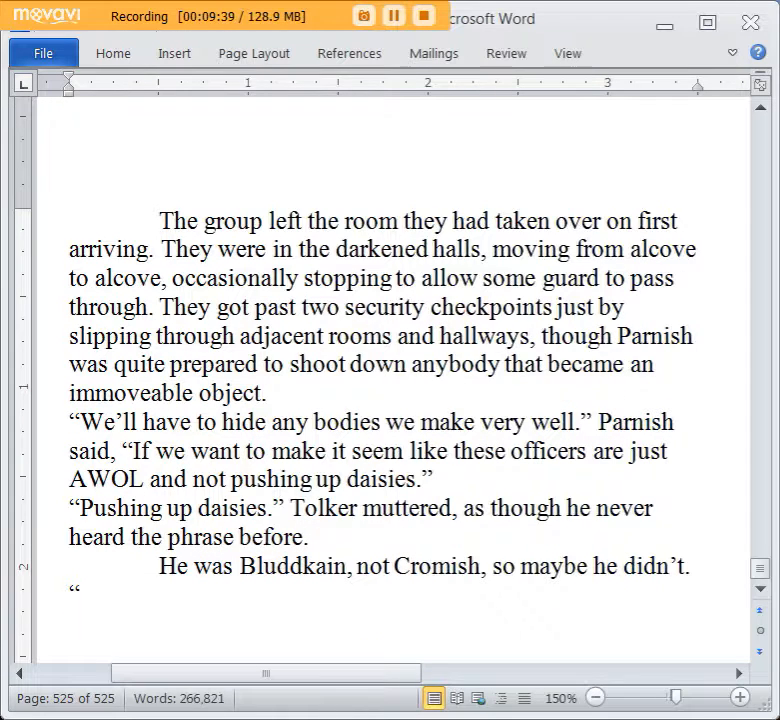
type("ught")
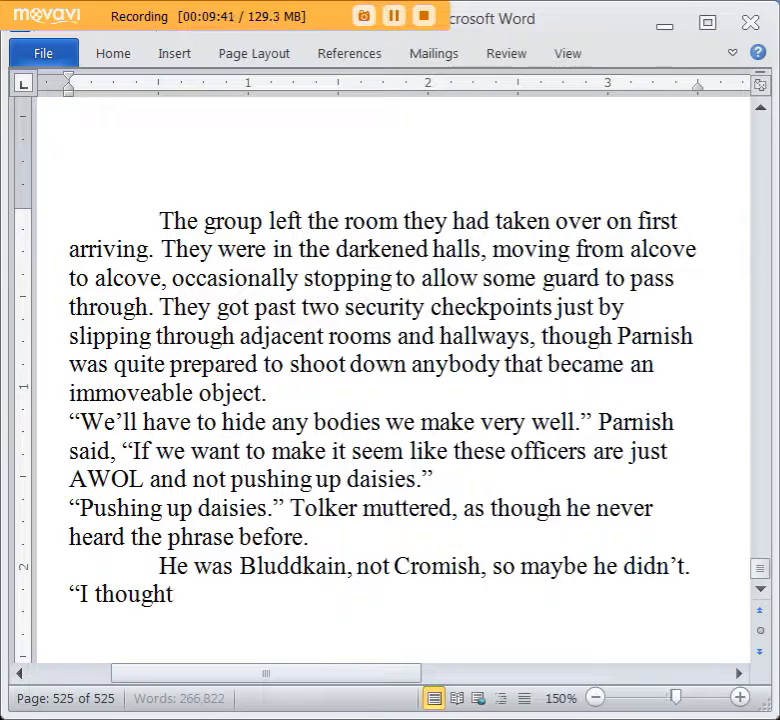
type(" you asss")
key("BackSpace")
key("BackSpace")
key("BackSpace")
key("BackSpace")
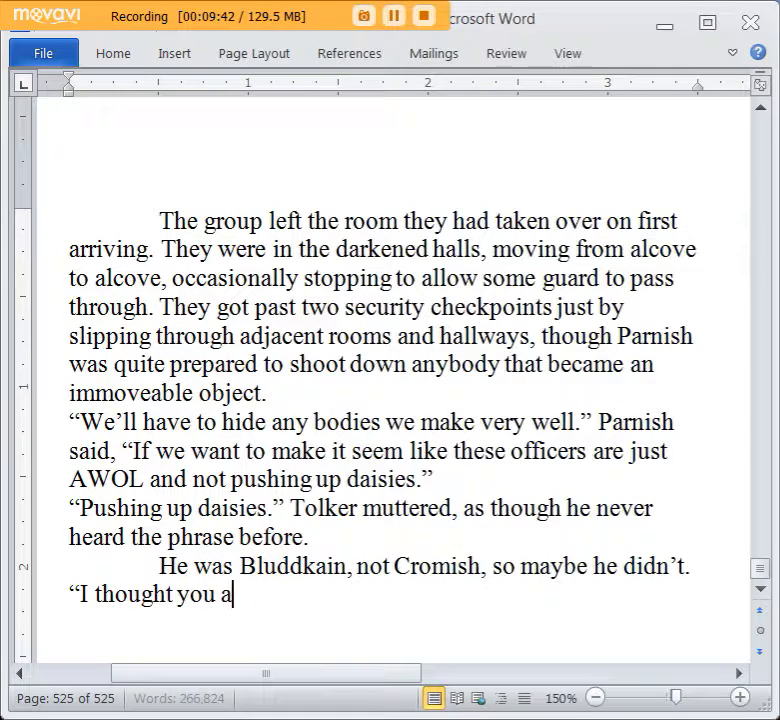
type("hitmen types were")
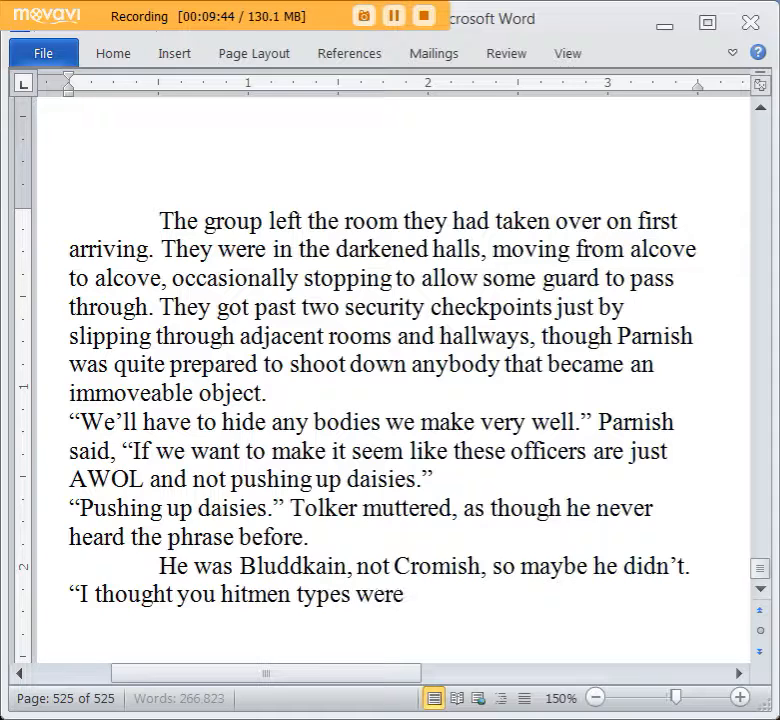
type(" supposed to be loud.”")
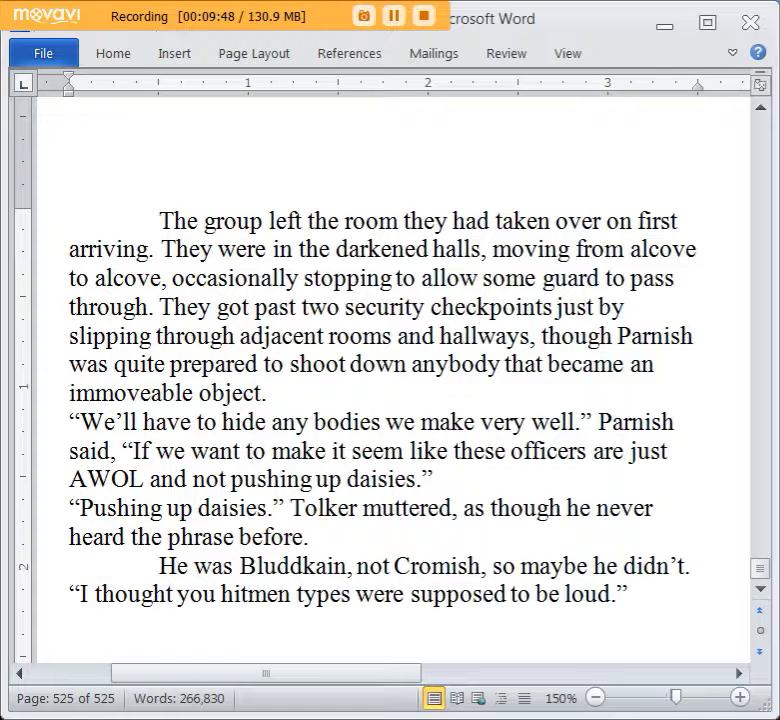
type(" Roller")
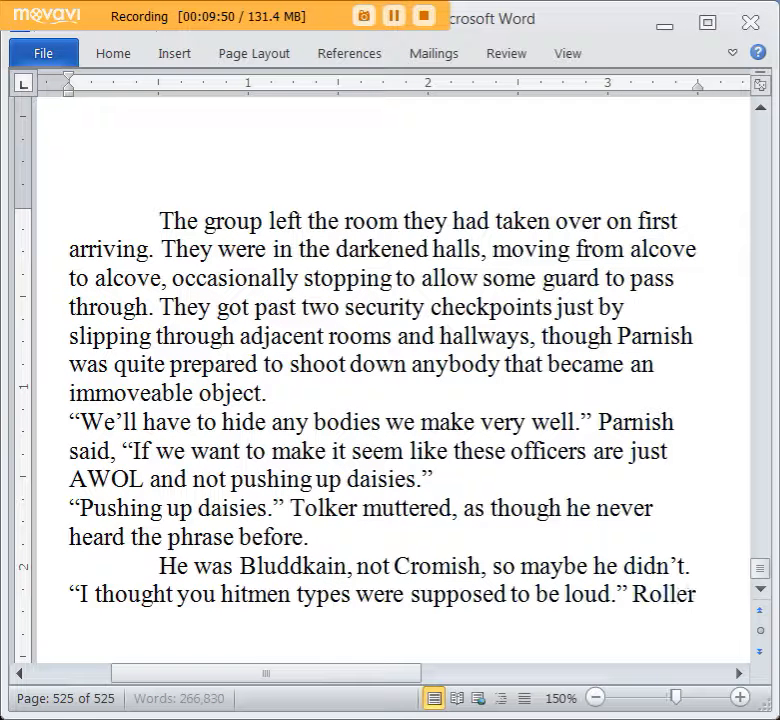
type(" Dark noted, \"")
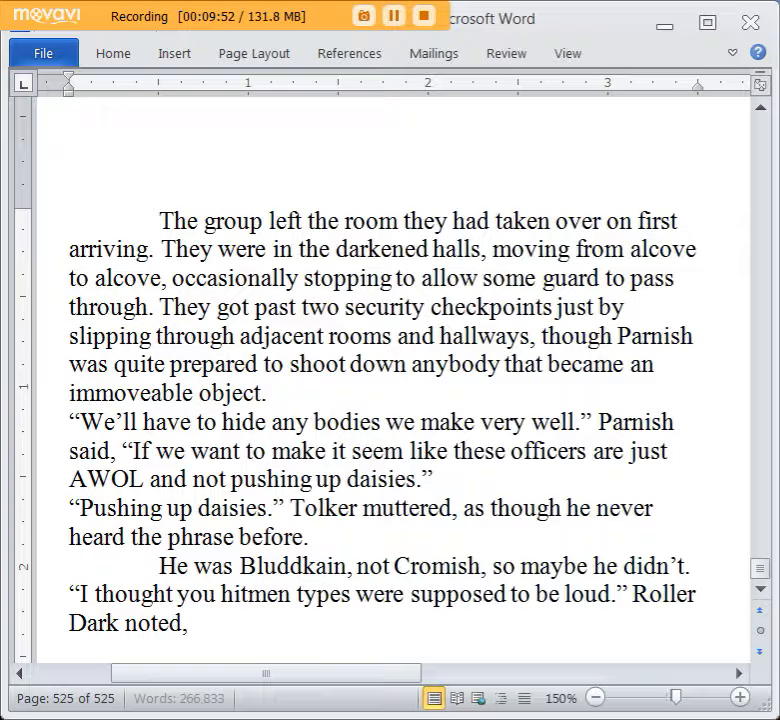
Attribute the hitmen line with “Roller Dark noted,” and open a second quotation after it.
scroll(519, 409, "down", 3)
scroll(522, 397, "up", 1)
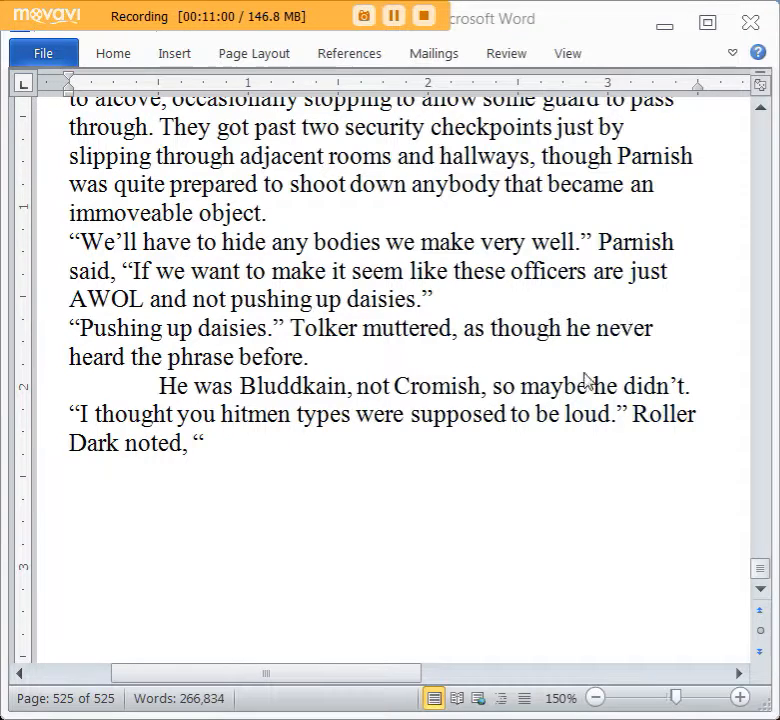
scroll(588, 369, "down", 2)
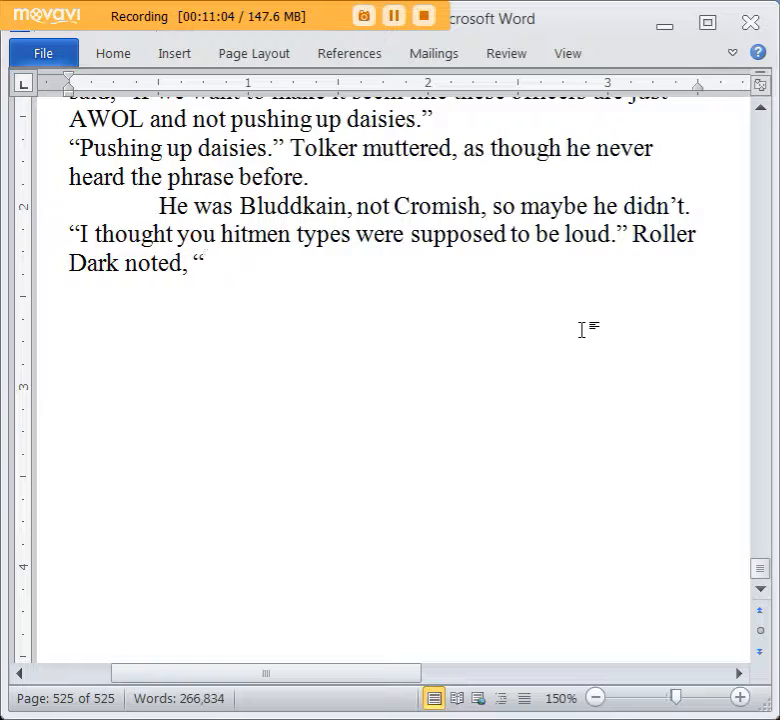
Complete Roller Dark’s quotation with “Just charge into a place and shoot anything that moves with a Tommy gun.”.
type("Just charge")
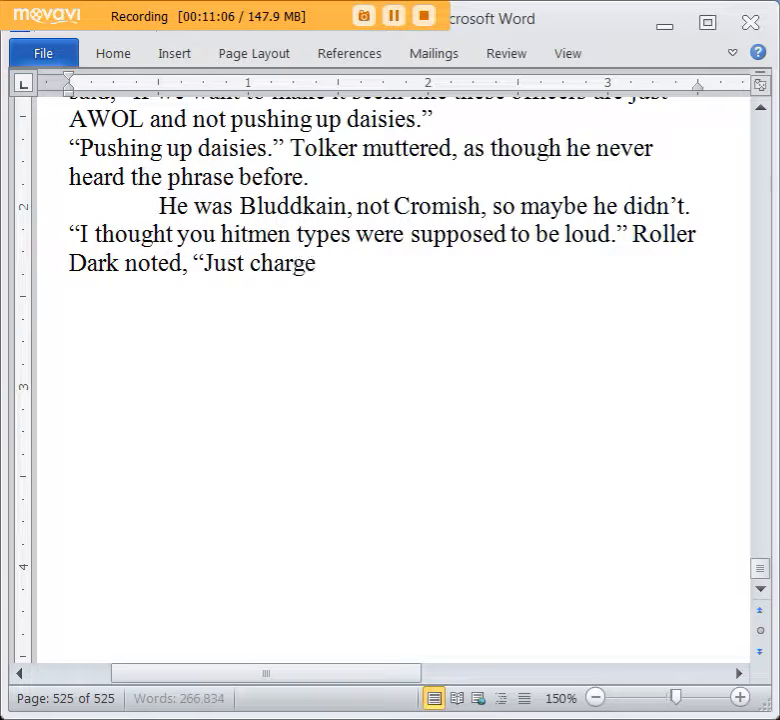
type(" into a place wi")
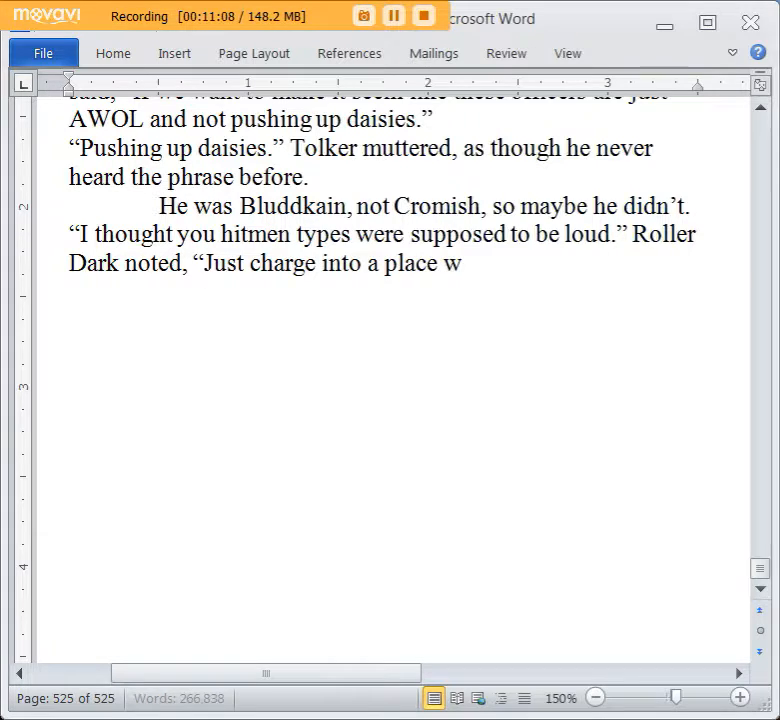
key("BackSpace")
key("BackSpace")
type("a sh")
key("BackSpace")
key("BackSpace")
key("BackSpace")
type("nd shoot anything")
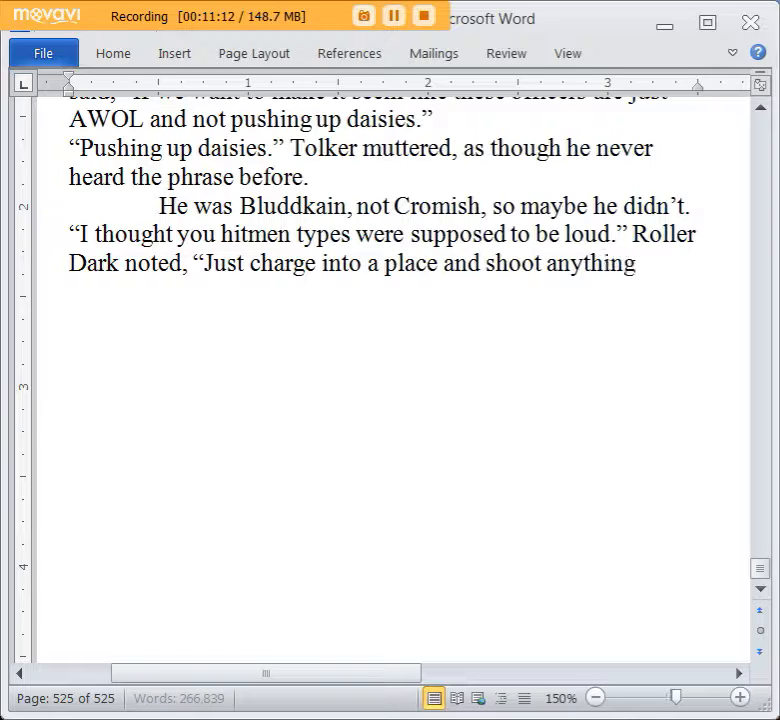
type(" that moves with a Tom")
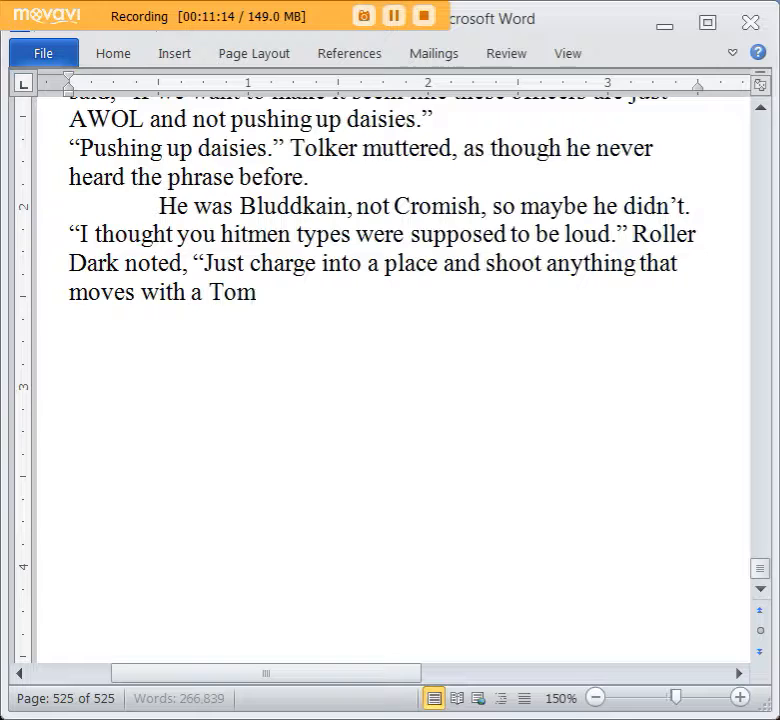
type("my gun.”")
key("Return")
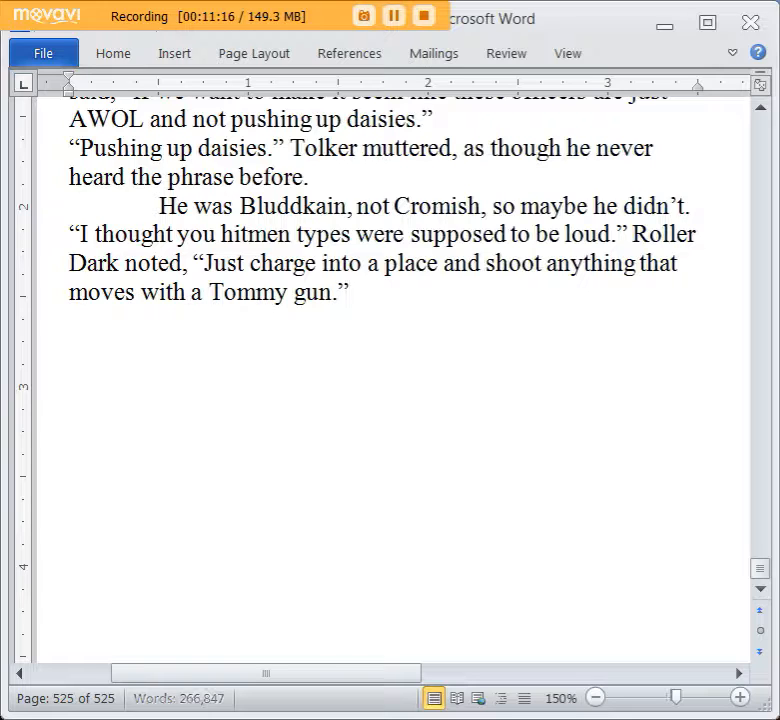
Add an indented paragraph reading “Parnish had a feeling if that was his specialty, he would have been assigned to fight at the docks.”.
type("Parnish had a fe")
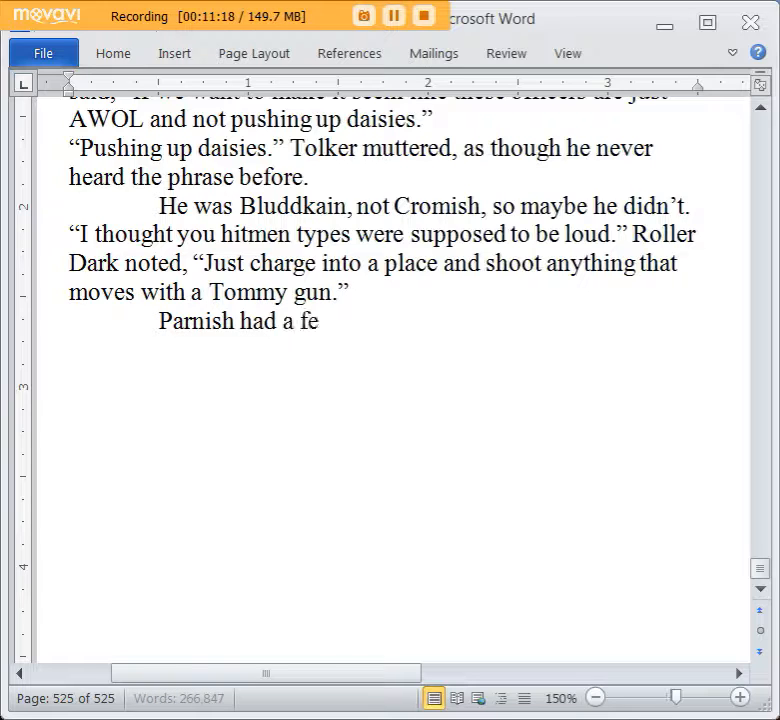
type("eling if that")
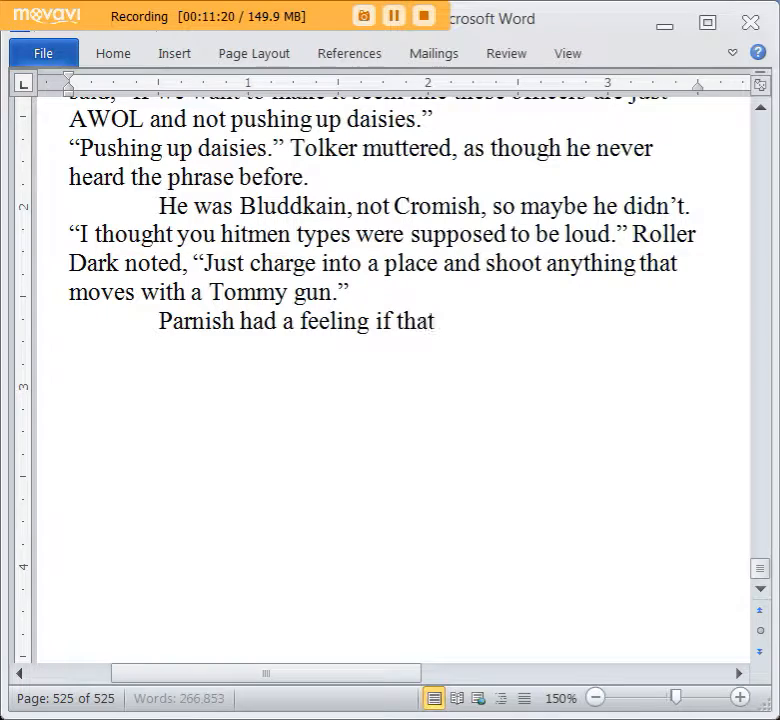
type(" was his specia")
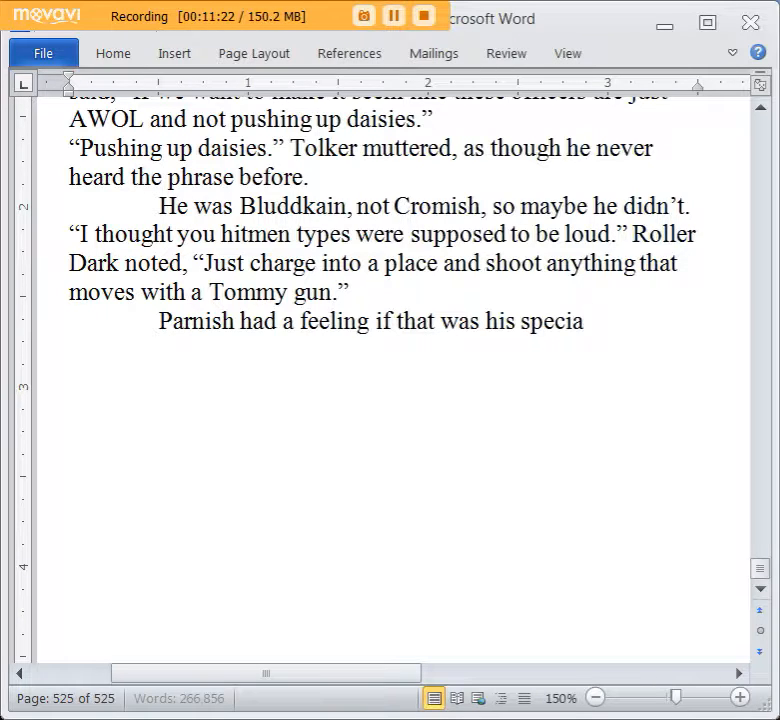
type("lty, he would")
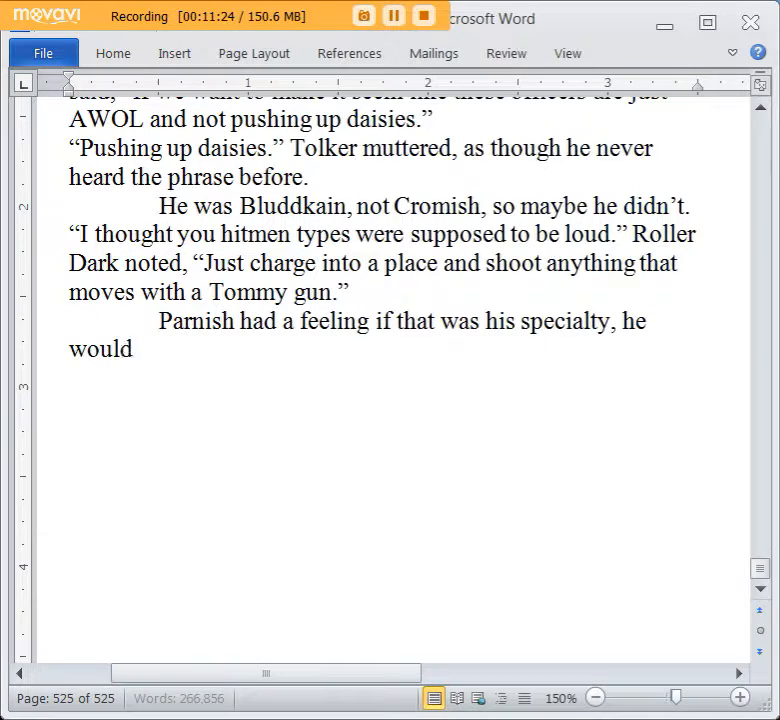
type(" have been assigne")
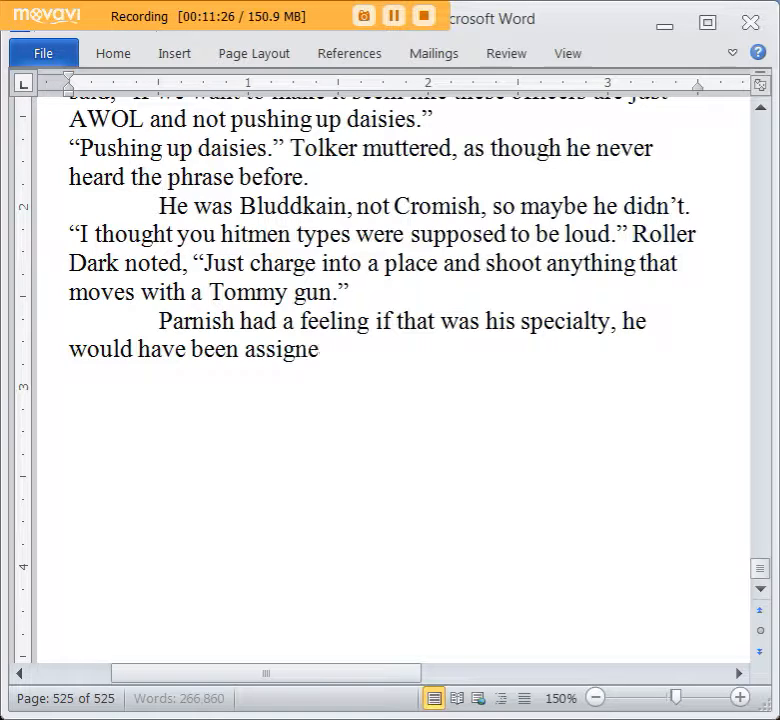
type("d to fight at the")
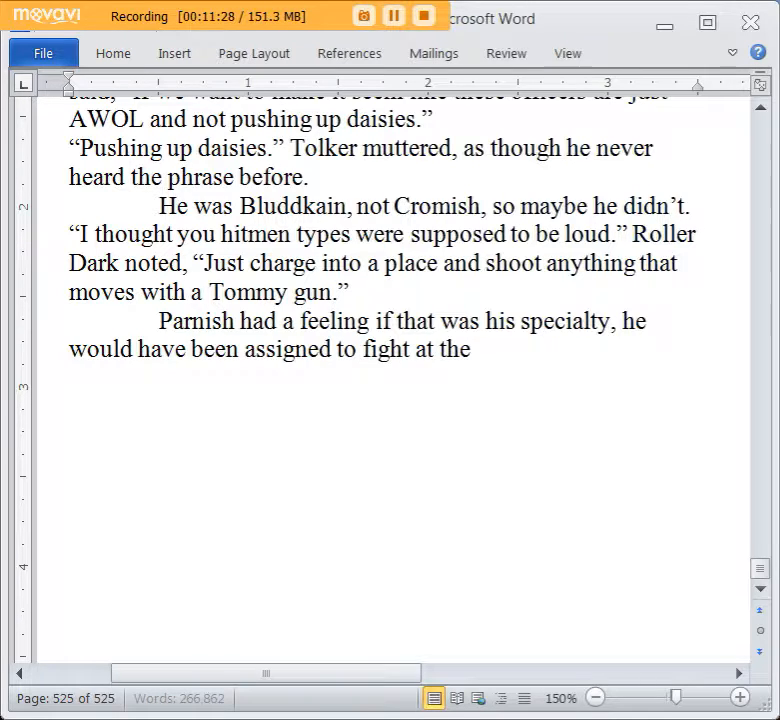
type(" docks. Not")
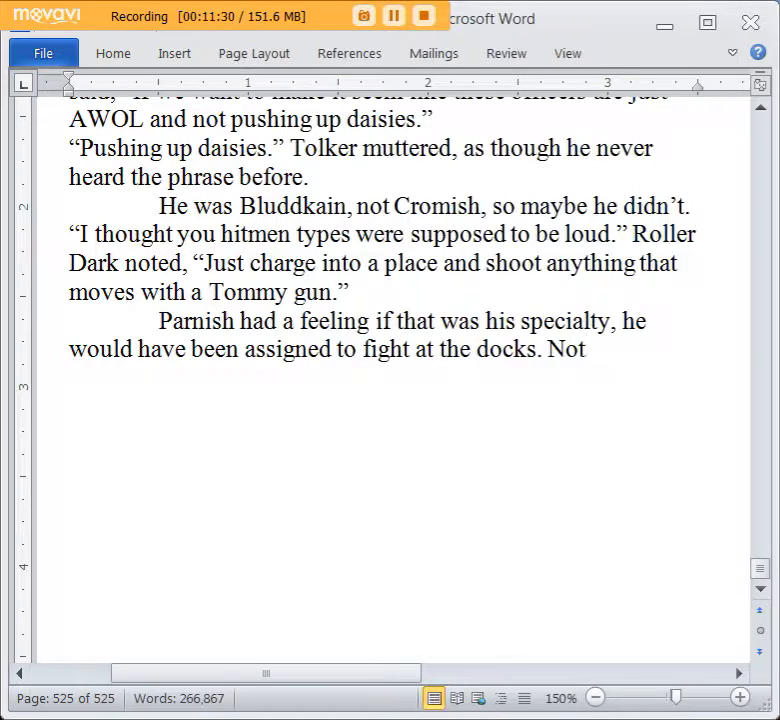
type(" do what he was")
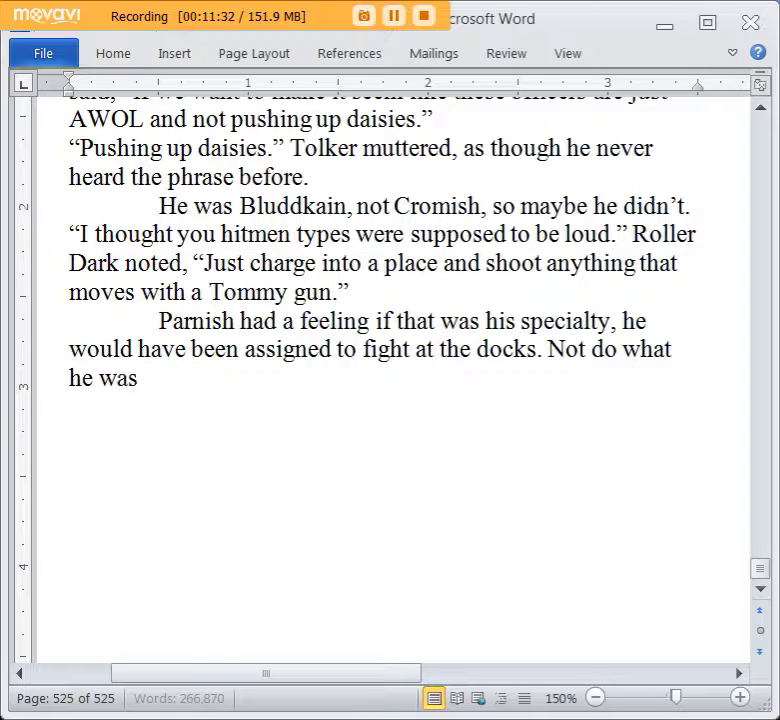
type(" doing at the hotel.")
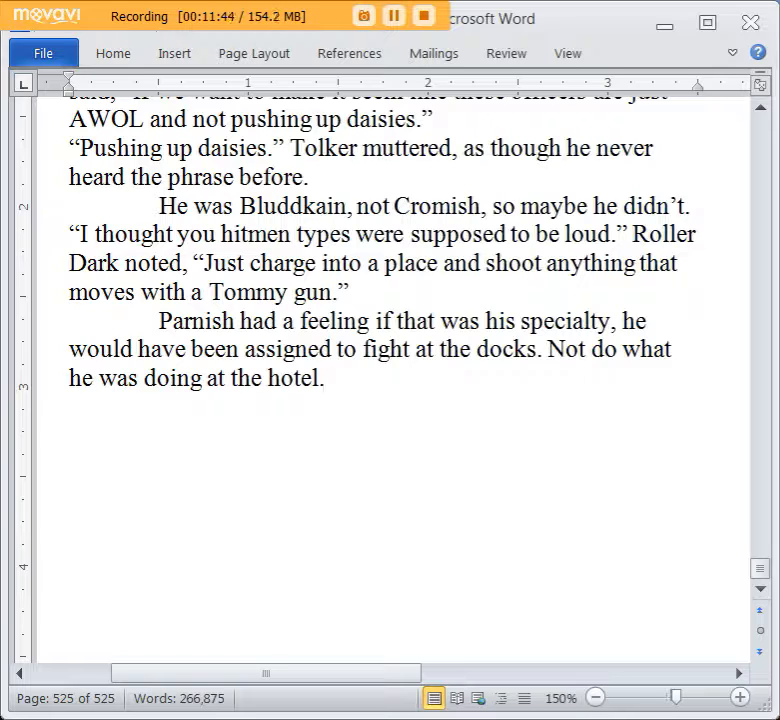
Extend the paragraph with “The docks needed the Tommy gun sprayers,” followed by the start of a contrasting clause.
type("The")
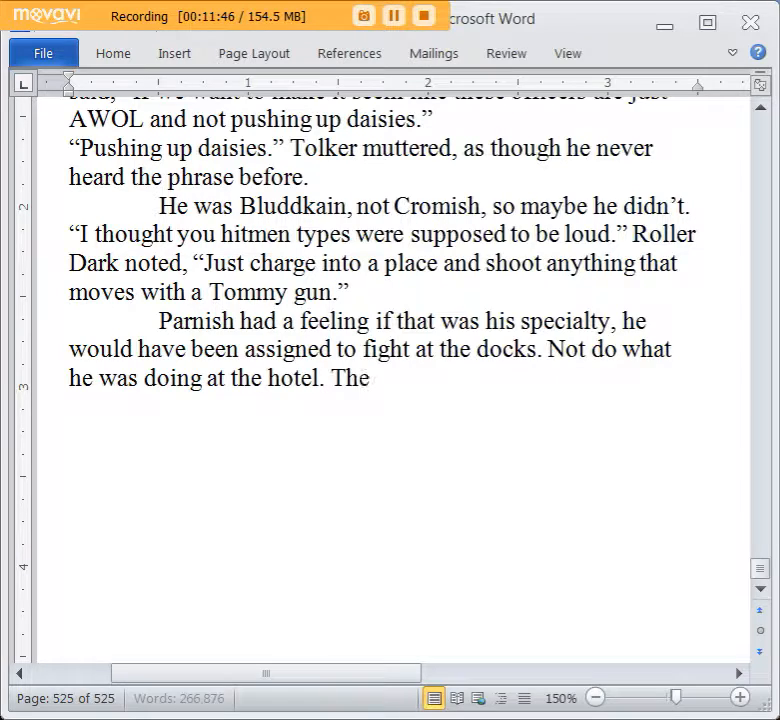
type(" docks needed the")
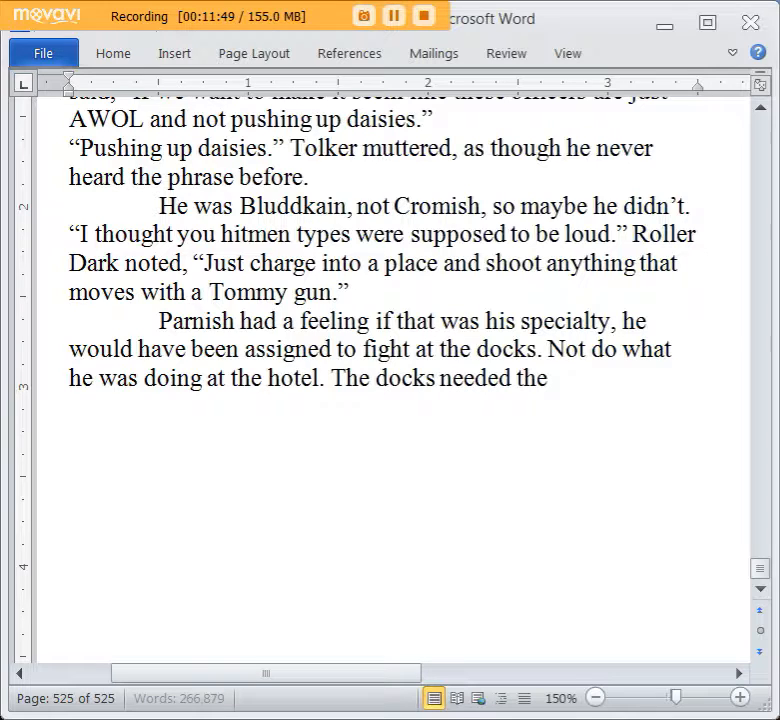
type(" Tommy spr")
key("BackSpace")
key("BackSpace")
key("BackSpace")
type("gun sprayers, not th")
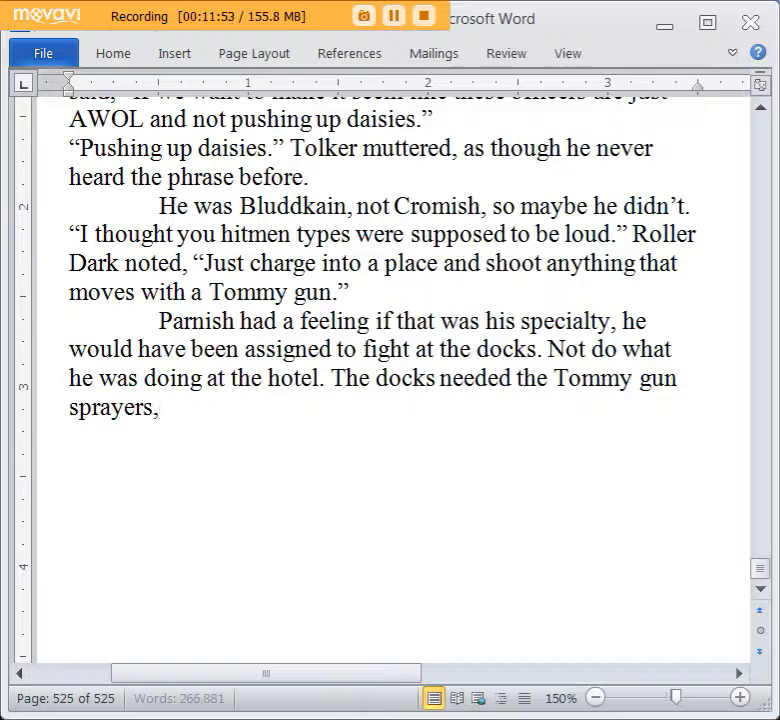
type("is hote")
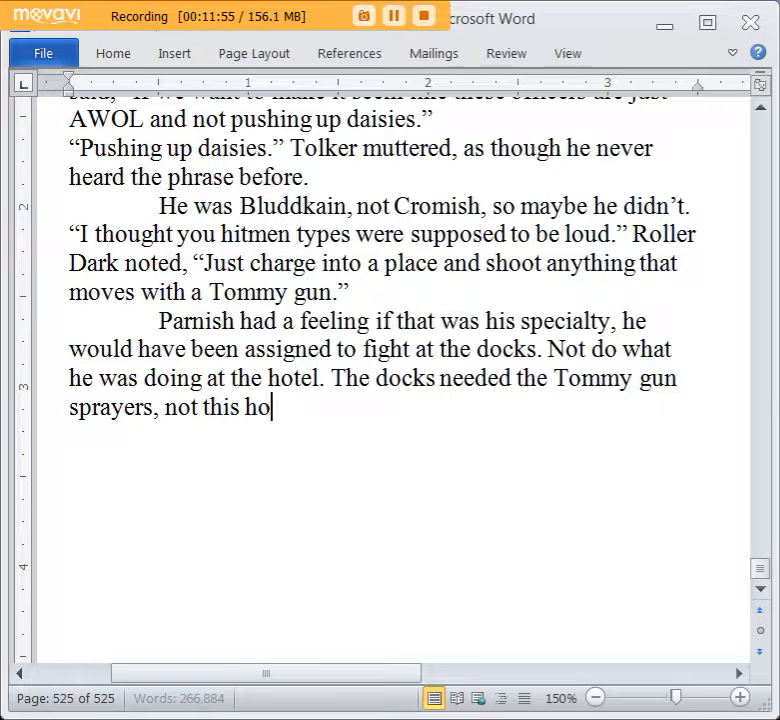
Try the ending “not this hotel,” remove that clause, and close the sentence with a period after “sprayers.”.
key("BackSpace")
type("el.")
key("BackSpace")
key("BackSpace")
key("BackSpace")
key("BackSpace")
key("BackSpace")
key("BackSpace")
key("BackSpace")
key("BackSpace")
key("BackSpace")
key("BackSpace")
key("BackSpace")
key("BackSpace")
key("BackSpace")
key("BackSpace")
key("BackSpace")
key("BackSpace")
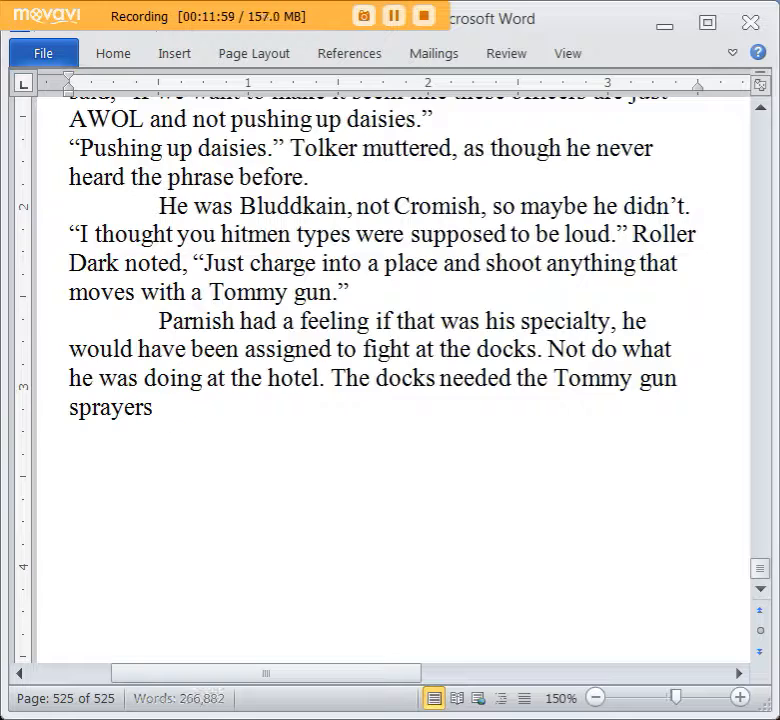
type(".")
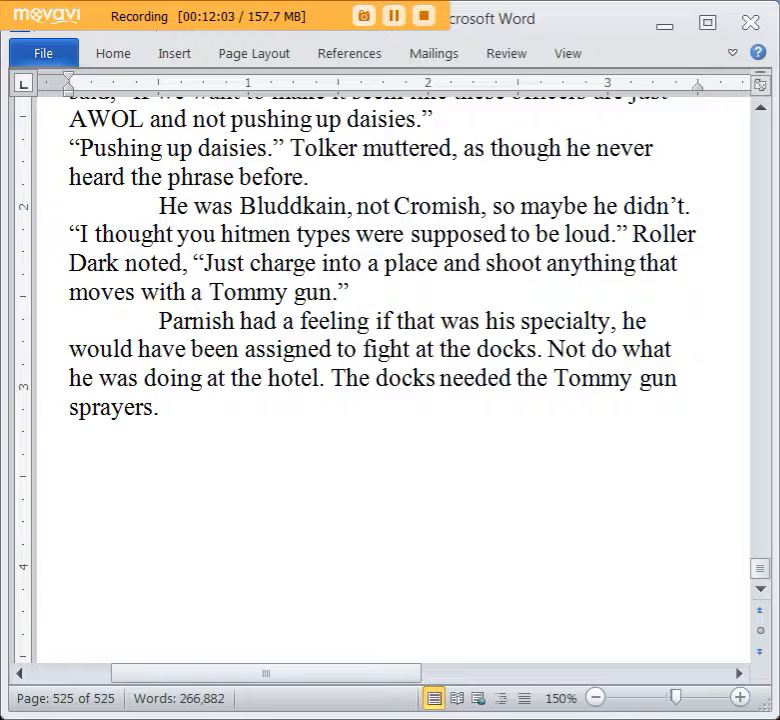
Finish the paragraph with the sentence “The stealthy boys were better used elsewhere.”.
key("BackSpace")
type("The setea")
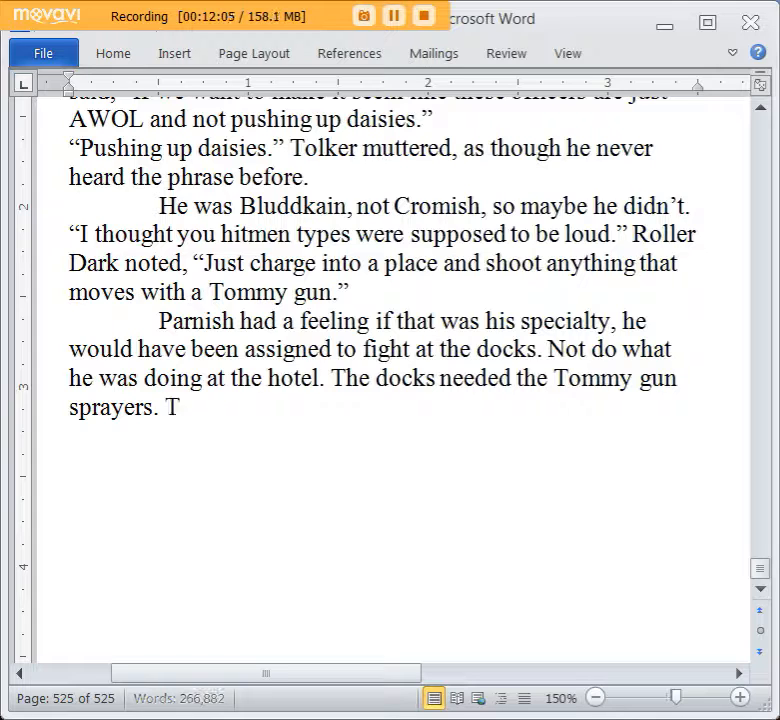
key("BackSpace")
key("BackSpace")
key("BackSpace")
key("BackSpace")
type("teal")
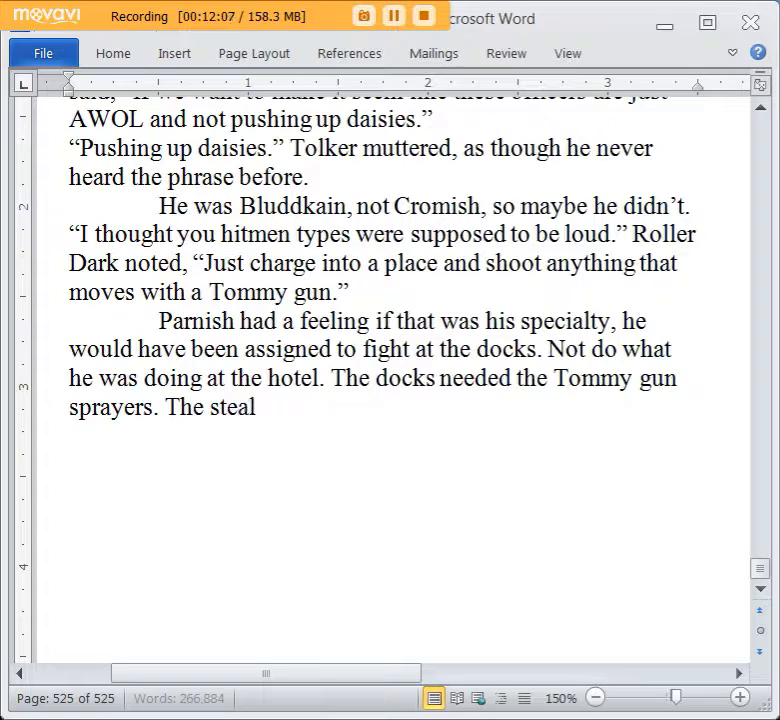
type("thy boys were bett")
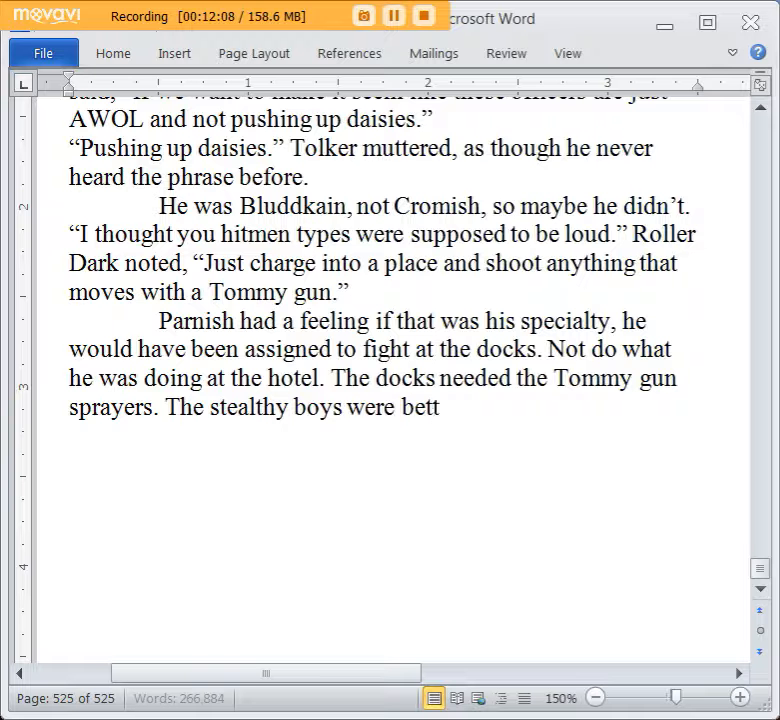
type("er used elsewhere.")
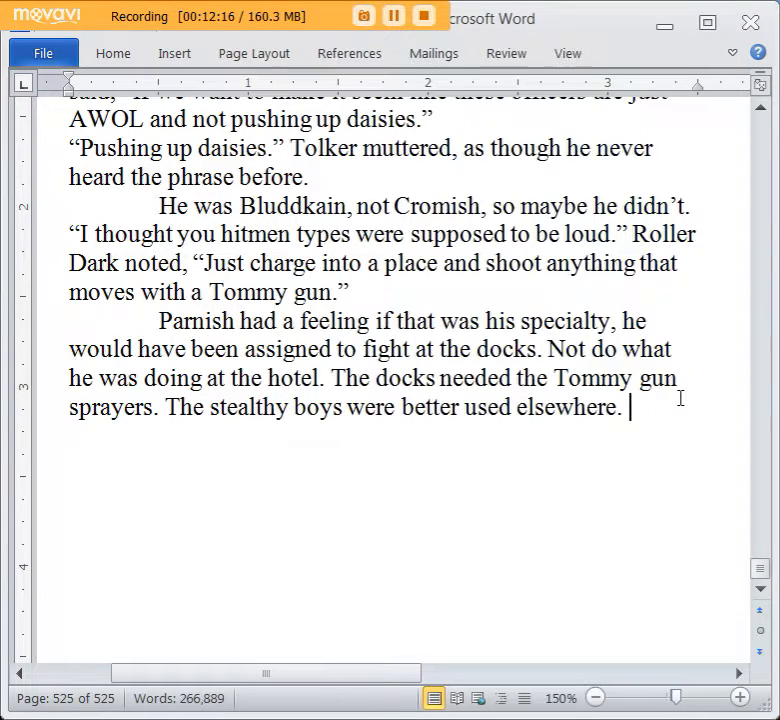
Add the dialogue line “Wouldn’t have made it far in my career if I acted like that.” as a new paragraph.
key("Return")
type("\"WOuldn't")
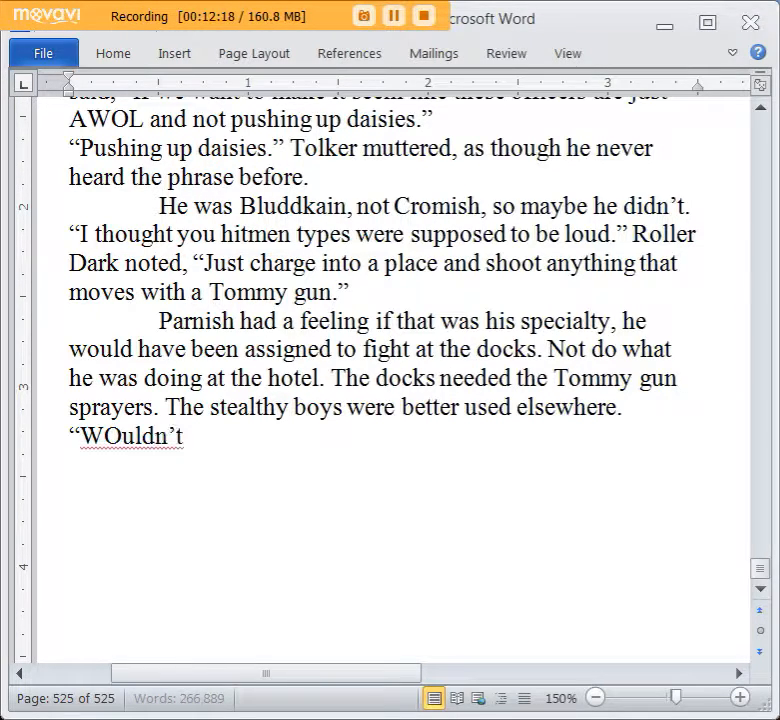
type(" h")
key("BackSpace")
key("BackSpace")
key("BackSpace")
key("BackSpace")
key("BackSpace")
key("BackSpace")
key("BackSpace")
key("BackSpace")
key("BackSpace")
type("ouldn't have made it")
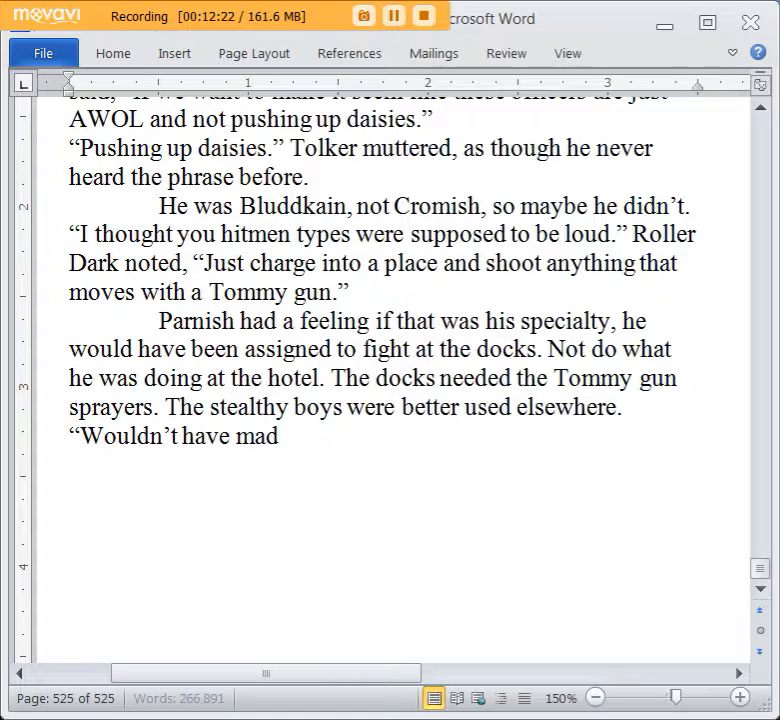
type(" far")
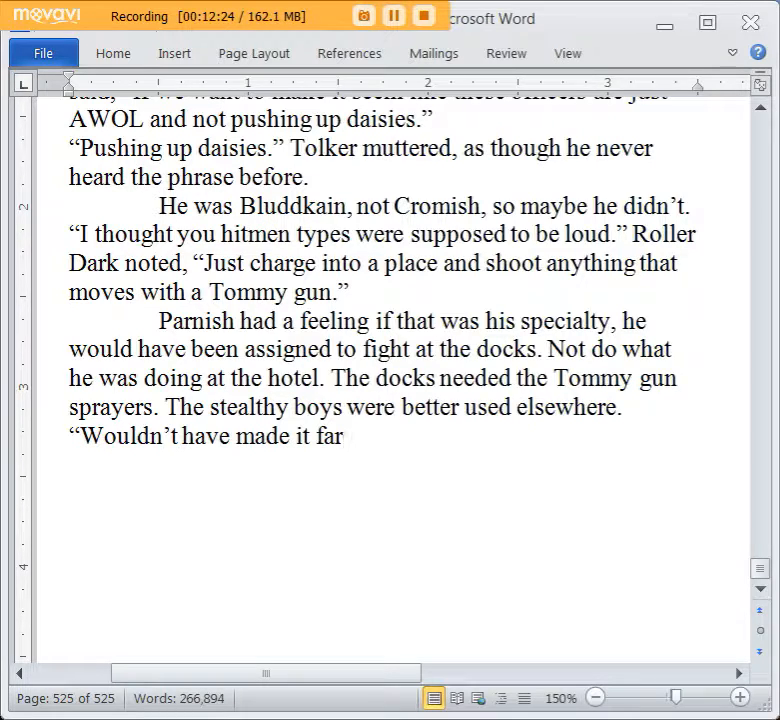
type(" in my caree")
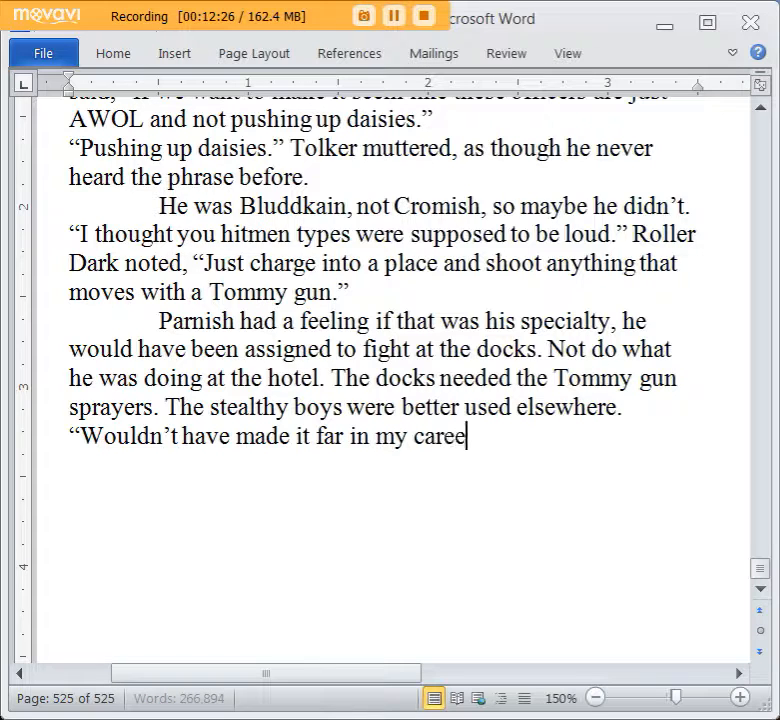
type("r if I acted li")
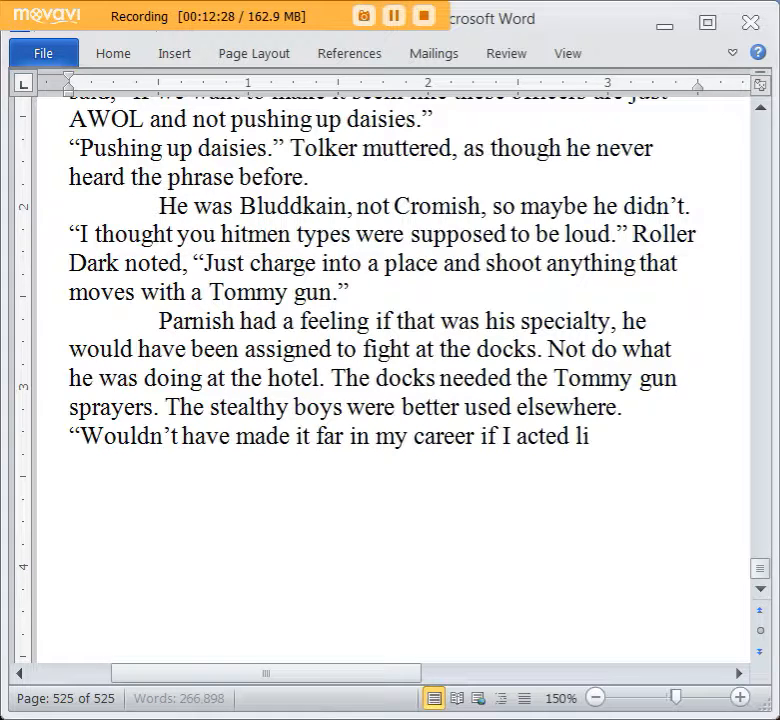
type("ke that.\"")
key("Return")
Continue after the dialogue line with the text: Parnish muttered, “After a few guys got whacked in restaurants, gangsters started around.
type("Parnish ")
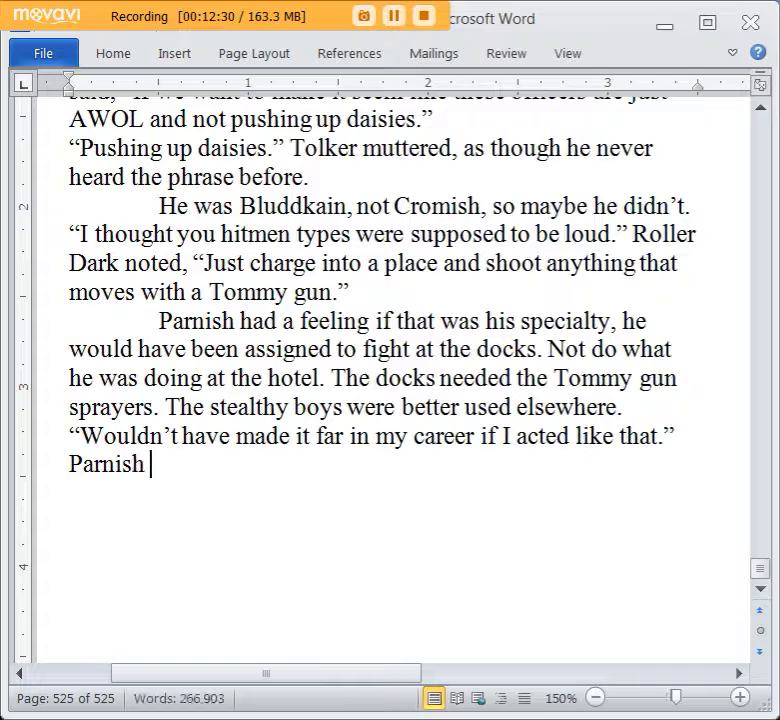
type("muttered, \"After a")
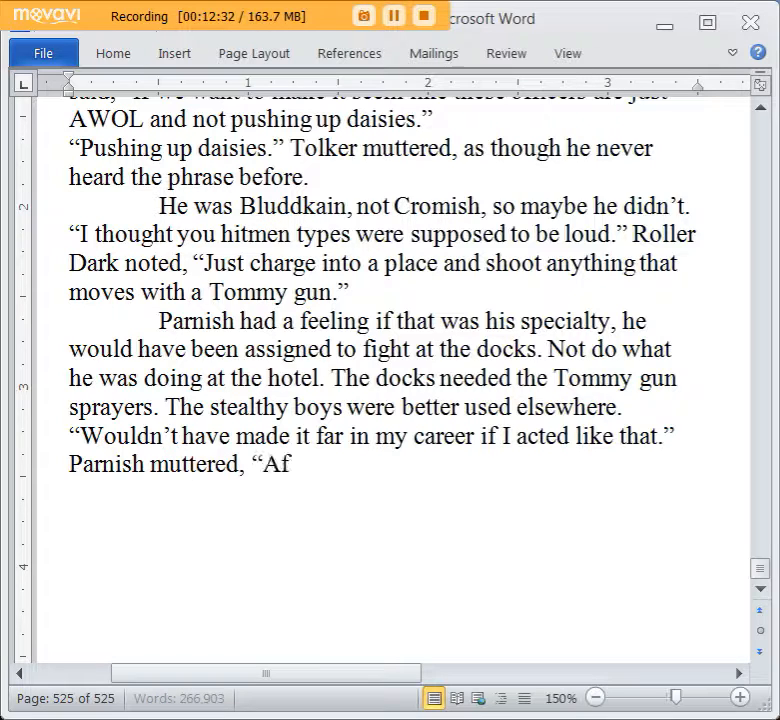
type(" few guys got")
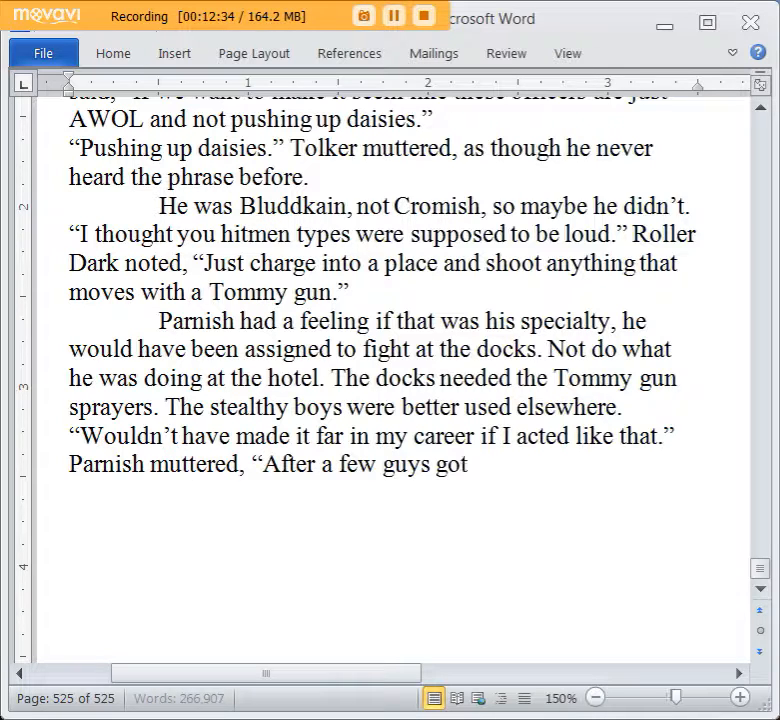
type(" whacked in restaur")
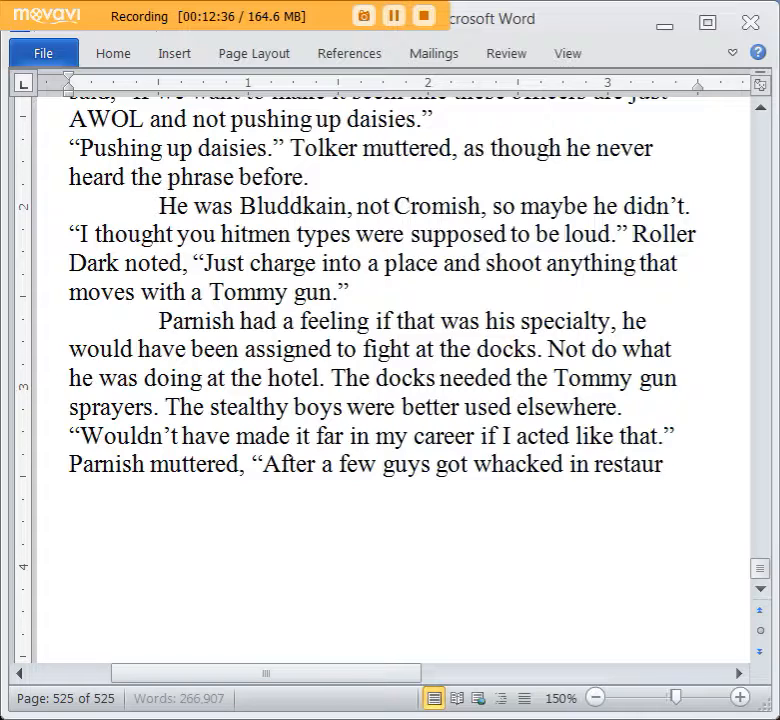
type("ants, gangsters sta")
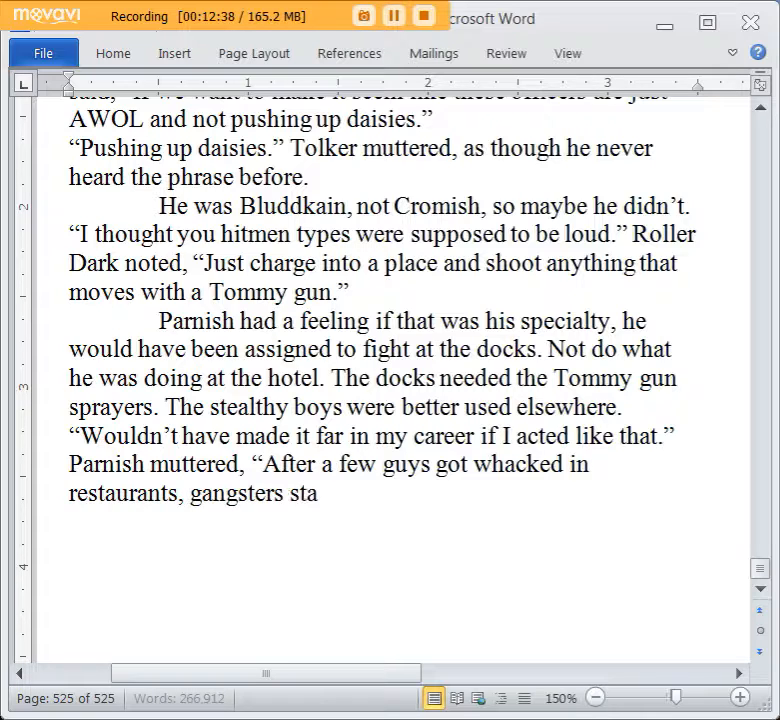
type("rted around")
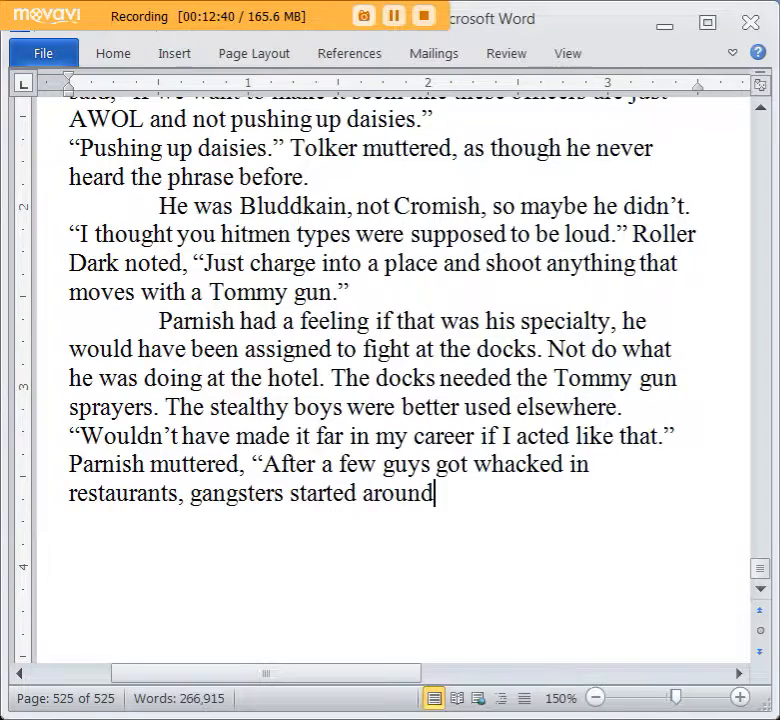
Extend Parnish's sentence with “in bullet proof limos and fortified their houses with steel doors,”.
scroll(688, 368, "down", 1)
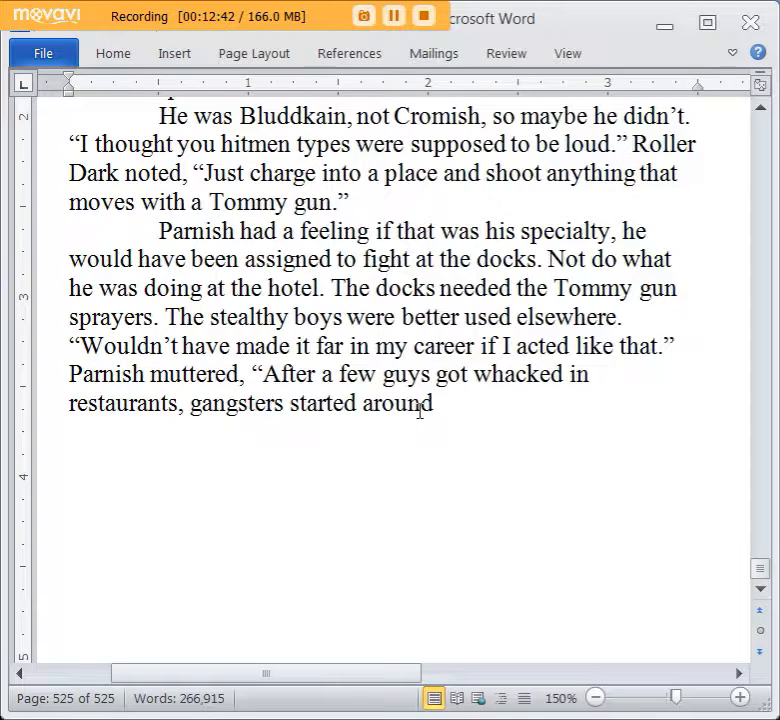
type("in bullet")
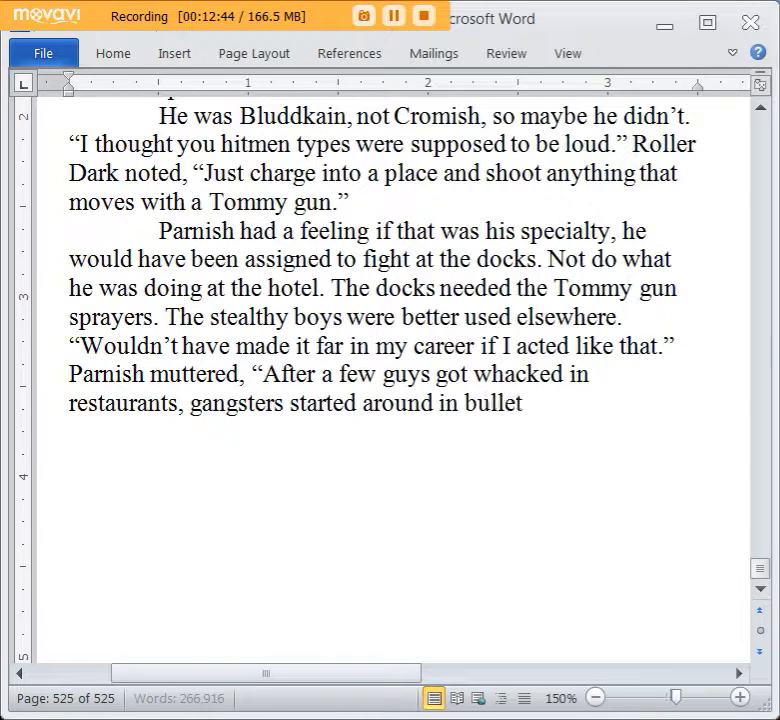
type(" proof limos and")
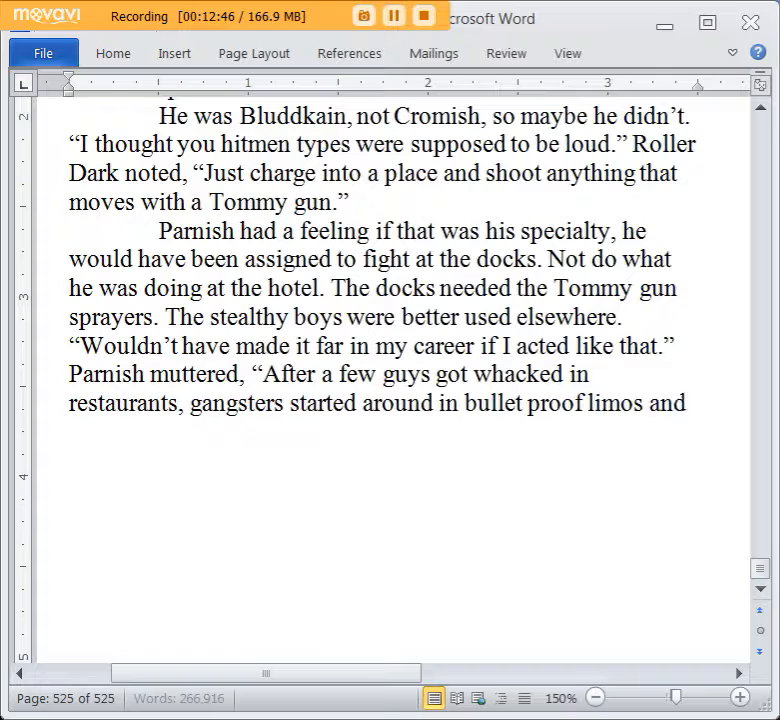
type(" fortified their h")
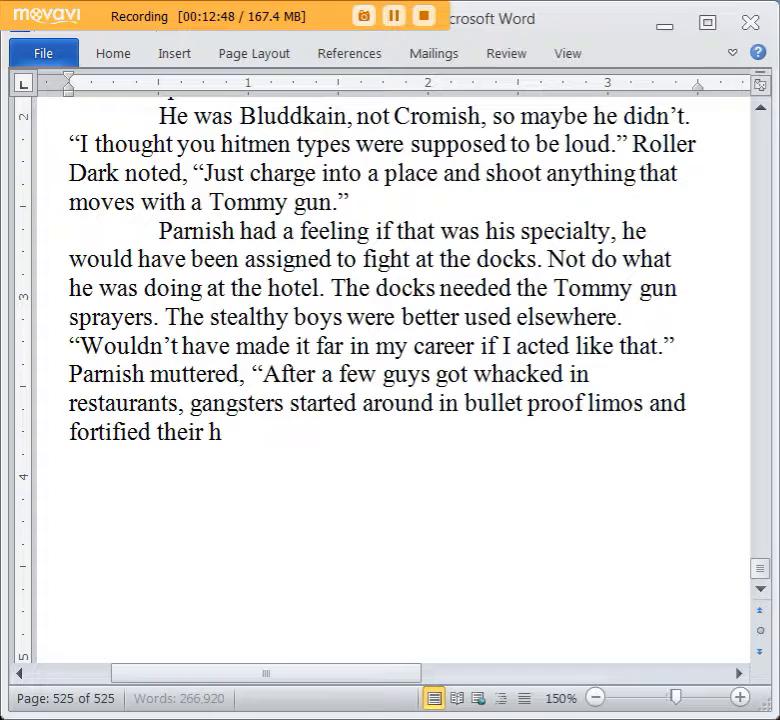
type("ouses with steel doors,")
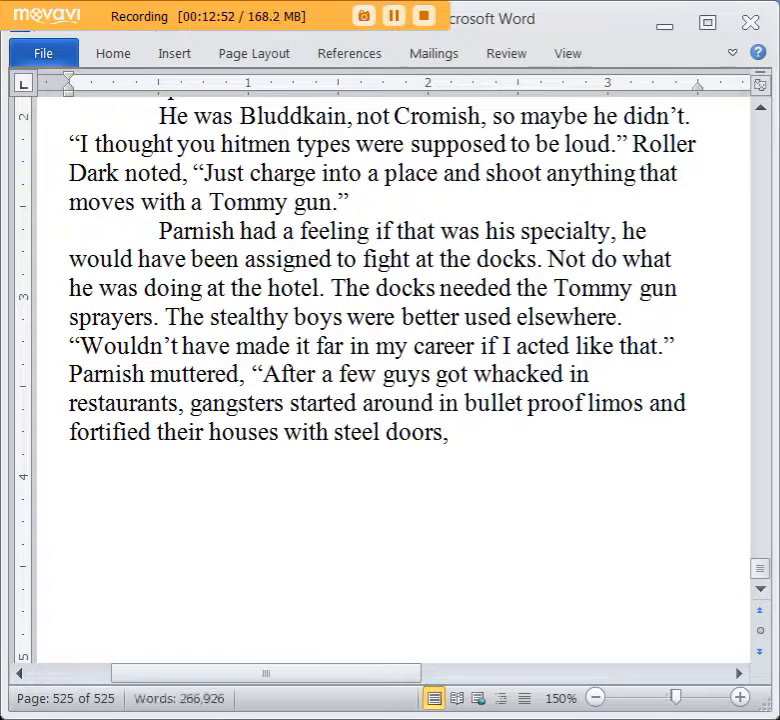
type(" bllet")
Complete the list of fortifications with “bulletproof glass, and so.” and close Parnish's quotation.
key("BackSpace")
key("BackSpace")
key("BackSpace")
key("BackSpace")
type("u")
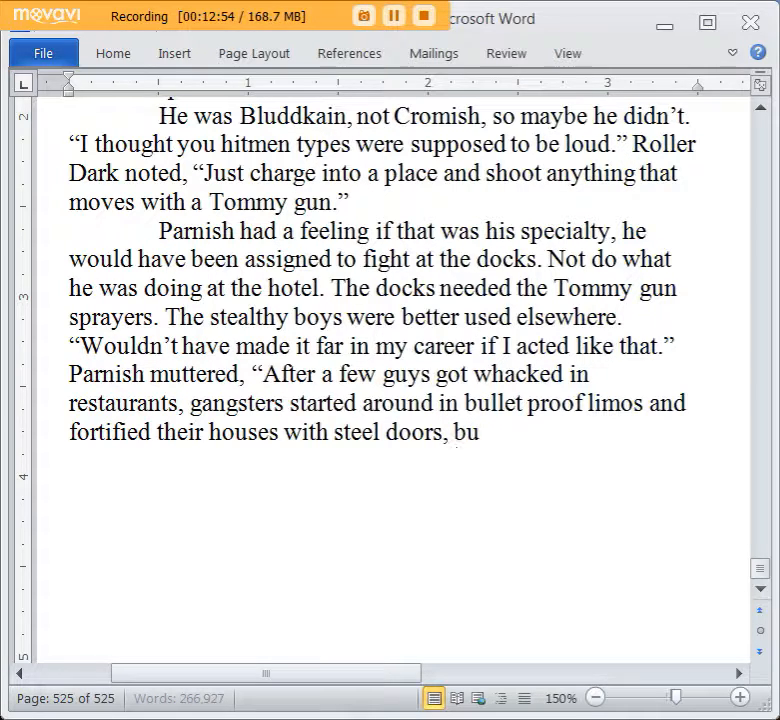
type("lletproof glass, and so.”")
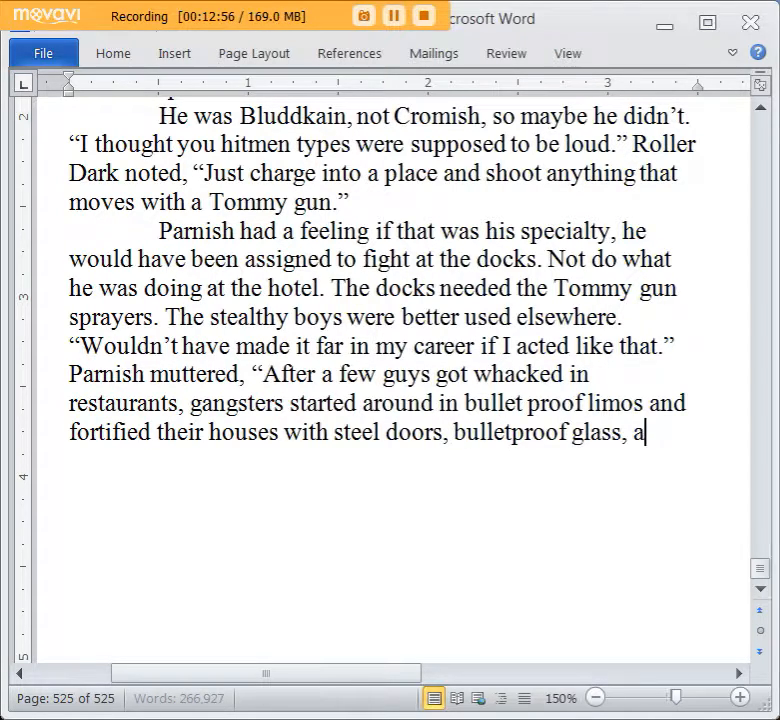
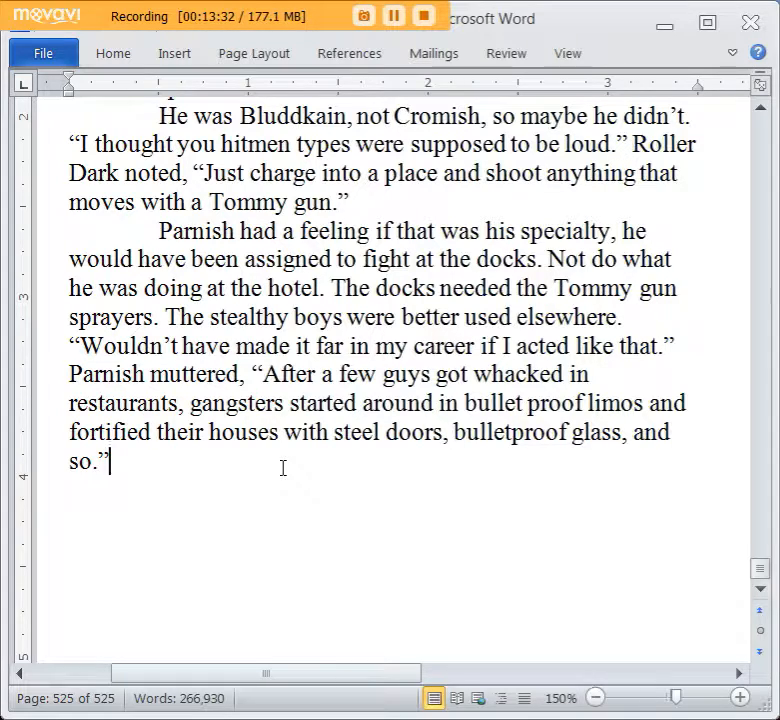
Add the dialogue line “Heh, so you needed stealth to get those guys.” as a new paragraph.
key("Return")
type("“")
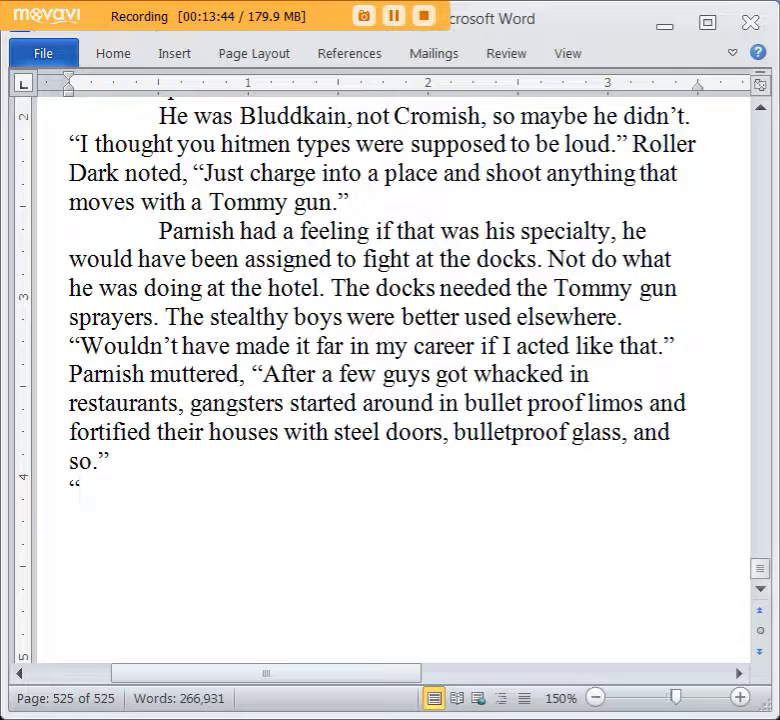
key("Return")
type("\"Heh, so o")
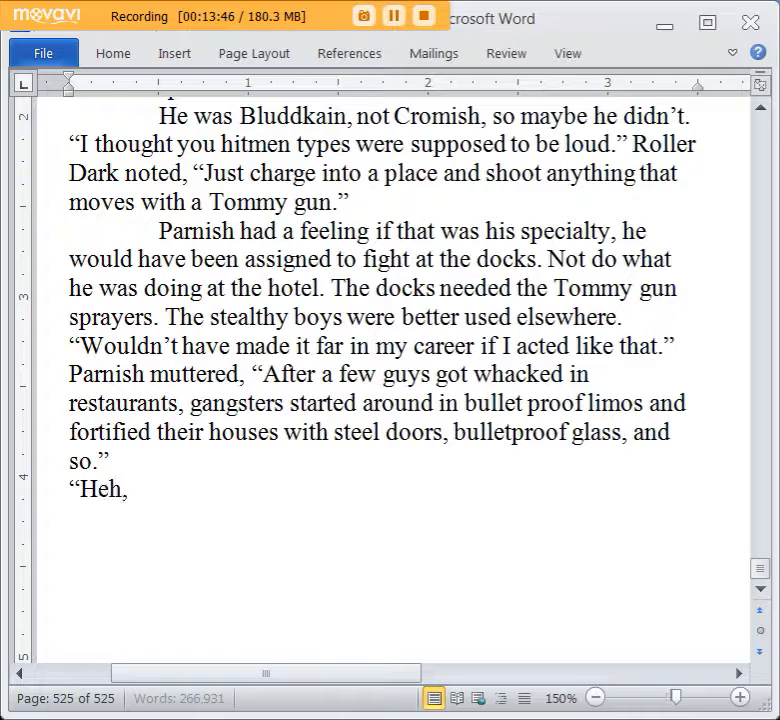
key("BackSpace")
type("yo")
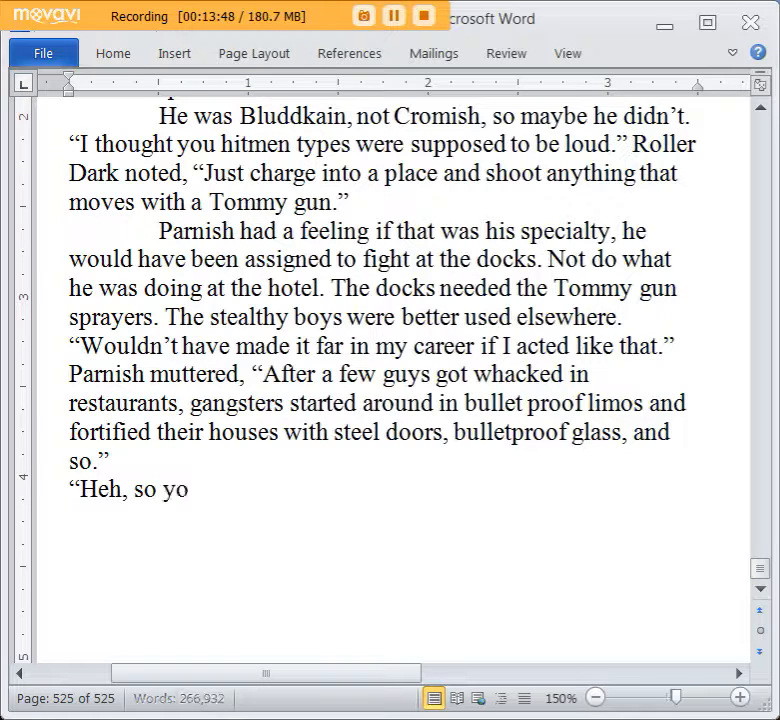
type("u needed stealth t")
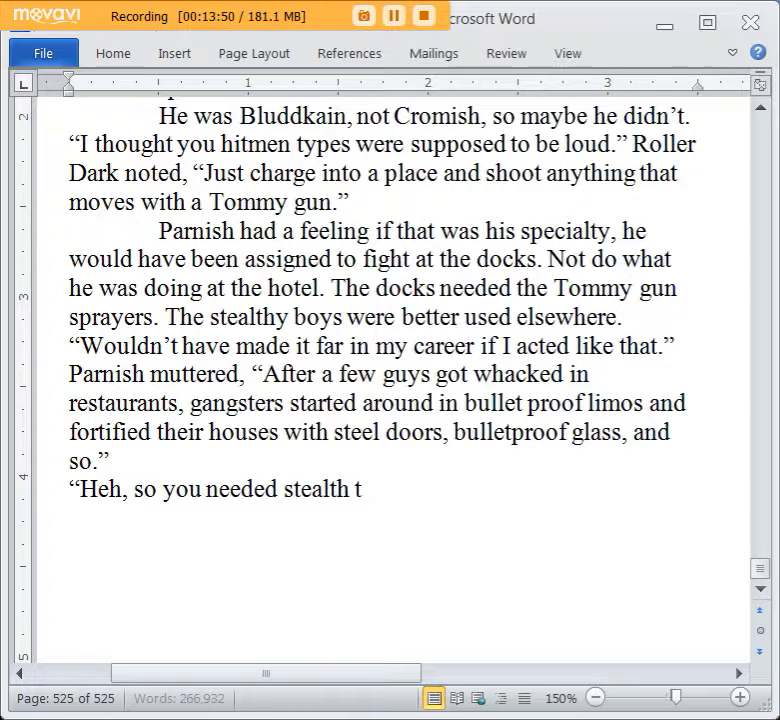
type("o get those guys.\"")
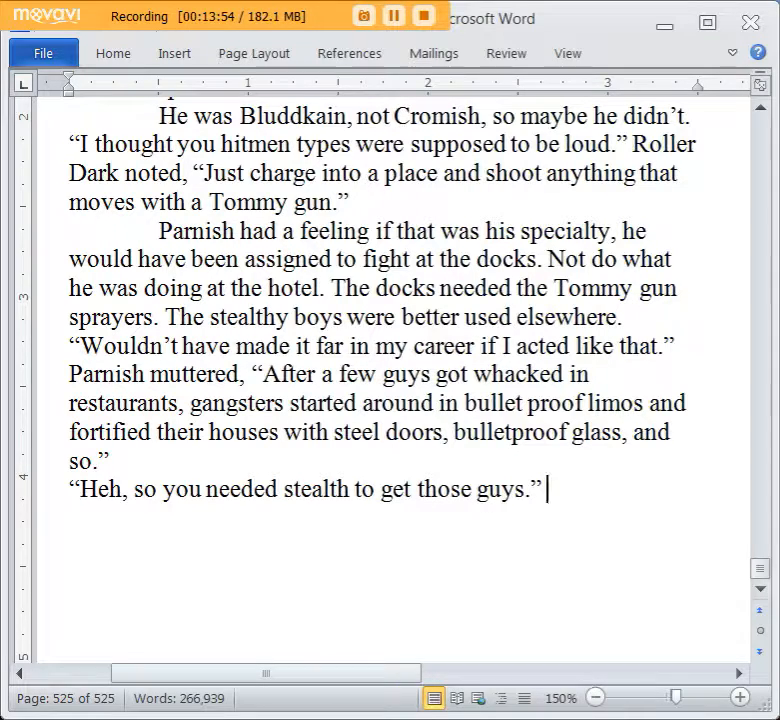
Attribute the stealth line with “Roller noted.”.
scroll(283, 473, "up", 1)
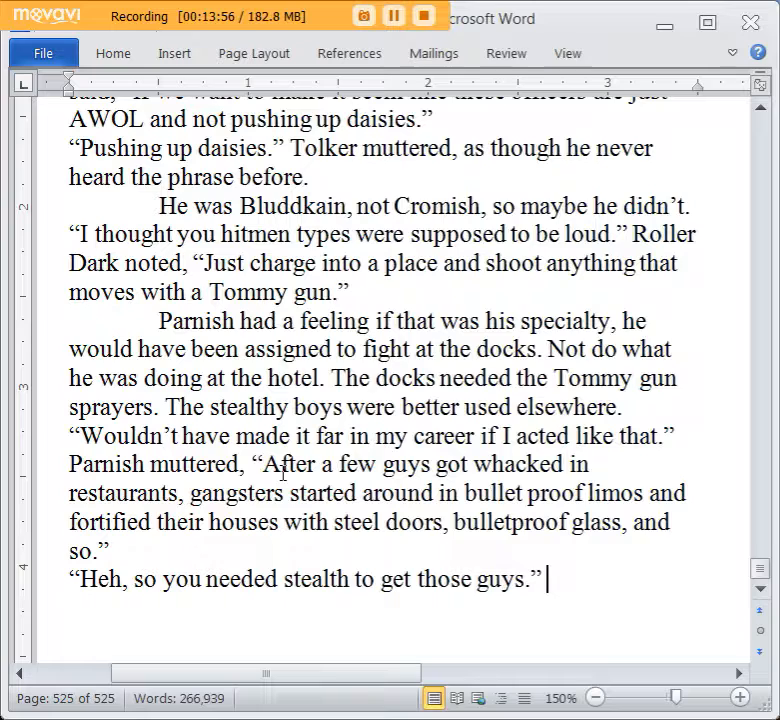
scroll(283, 473, "down", 2)
type("R")
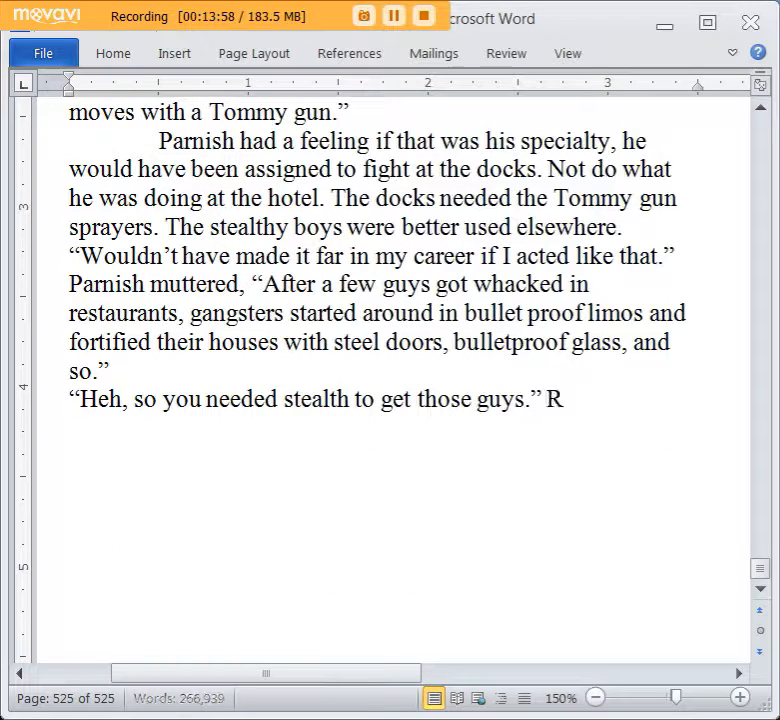
type("oller noted.")
Start a new paragraph with: “Yeah.” Parnish smiled, “Guns blazing isn’t my style. I.
key("Return")
type("\"Yeah.\" ")
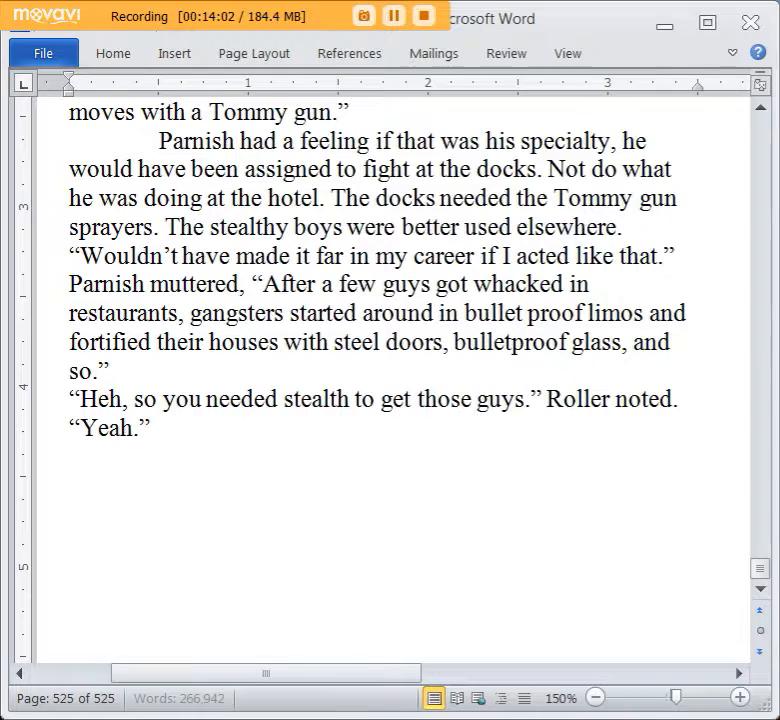
type("Parnish smiled, \"")
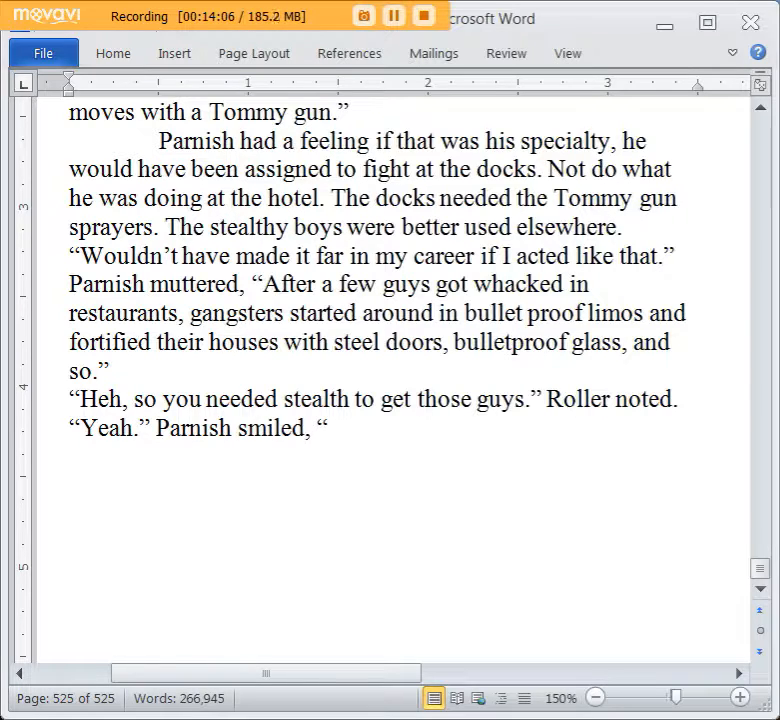
type("Guns blazing isn't my st")
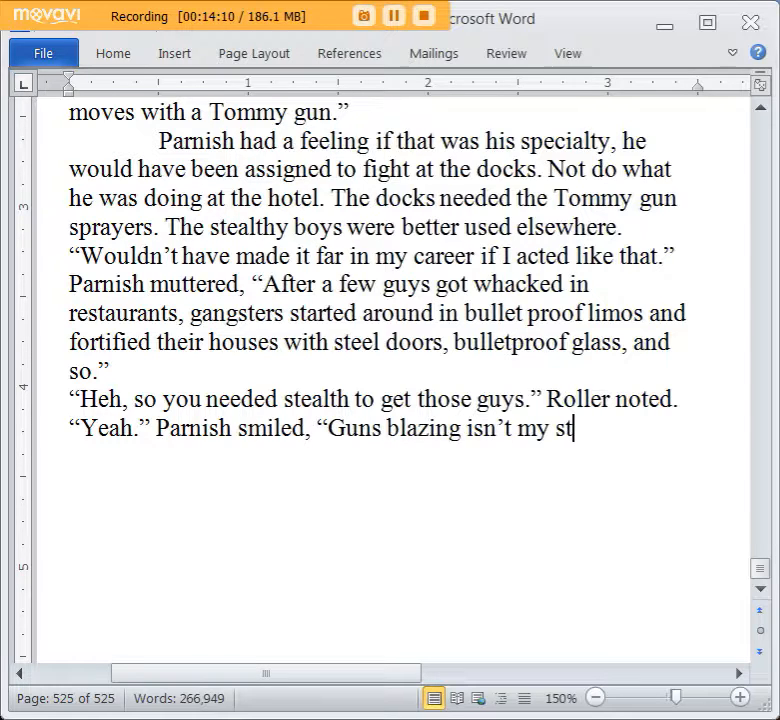
type("yle. I")
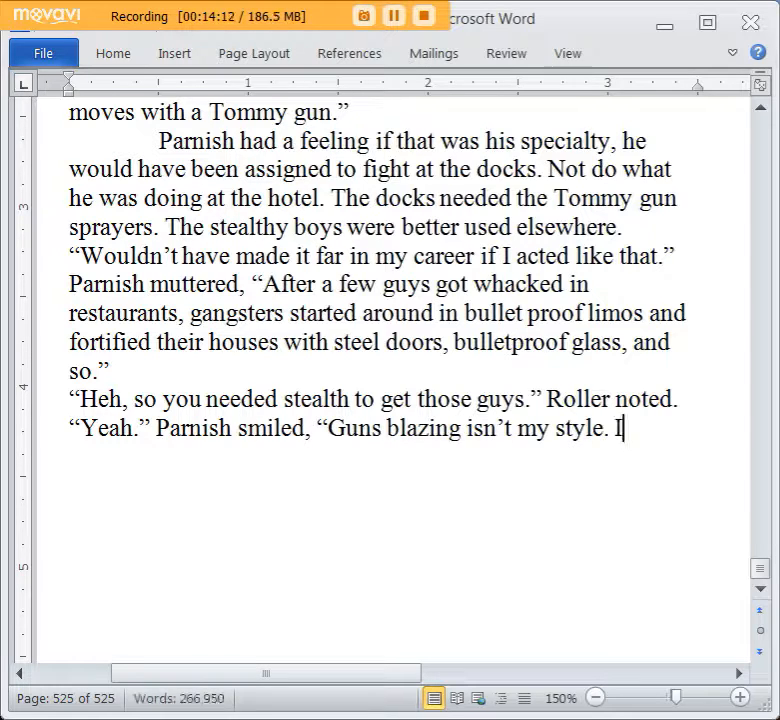
type(" once snuck into a h")
type("otel, much like this")
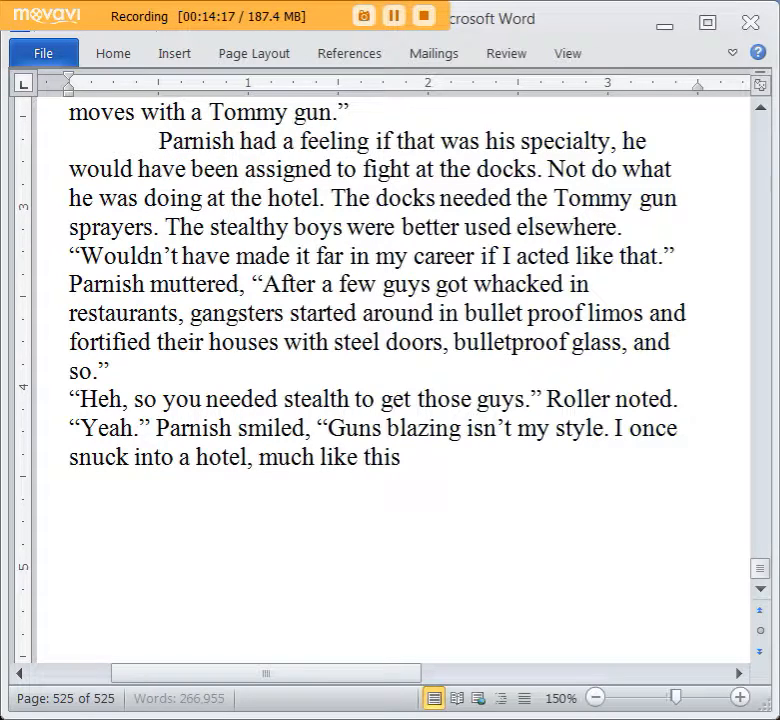
type(" one, guarded by a h")
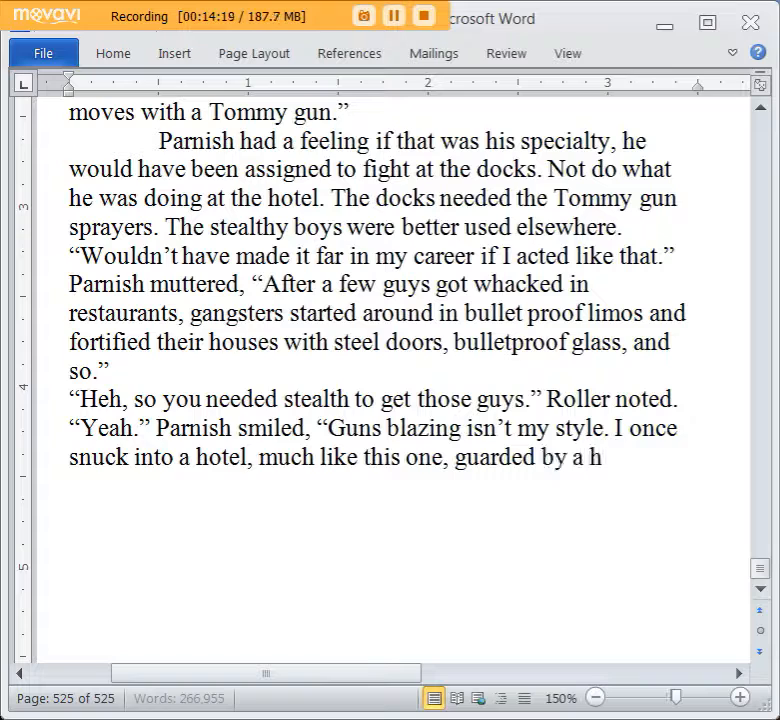
type("undred police.")
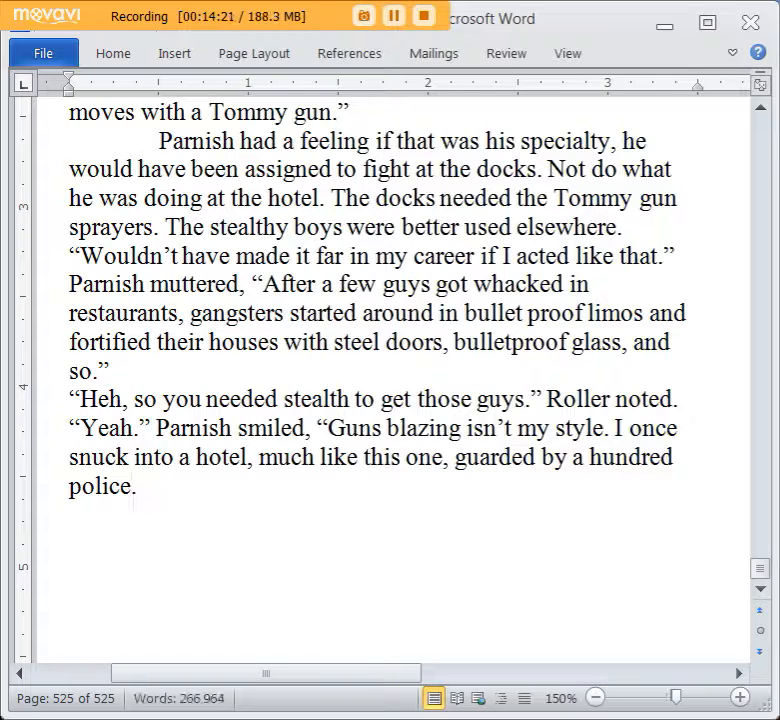
type("\"")
Add a new paragraph reading: “Who were they guarding?” Roller asked.
key("Return")
type("\"Who were t")
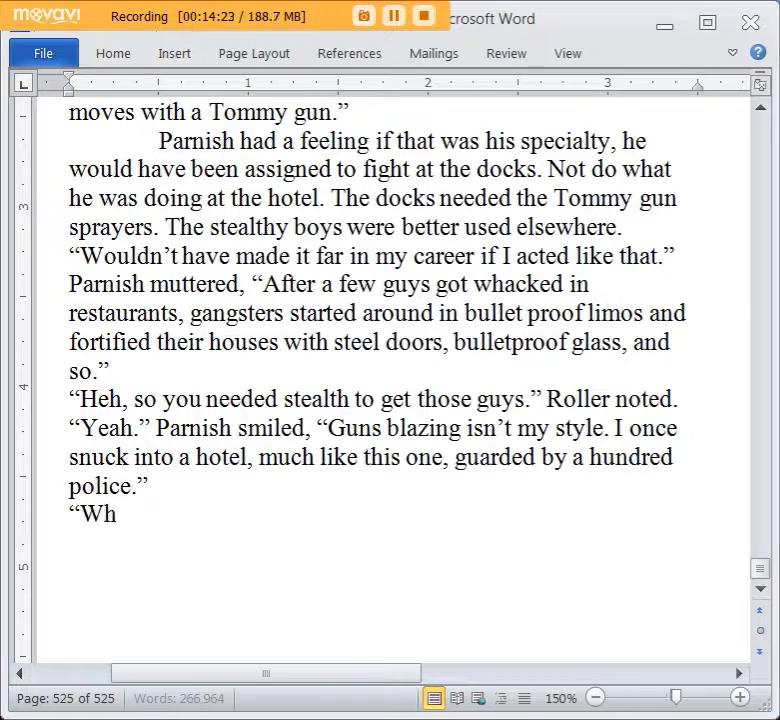
type("hey guard")
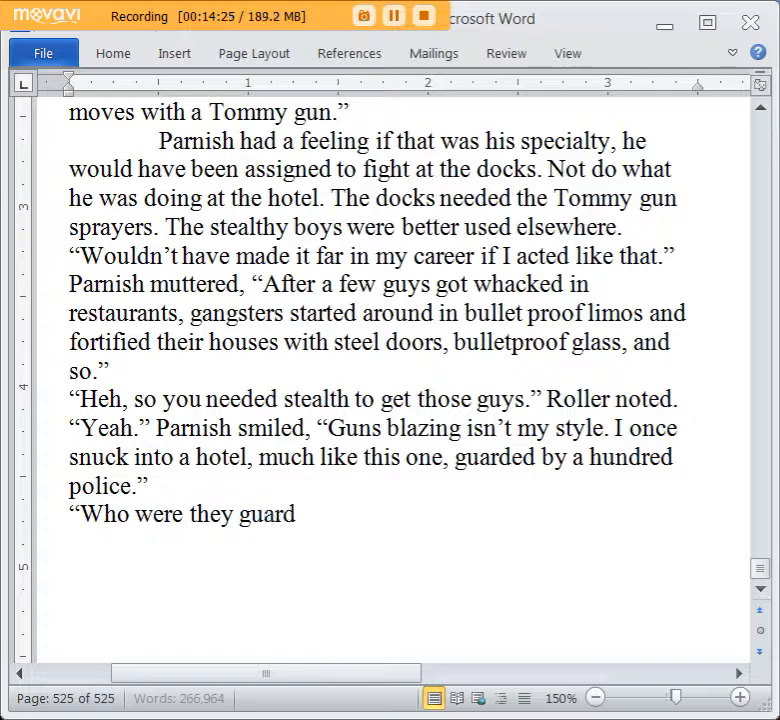
type("ing?\" OR")
key("BackSpace")
key("BackSpace")
type("Roller asked.")
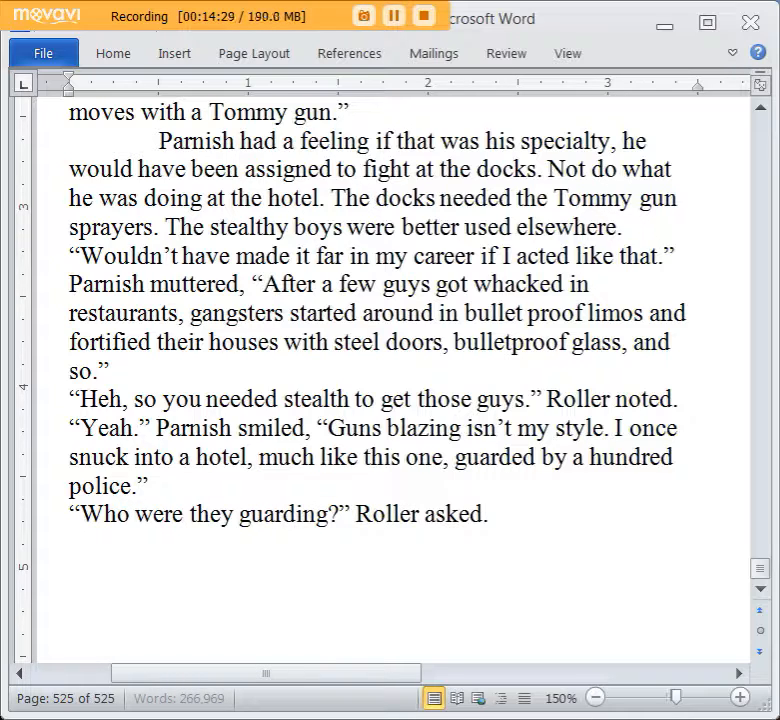
Add Parnish's thought “My target, you putz.” as an indented new paragraph.
key("Return")
key("Tab")
type("My target, you p")
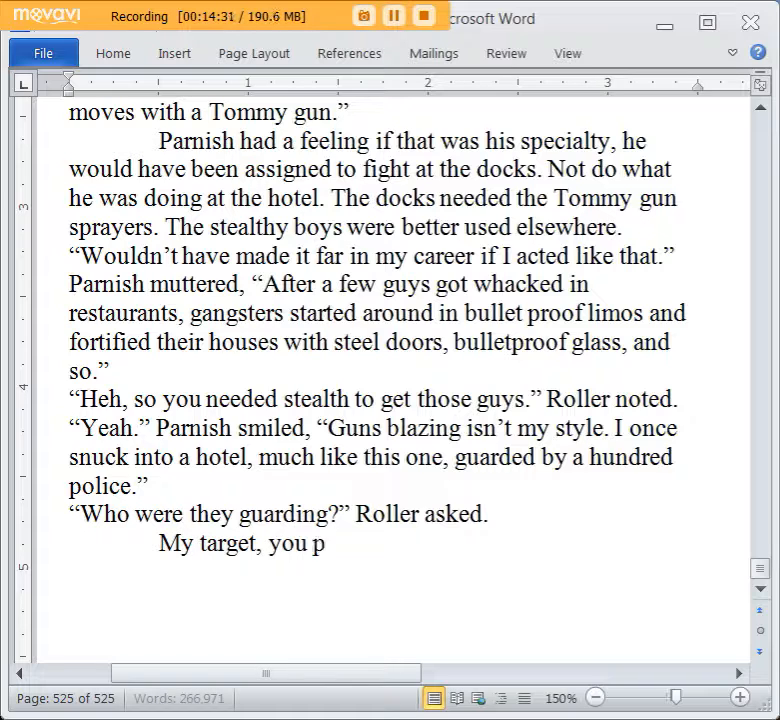
type("utz.")
Begin a new paragraph with “My target.” Parnish replied, and open a second quotation.
key("Return")
type("\"My target")
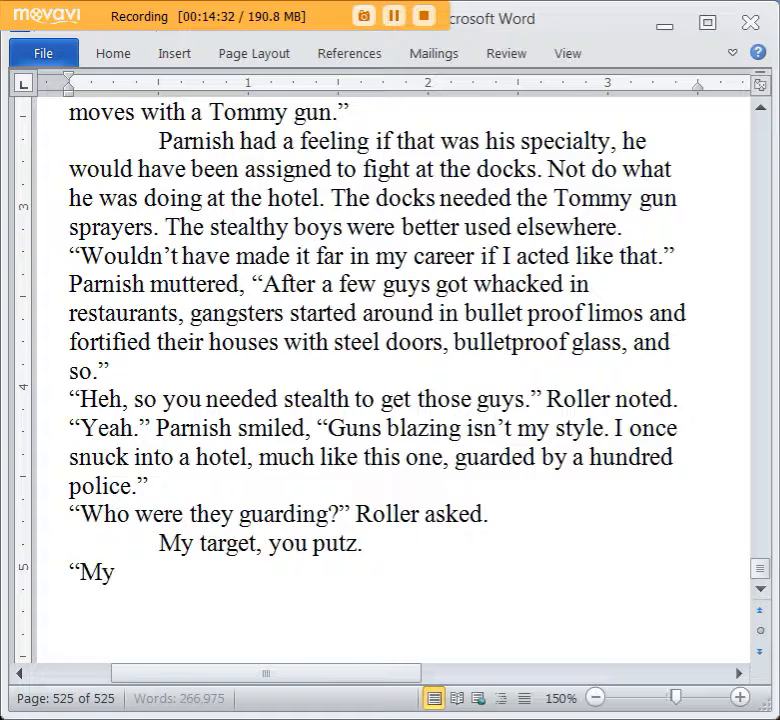
type(".\" ")
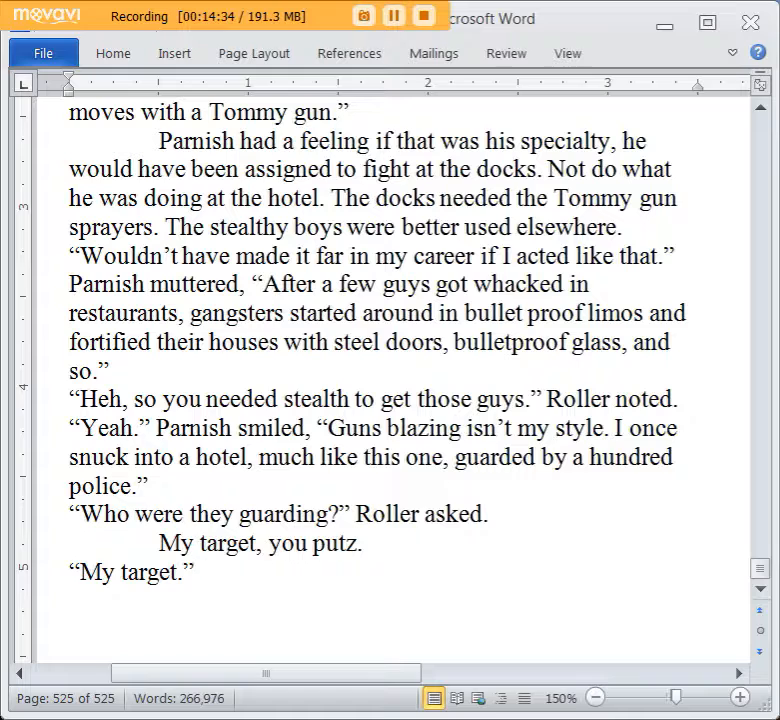
type("Parnish re")
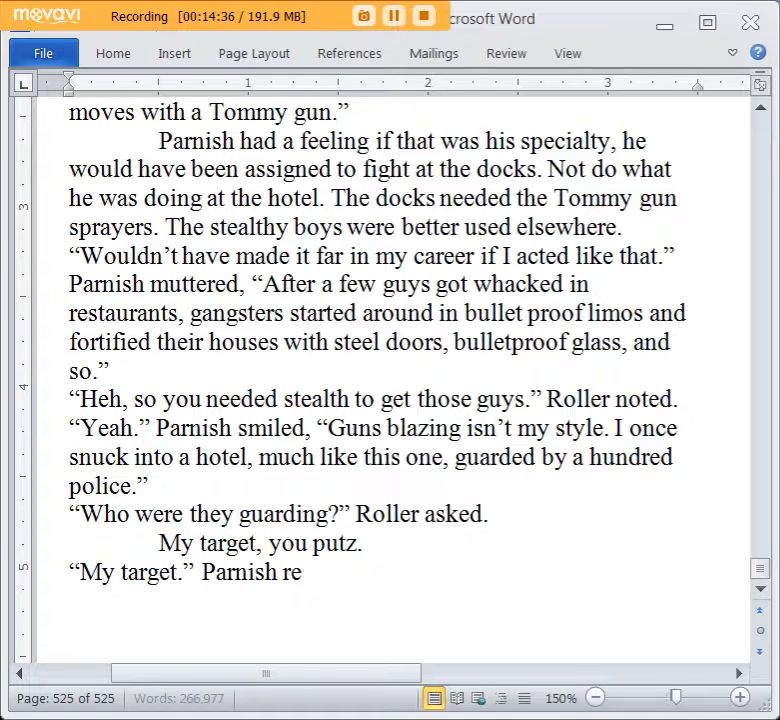
type("plied, \"")
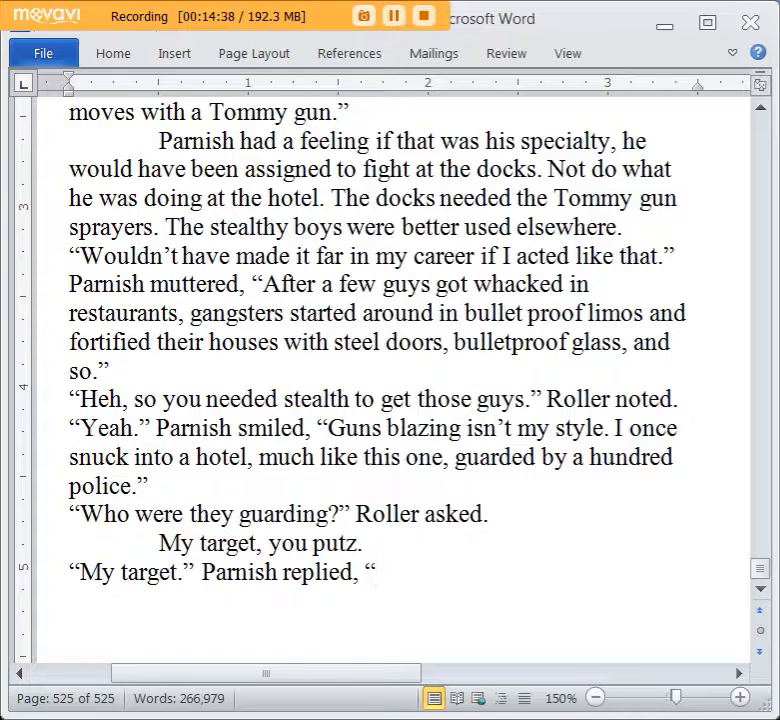
type("I got him.")
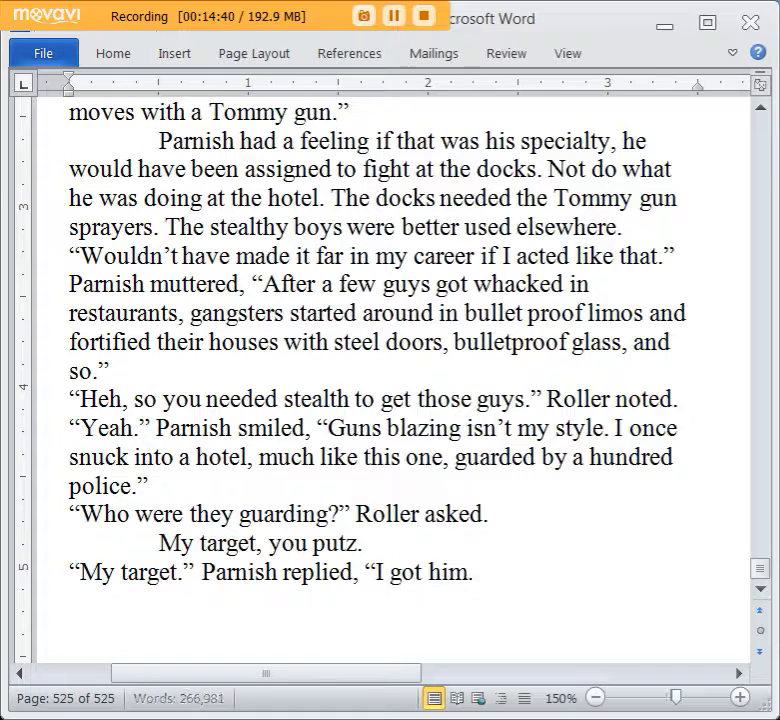
type(" The feds ")
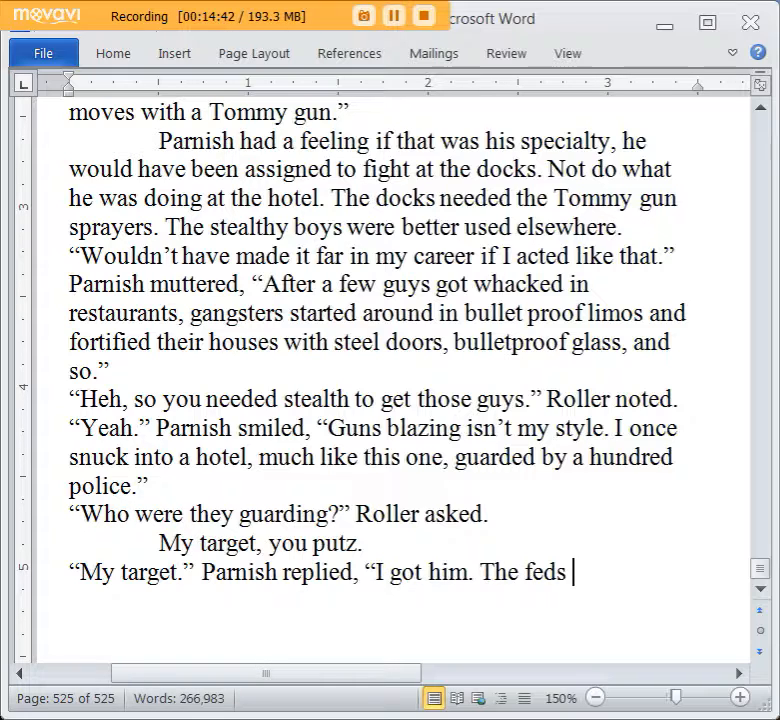
type("still haven't figure")
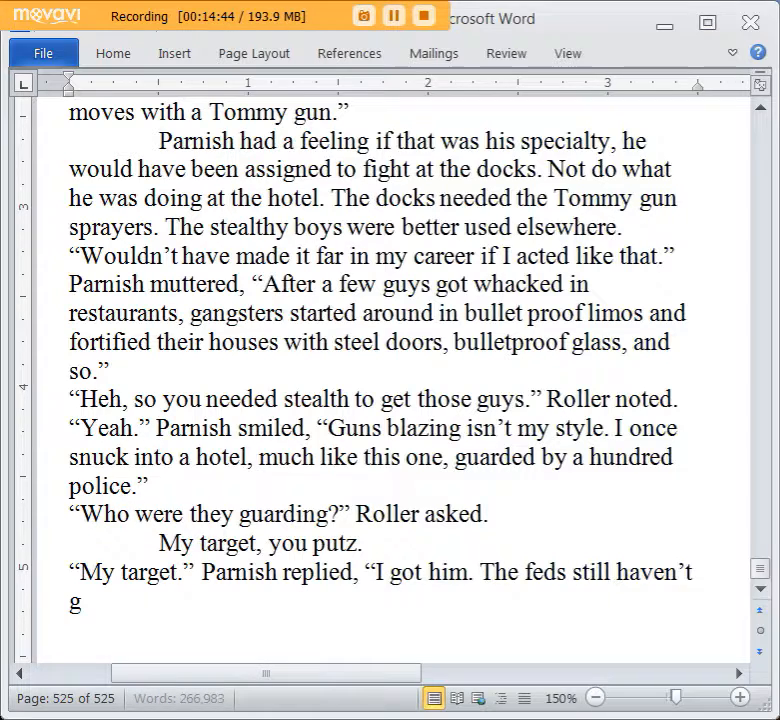
type("d out how i")
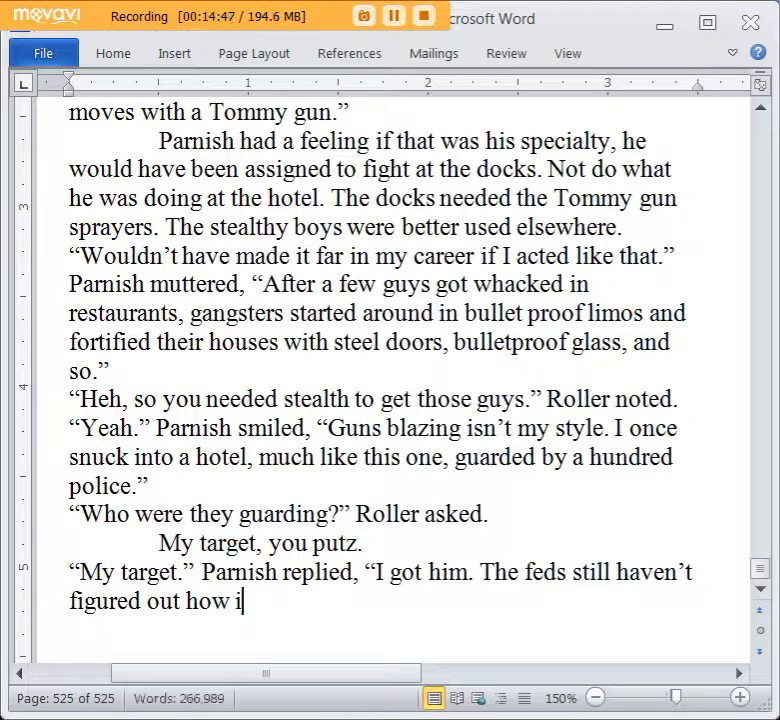
Continue Parnish's reply with “I got him. The feds still haven’t figured out how I got in and out without detection,”.
key("BackSpace")
type("I got in a")
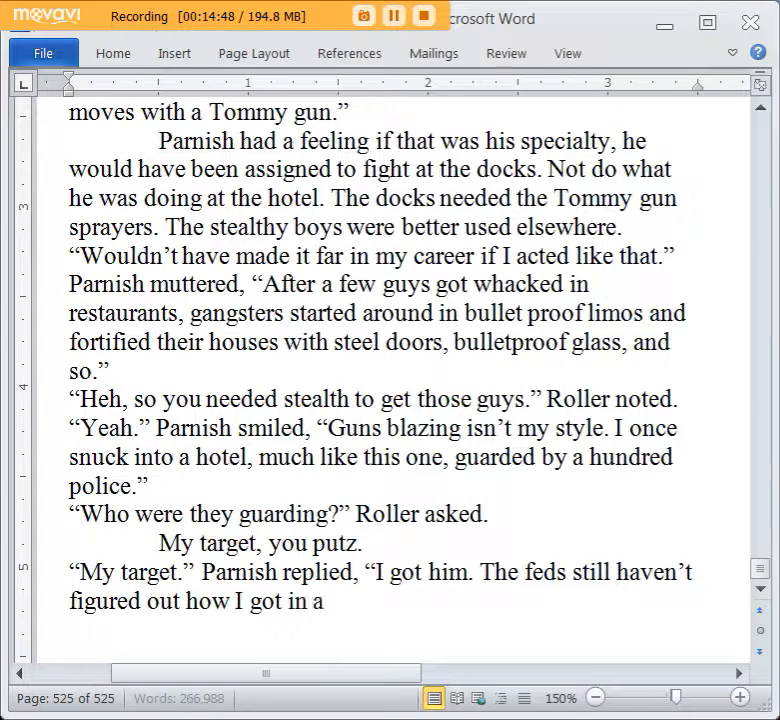
type("nd out without dete")
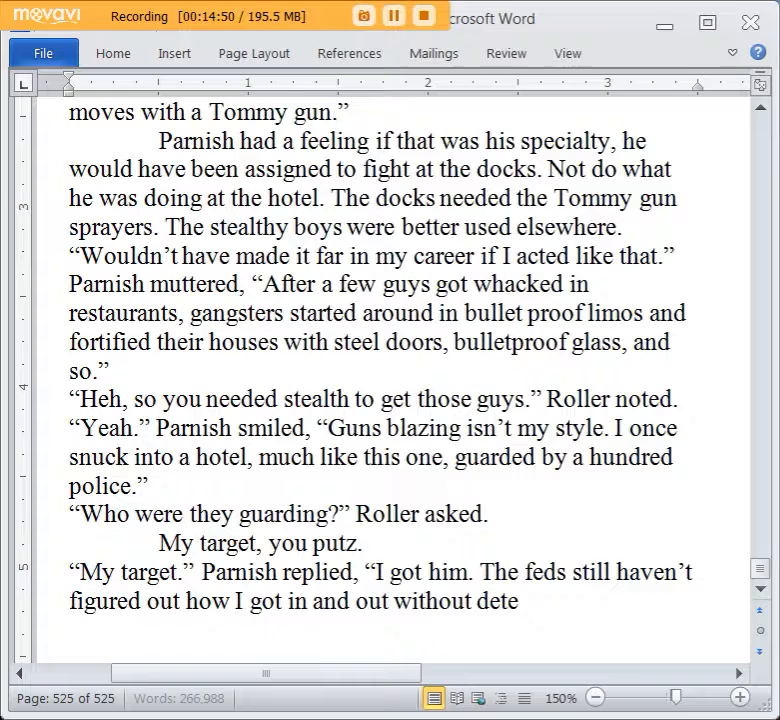
type("ction, but I'll never tell")
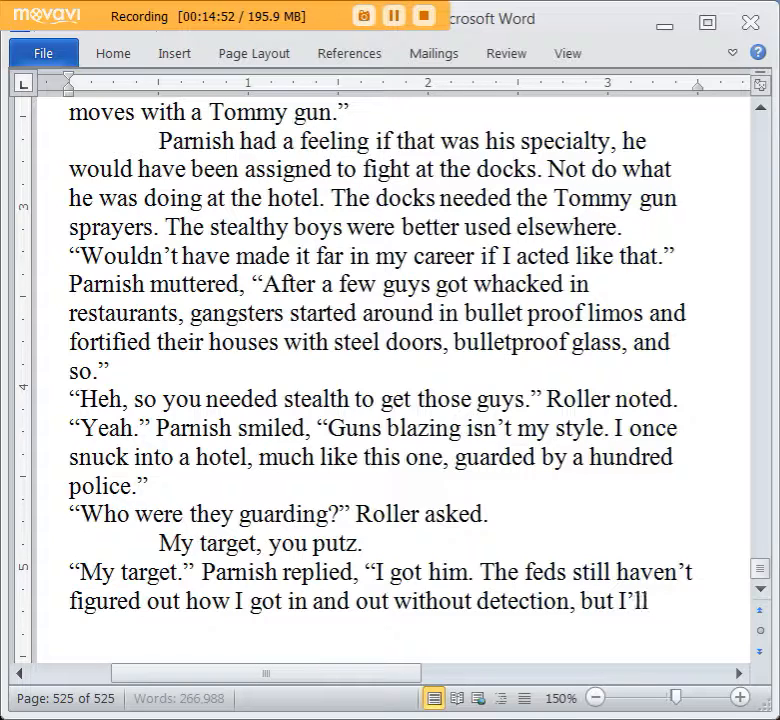
type(". I'll")
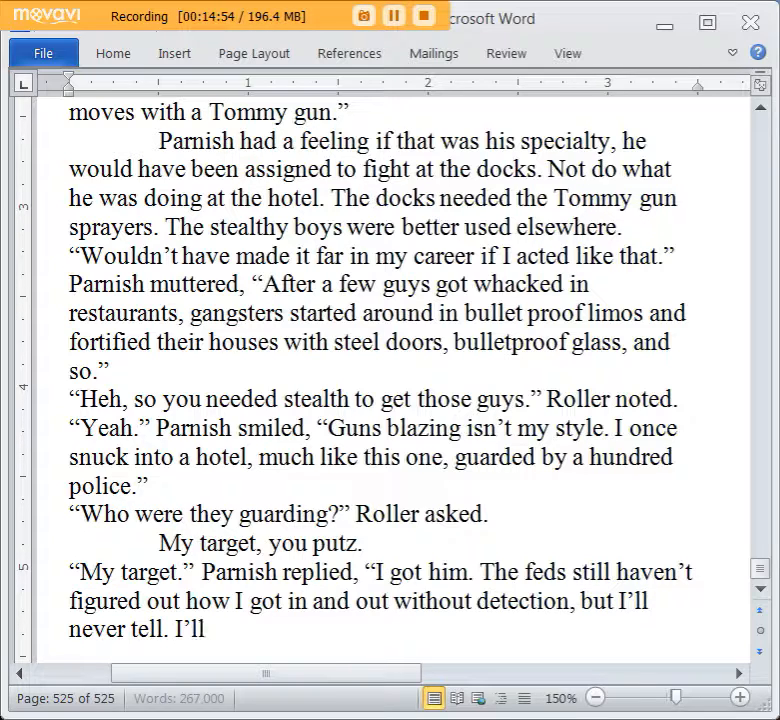
type(" take th")
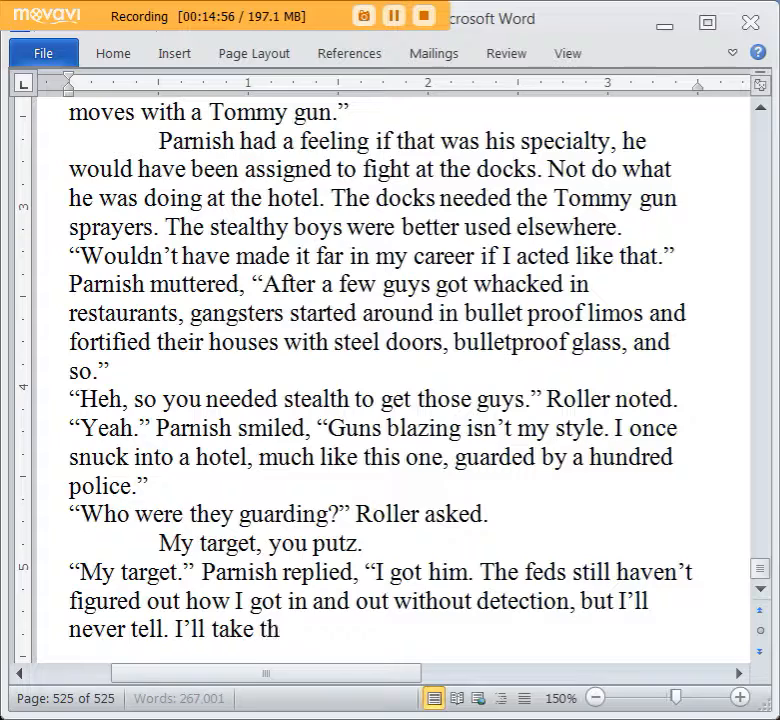
type("at secret to my ")
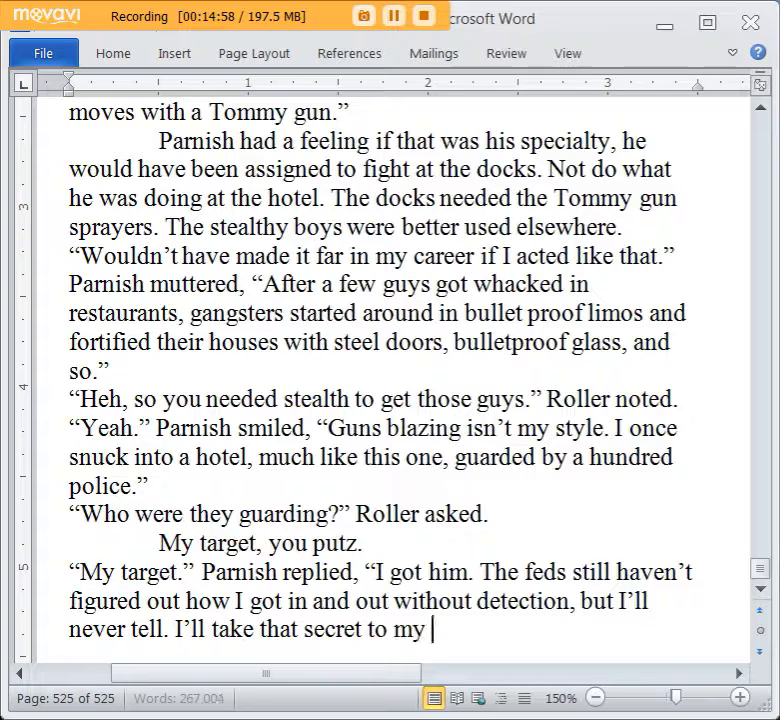
type("grave, even if t")
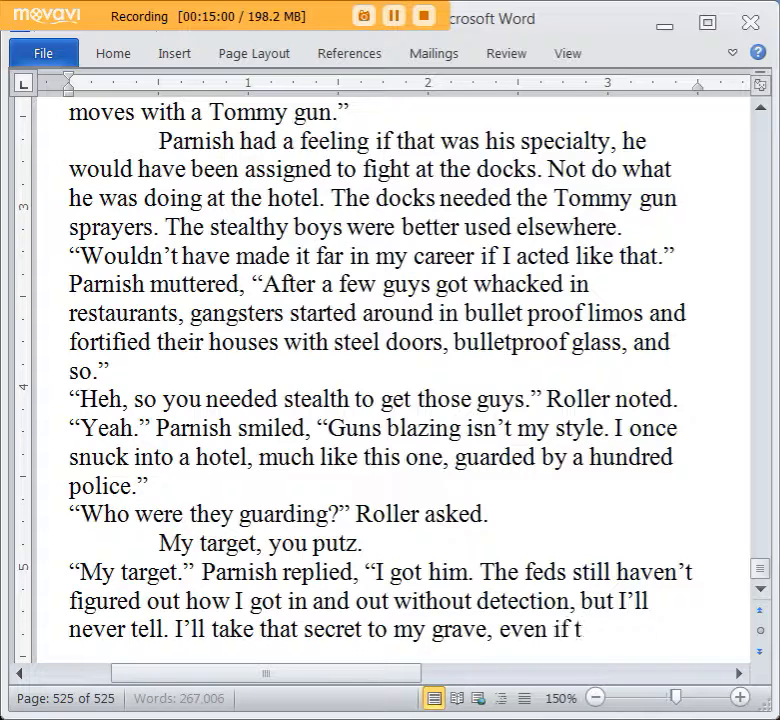
type("hey threaten to za")
Finish Parnish's reply with “they threaten to put me in the bug zapper again.” and close the quotation.
key("BackSpace")
key("BackSpace")
type("put me in t")
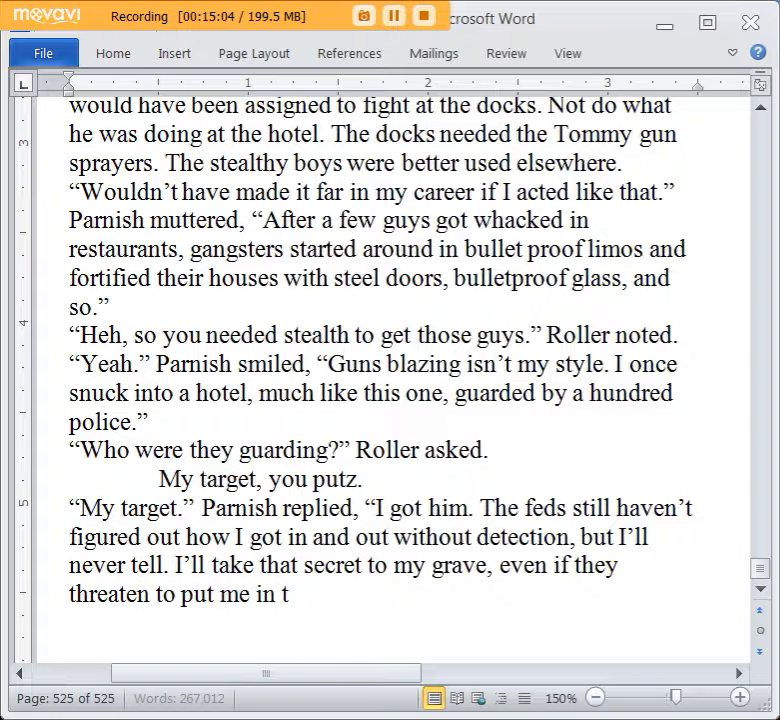
type("he bug zapper aga")
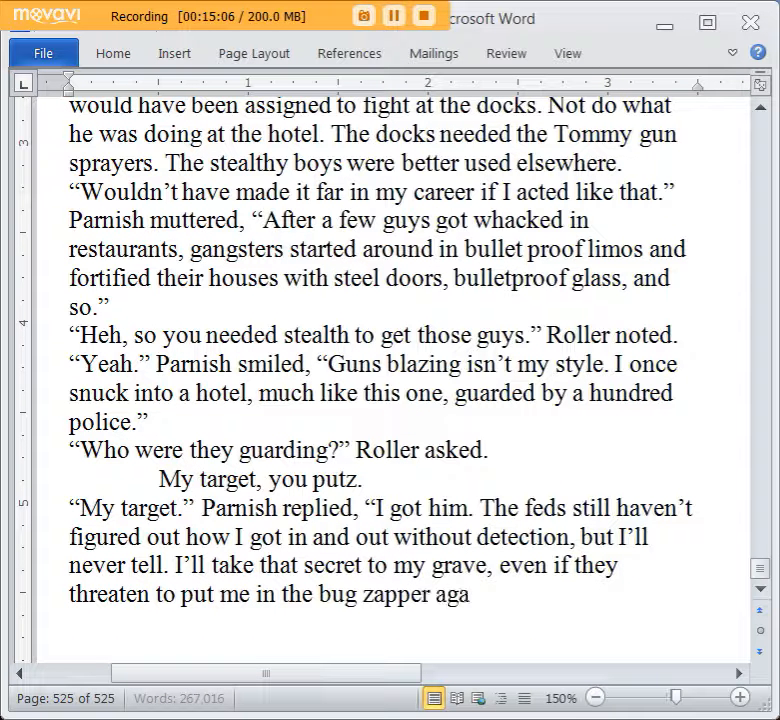
type("in.\"")
Start an indented new paragraph with “Roller let out a little sigh of relief”.
key("Return")
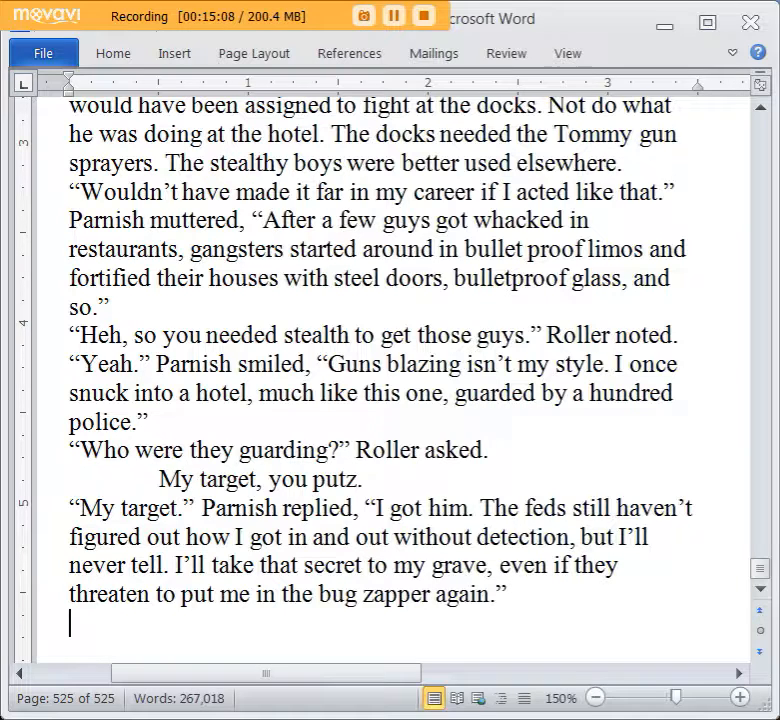
key("Tab")
type("Parn")
key("BackSpace")
key("BackSpace")
key("BackSpace")
key("BackSpace")
type("Roller let")
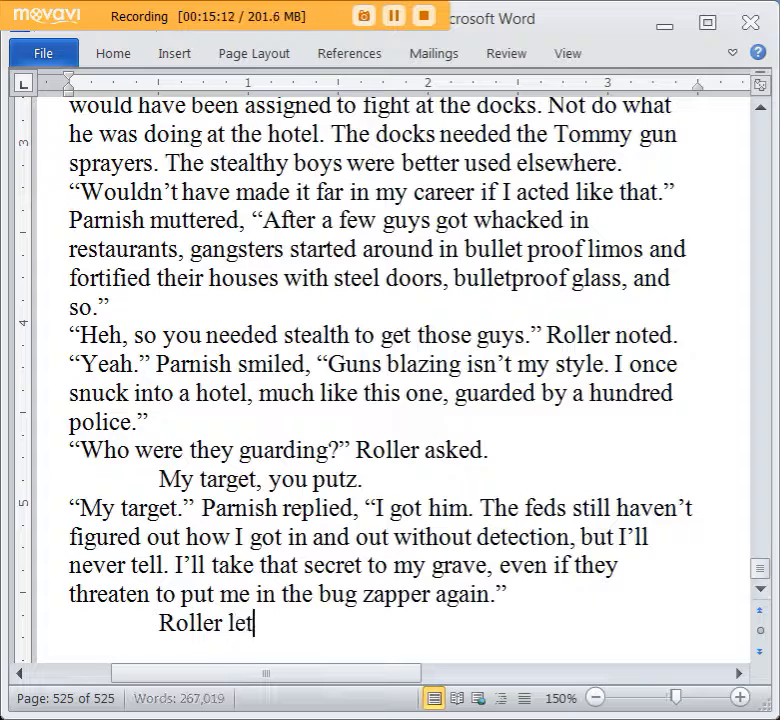
type(" out a little sigh of")
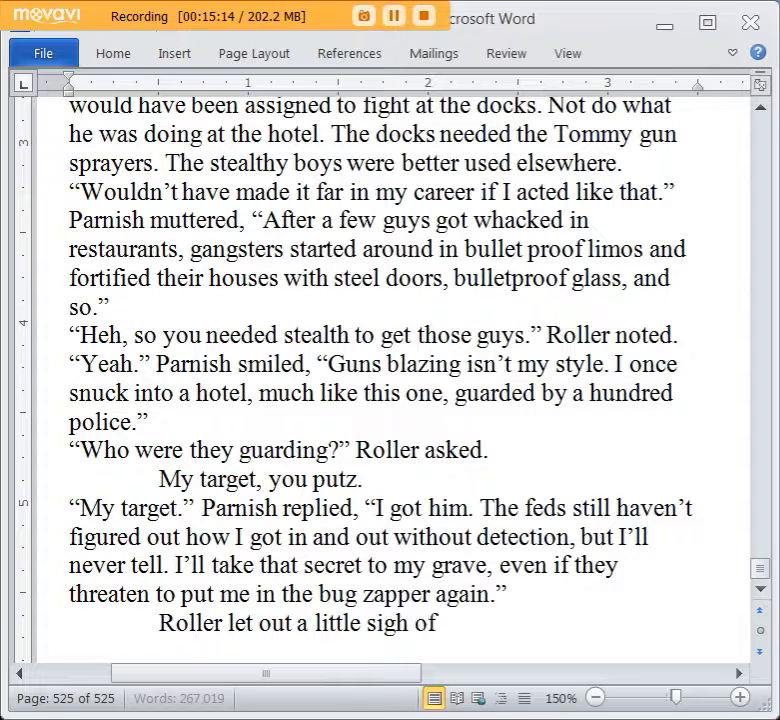
type(" relief")
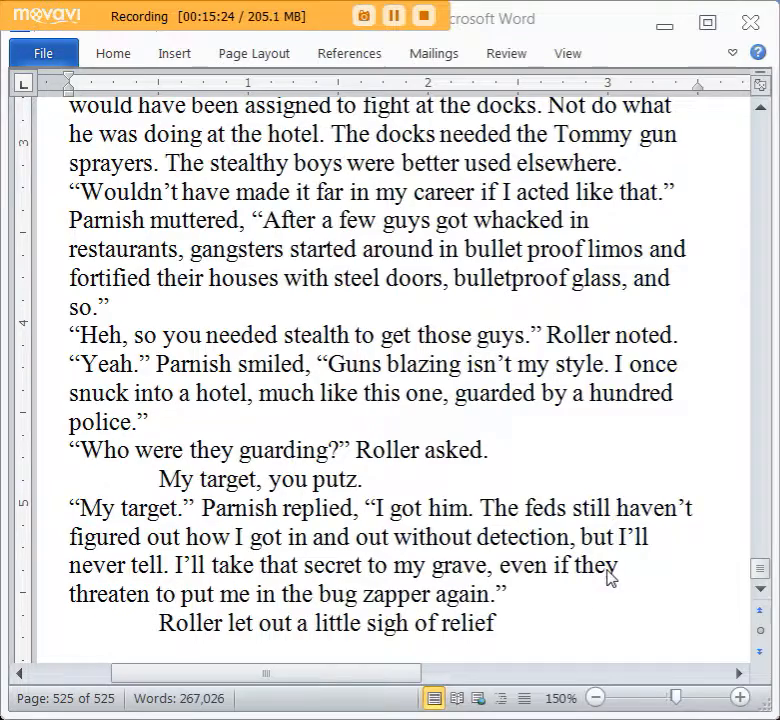
End the sigh sentence with a period and begin another with “He felt safer now, knowing”.
scroll(606, 524, "down", 2)
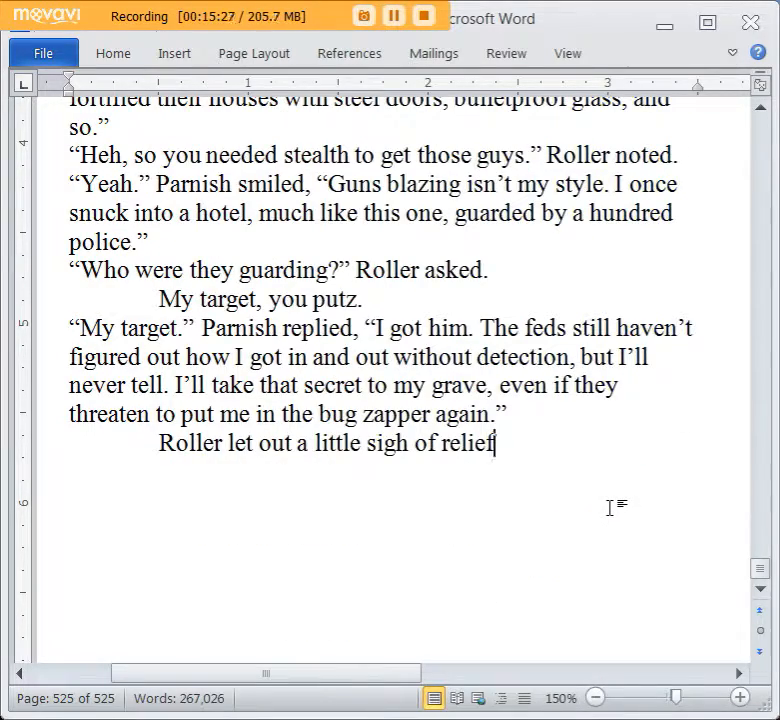
scroll(613, 523, "up", 1)
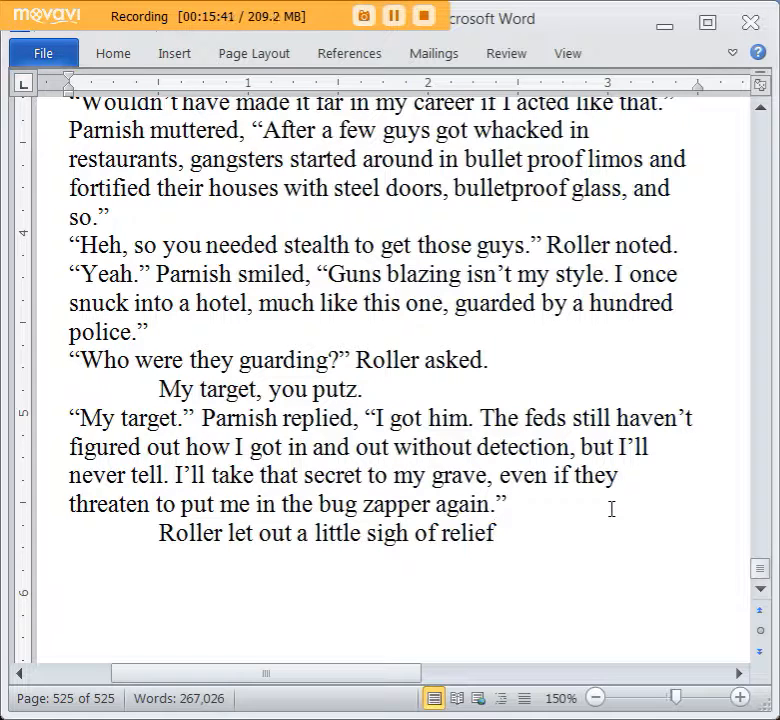
scroll(608, 510, "down", 3)
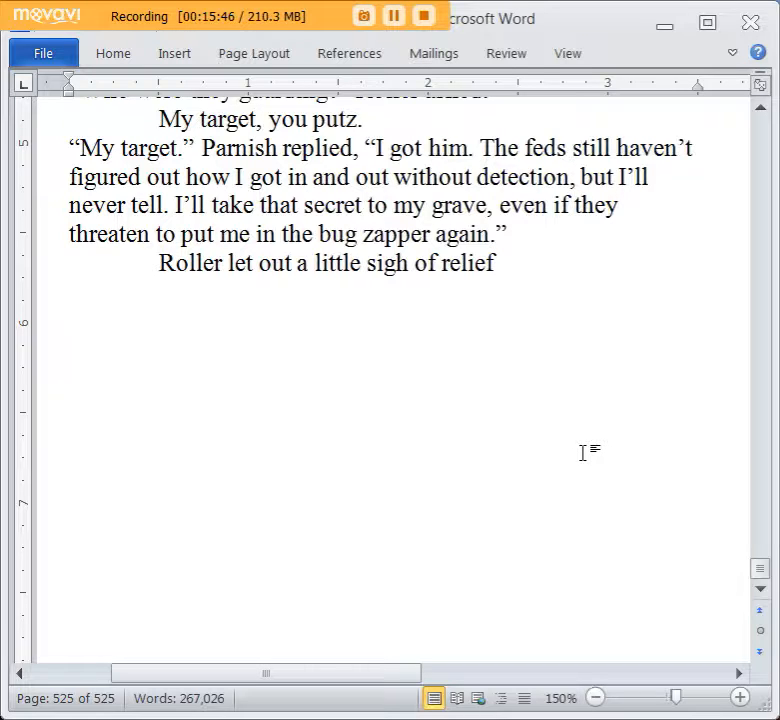
scroll(583, 453, "up", 1)
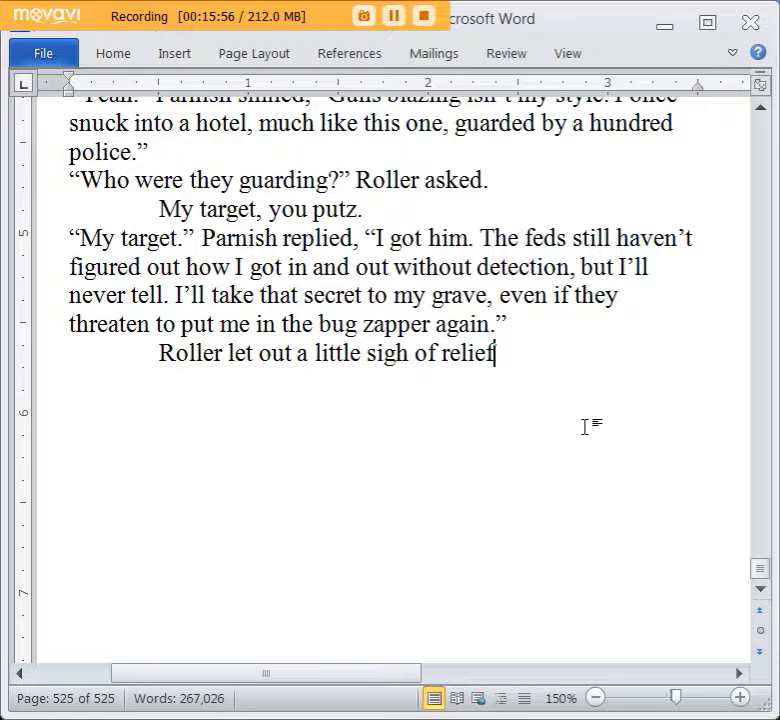
type(". He felt eas")
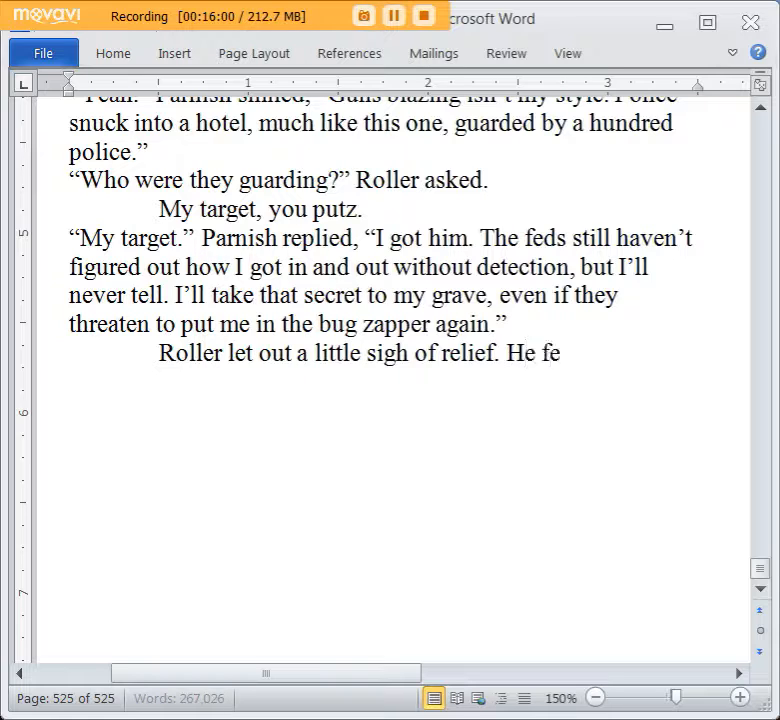
key("BackSpace")
type("asier")
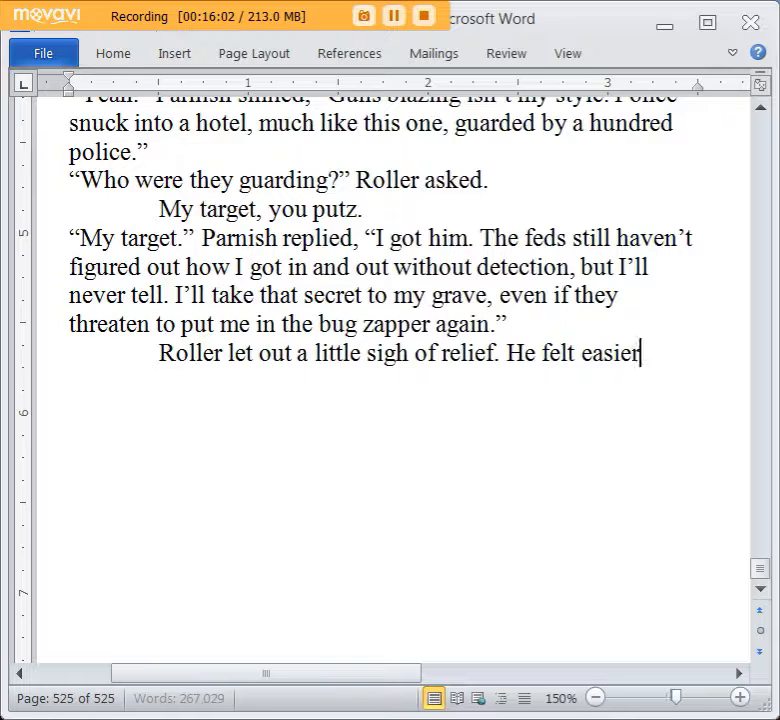
key("BackSpace")
key("BackSpace")
key("BackSpace")
type("safer now, ")
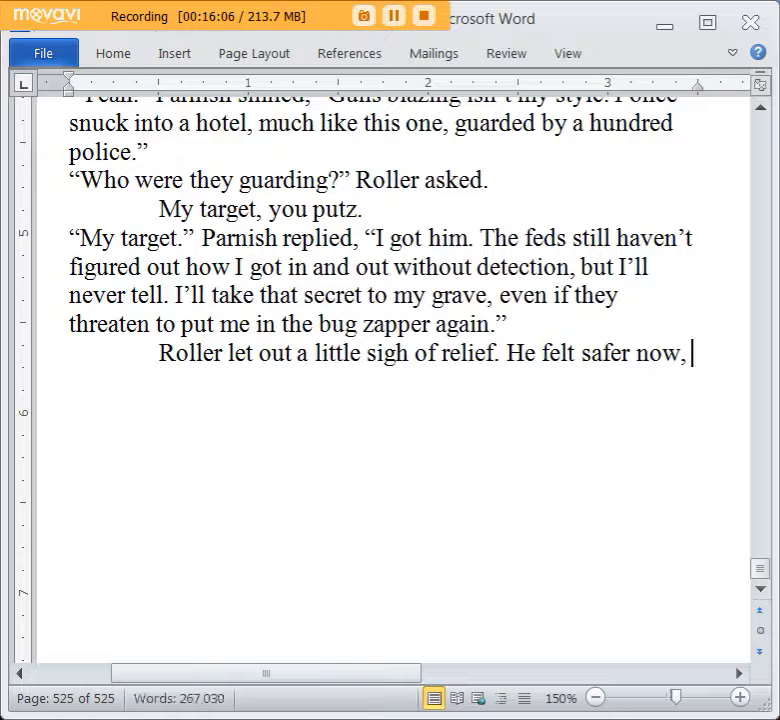
type("knowing he was ")
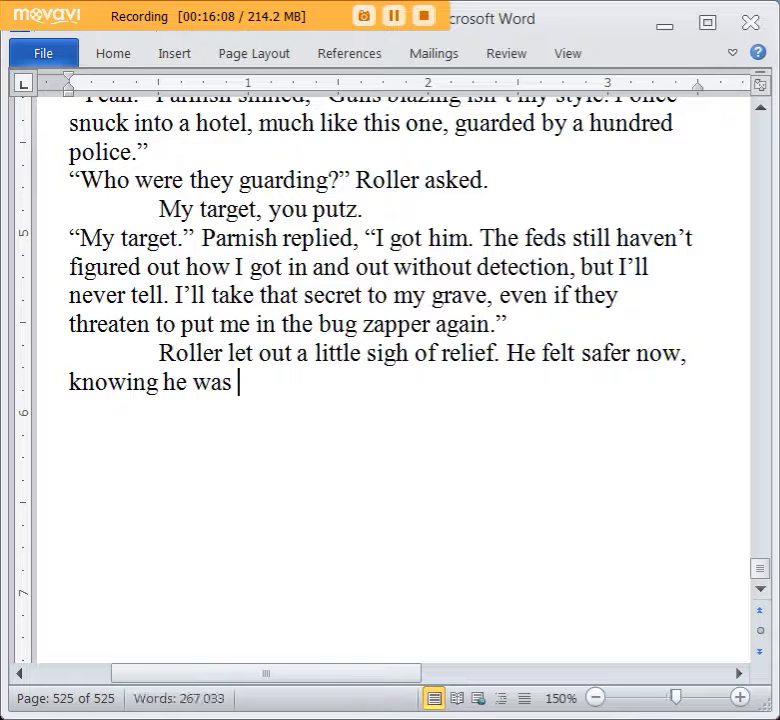
type("working with a")
Complete the sentence about Roller feeling safer with “he was working with a master of stealth.”.
key("BackSpace")
type("w")
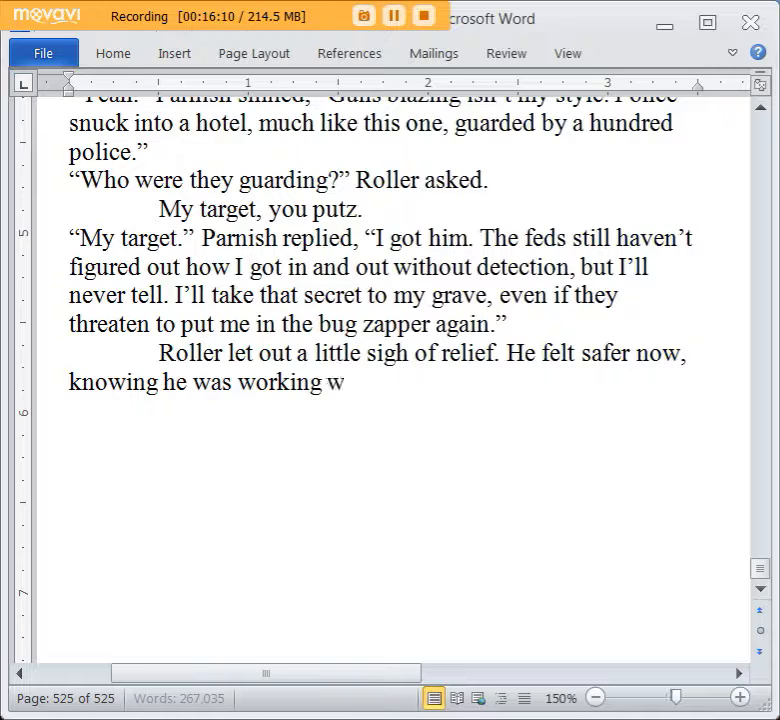
type("ith a master of s")
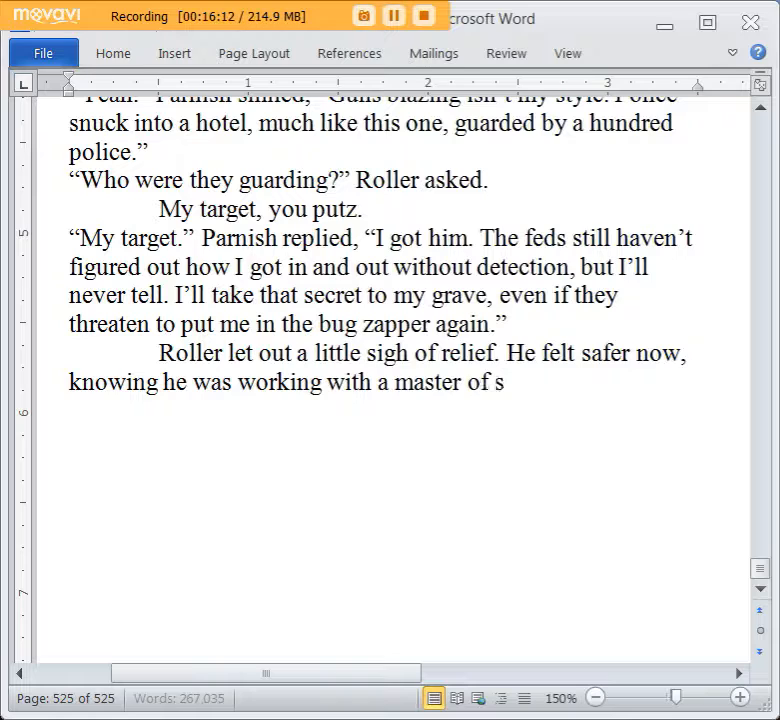
type("tealth. That's how the briefi")
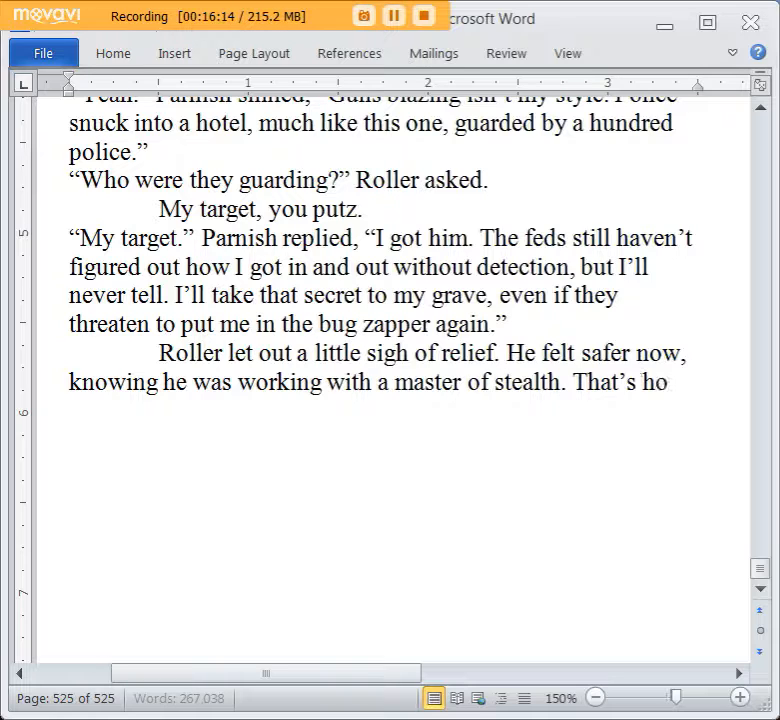
type("ng descri")
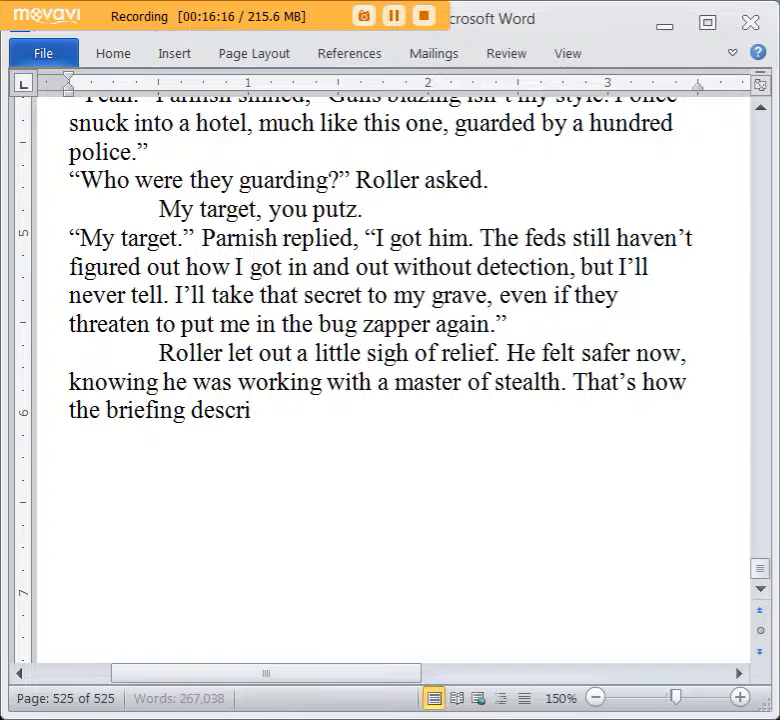
type("bed Parnish")
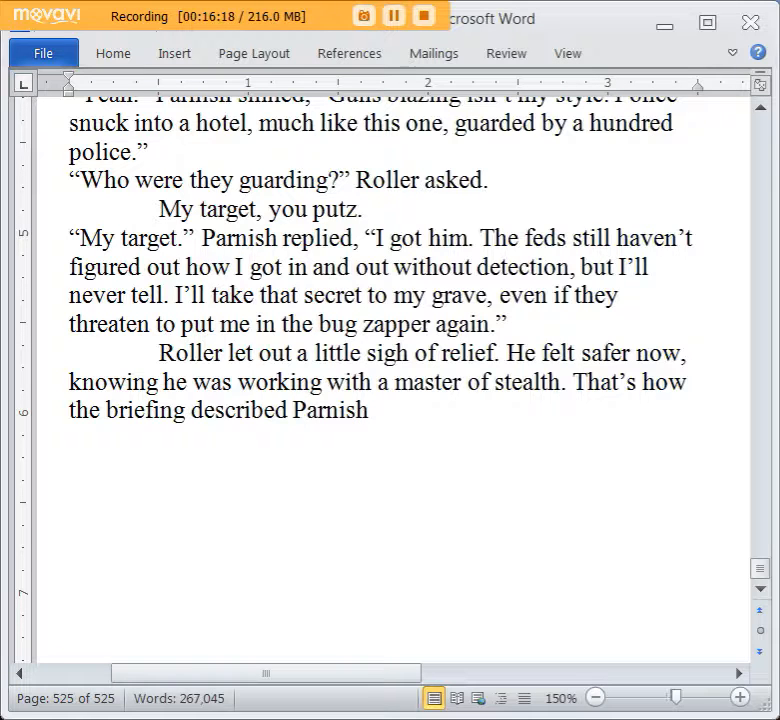
type(" Kramer, but ")
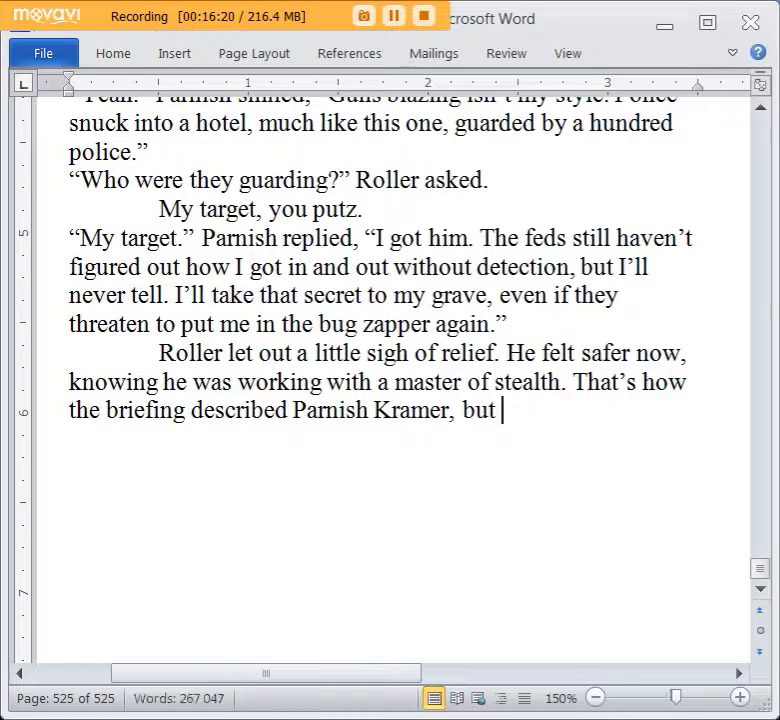
type("Rol")
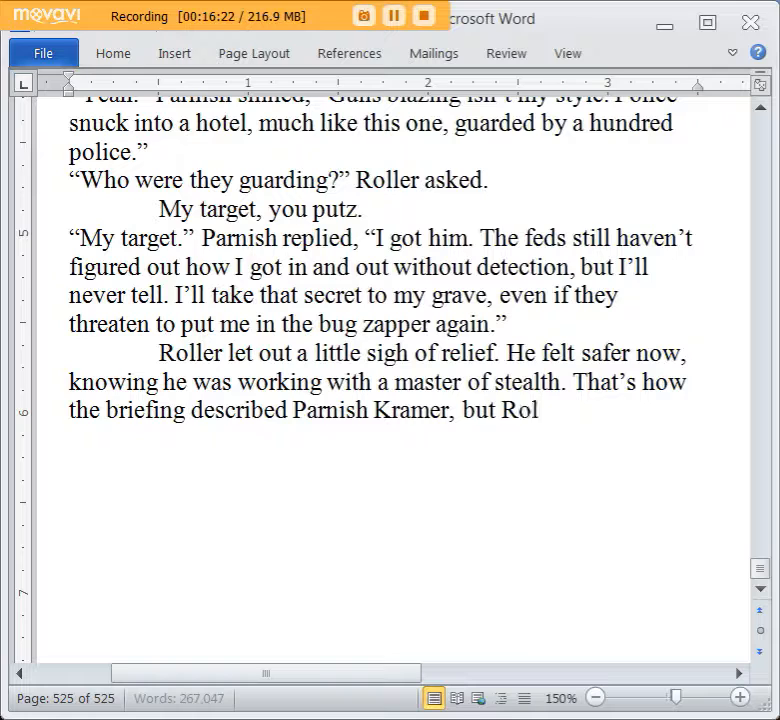
type("ler knew o")
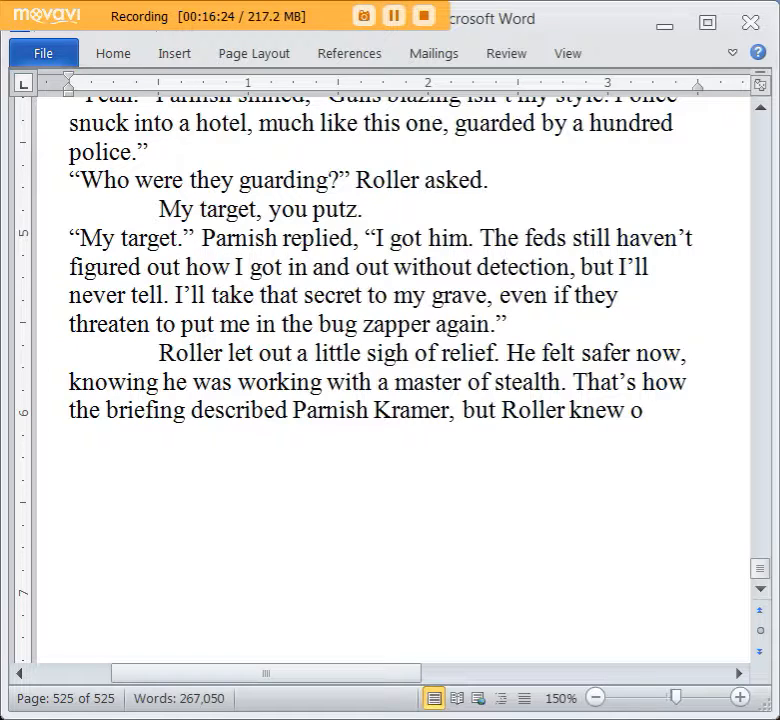
type("f other \"masters of stealth")
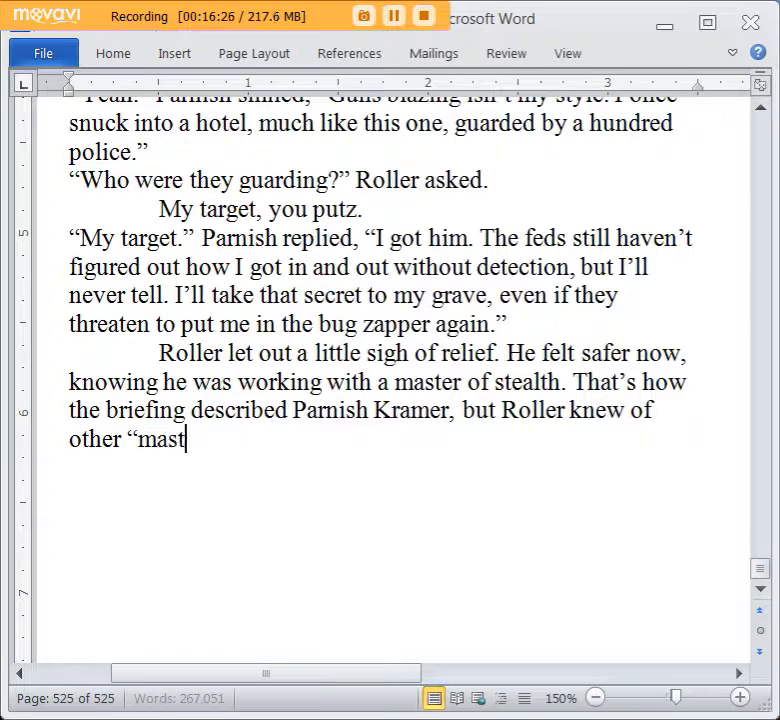
type("\" who ended up captu")
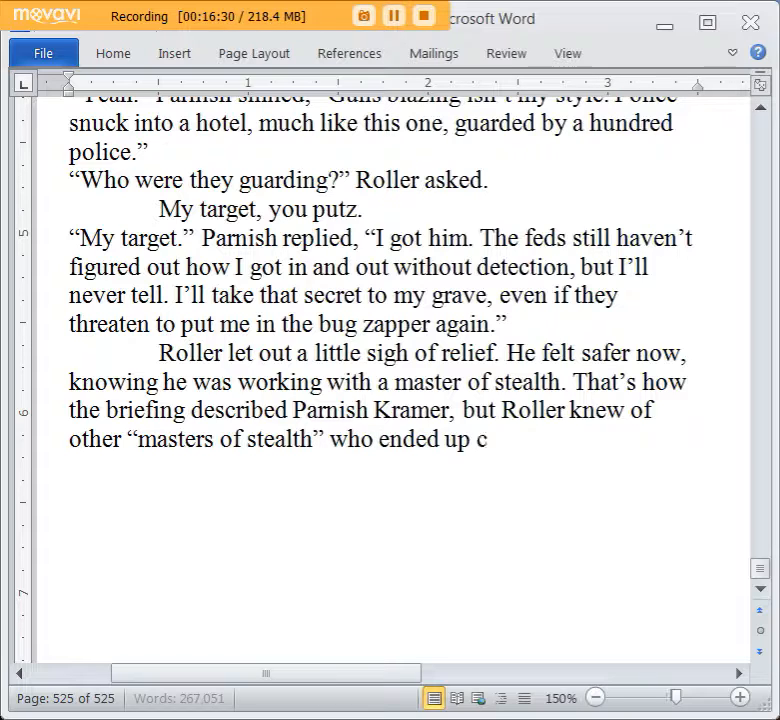
type("red and killed,")
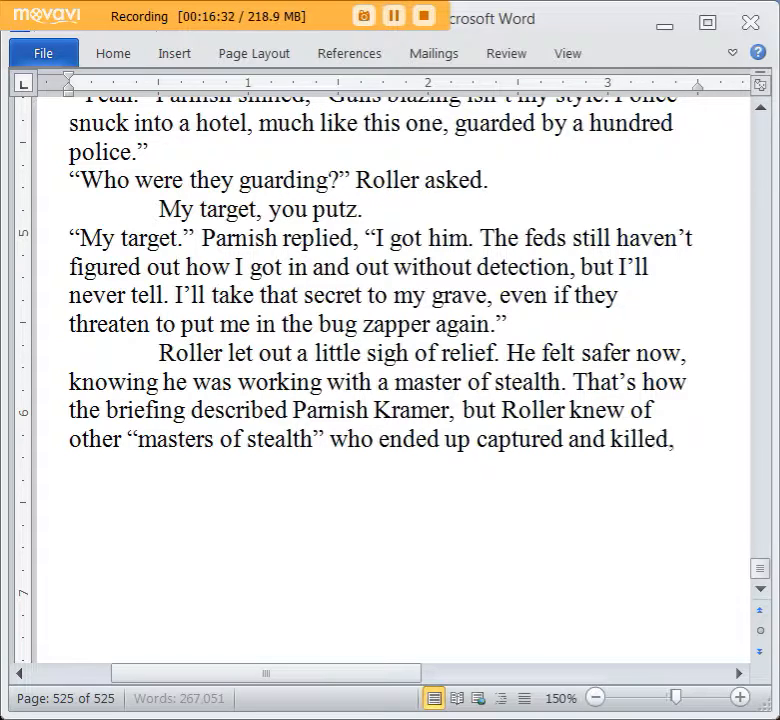
type(" sometimes taking do")
Close the paragraph with “sometimes taking a dozen of their fellow commandos with.” and leave a blank line below it.
key("BackSpace")
key("BackSpace")
type("a dozen ")
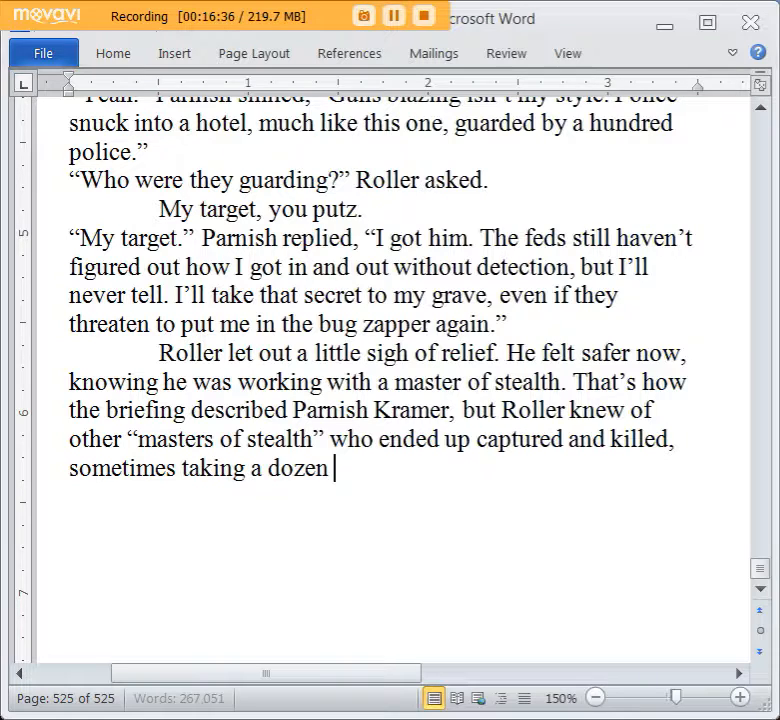
type("of their fellow command")
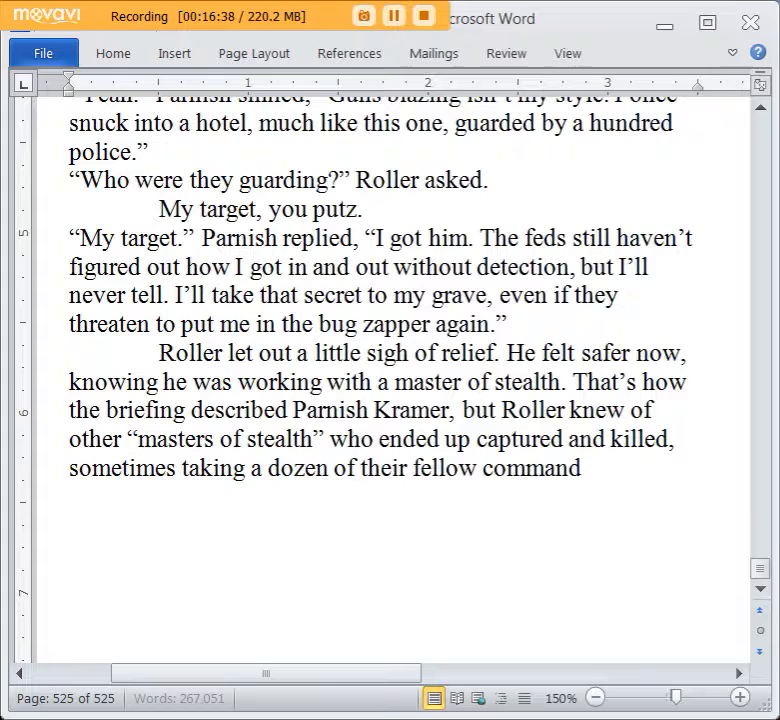
type("os with.")
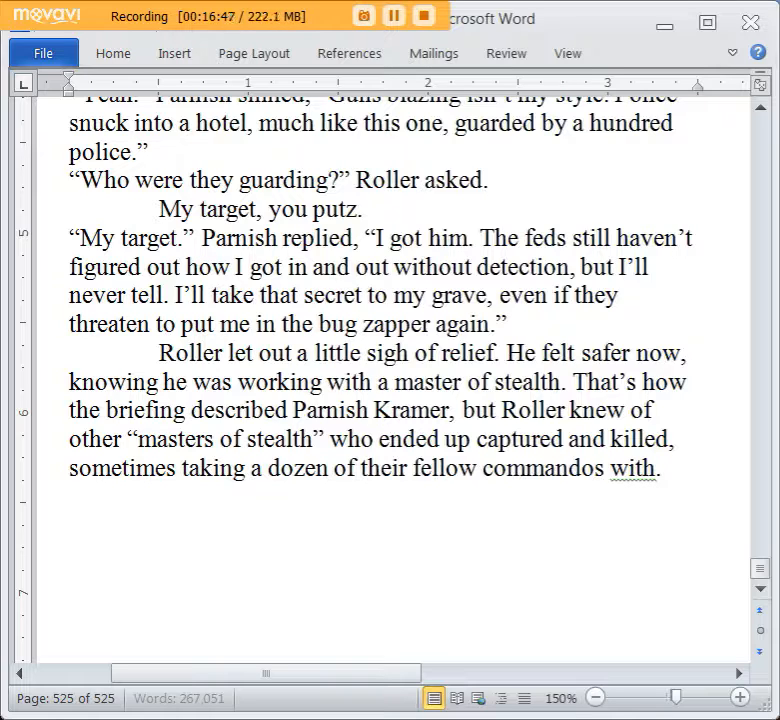
key("Return")
key("Return")
type("“We get in and o")
type("ut quickly,")
type("it'")
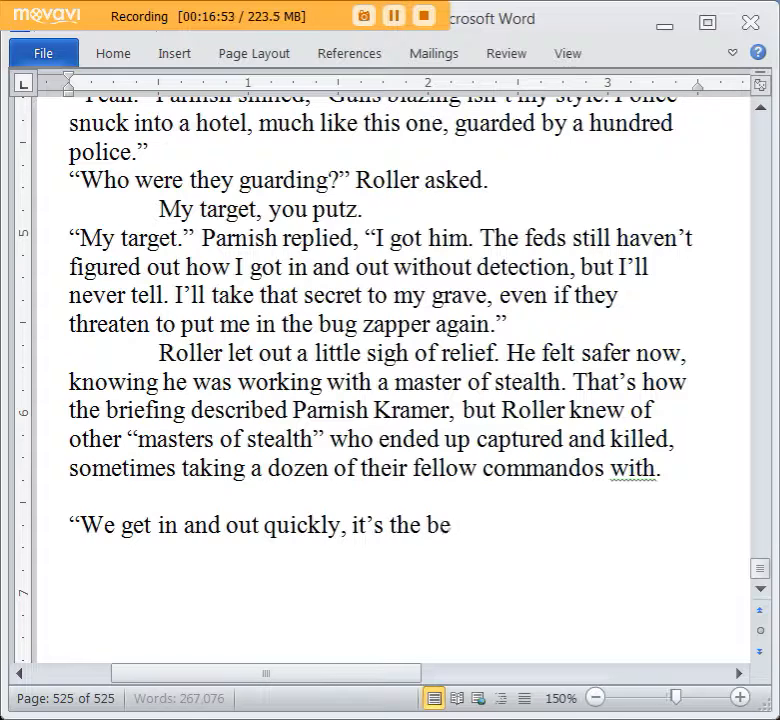
key("BackSpace")
key("BackSpace")
key("BackSpace")
key("BackSpace")
key("BackSpace")
key("BackSpace")
key("BackSpace")
key("BackSpace")
key("BackSpace")
key("BackSpace")
key("BackSpace")
key("BackSpace")
key("BackSpace")
key("BackSpace")
key("BackSpace")
key("BackSpace")
key("BackSpace")
key("BackSpace")
key("BackSpace")
key("BackSpace")
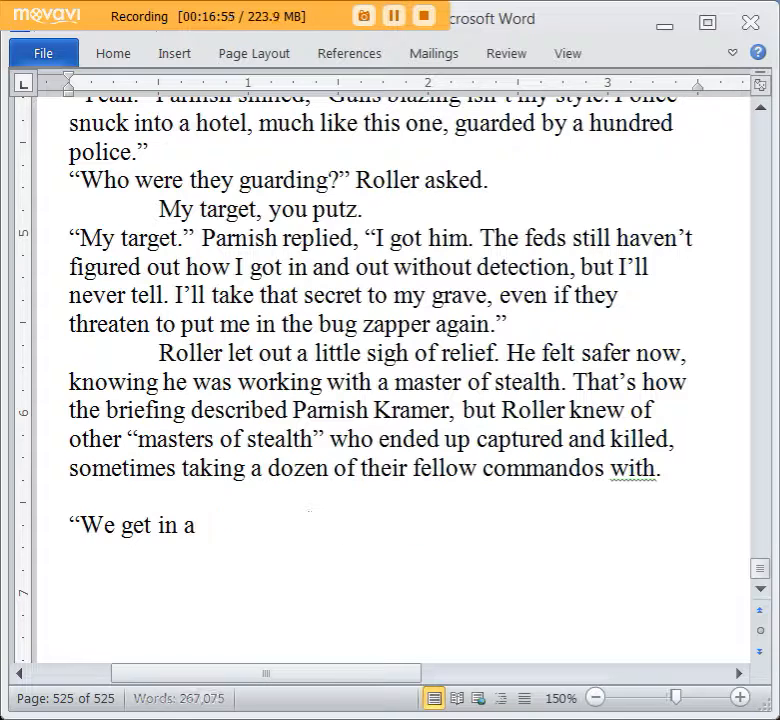
key("BackSpace")
key("BackSpace")
key("BackSpace")
key("BackSpace")
key("BackSpace")
key("BackSpace")
key("BackSpace")
key("BackSpace")
Write the dialogue line “You’re safe with me.” Parnish reassured the men, “Just don’t fuck up and you’ll okay.”.
type("You're")
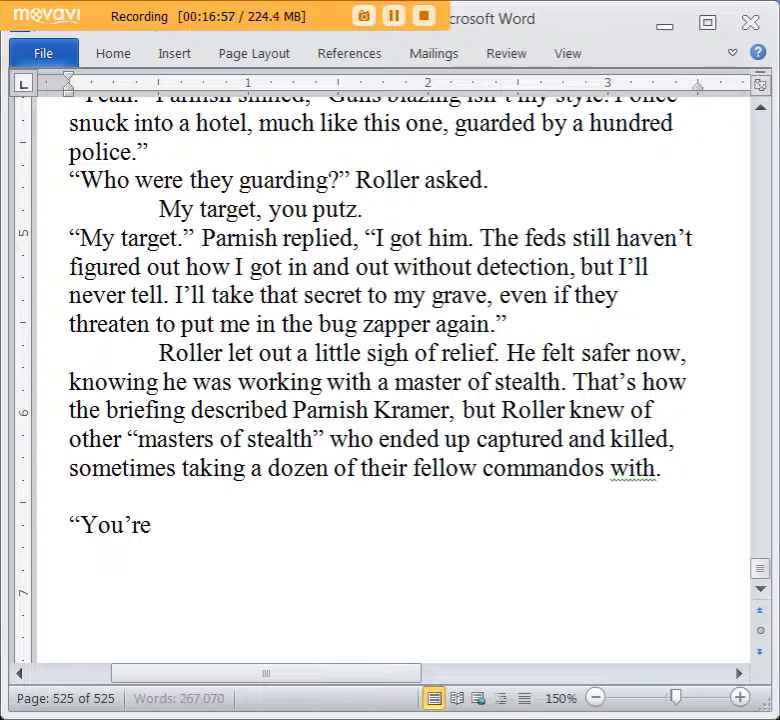
type(" safe with")
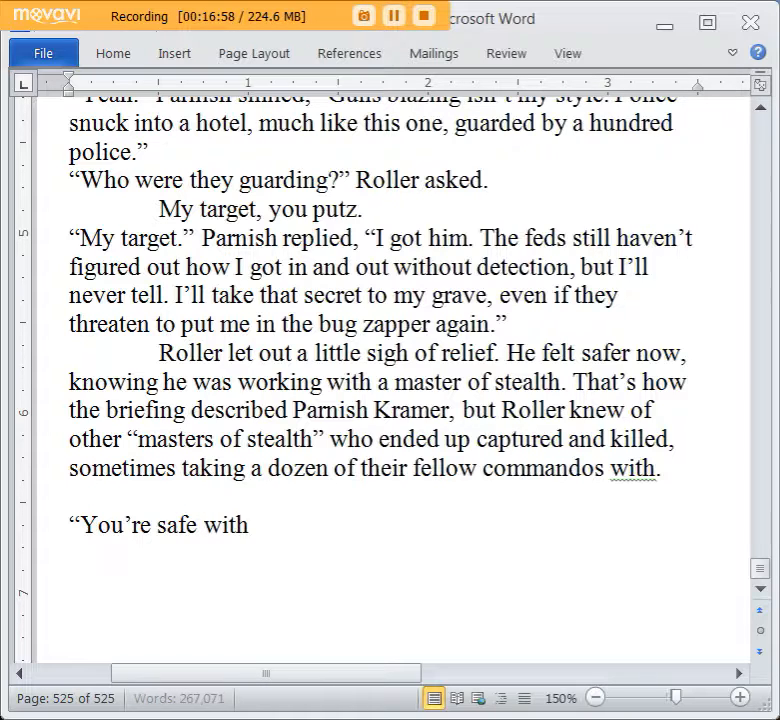
type(" me.” Parnish rea")
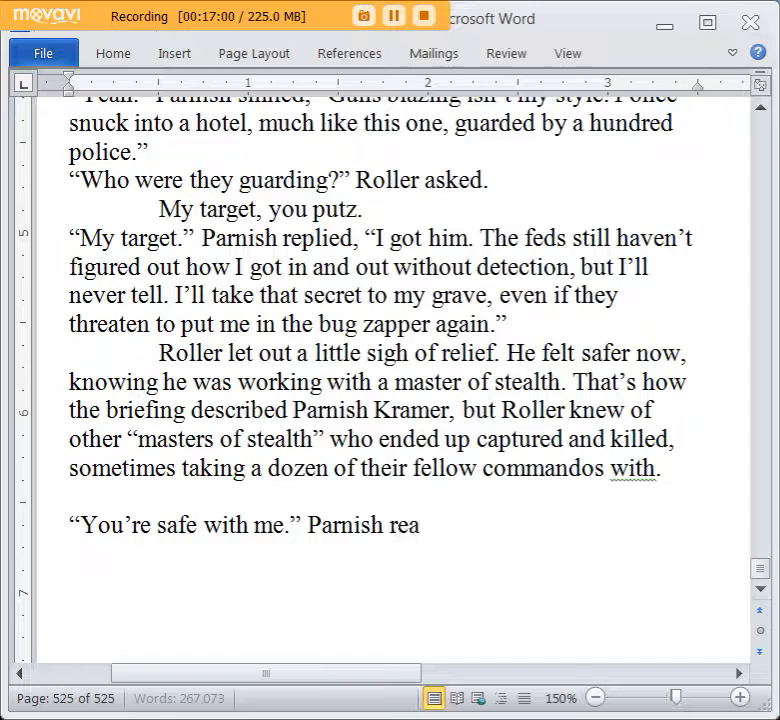
type("ssured the men, “J")
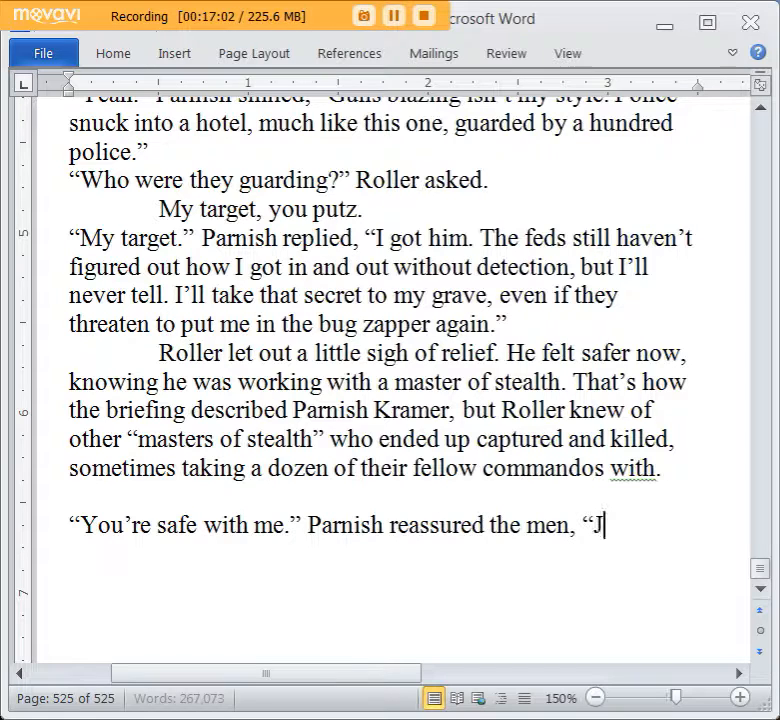
type("ust don’t fuck u")
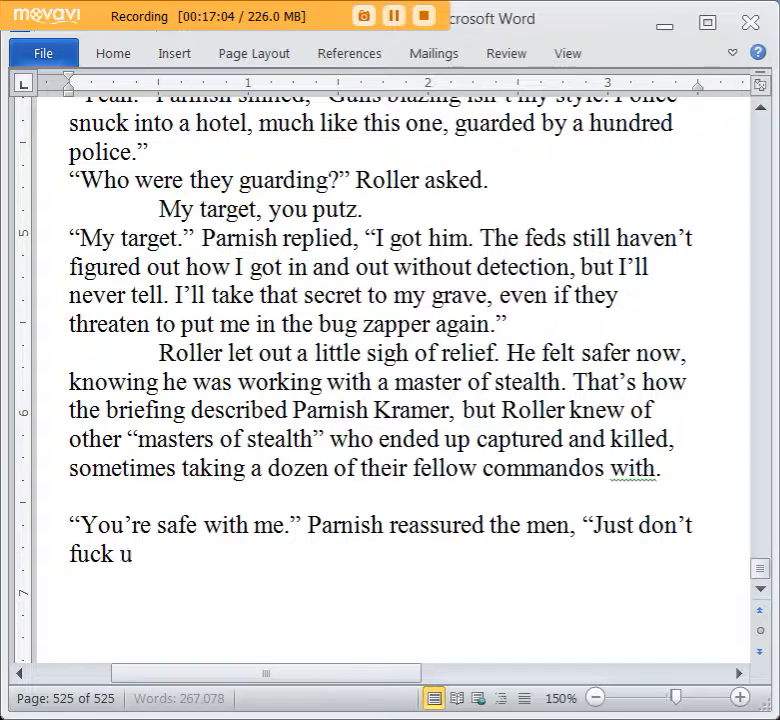
type("p and you’ll okay.”")
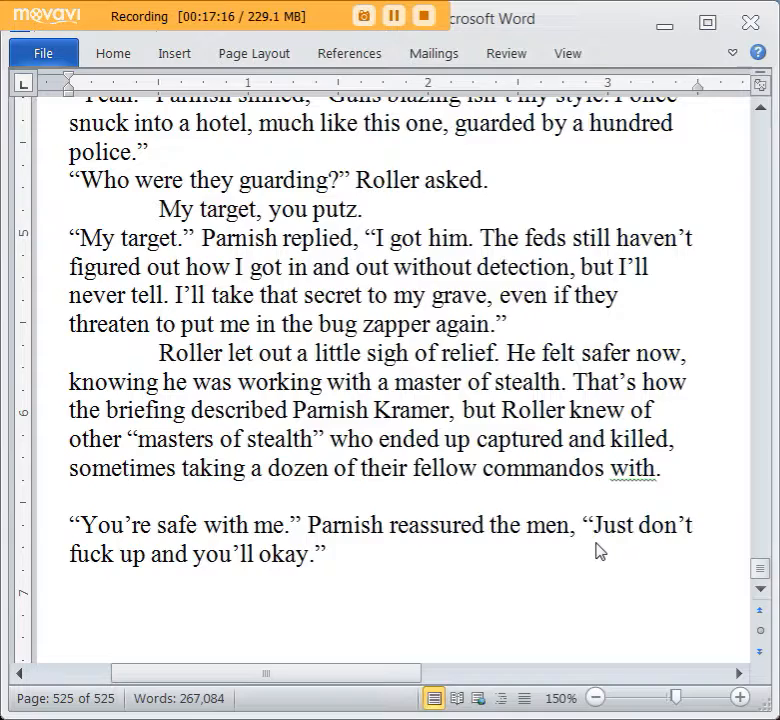
Below a blank line, start an indented paragraph with “Ten minutes later, Parnish and his men were still on the first floor.”.
scroll(597, 552, "down", 2)
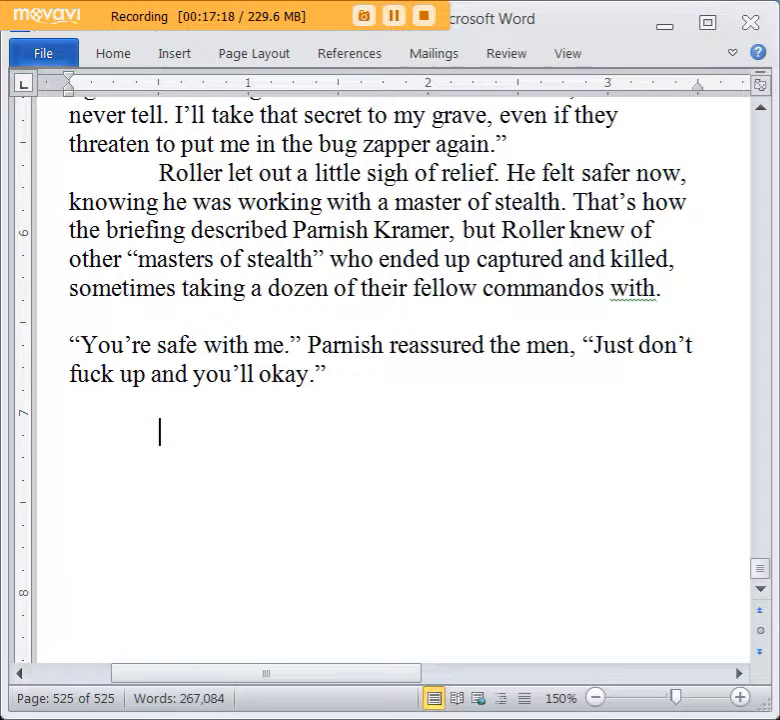
type("Ten minutes later, Pa")
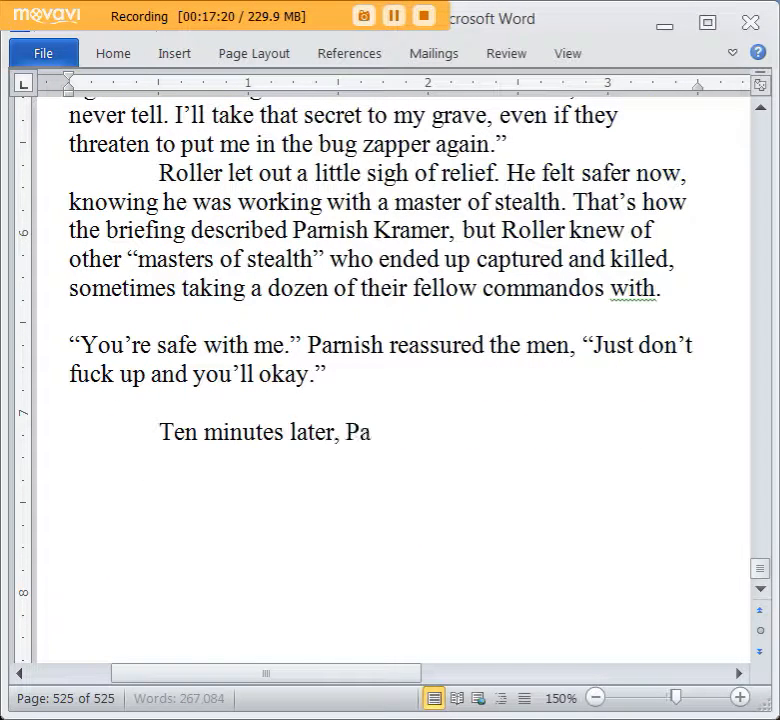
type("rnish and his men were still on the first floor")
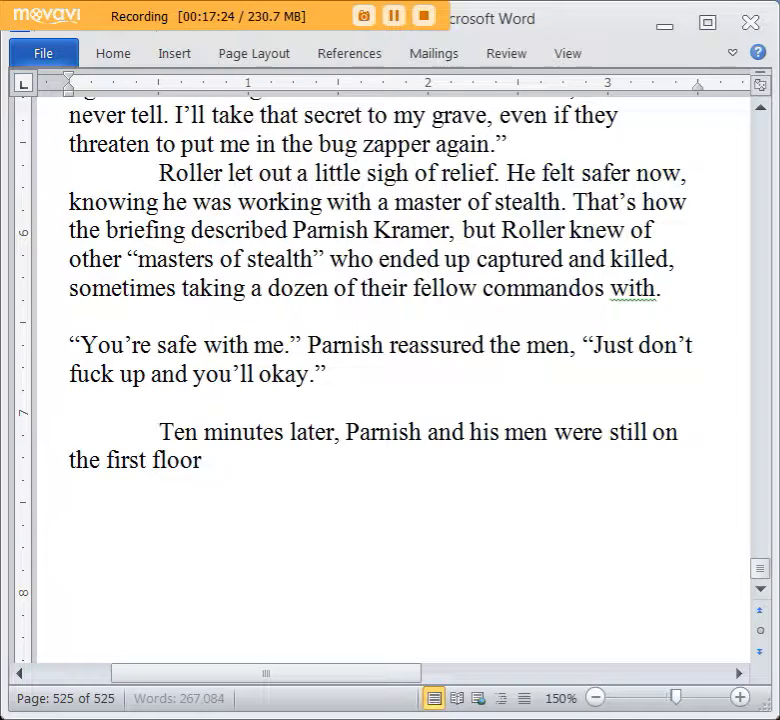
type(". They hadn't killed")
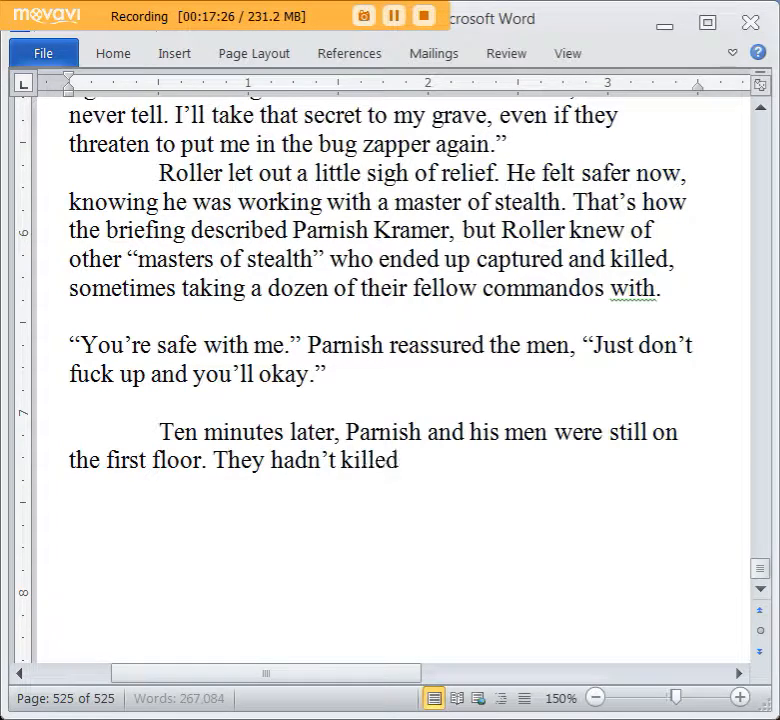
type(" anyone yet, and they w")
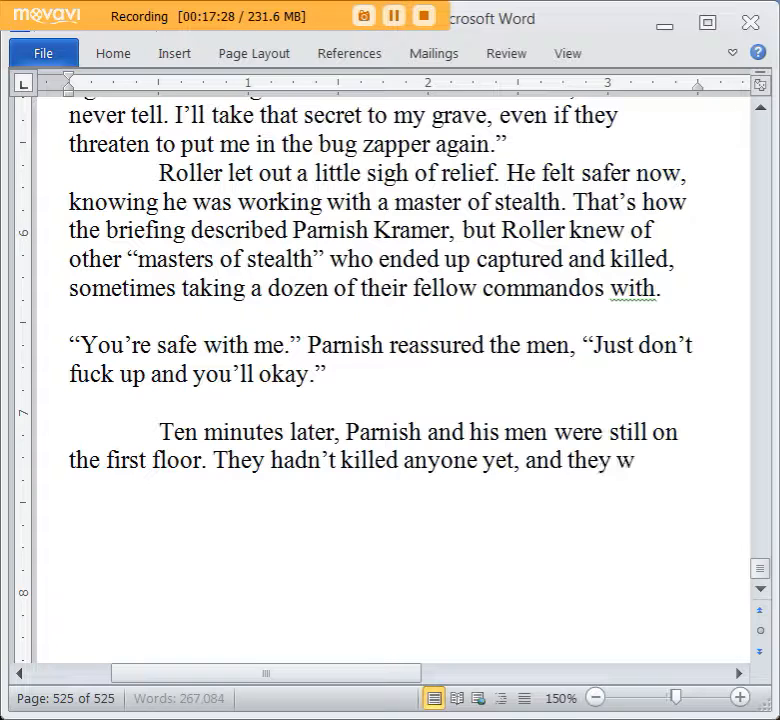
type("ere still being st")
type("ealthy, despite their d")
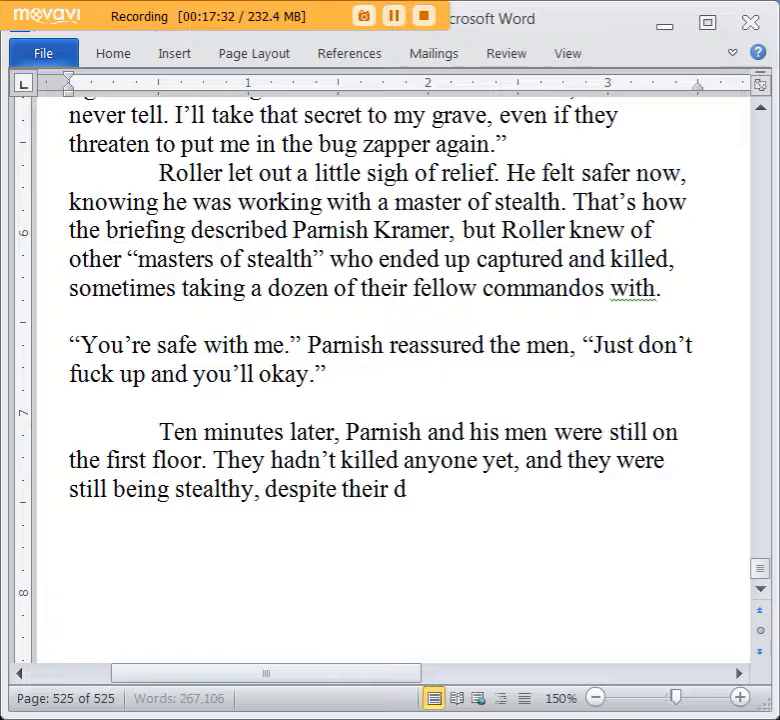
type("isguises. They")
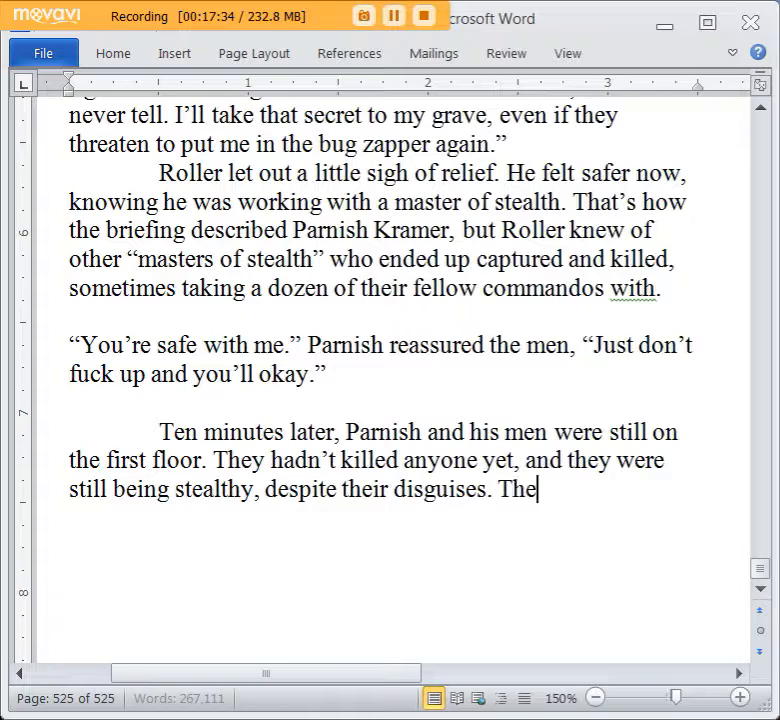
Start the following sentence over with “After cleaning the last checkpoint to the rear of the”.
key("BackSpace")
key("BackSpace")
key("BackSpace")
key("BackSpace")
type("Parnish a")
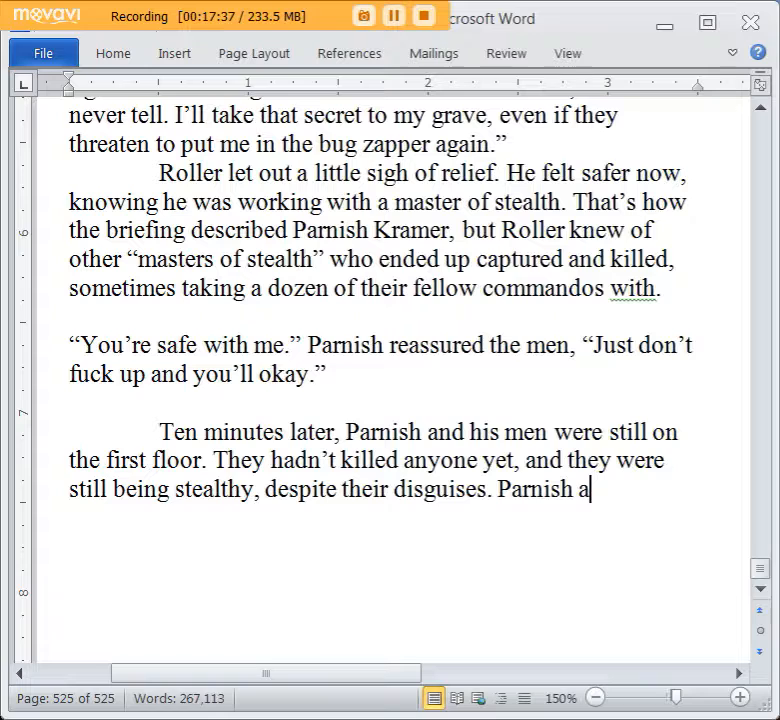
key("BackSpace")
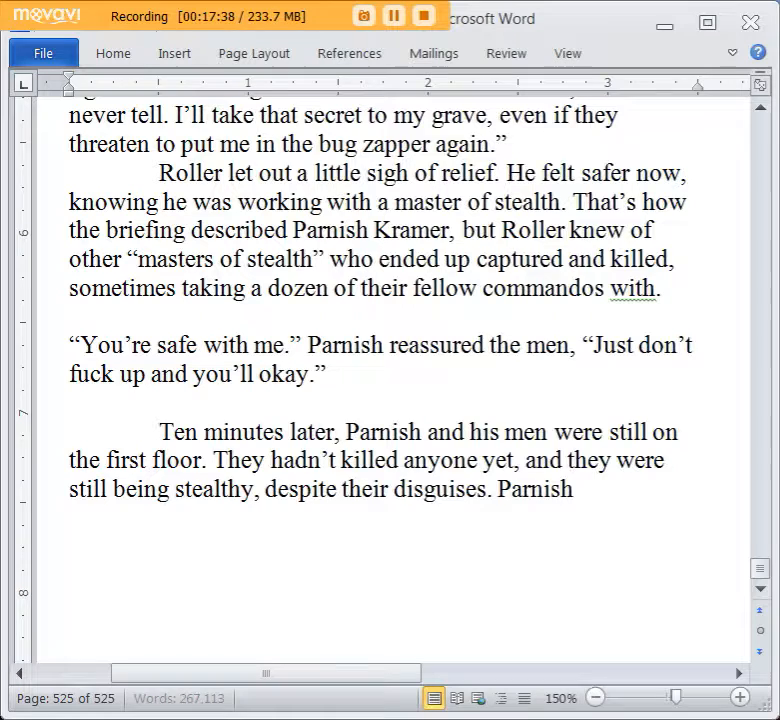
key("BackSpace")
type("After")
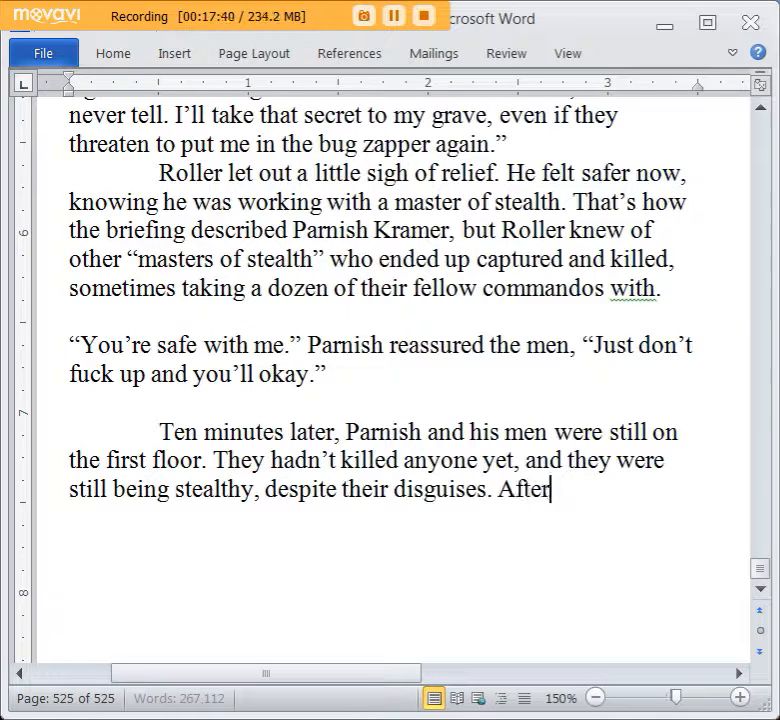
type(" cleaning the last check")
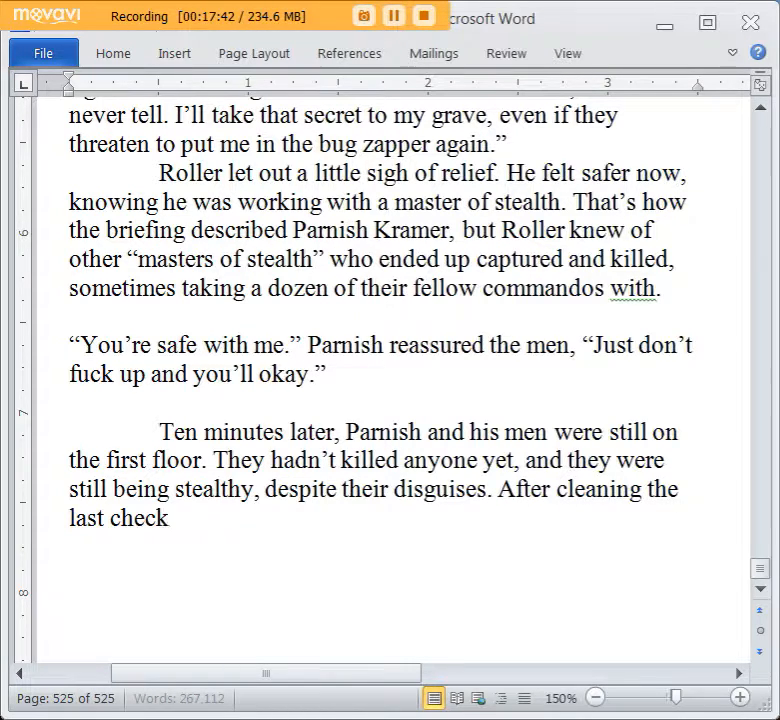
type("point to the rea")
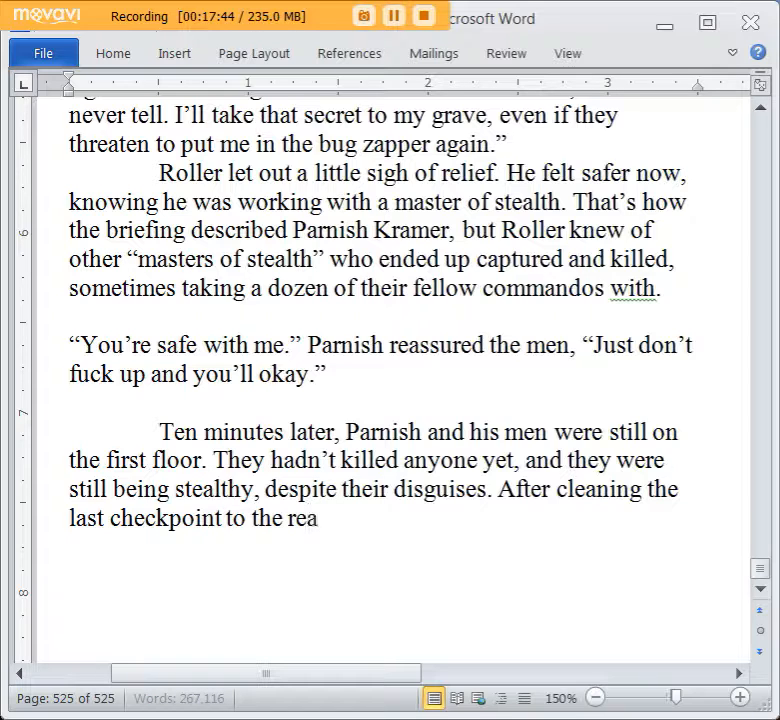
type("r of the bui")
key("BackSpace")
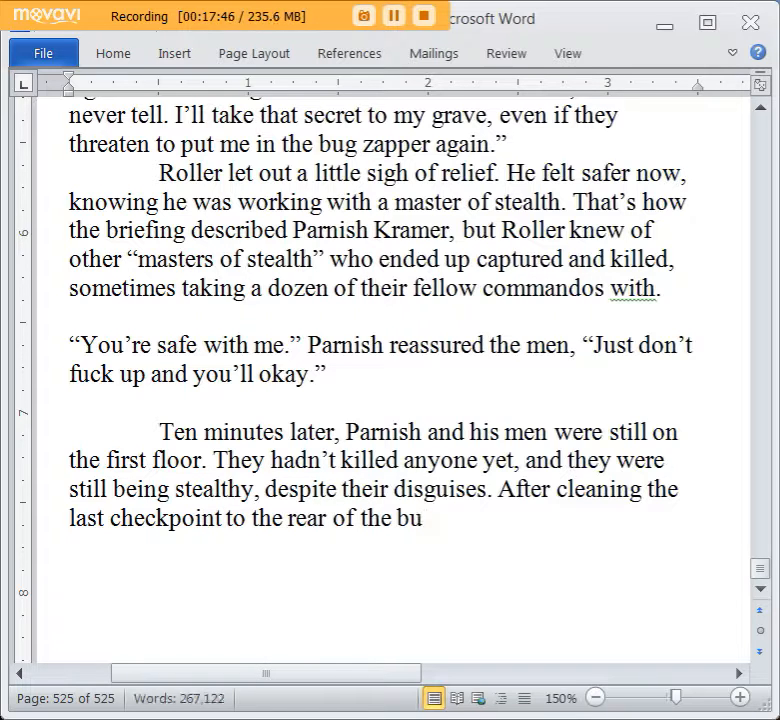
Replace the wording following “After” with “getting clear of the last checkpoint to the rear of the hotel,”.
left_click_drag(625, 505, 594, 491)
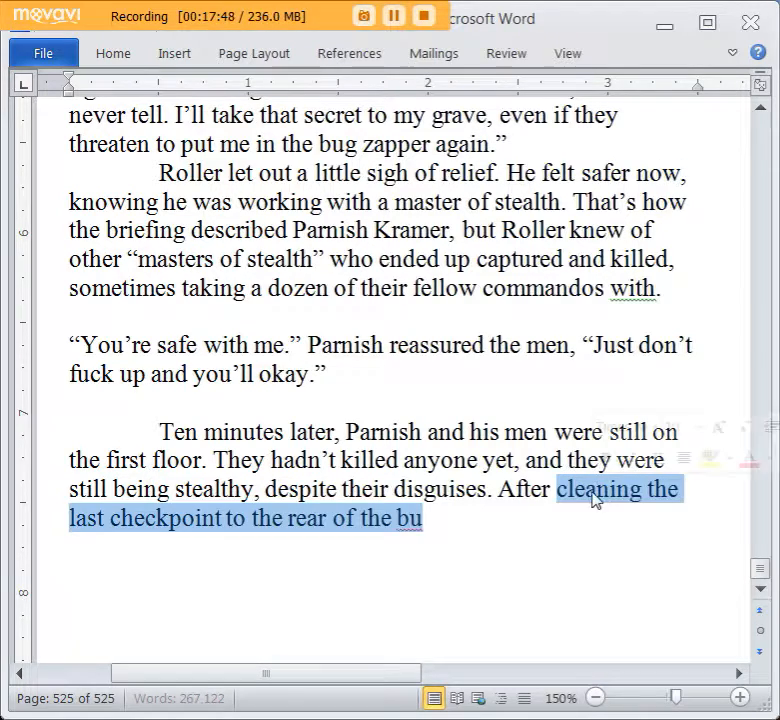
type("getting clear")
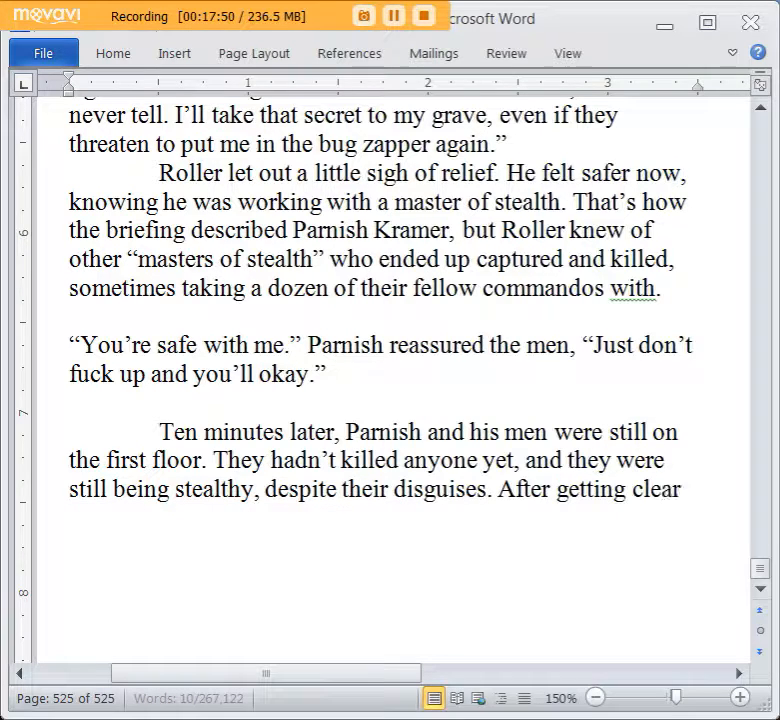
type(" of the last checkpii")
key("BackSpace")
key("BackSpace")
type("oint to the rear of")
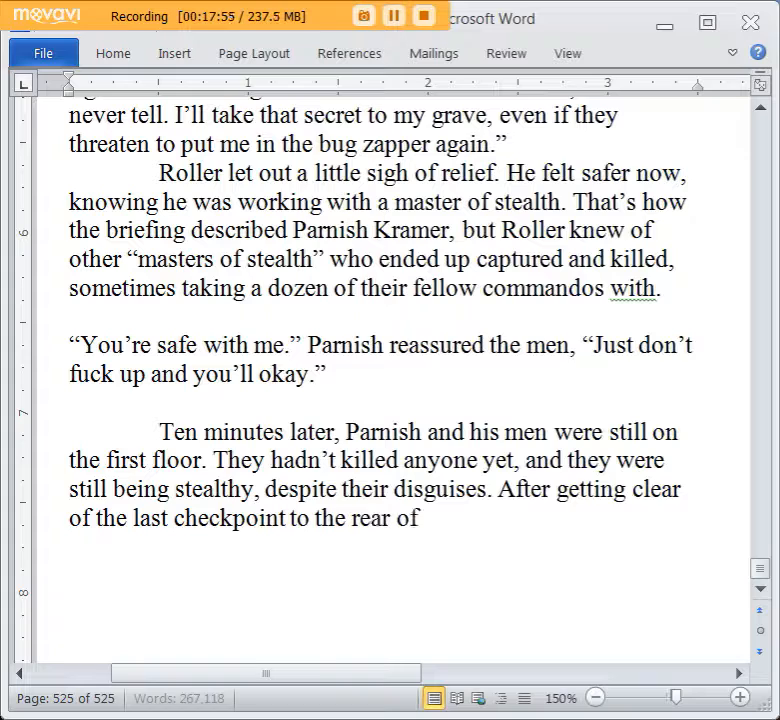
type(" the bu")
key("BackSpace")
key("BackSpace")
type("hotel,")
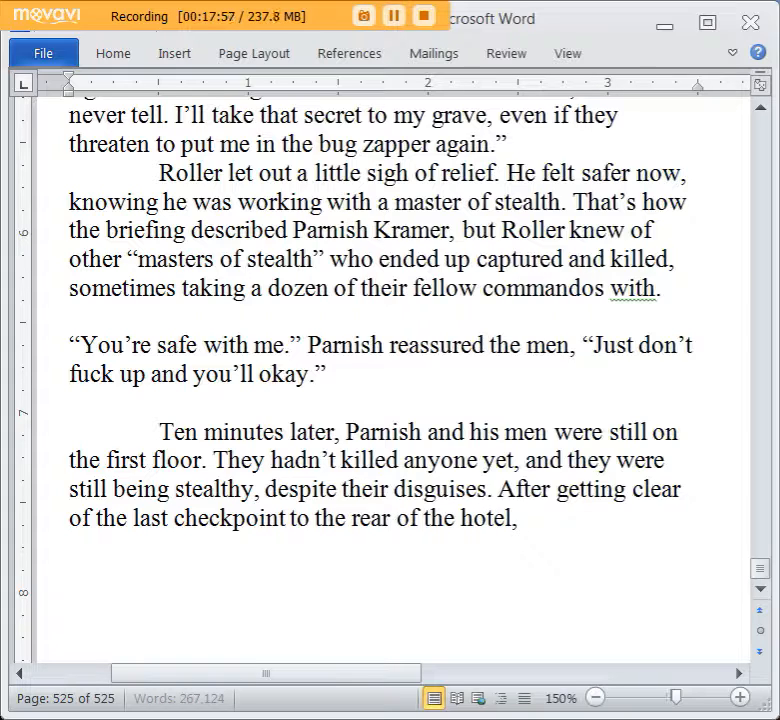
type(" Parnish and his")
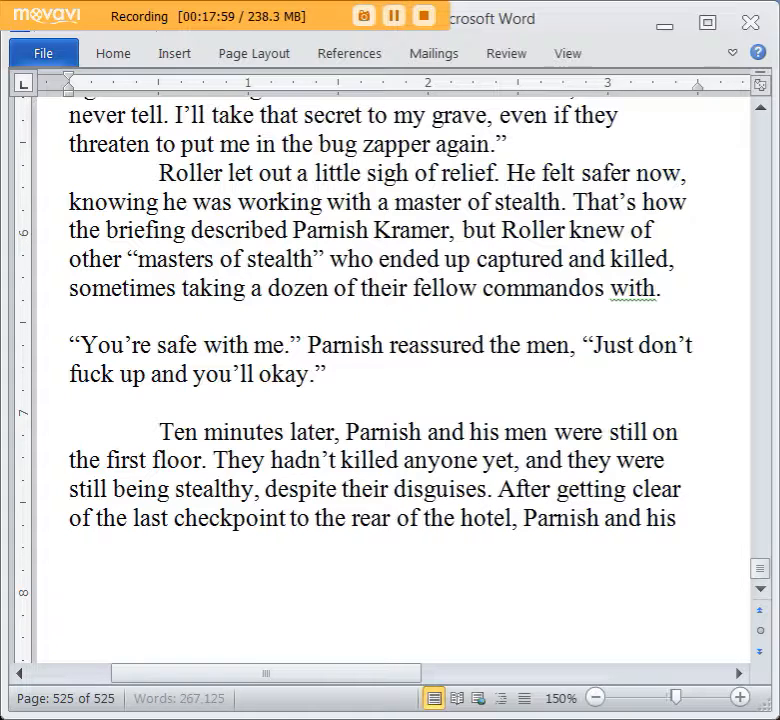
type(" men stepped out of the")
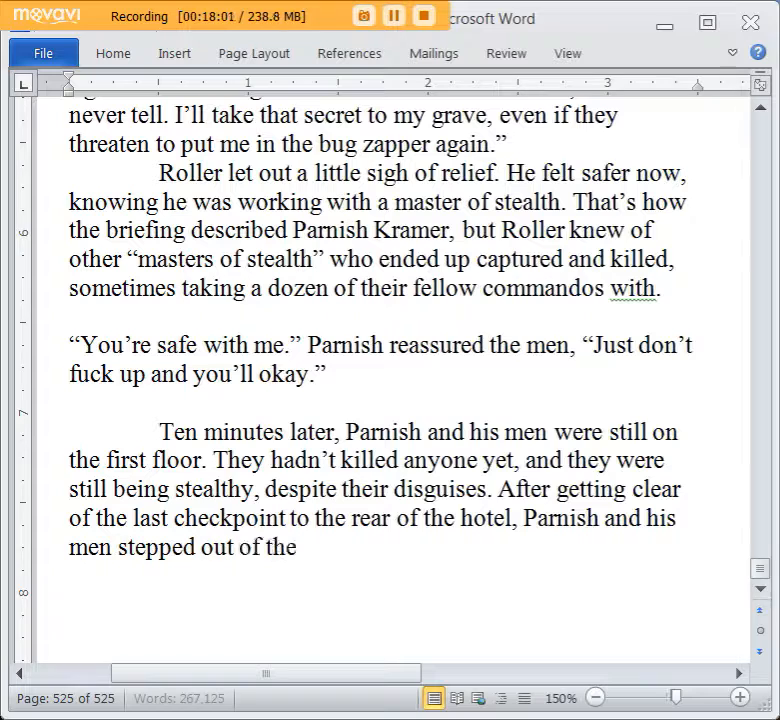
type(" sahdo")
Finish the sentence with “Parnish and his men stepped out of the shadows.”.
key("BackSpace")
key("BackSpace")
key("BackSpace")
key("BackSpace")
type("had")
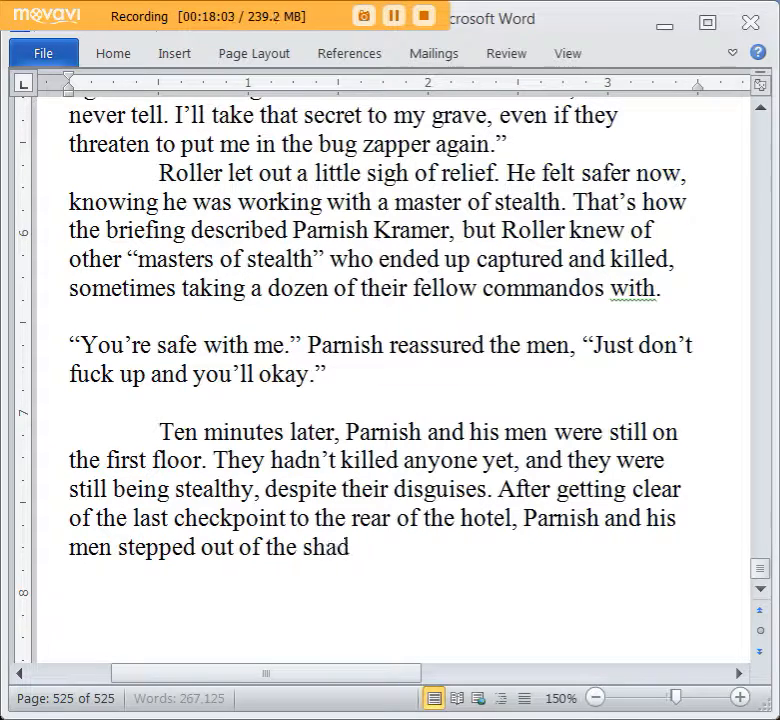
type("ows.")
On a new line, write “Okay, remember you’re a dirty collaborator.” Parnish said to his men.
key("Return")
type("\"Oka")
type("y, remember you’re")
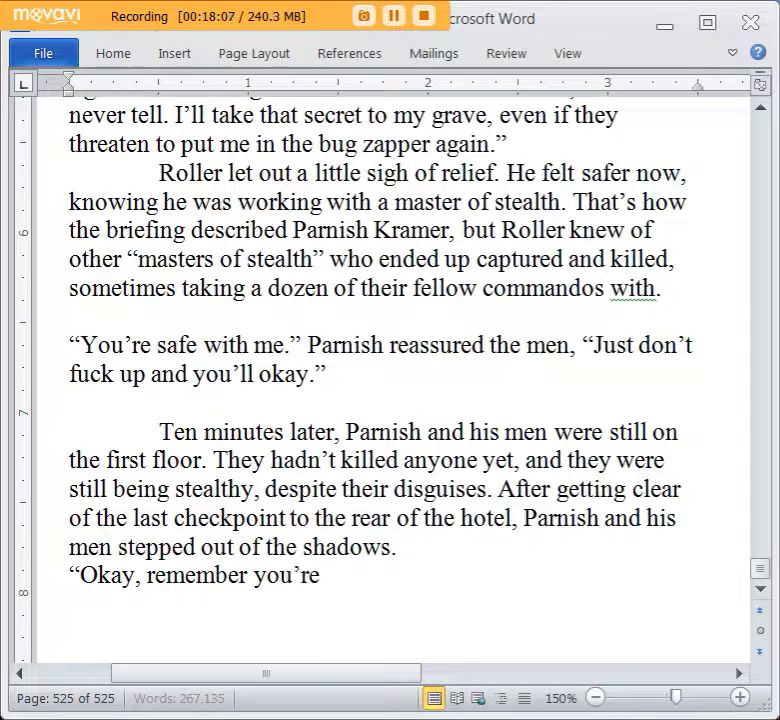
type("u're a dirty collabor")
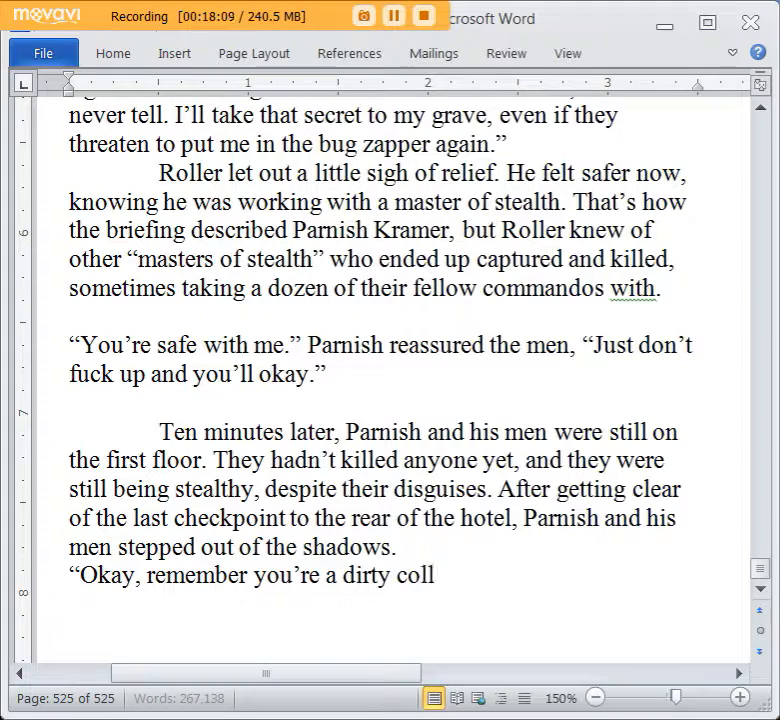
type("ator.\"")
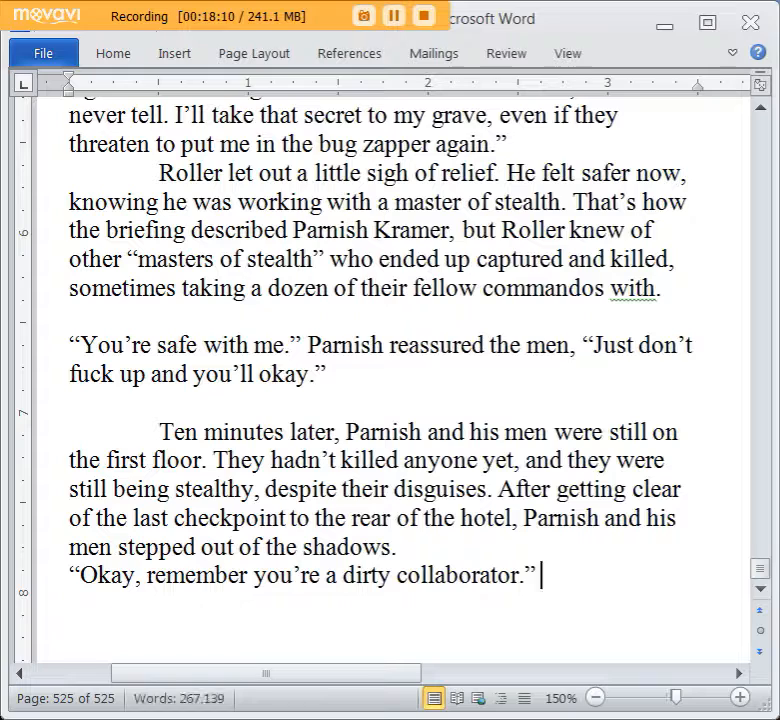
type(" Parnish said")
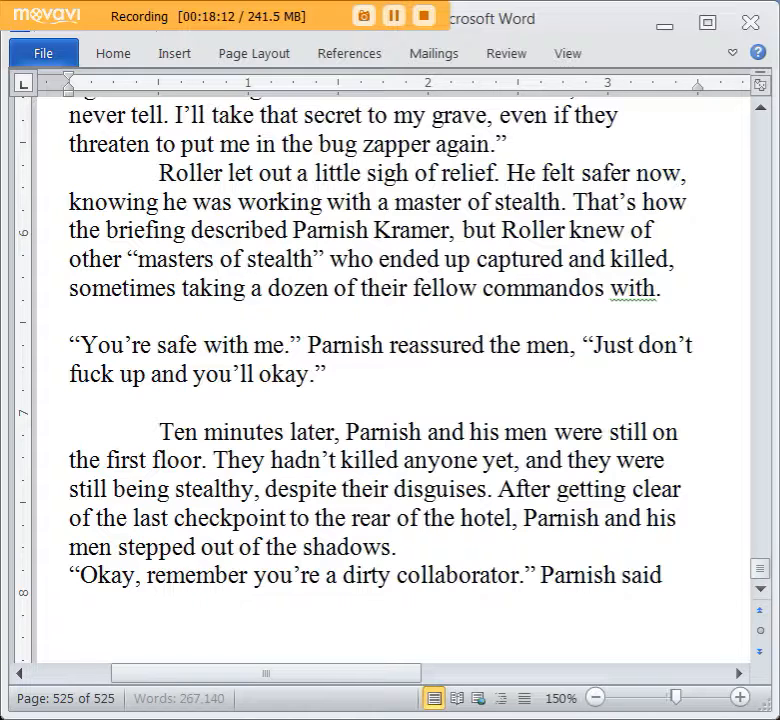
type(" to his men")
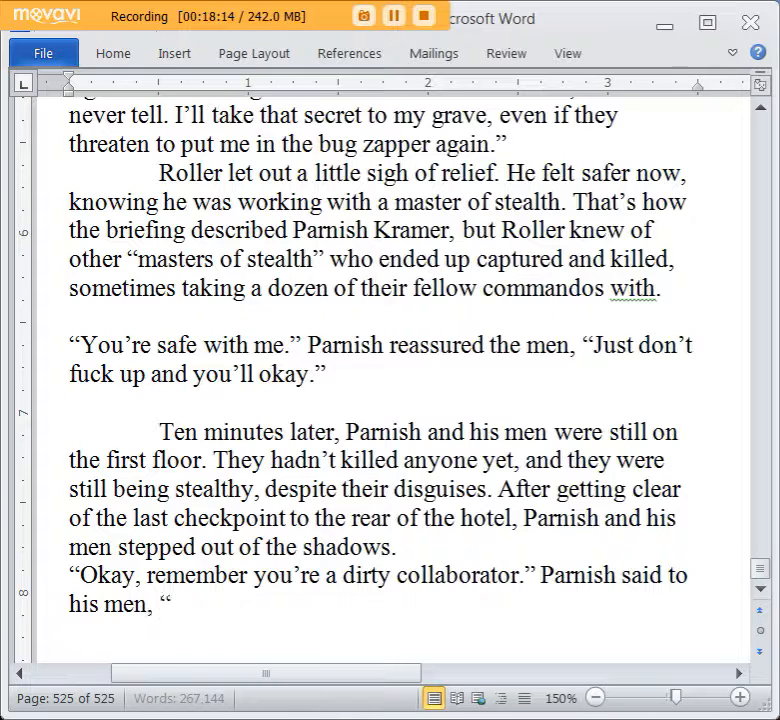
type(", “Be subm")
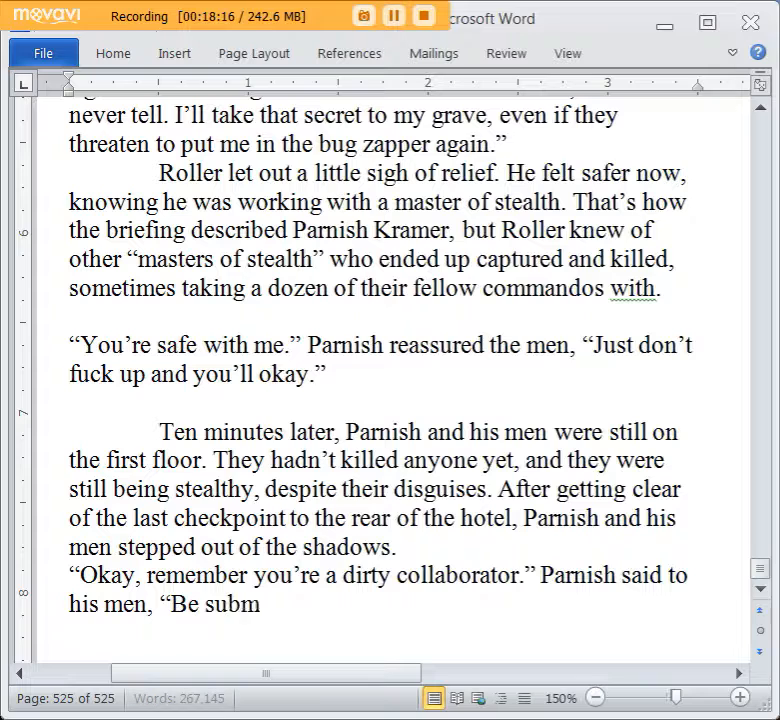
type("issive, don't mk")
Continue Parnish's line to his men with “Be submissive, don’t make eye contact too often, address”.
key("BackSpace")
type("ake eye cotac")
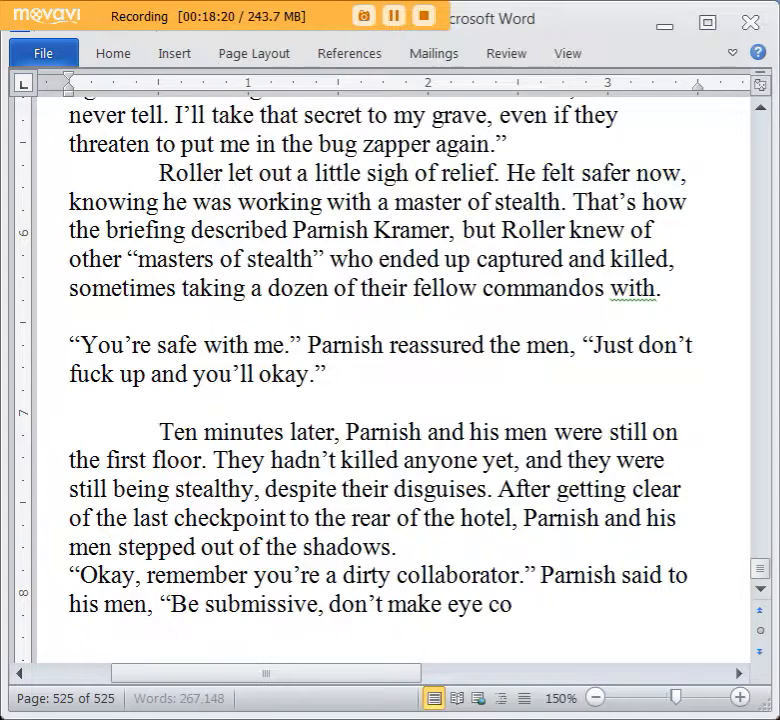
key("BackSpace")
key("BackSpace")
key("BackSpace")
type("ntact to")
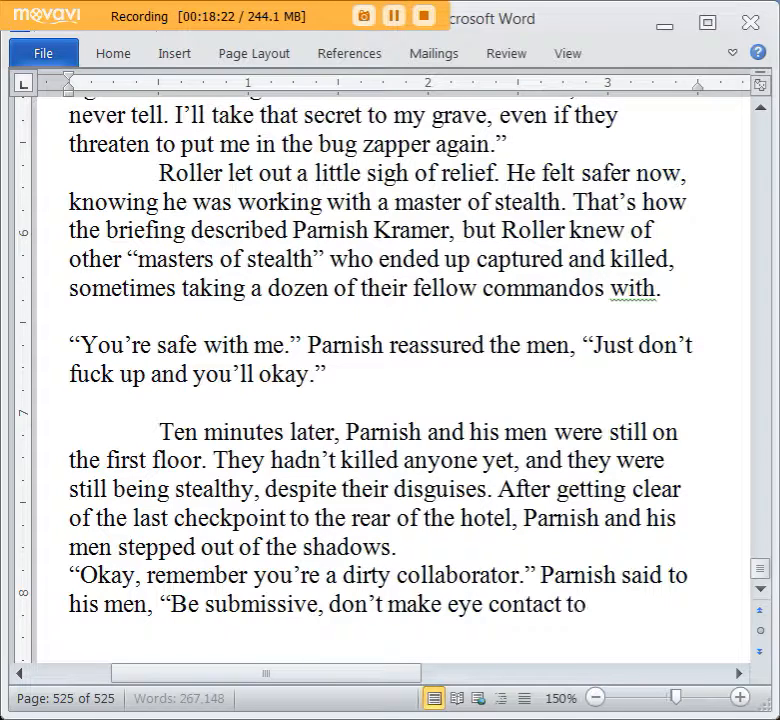
type("o often, addre")
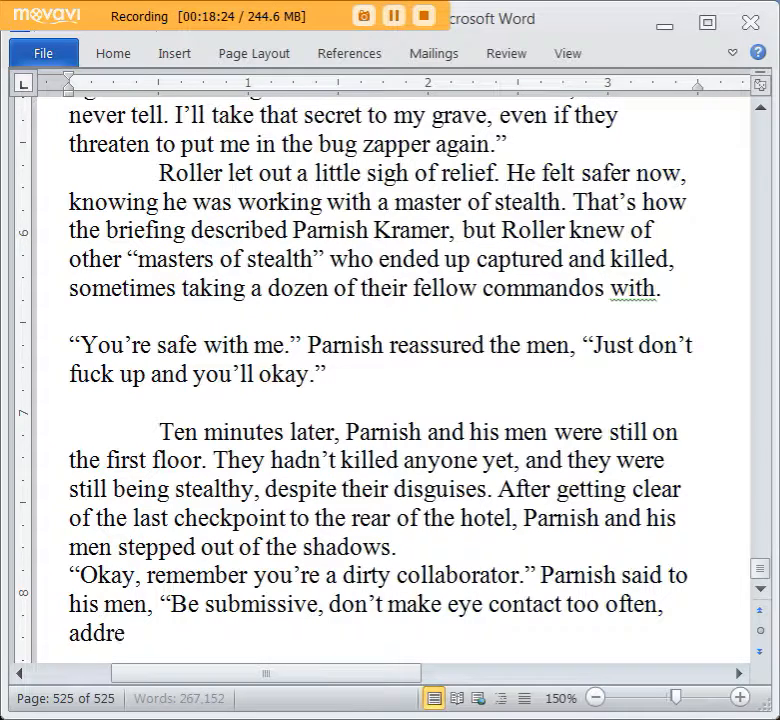
type("ss every Jade, evne th")
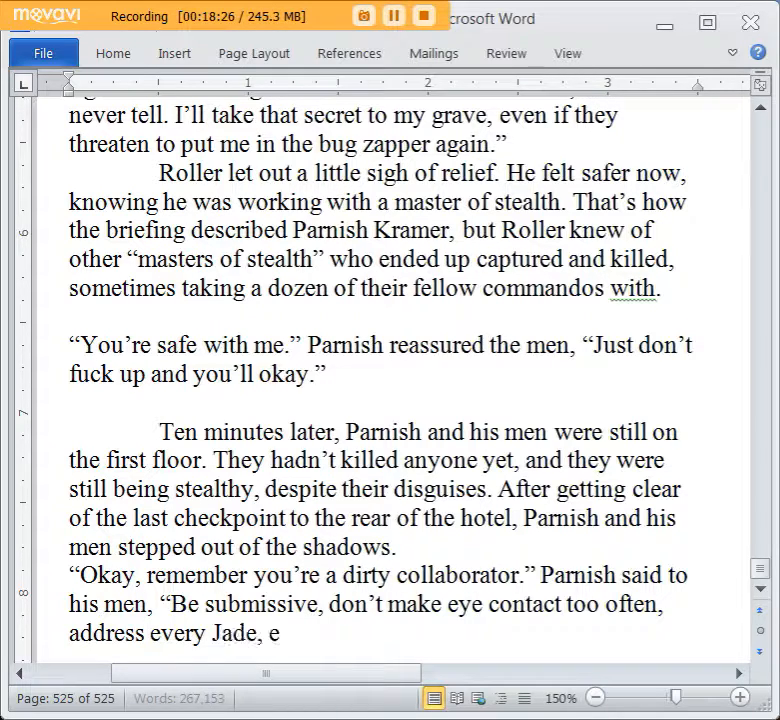
key("BackSpace")
key("BackSpace")
key("BackSpace")
key("BackSpace")
type("en the")
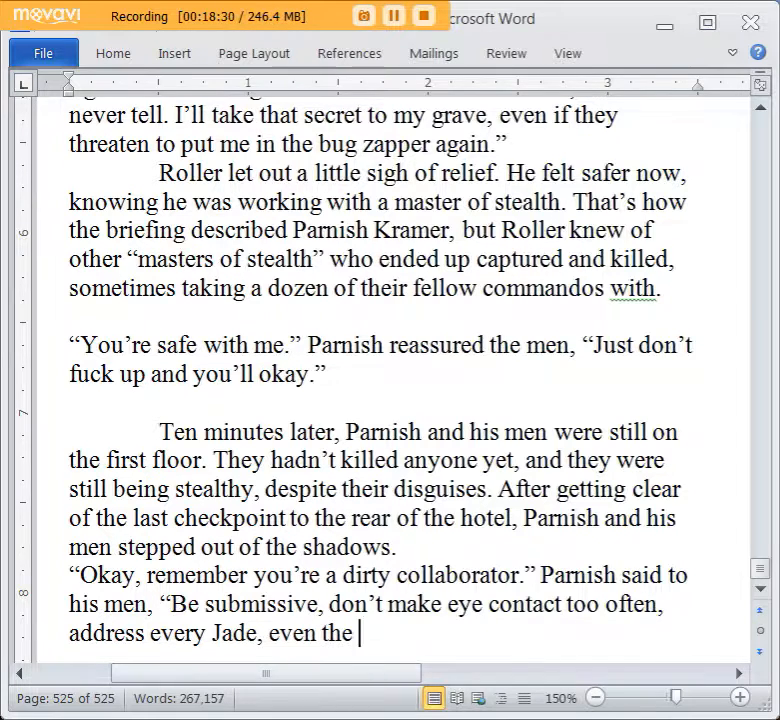
scroll(688, 348, "down", 3)
left_click_drag(358, 364, 169, 374)
key("BackSpace")
Finish Parnish's instruction after “address” with “every officer with a sir and a salute.” and close the quotation.
type("every officr wi")
key("BackSpace")
key("BackSpace")
key("BackSpace")
key("BackSpace")
type("er with a si")
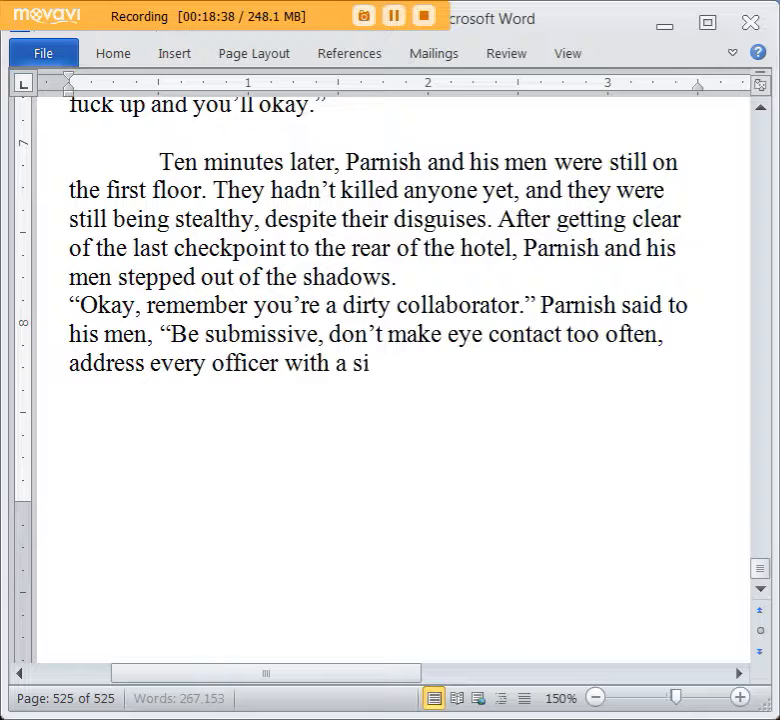
type("r and a salute.")
type("\"")
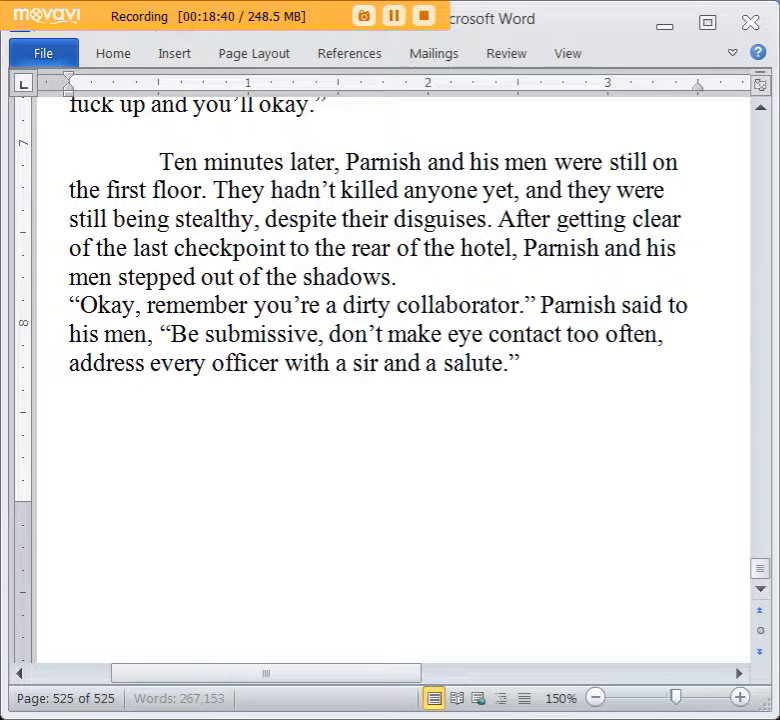
On a new line, write “And the men lower than officers?” Tolker asked.
key("Return")
type("\"And the pr")
key("BackSpace")
key("BackSpace")
type("men lower than officers?\"")
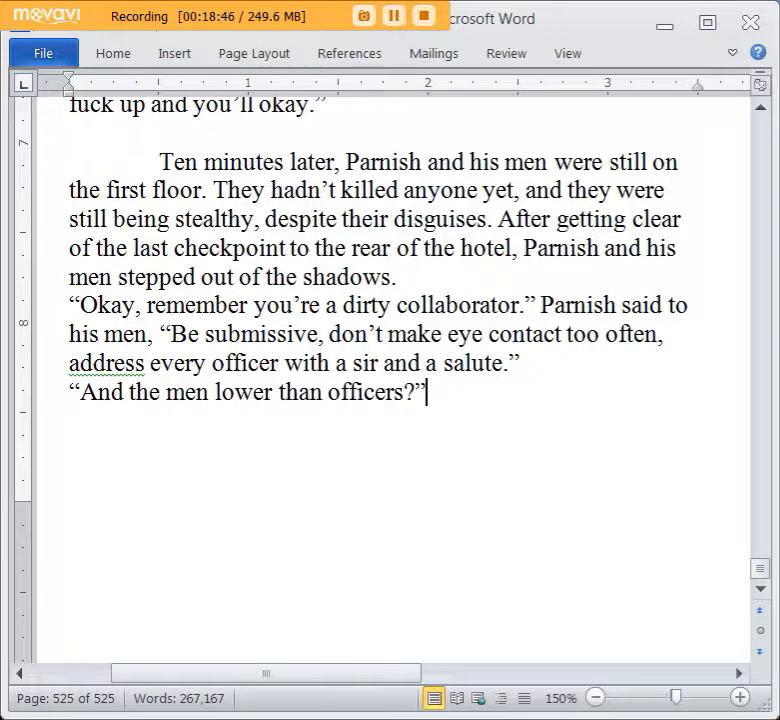
type(" T")
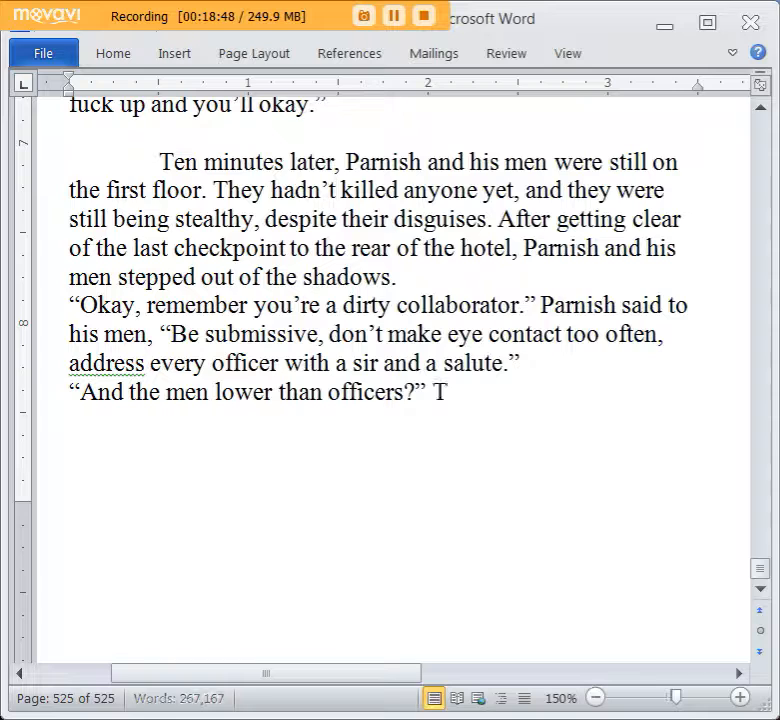
type("olker asked.")
Begin the reply on a new line with “Every Jade, even a private, is technically higher than any non Jade collaborator, even”.
key("Return")
type("\"Every")
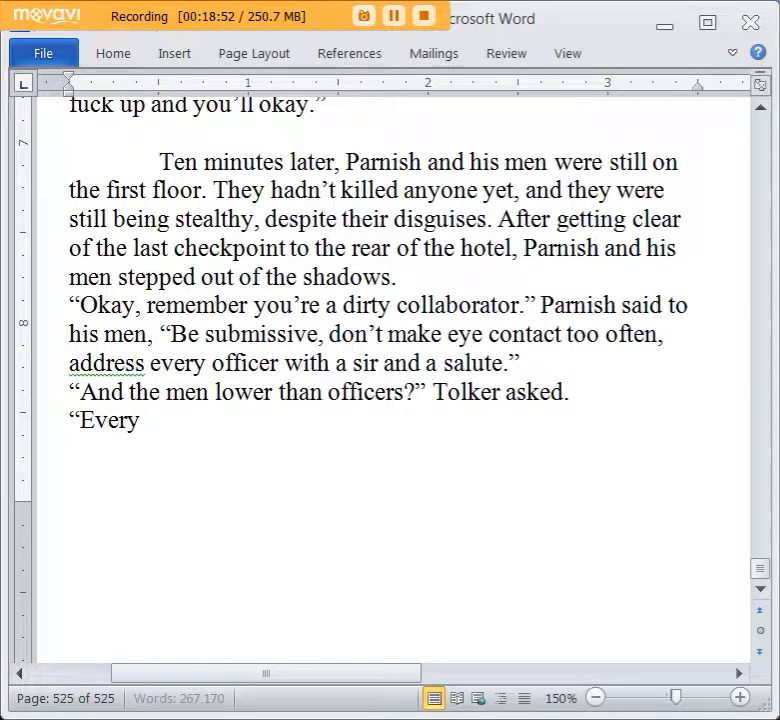
type(" Jade, even a priate")
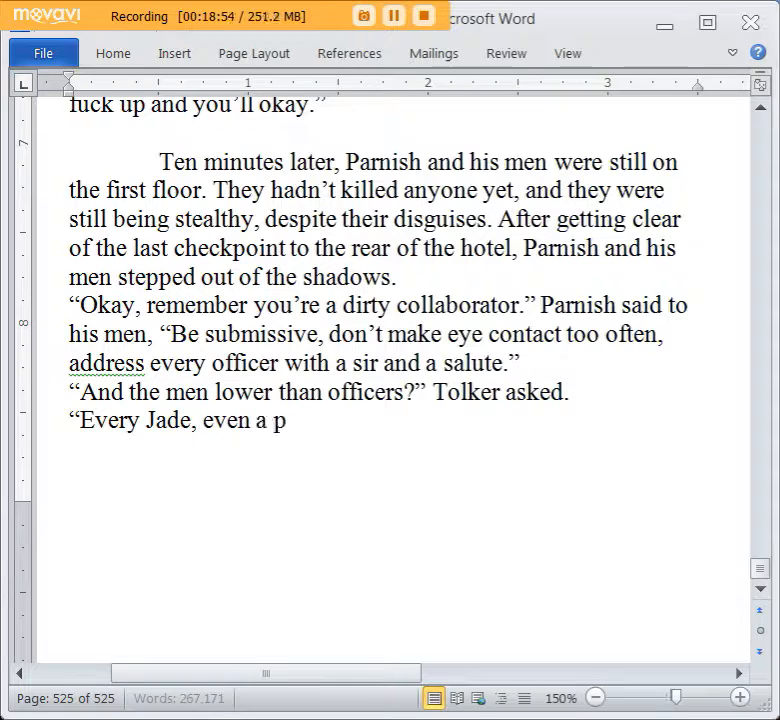
key("BackSpace")
key("BackSpace")
type("vate, is te")
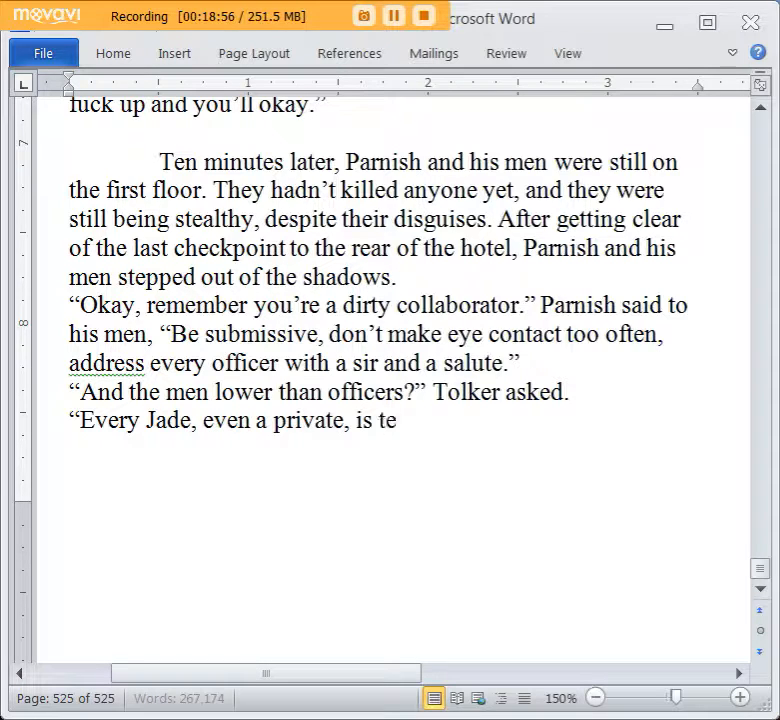
type("chnically higher")
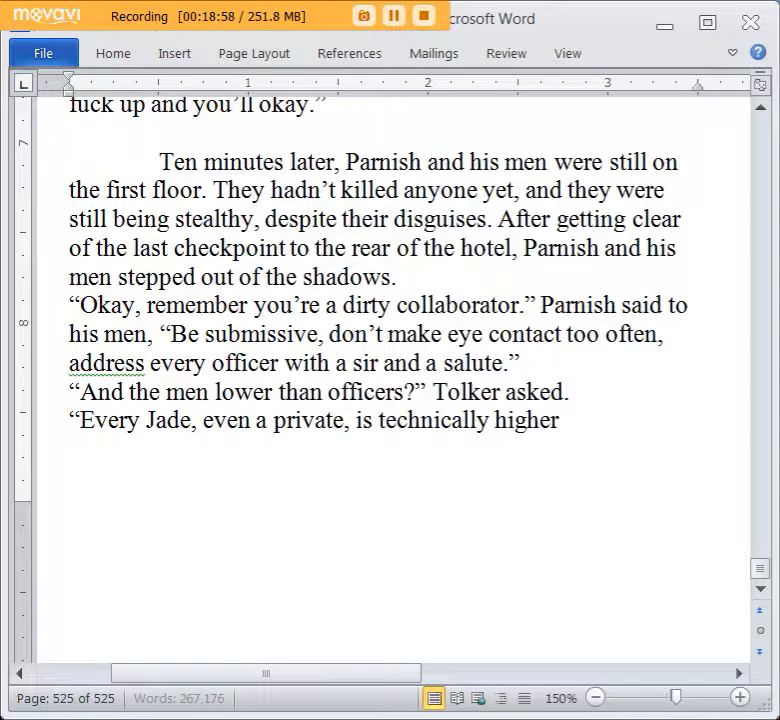
type(" than any n")
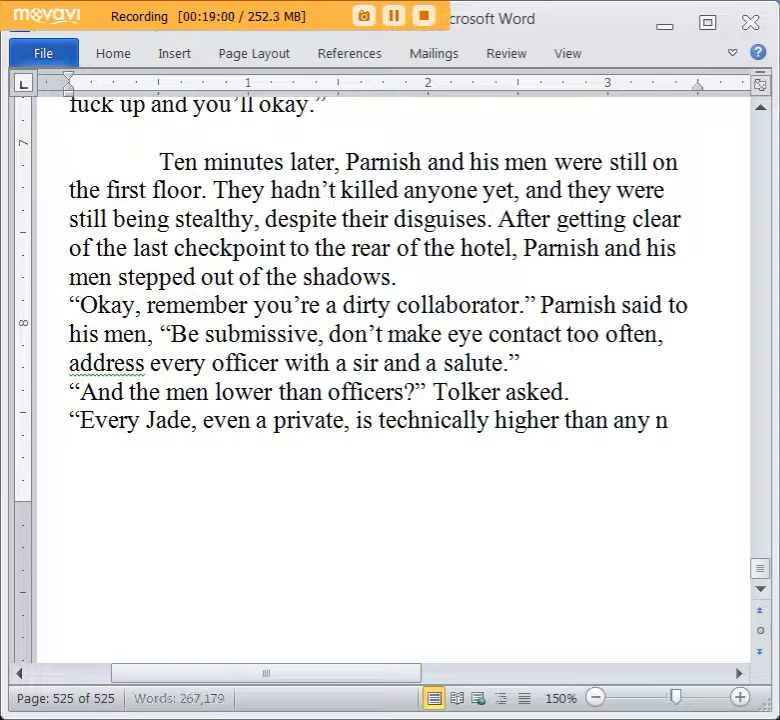
type("on Jade collabor")
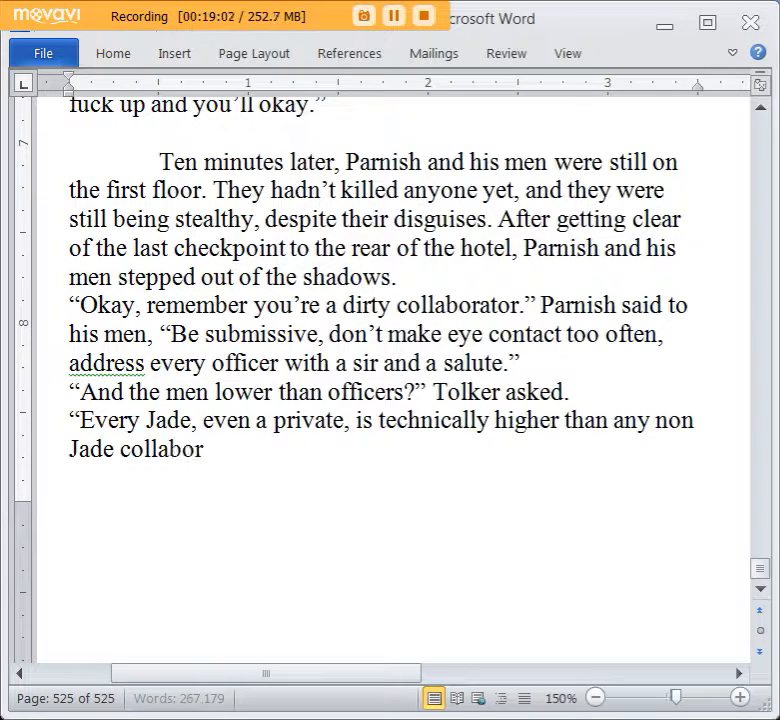
type("ator, even the")
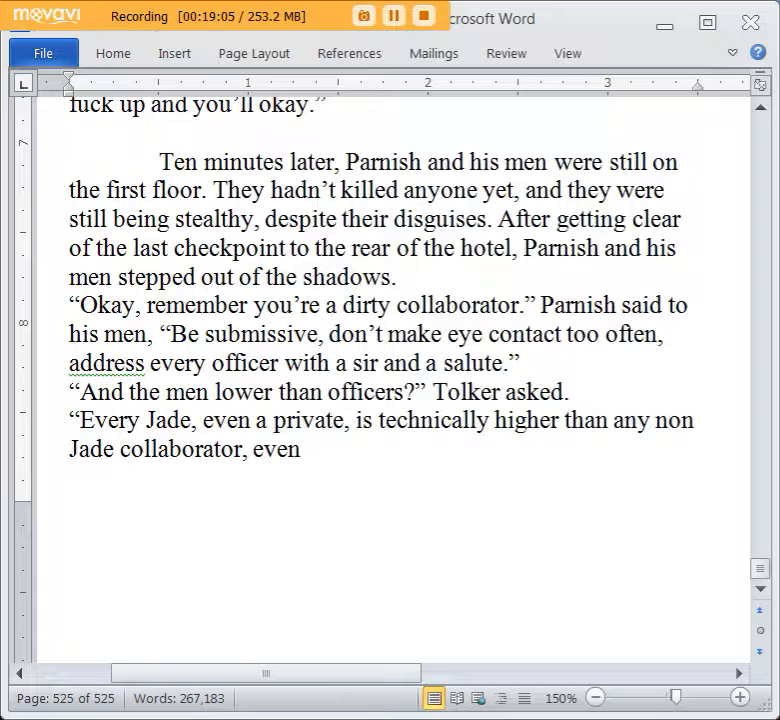
key("BackSpace")
key("BackSpace")
Continue the reply with “collaborator generals, but don’t salute them or act submissive to them”.
type("collaboraotr")
key("BackSpace")
key("BackSpace")
key("BackSpace")
type("tor generals, but do")
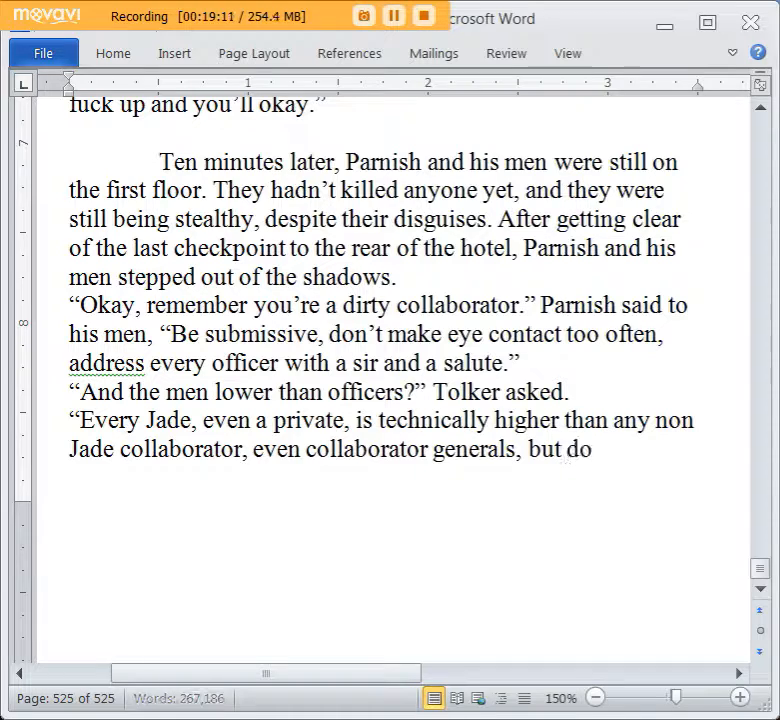
type("n't salute them or")
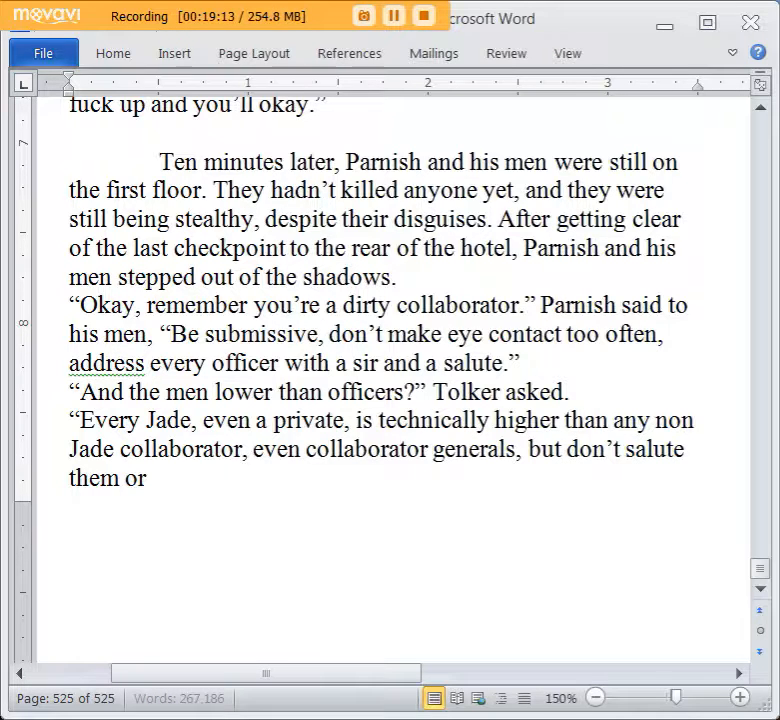
type(" act submissive")
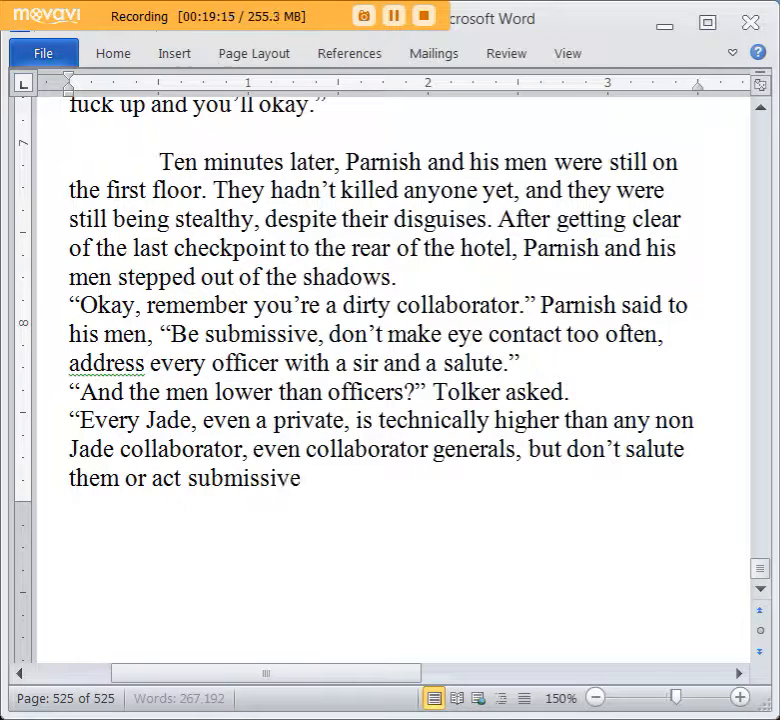
type(" to them.\" Parn")
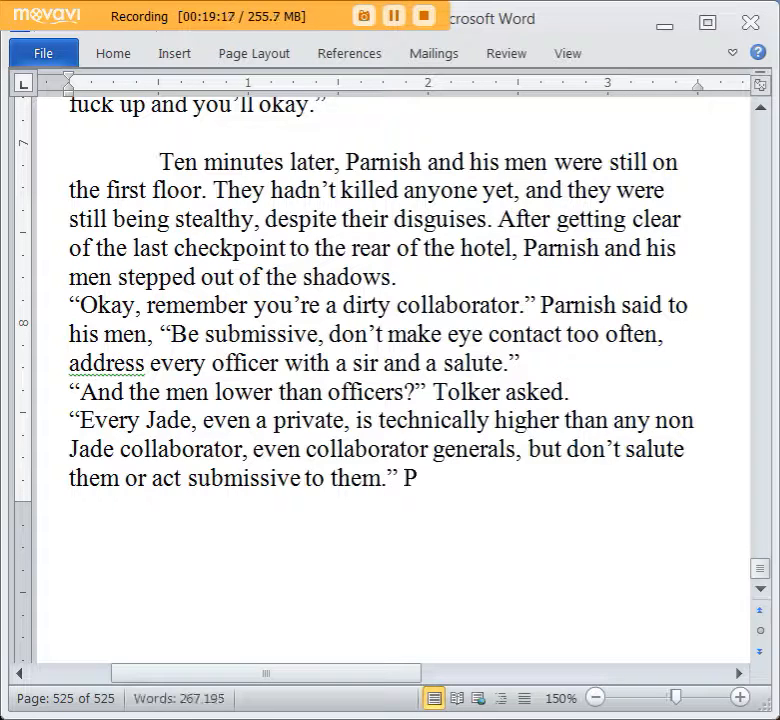
type("ish war")
type("ned, \"It's suspicious")
type(". The Jade expe")
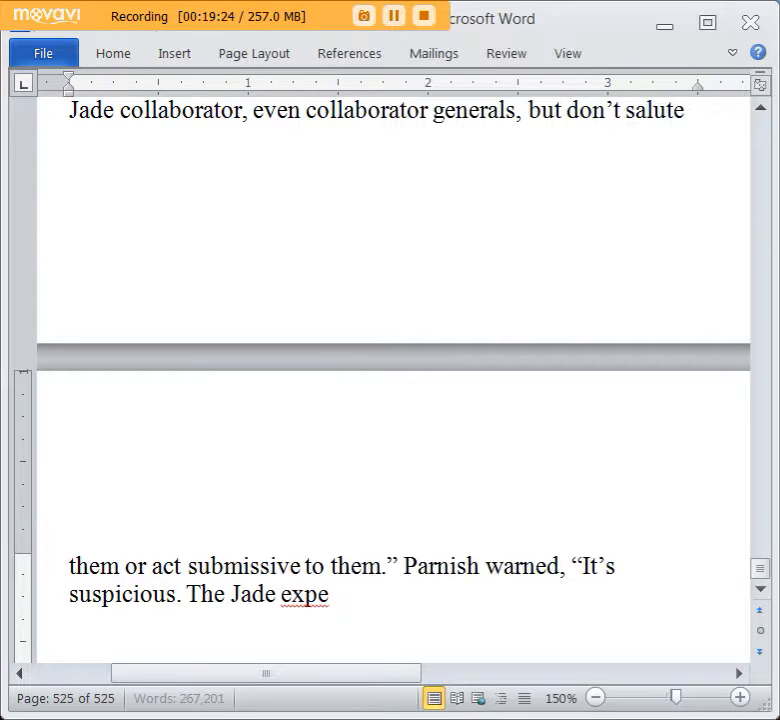
type("ct servileness,")
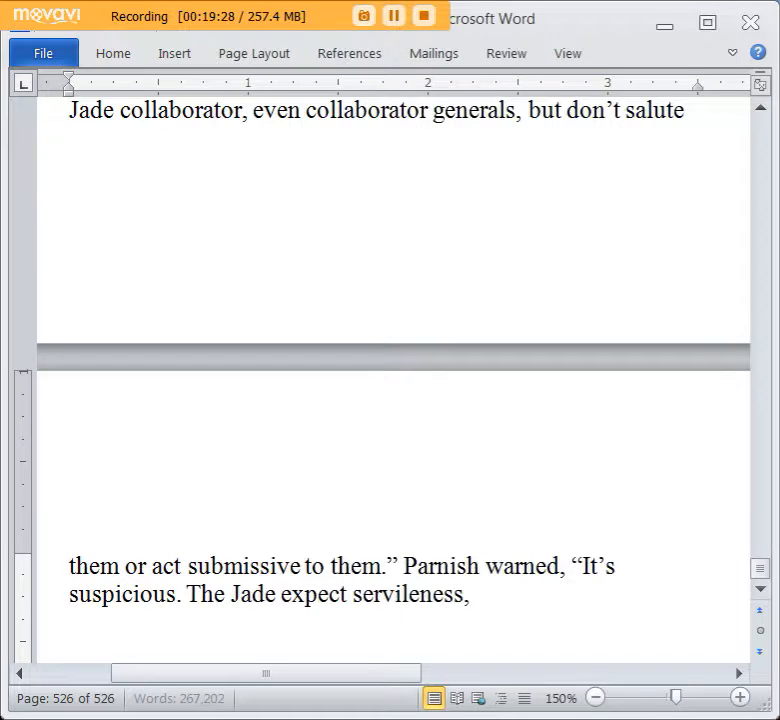
type(" but not that")
Add the sentence “The Jade expect servileness, but not to that degree.” to Parnish's warning.
key("BackSpace")
key("BackSpace")
key("BackSpace")
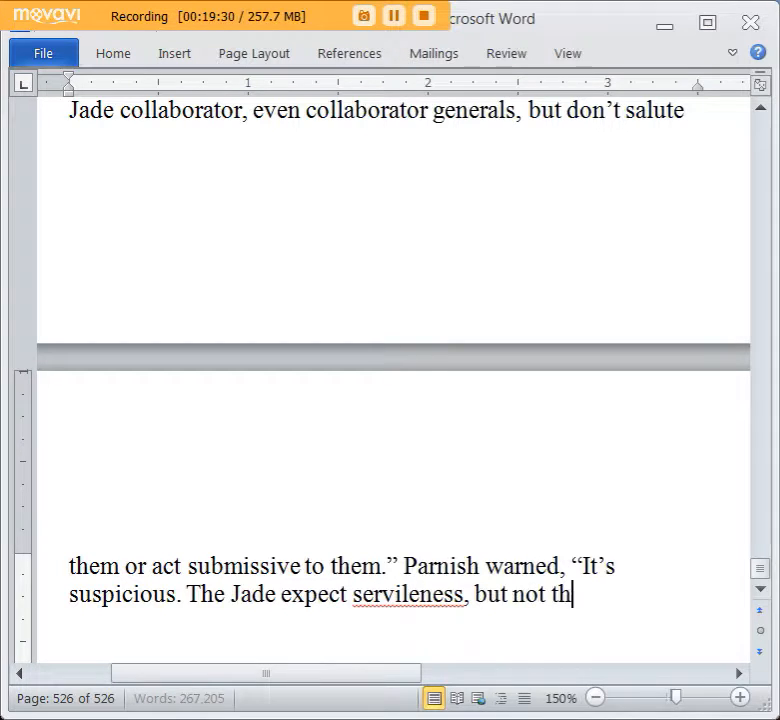
type("o that degree.")
Try to correct the spelling of “servileness” by checking for suggestions and retyping the word.
scroll(167, 370, "down", 3)
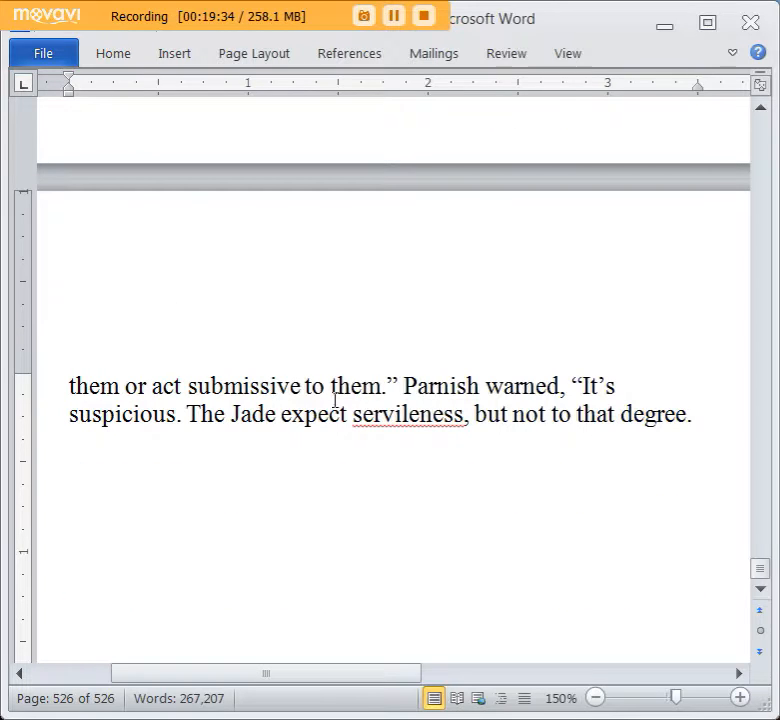
right_click(410, 413)
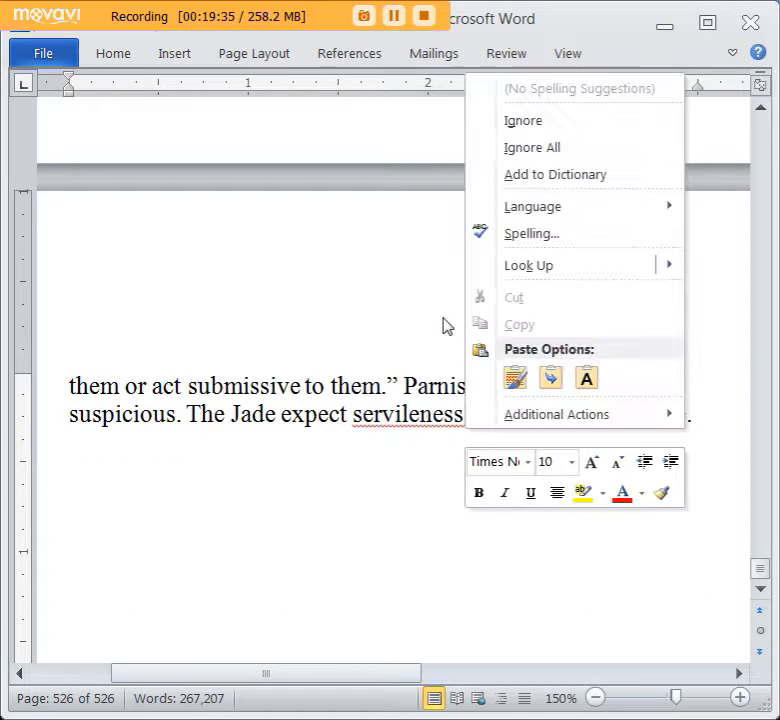
double_click(413, 416)
type("serviline")
key("BackSpace")
type("iness")
key("BackSpace")
key("BackSpace")
key("BackSpace")
key("BackSpace")
key("BackSpace")
type("eness")
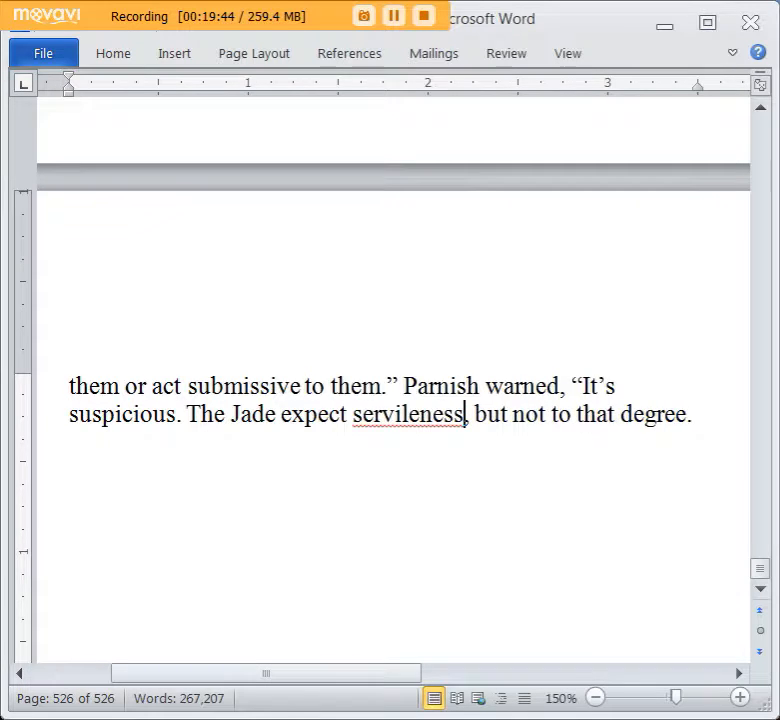
right_click(375, 414)
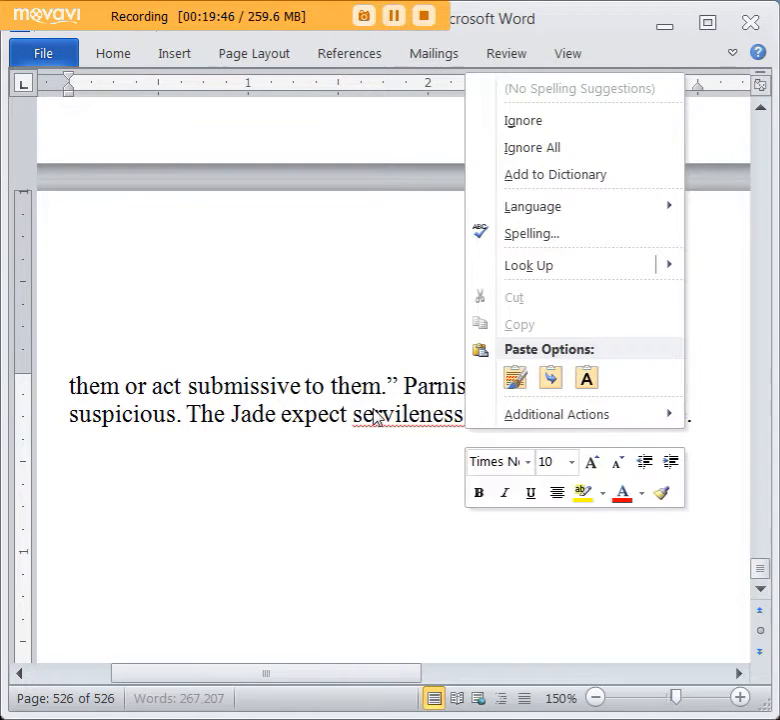
left_click(375, 414)
Replace “servileness” in the last sentence first with “timidness” and finally with “submissiveness”.
double_click(375, 414)
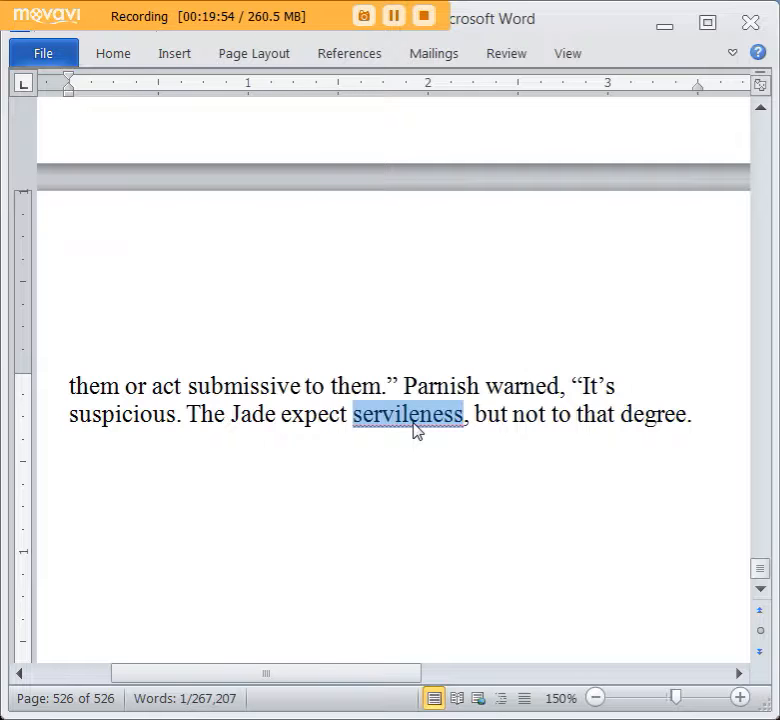
type("timidness")
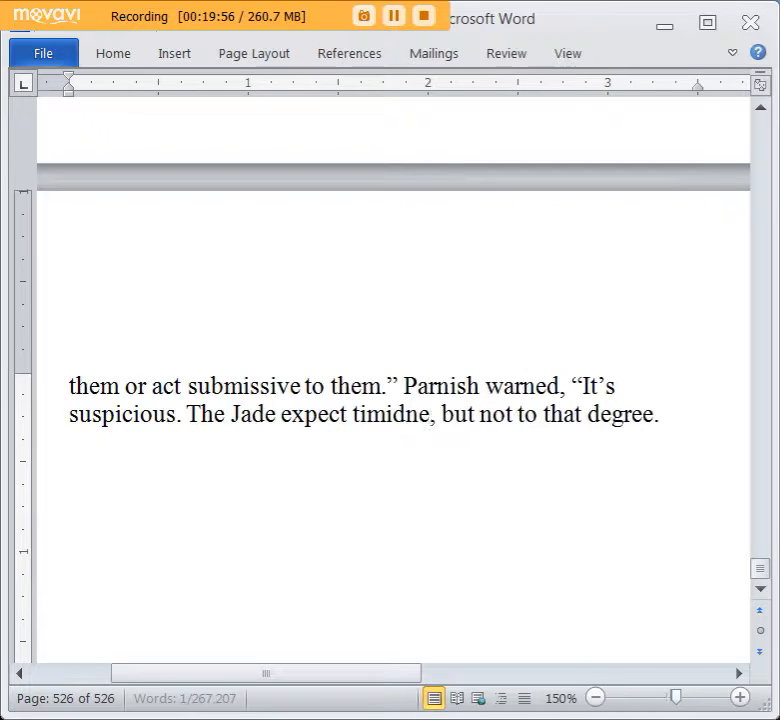
double_click(421, 410)
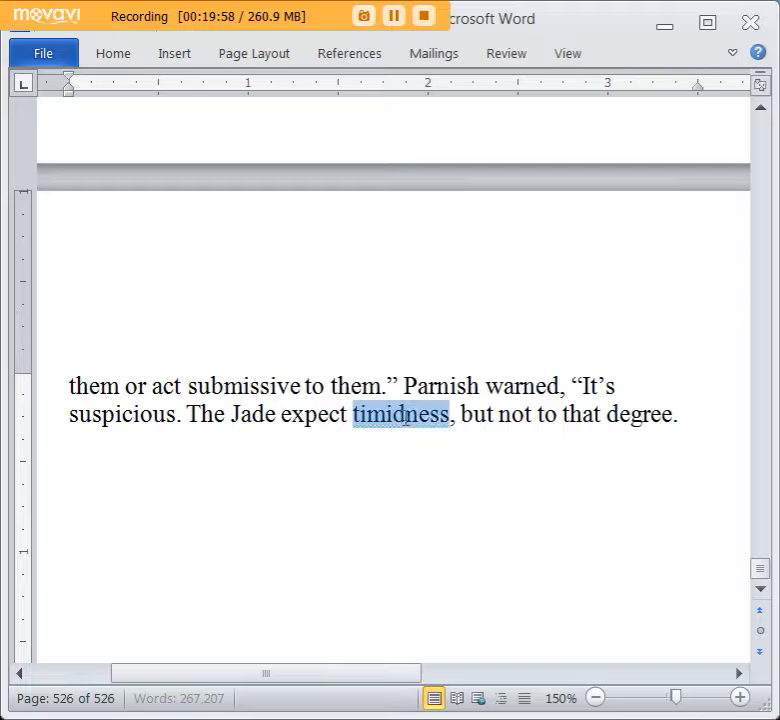
type("submi")
type("ssiveness")
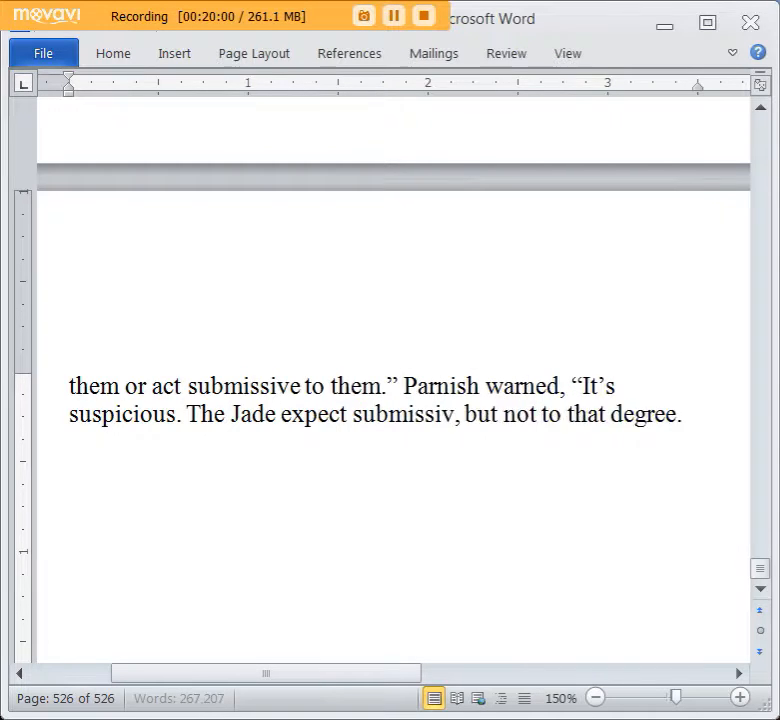
Look up synonyms for “submissiveness” without replacing it, and return to the preceding dialogue.
key("ctrl+End")
scroll(400, 421, "up", 5)
scroll(404, 467, "down", 5)
right_click(434, 393)
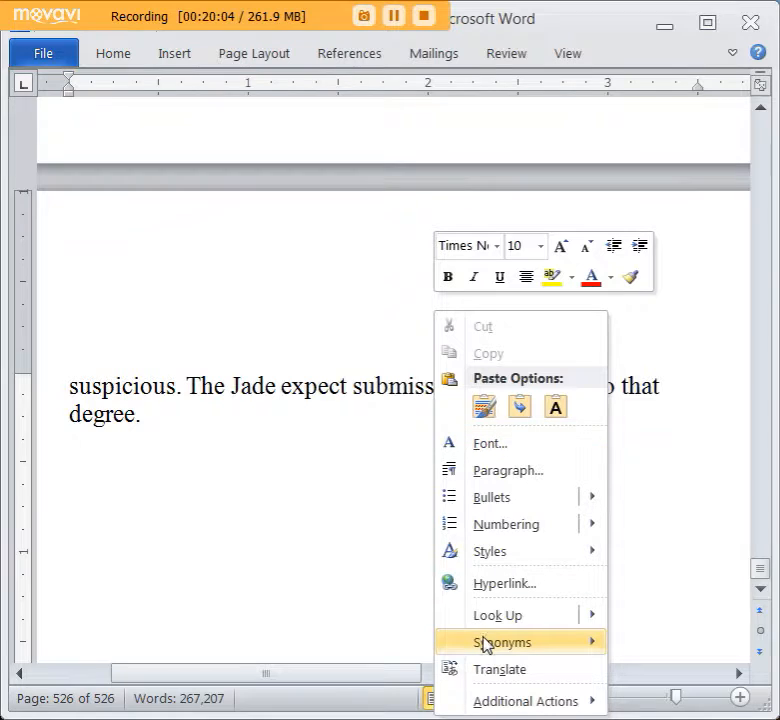
mouse_move(485, 645)
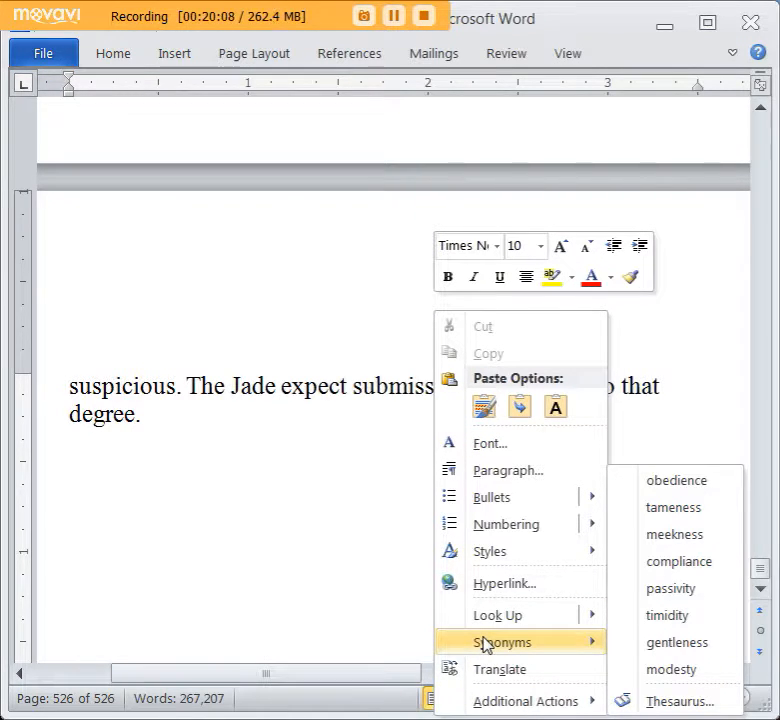
left_click(267, 407)
scroll(275, 428, "up", 3)
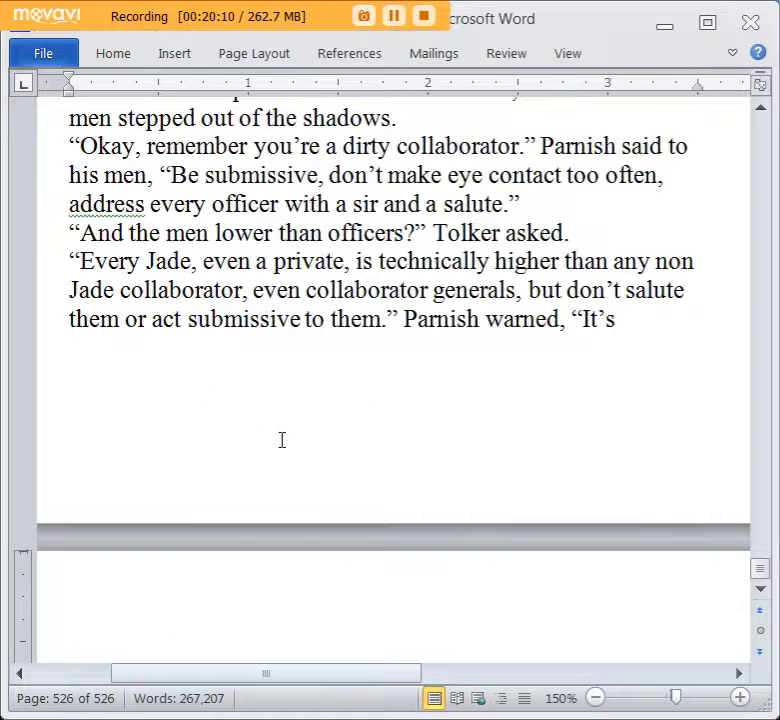
Close Parnish's warning with a quotation mark and add the line “What about women?” Roller Dark asked.
scroll(282, 440, "down", 3)
type("\"")
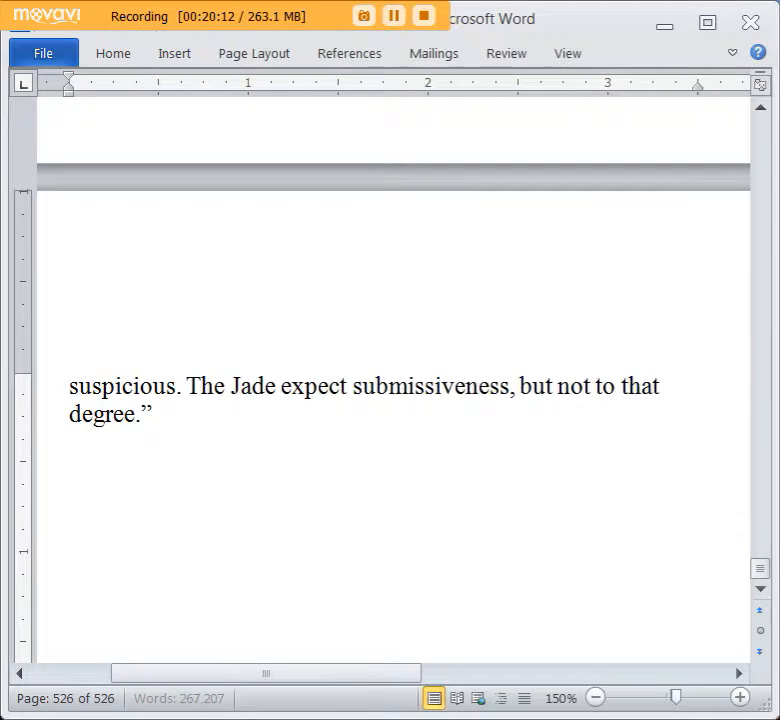
key("Return")
type("\"What")
key("BackSpace")
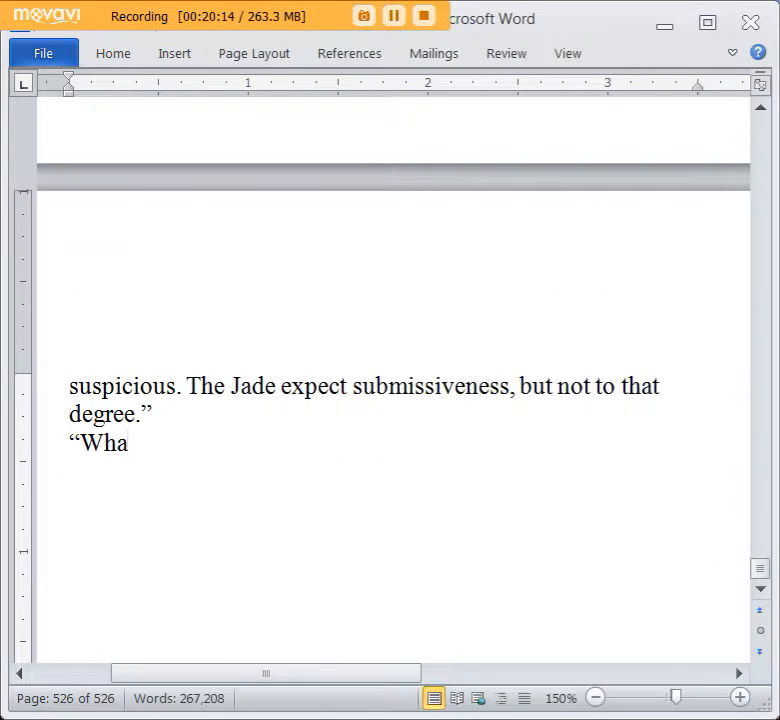
type("t about women?\" Roller Dark asked.")
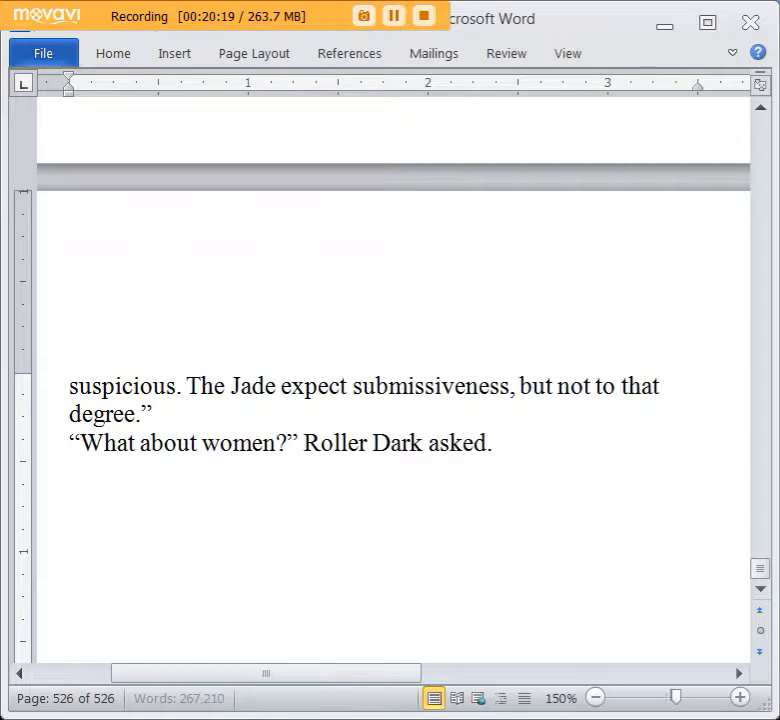
Start Parnish's answer on a new line with “Don’t treat them as officers unless they actually are officers.”.
key("Return")
type("\"")
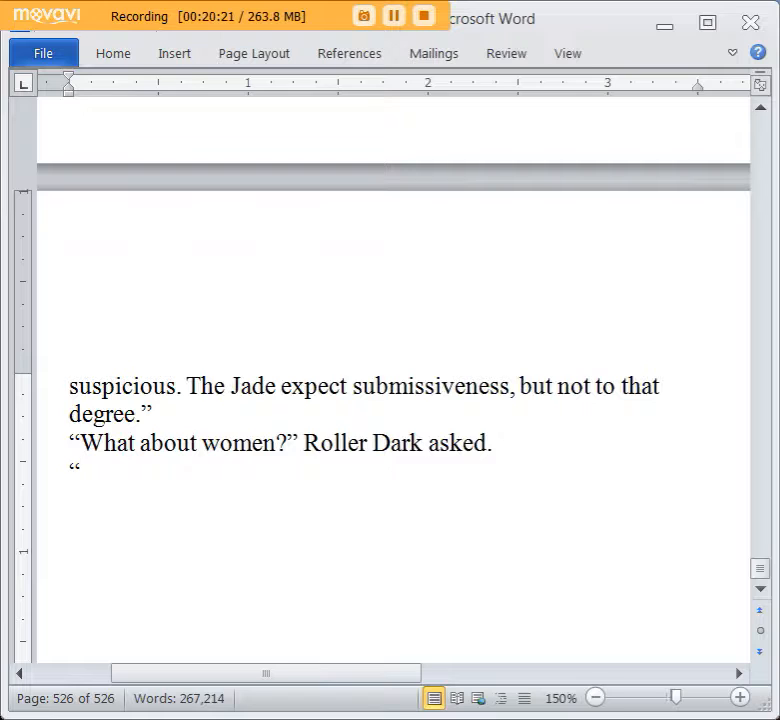
type("Don't tre")
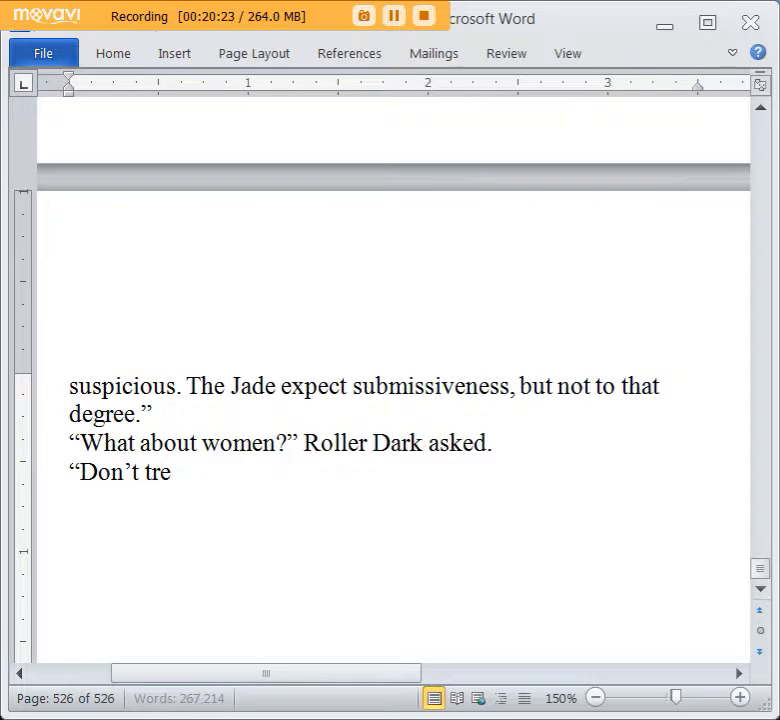
type("at them as p")
key("BackSpace")
type("of")
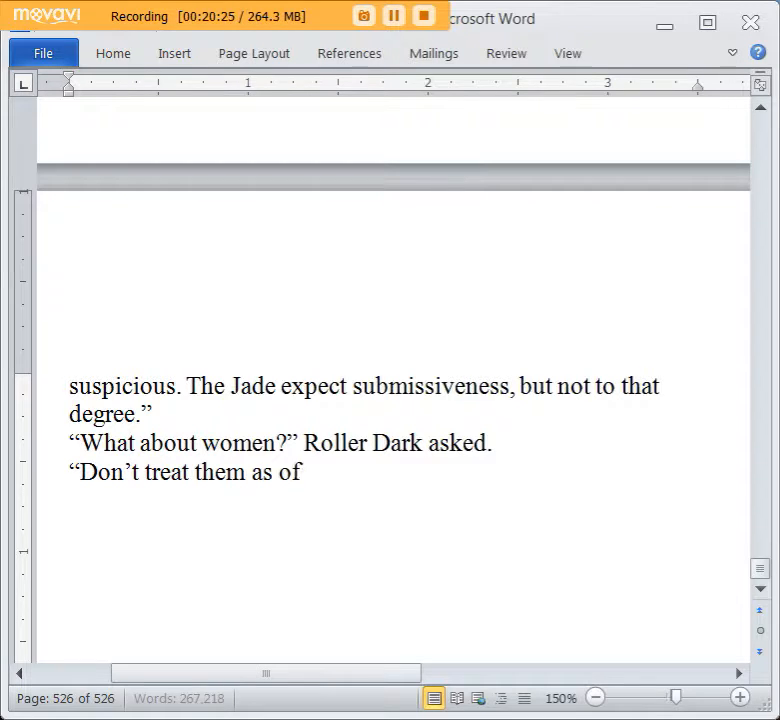
type("ficers unless they")
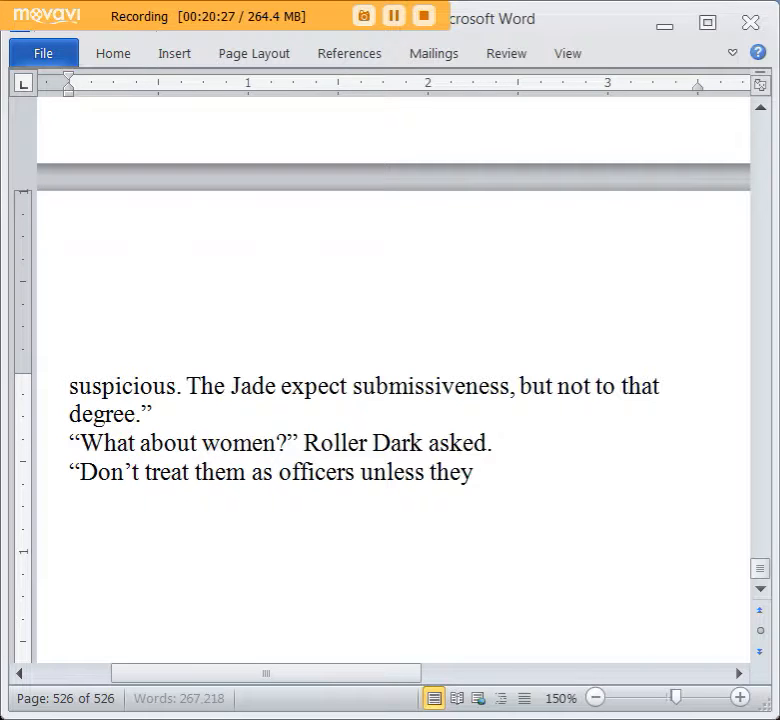
type(" actually are off")
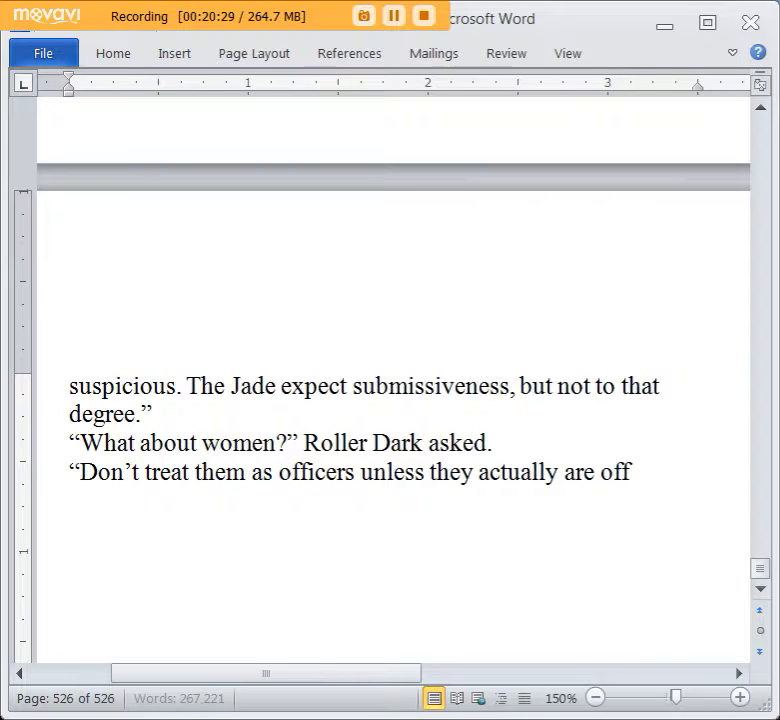
type("icers.\" ")
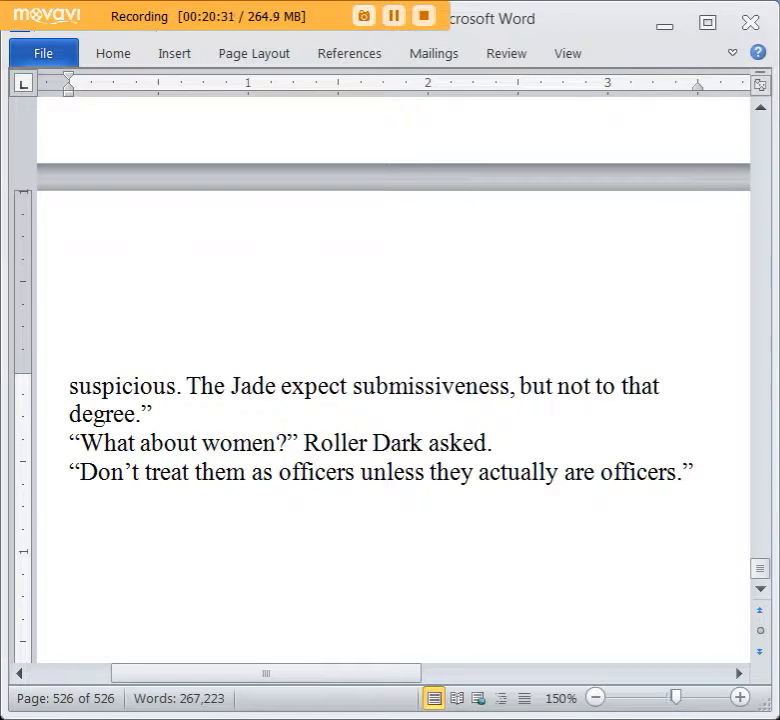
type("Parnis")
type("h replied, \"")
type("Jade wome")
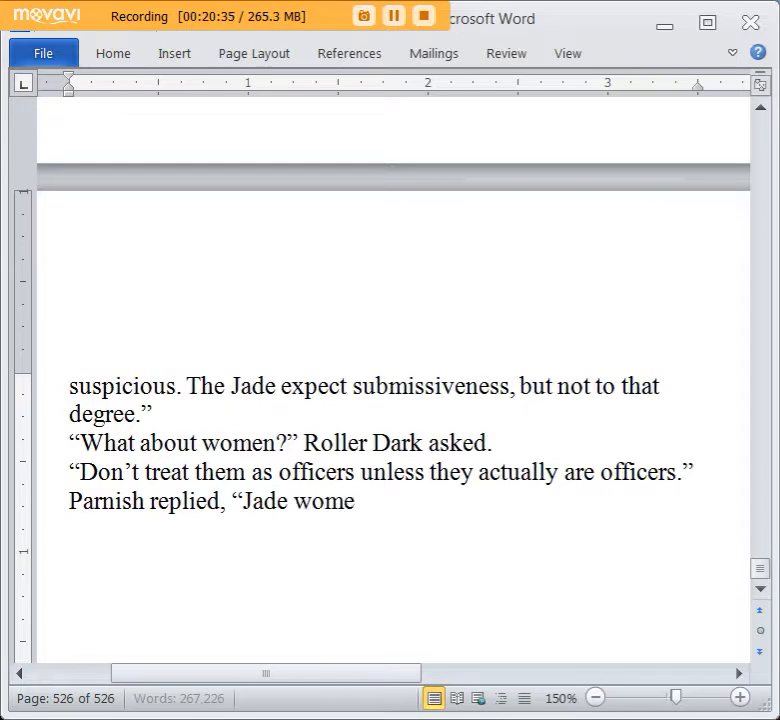
type("n are to be treated wi")
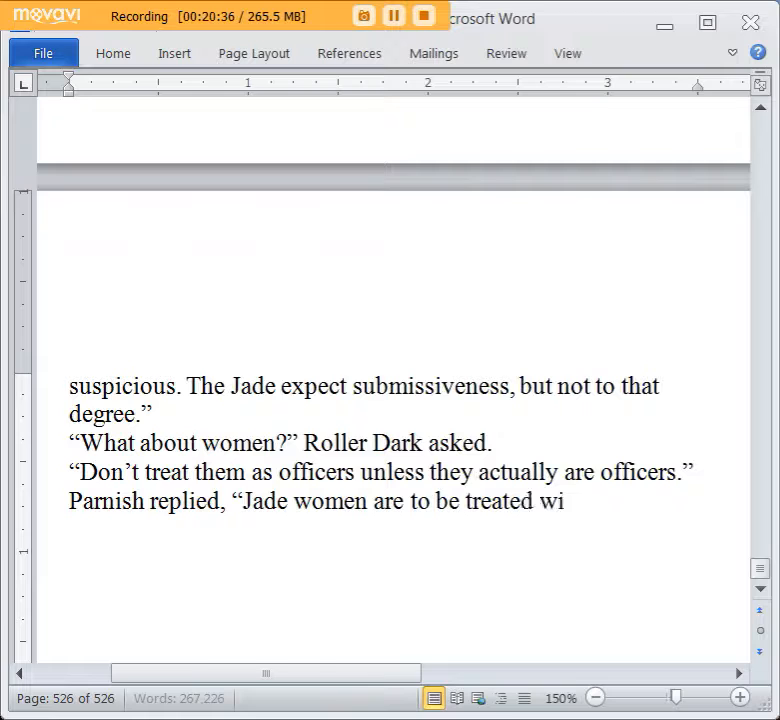
type("th great respect, like each of the")
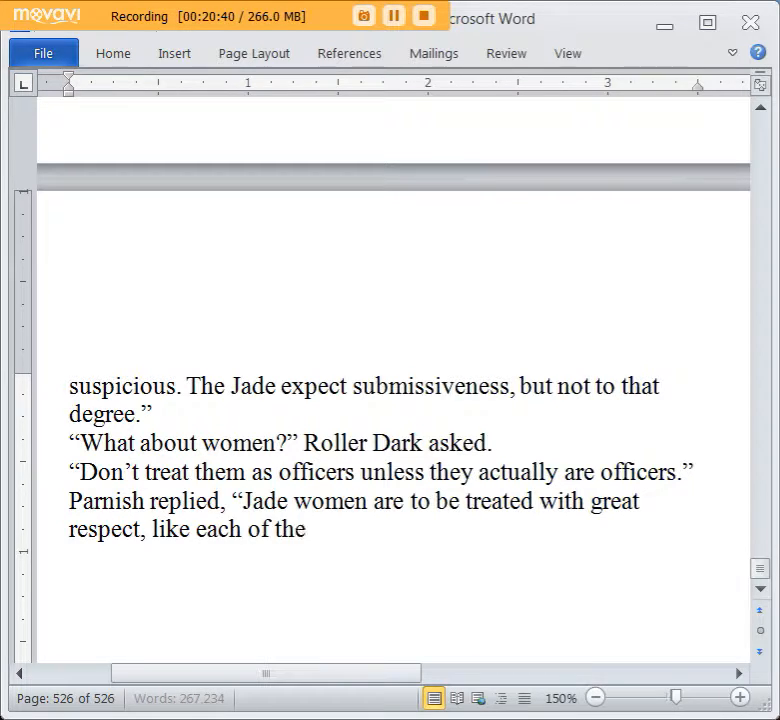
type("m is a princess.\"")
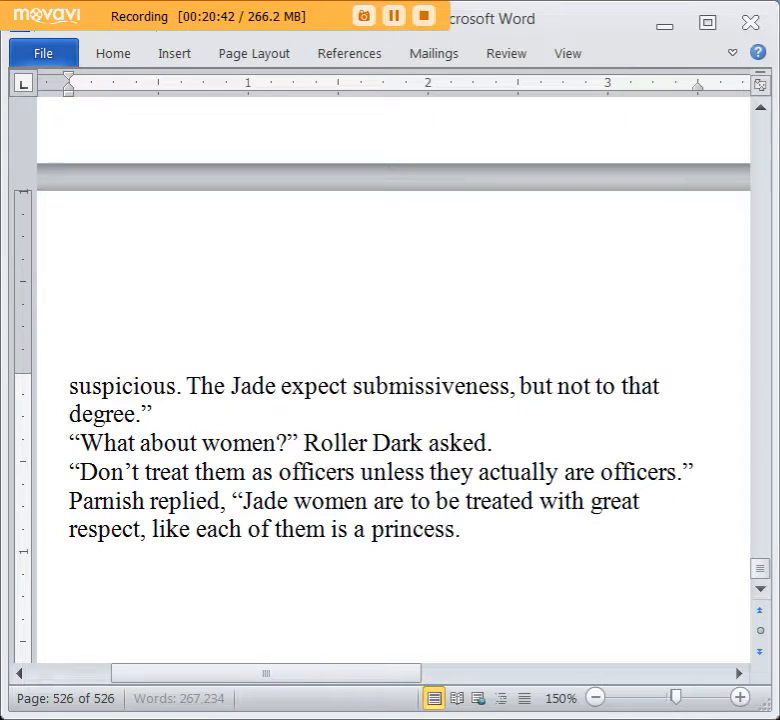
Add the line “Heh.” Roller scoffed. and begin an indented narrative paragraph with “Roller knew”.
key("Return")
type("\"He")
type("h.\" Roller sco")
key("BackSpace")
type("offed.")
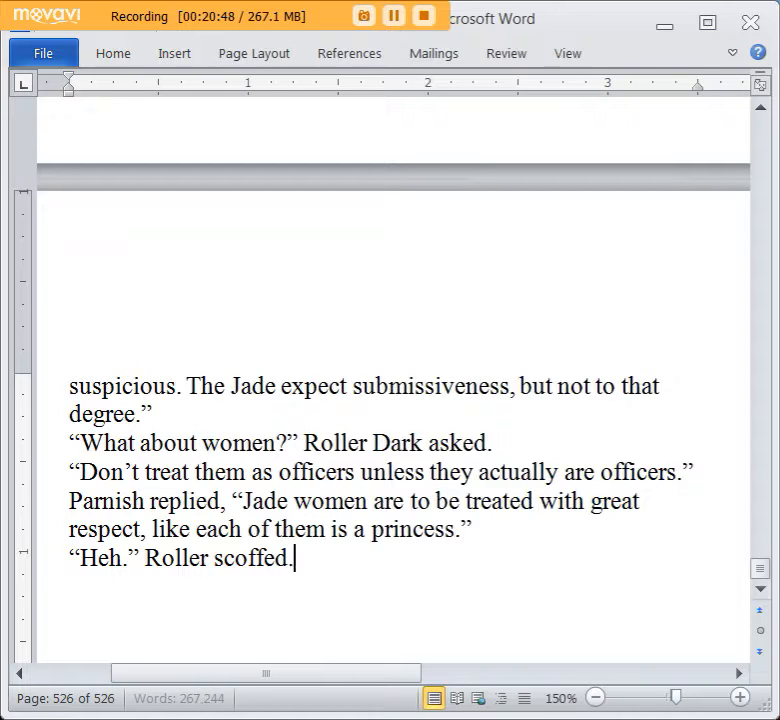
key("Return")
key("Tab")
type("Roller knew")
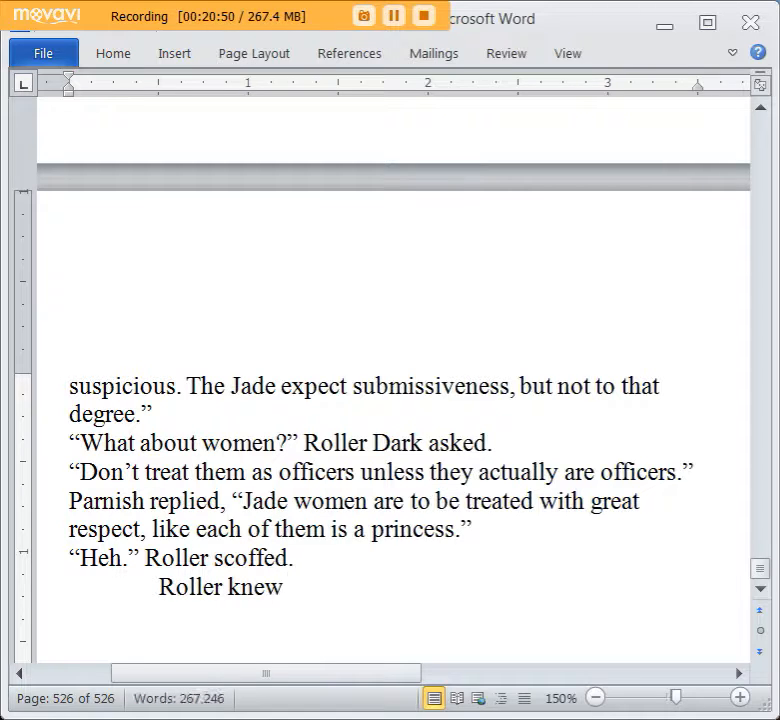
key("BackSpace")
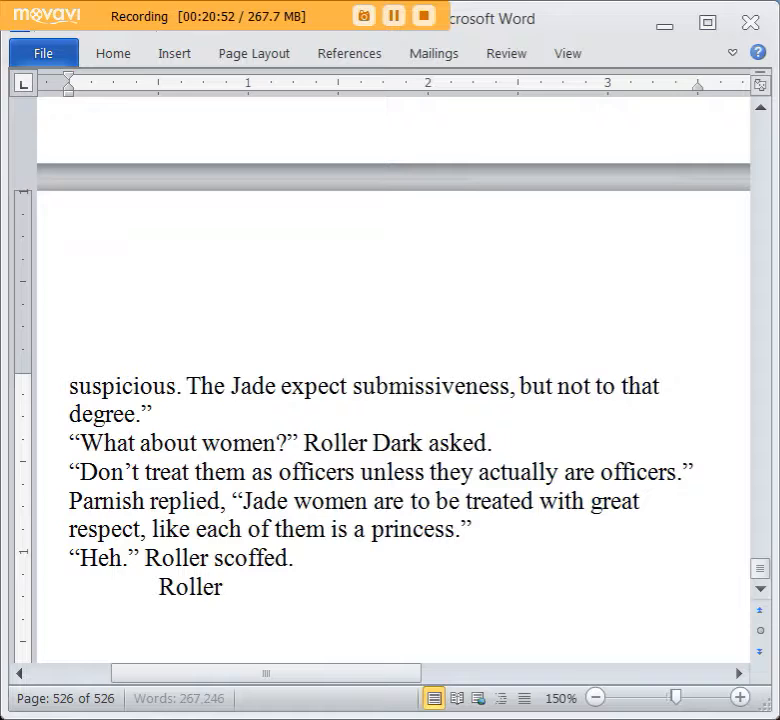
type("of some very un")
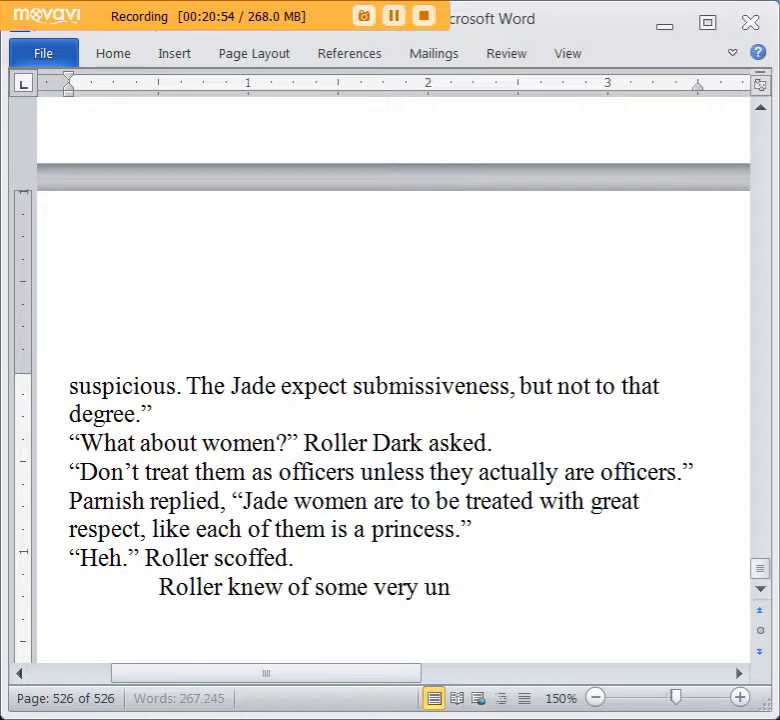
type("lady")
key("ctrl+BackSpace")
key("ctrl+BackSpace")
key("ctrl+BackSpace")
key("ctrl+BackSpace")
Continue the sentence after “Roller knew” with “of Jade women who kept white men as sexual slaves, tormenting them”.
type("of Jade ")
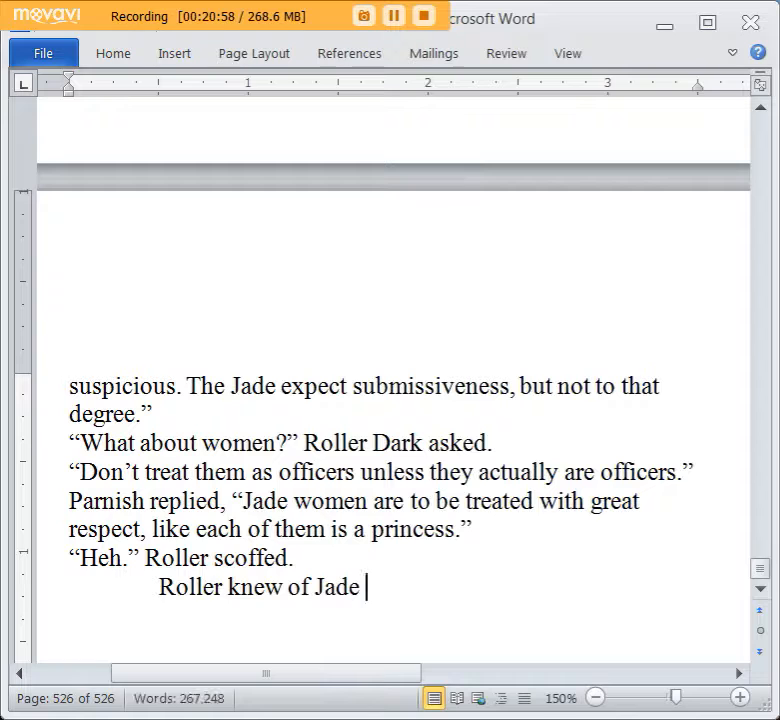
type("women who kept")
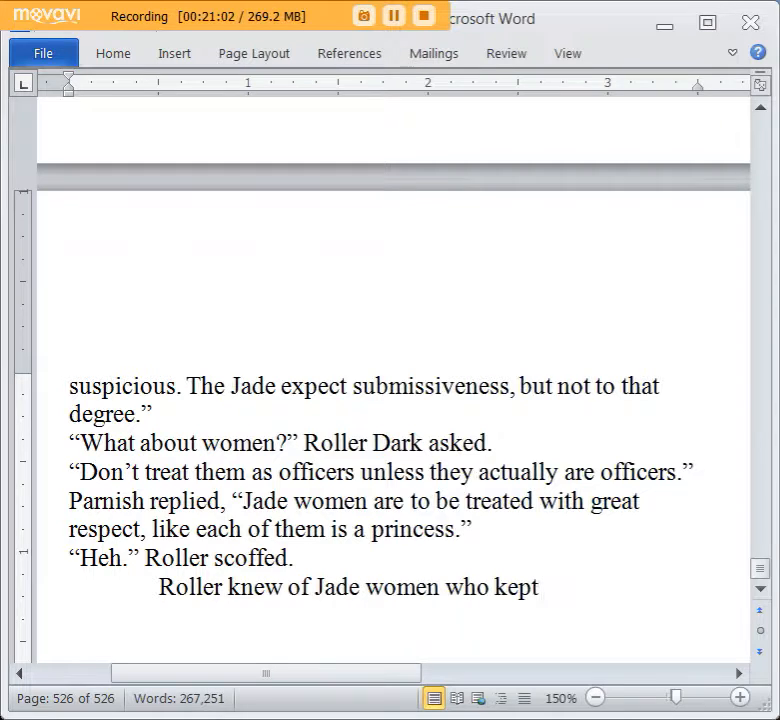
type(" white men as s")
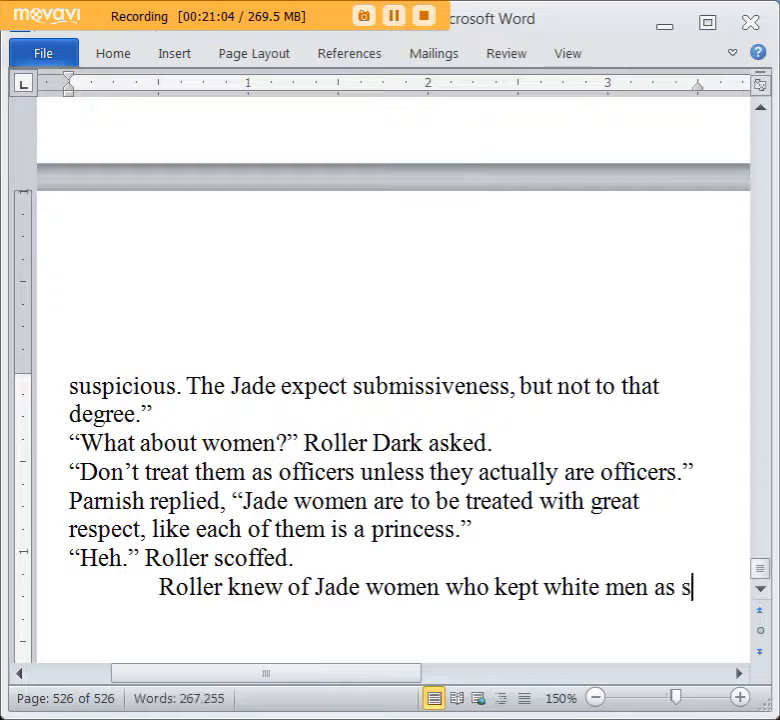
type("exual slaves,")
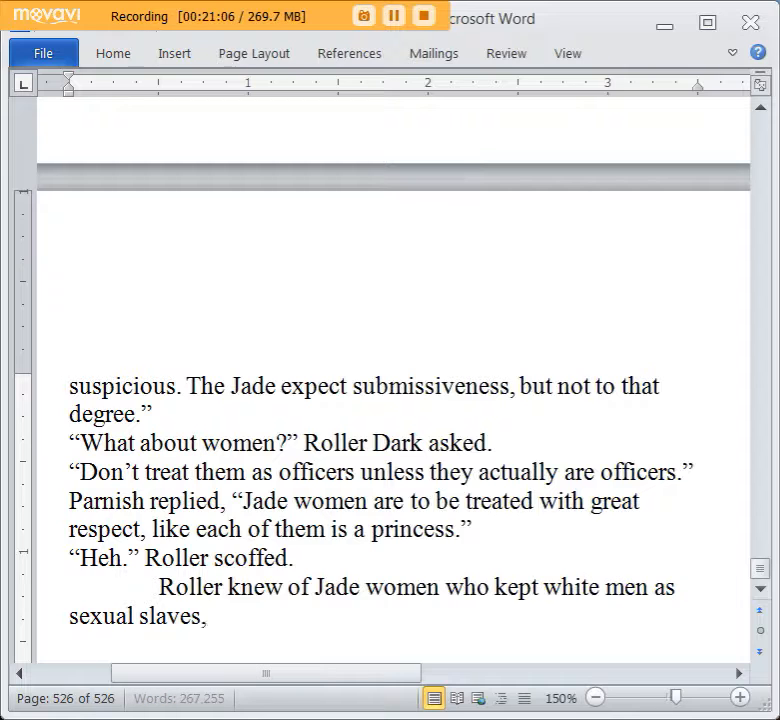
type(" tormenting them like")
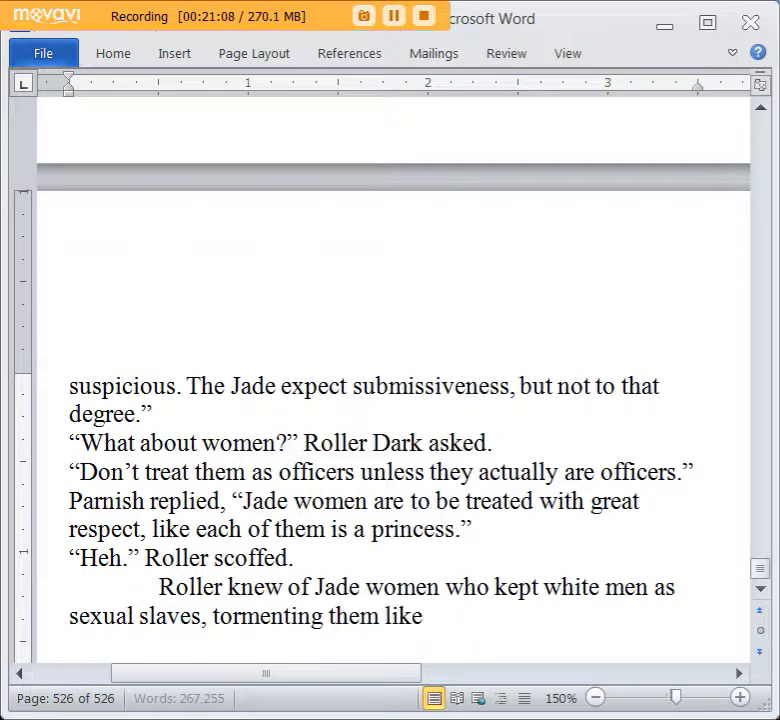
type(" they")
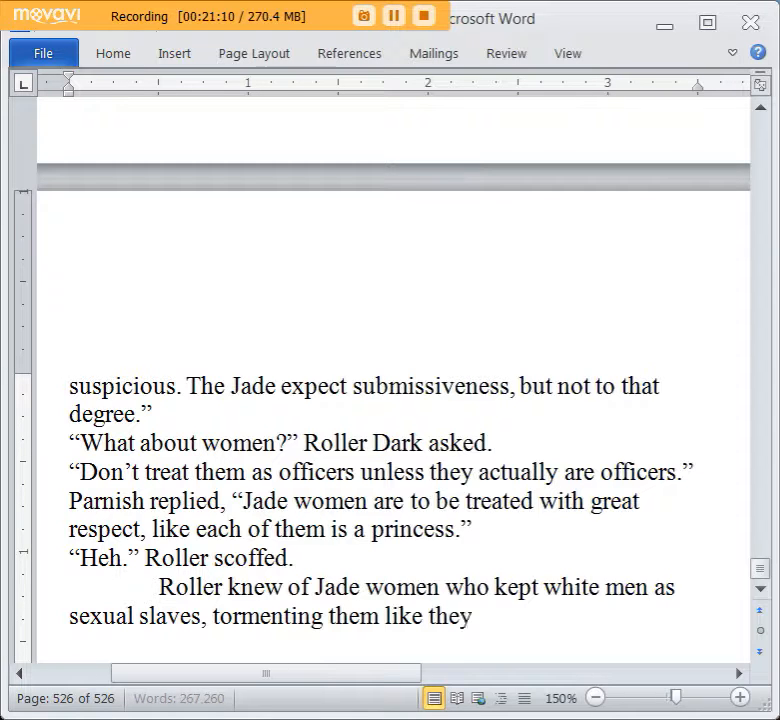
type(" read eve")
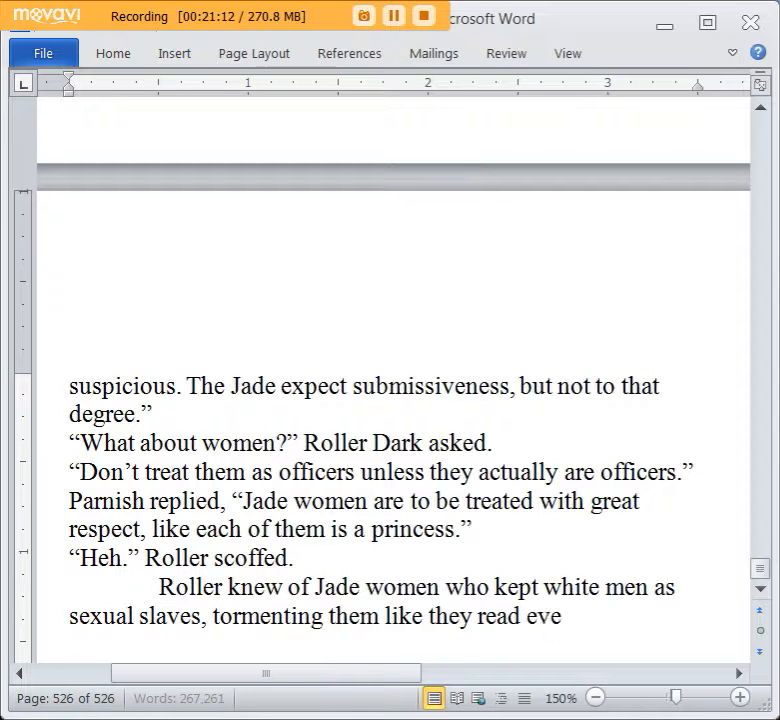
type("ry book on sadism")
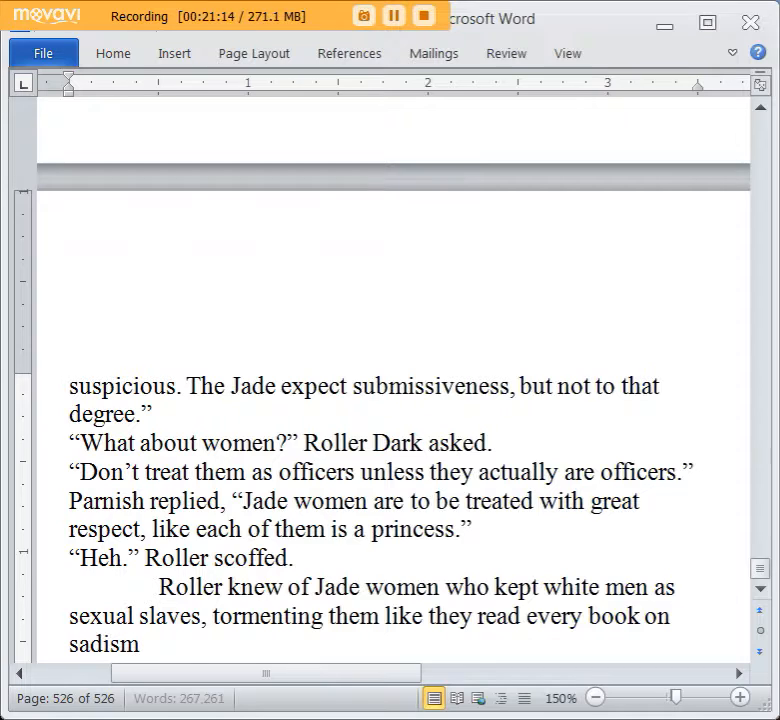
type(" and machicism")
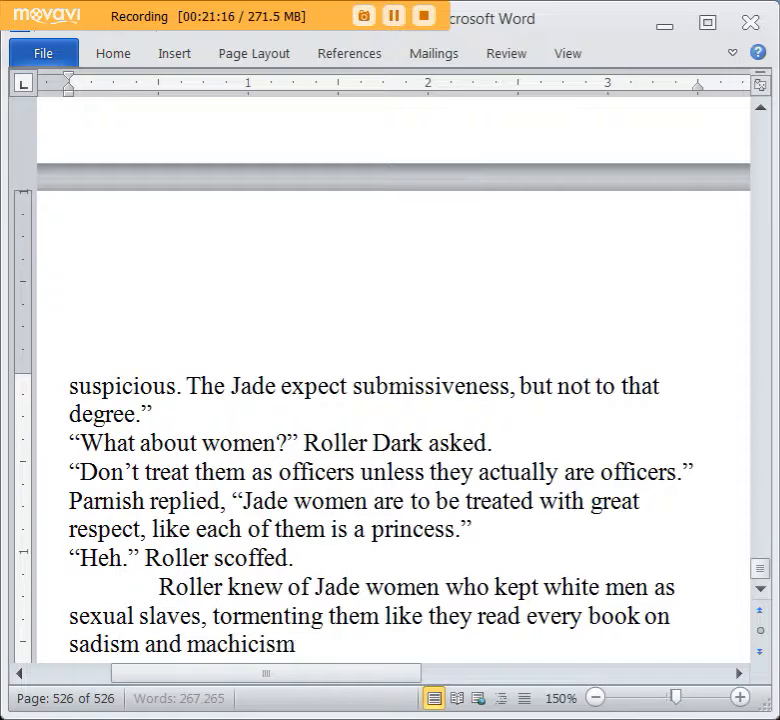
Delete “and machicism” and end the sentence with a period after “sadism”.
key("BackSpace")
key("BackSpace")
key("BackSpace")
key("BackSpace")
key("BackSpace")
key("BackSpace")
key("BackSpace")
key("BackSpace")
key("BackSpace")
key("BackSpace")
key("BackSpace")
key("BackSpace")
key("BackSpace")
key("BackSpace")
key("BackSpace")
type(".")
Insert “expertly,” after “tormenting them” in the sentence about the Jade women.
scroll(298, 389, "down", 2)
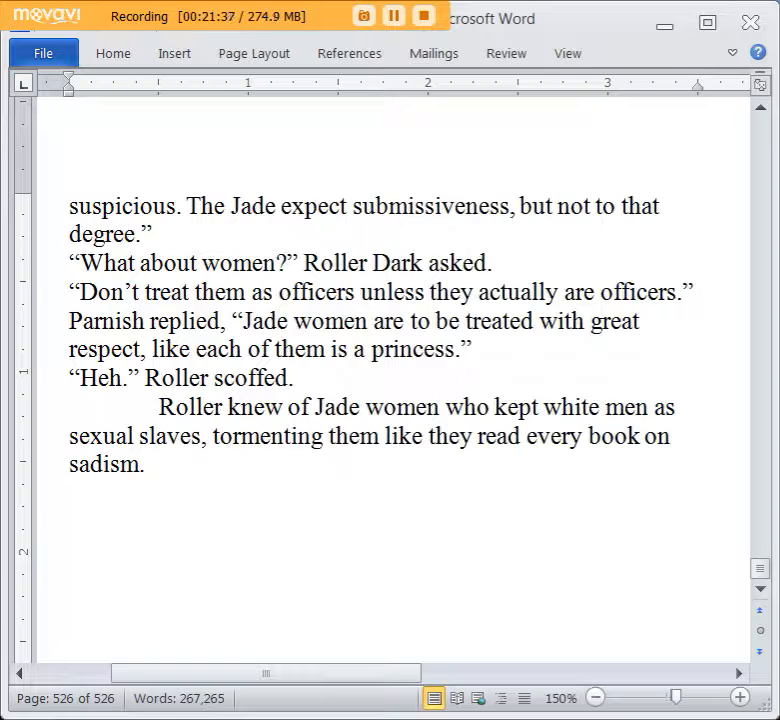
left_click(378, 436)
type("expertly,")
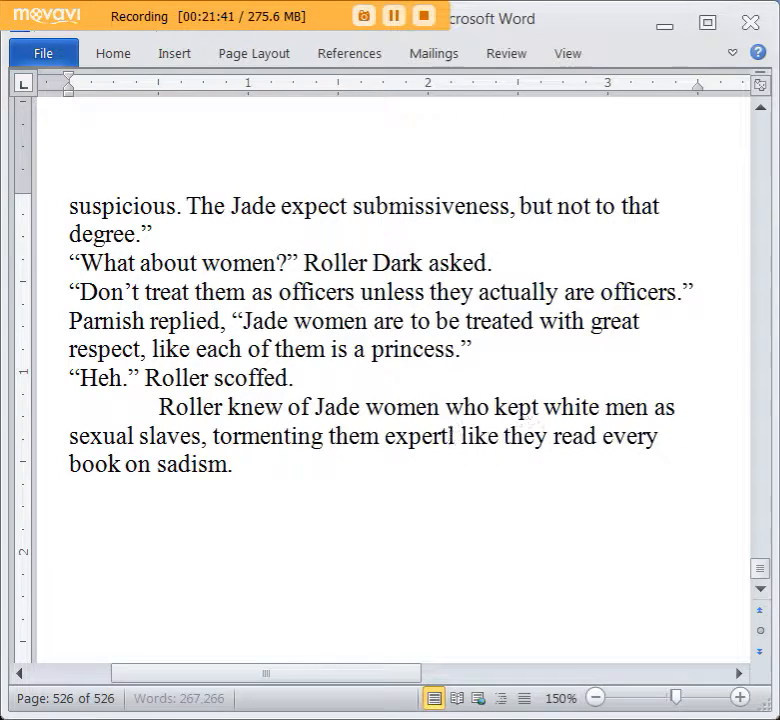
Add “Roller would have rather ended up in a concentration camp than a prisoner of one of those madwomen.” and start a new indented paragraph.
left_click(341, 463)
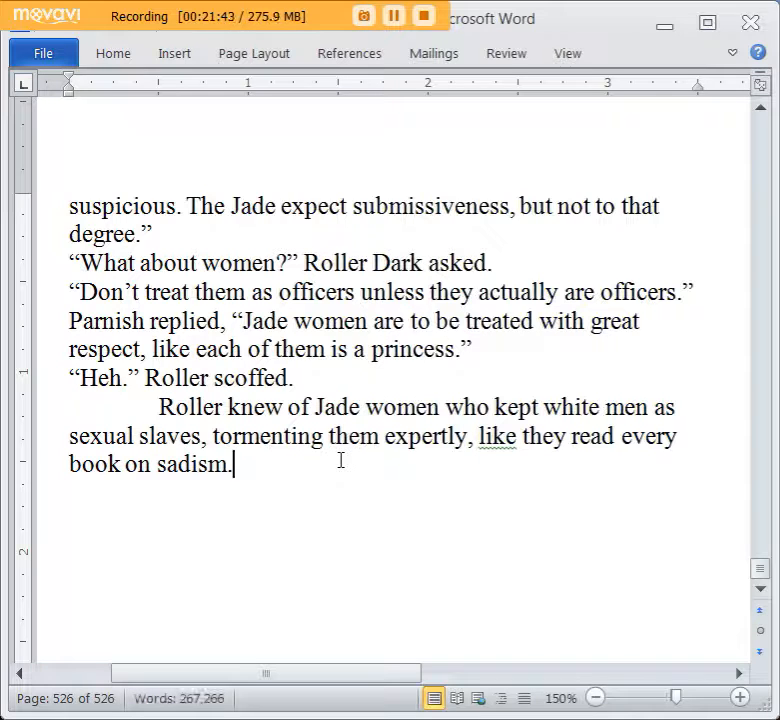
type("Roller would have ra")
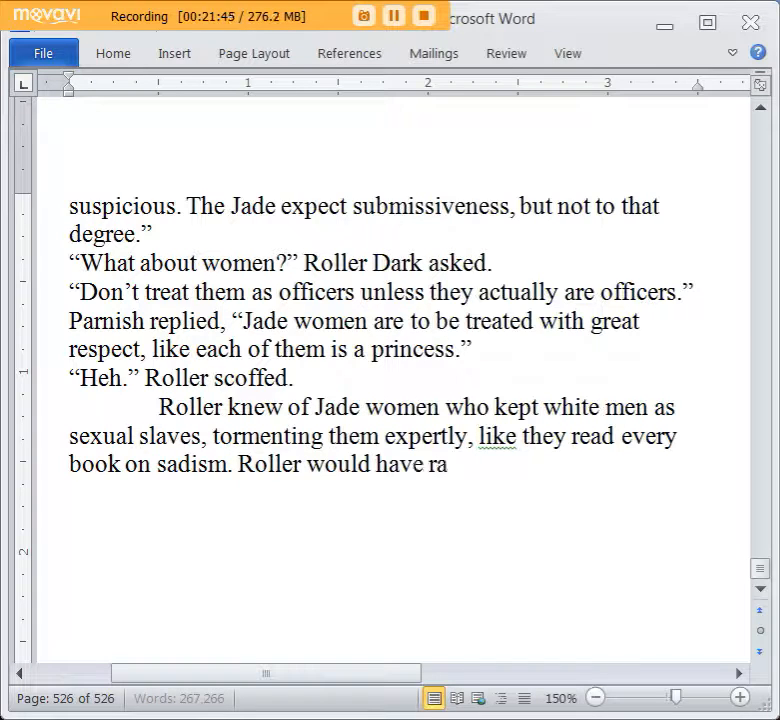
type("ther ended up in a conc")
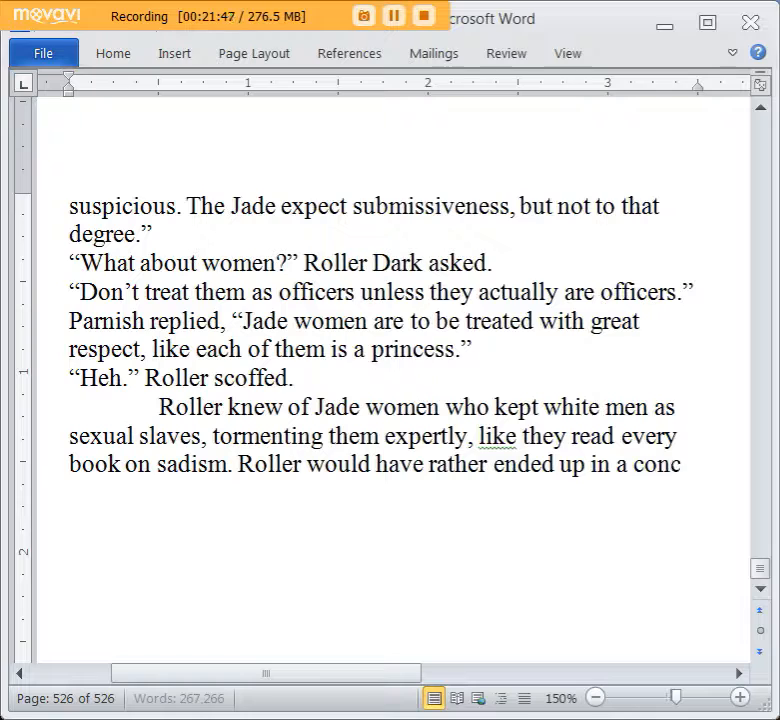
type("entration camp than a p")
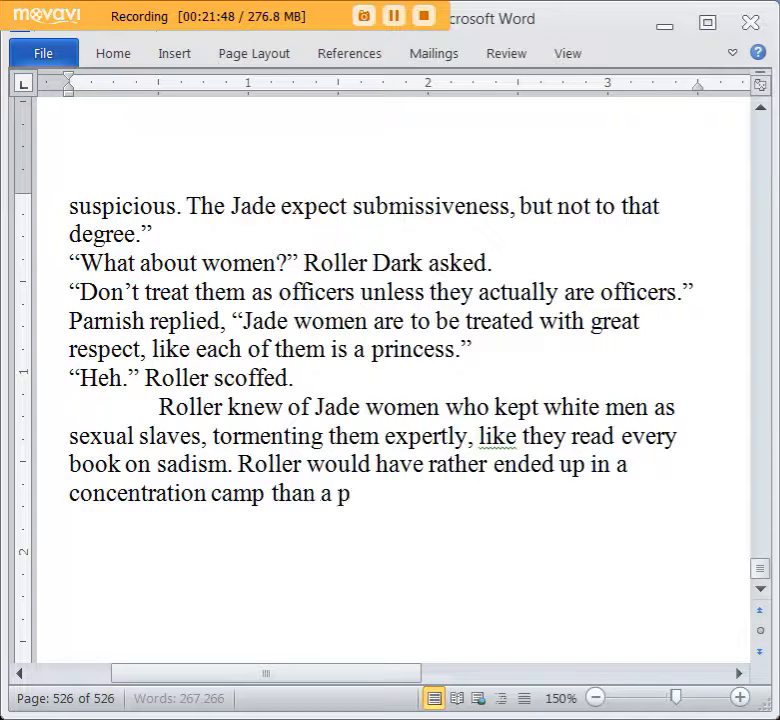
type("risoner of t")
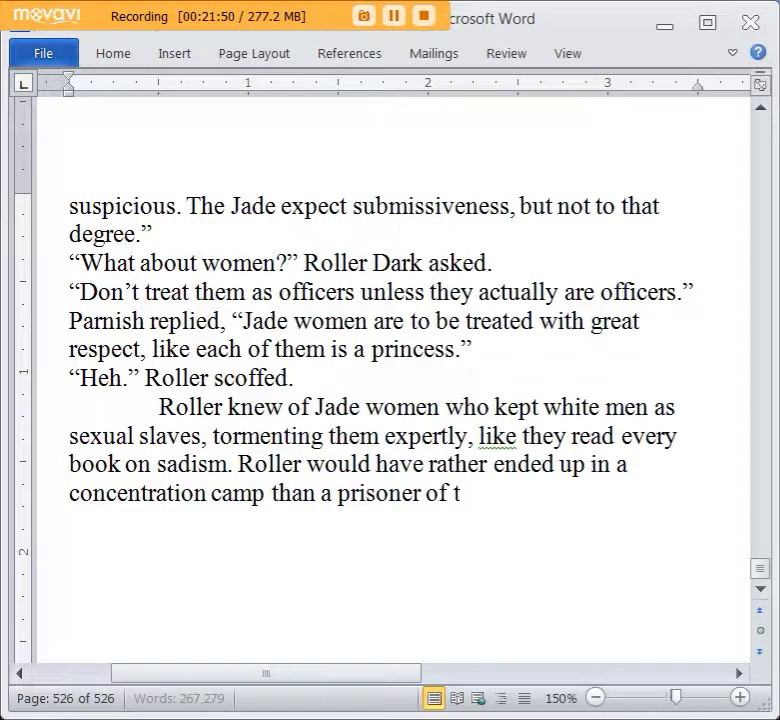
key("BackSpace")
type("one of ths")
key("BackSpace")
type("ose madwomen.")
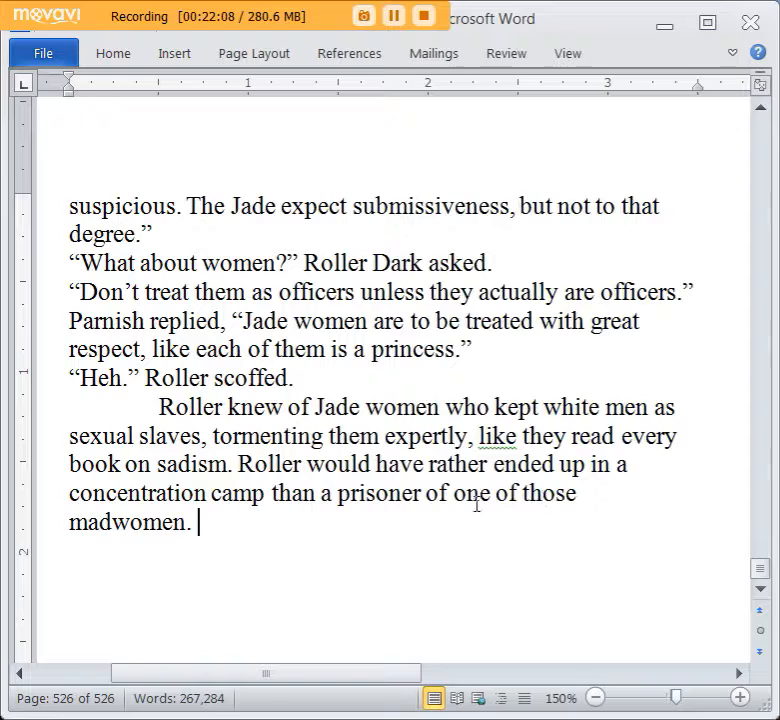
key("Return")
key("Tab")
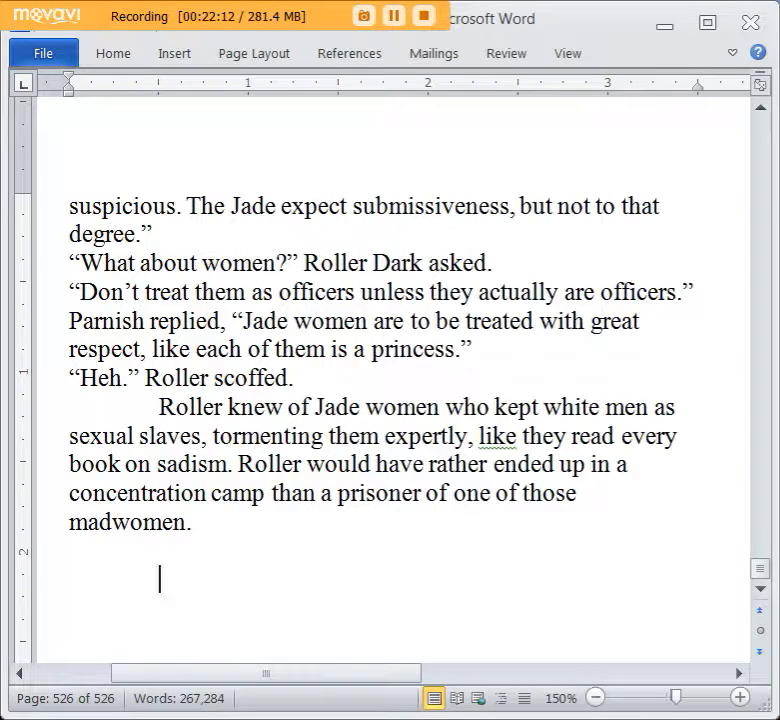
type("The gro")
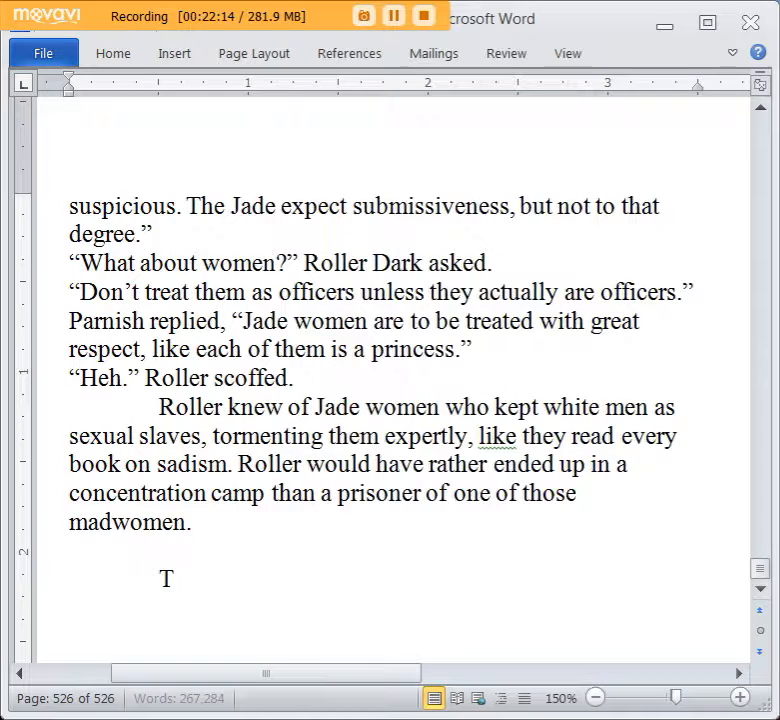
key("BackSpace")
key("BackSpace")
type("roup bl")
Write “Parnish’s group blended in at the big main floor.” and begin the following sentence with “They stayed”.
key("BackSpace")
key("BackSpace")
key("BackSpace")
key("BackSpace")
key("BackSpace")
key("BackSpace")
key("BackSpace")
key("BackSpace")
type("Parnis' g")
key("BackSpace")
key("BackSpace")
key("BackSpace")
type("h's group b")
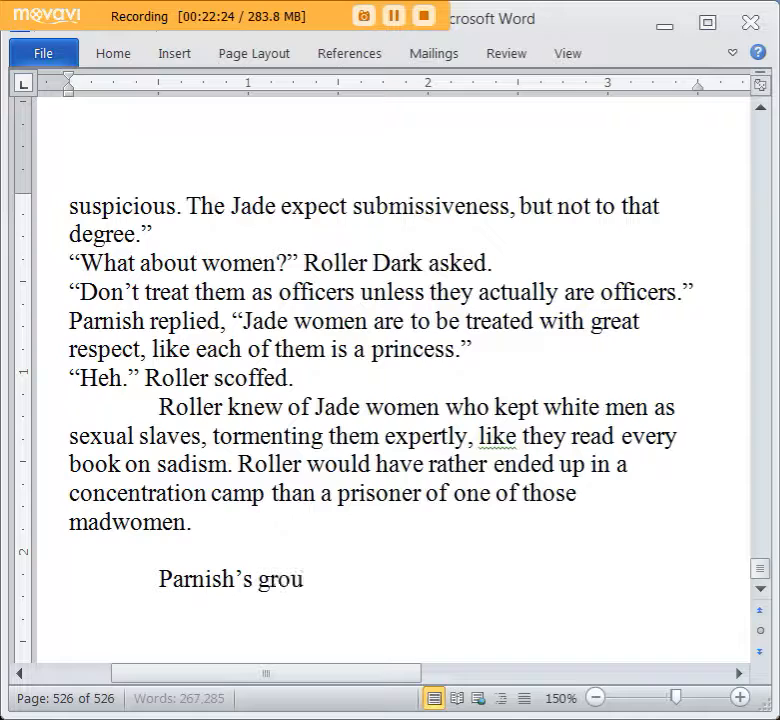
type("lended n")
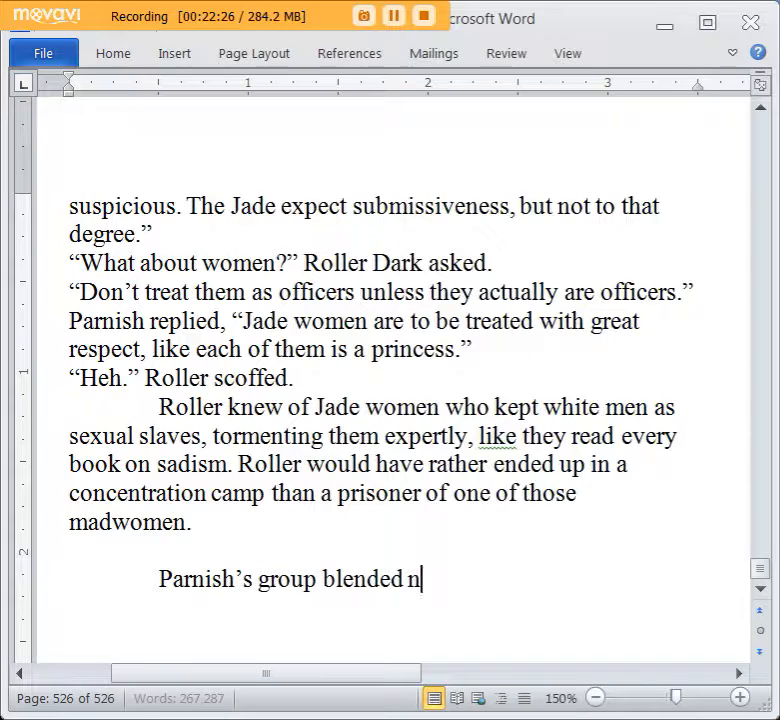
key("BackSpace")
type("in at the b")
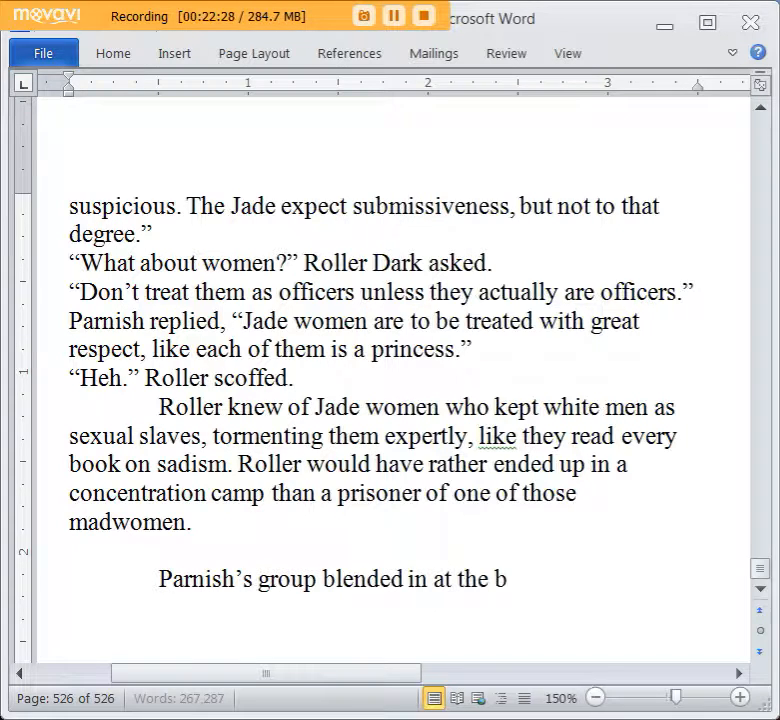
type("ig main floor. They")
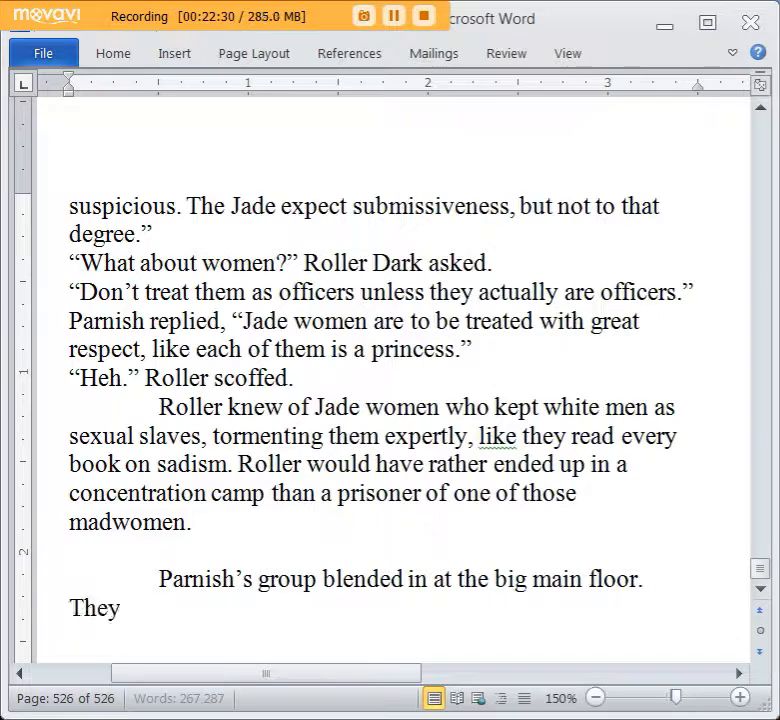
type(" stayed clear of the f")
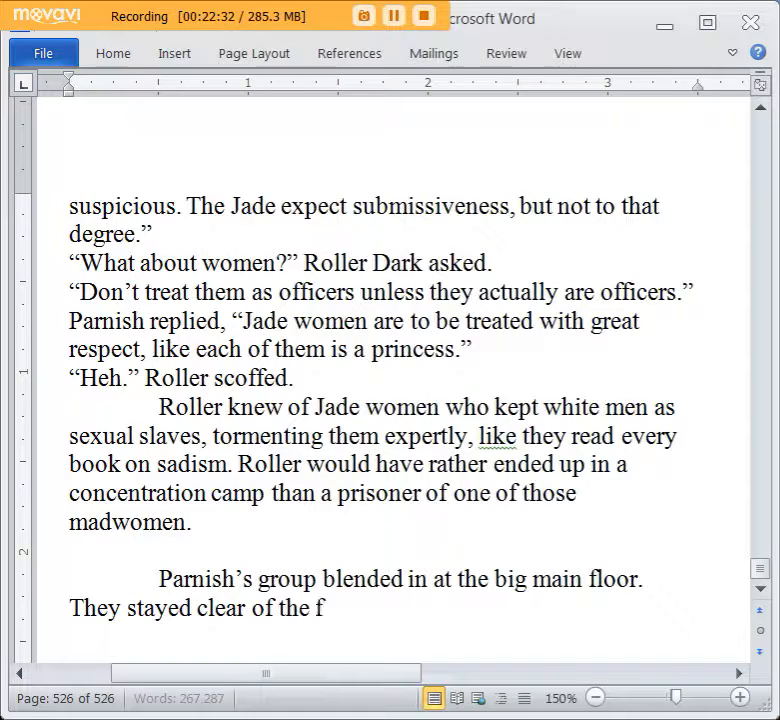
Continue with “clear of the main security area, set up in the front of the hall, near the check in area. There were”.
key("BackSpace")
type("main security")
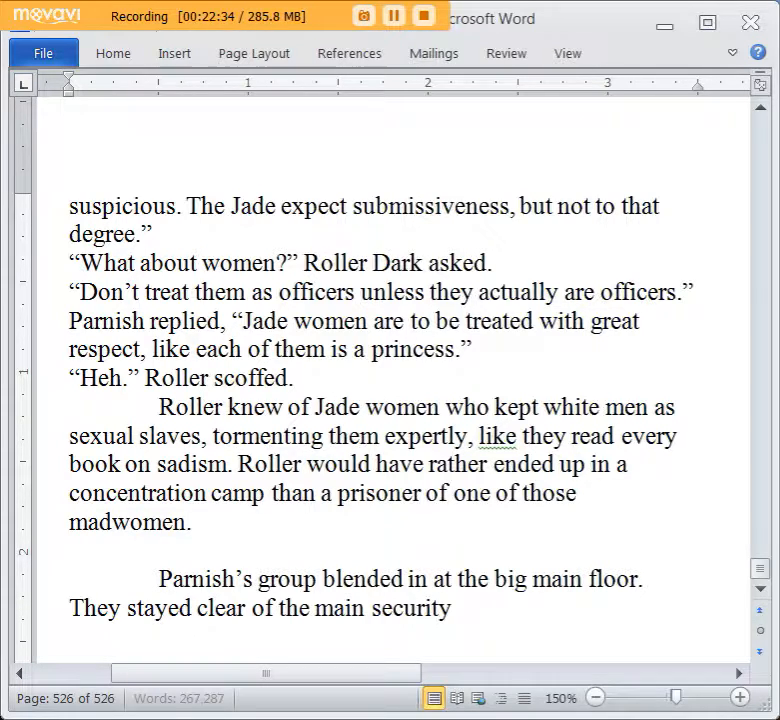
type(" area, set up in th")
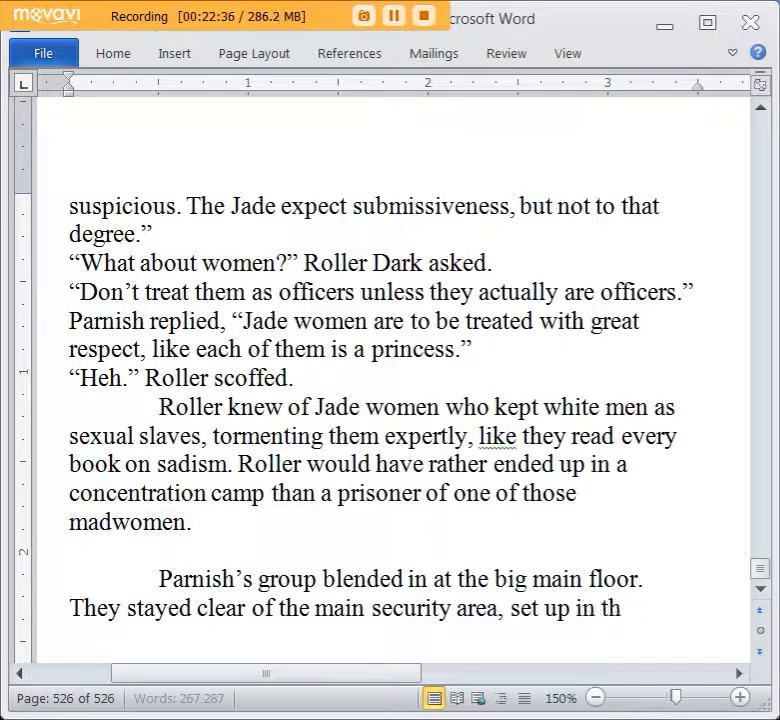
type("e front of the")
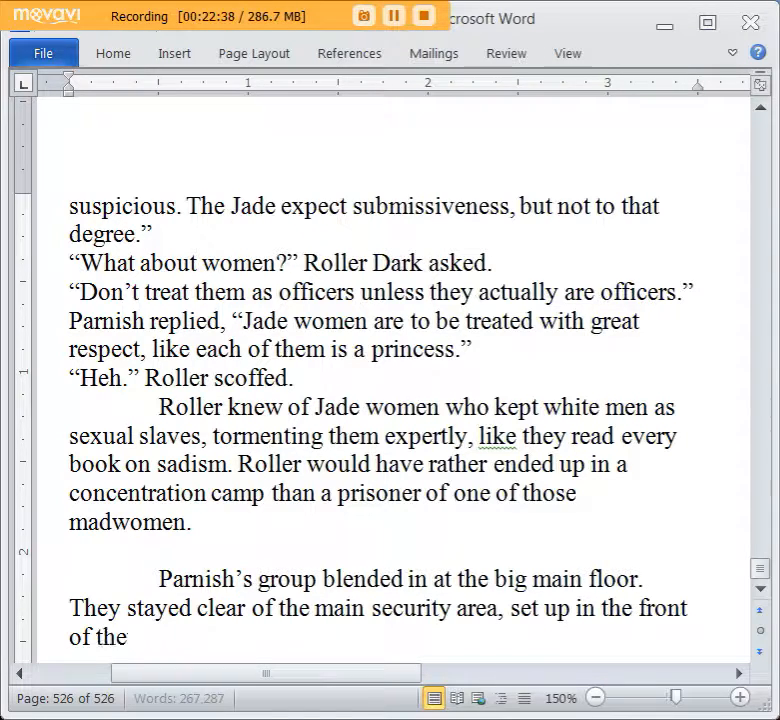
type(" hall, ")
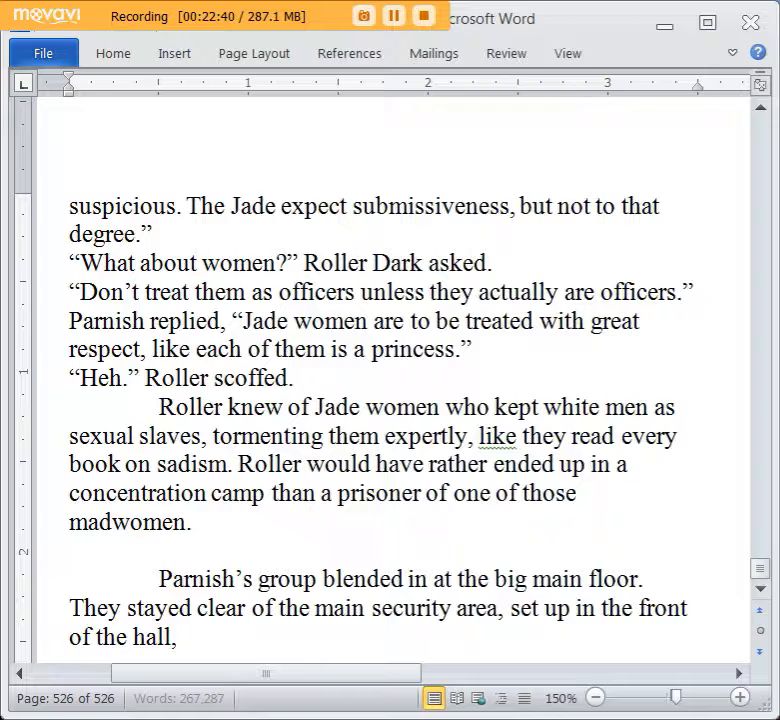
type("near the checkin")
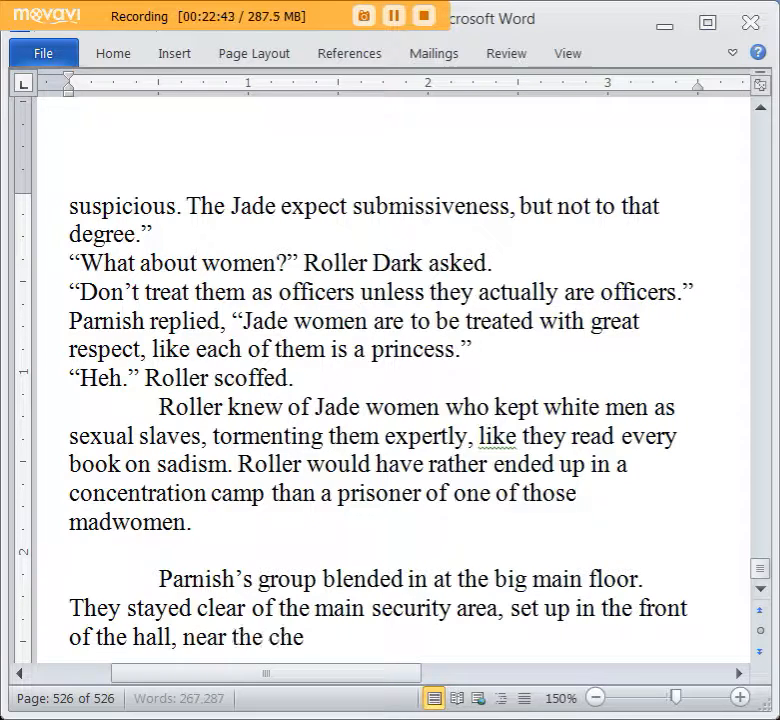
key("BackSpace")
key("BackSpace")
type("in are")
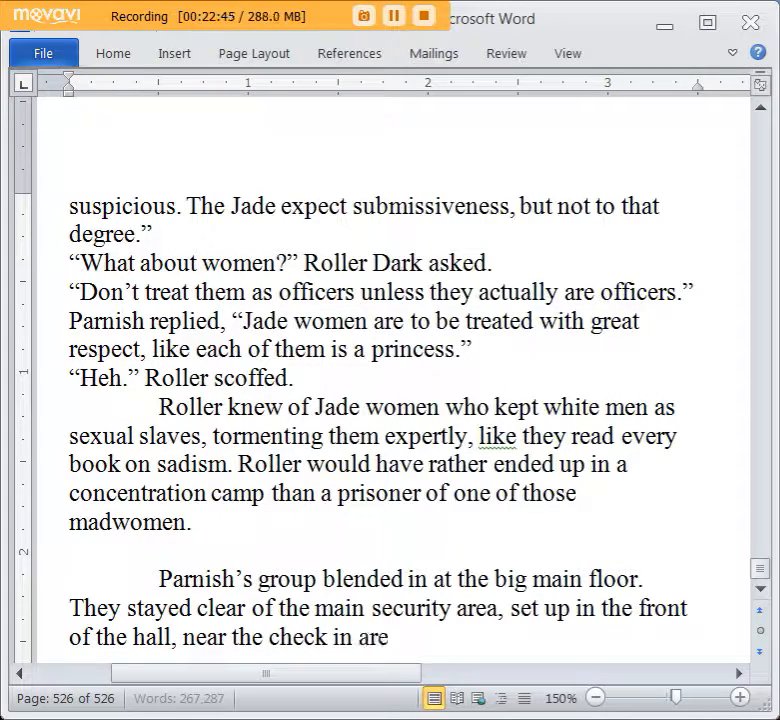
type("a. There were plent")
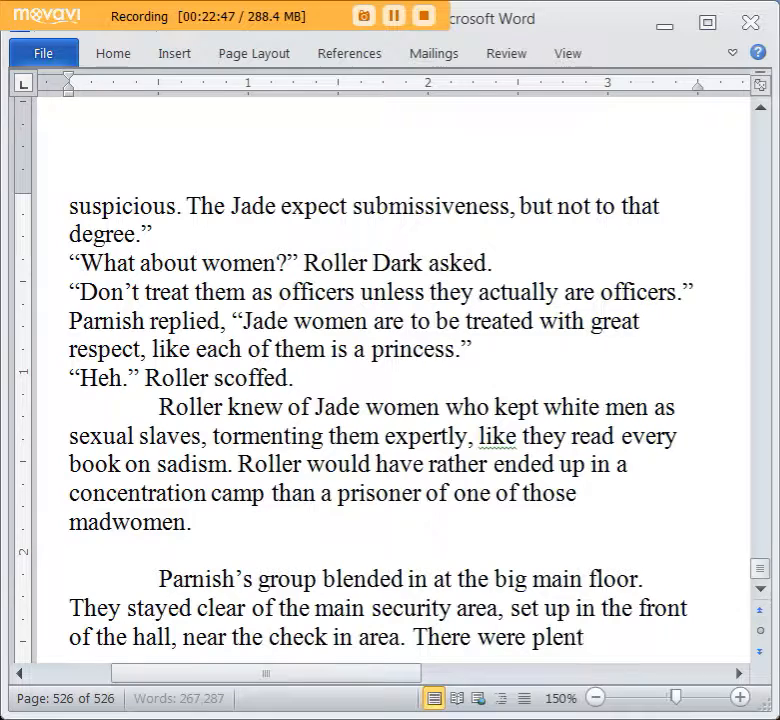
type("y of patroling of")
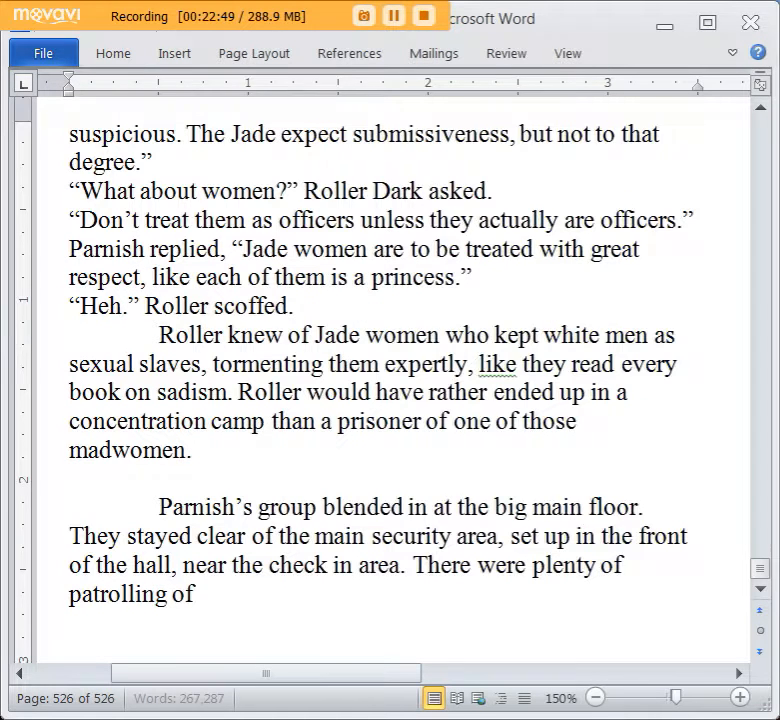
type("ficers and guards.")
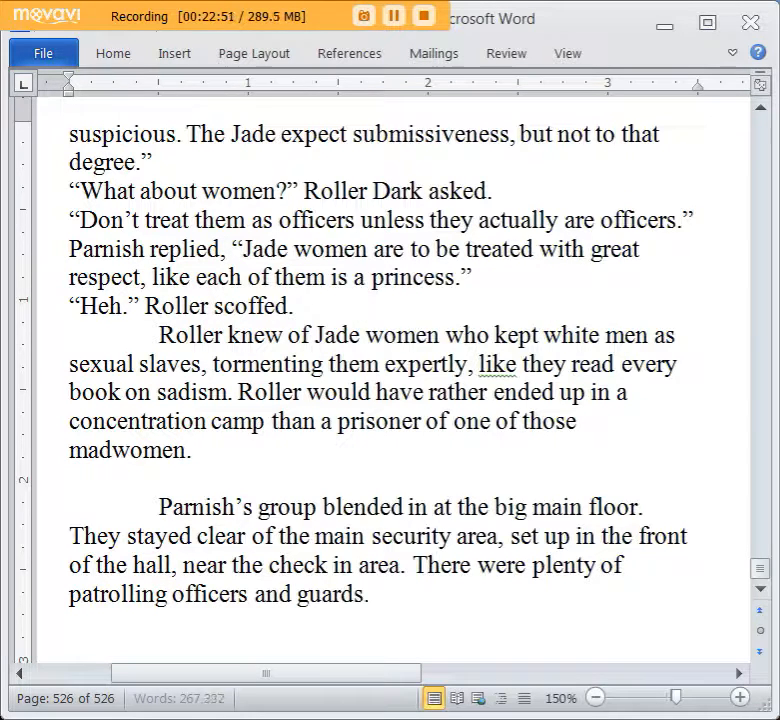
type(" Parnish noti")
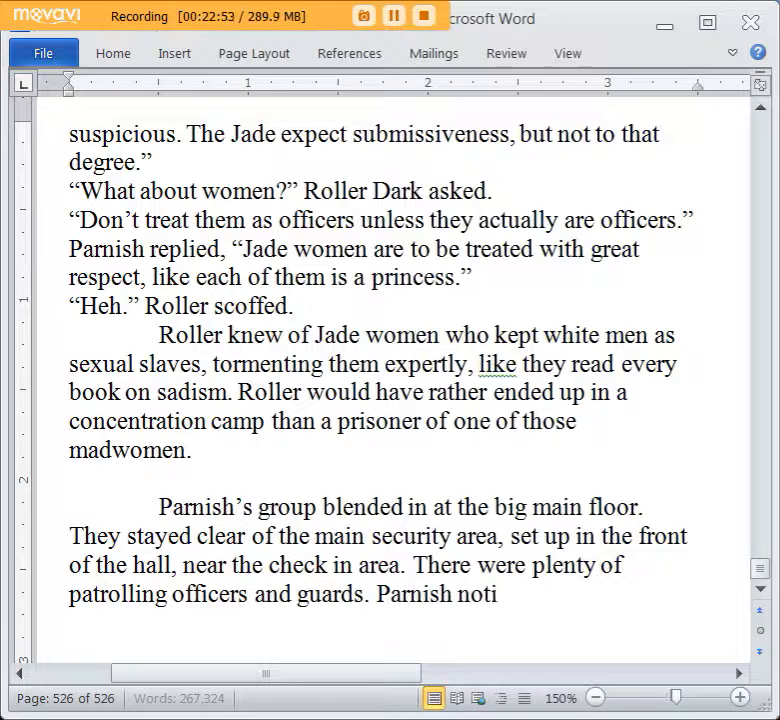
type("ced one of the")
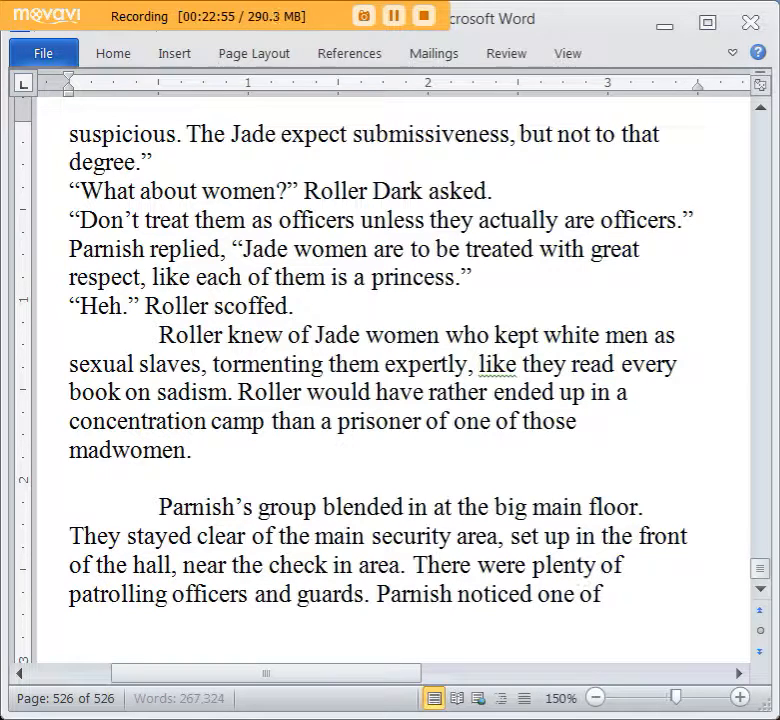
Complete the sentence about Parnish with “noticed some female officers among all the males.”.
key("BackSpace")
key("BackSpace")
key("BackSpace")
key("BackSpace")
key("BackSpace")
key("BackSpace")
key("BackSpace")
key("BackSpace")
key("BackSpace")
key("BackSpace")
type("some female off")
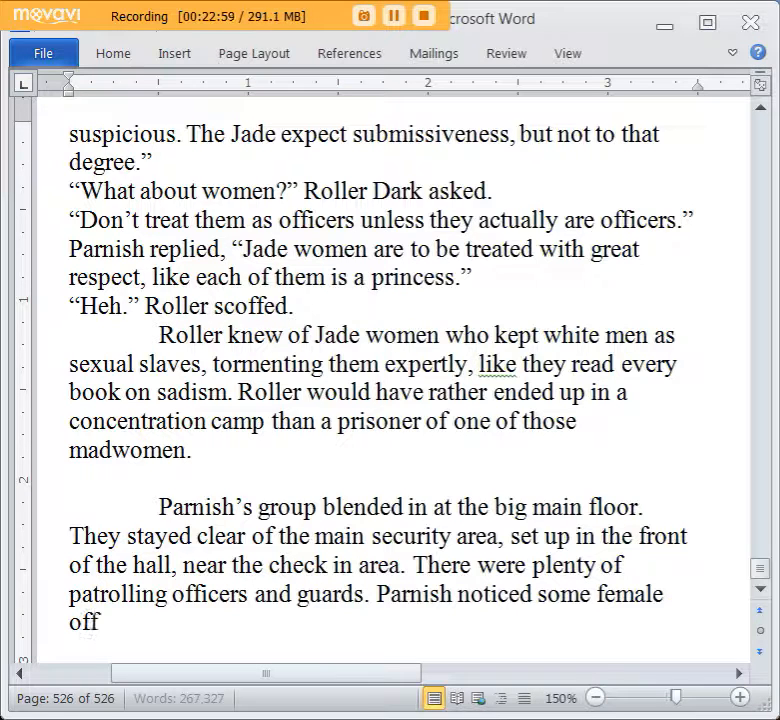
type("icers among the")
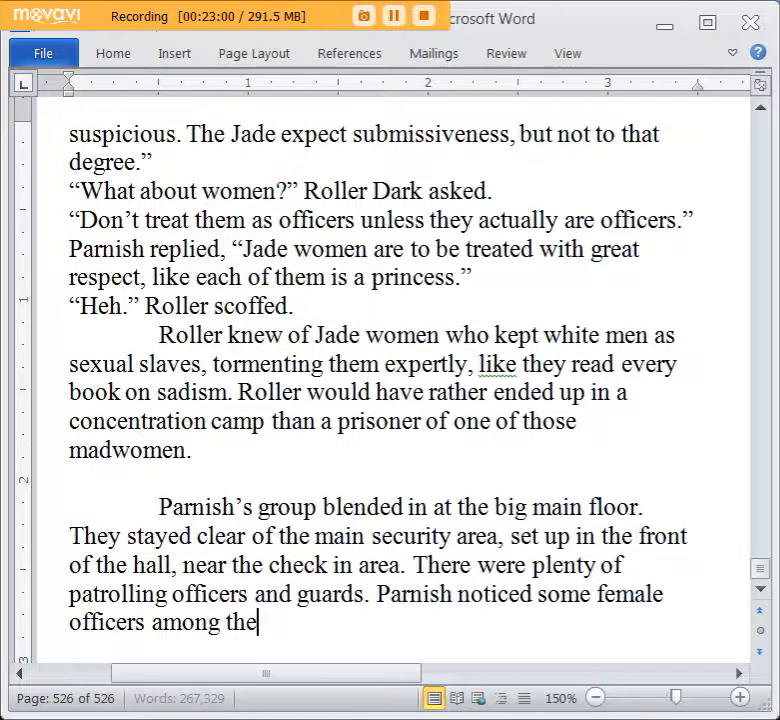
key("BackSpace")
key("BackSpace")
key("BackSpace")
type("all the males. T")
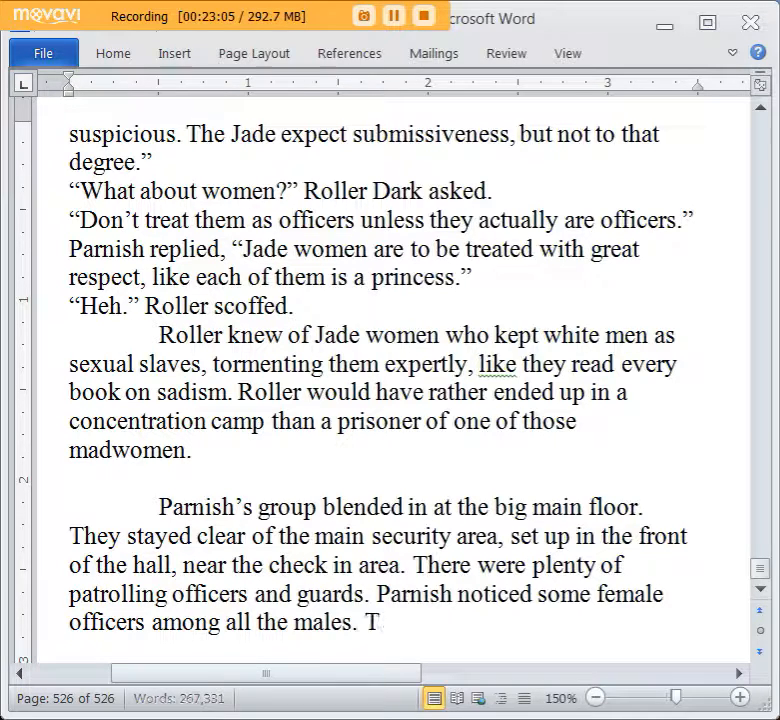
key("BackSpace")
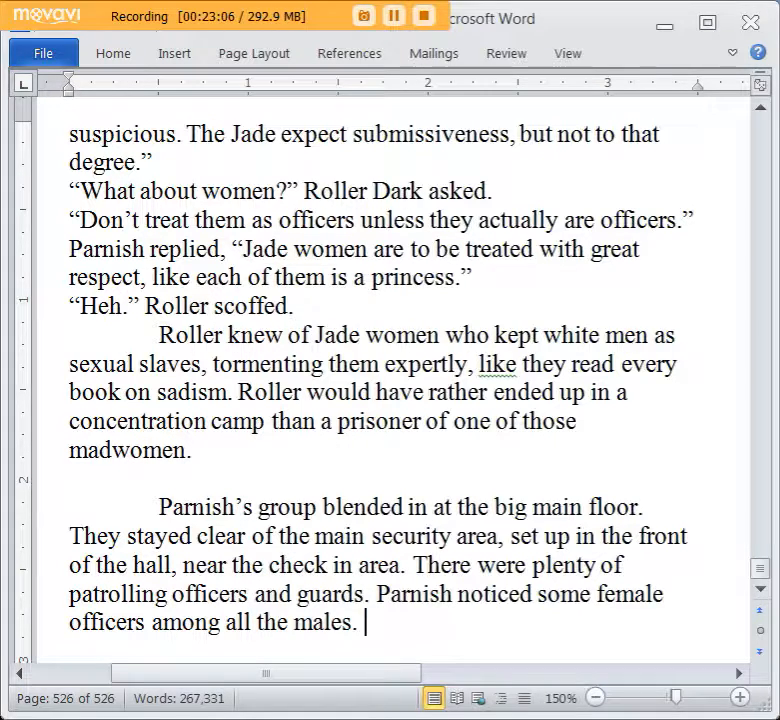
Add “Several of them were young and pretty, with long hair bundled up in a bun at the back. Some were”.
type("Several")
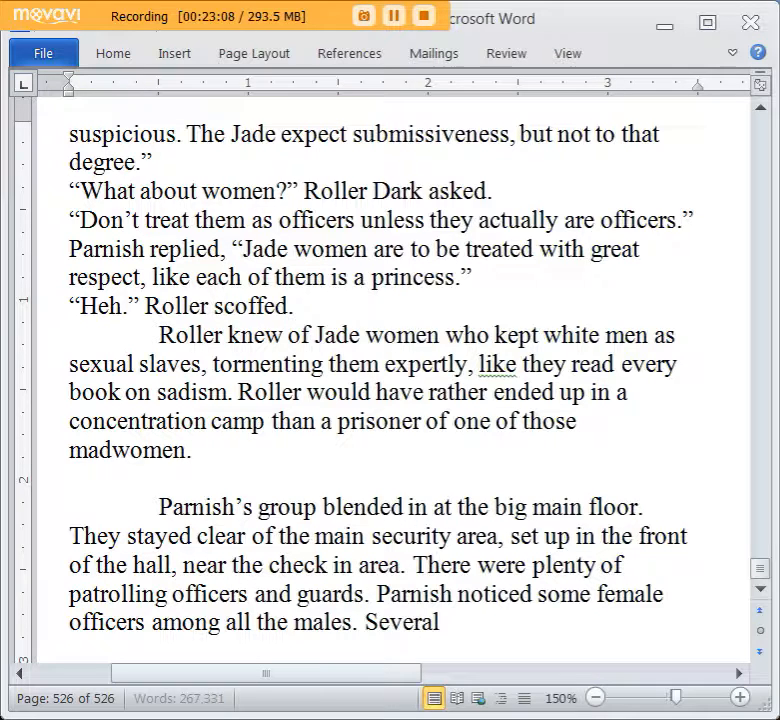
type(" of them were young")
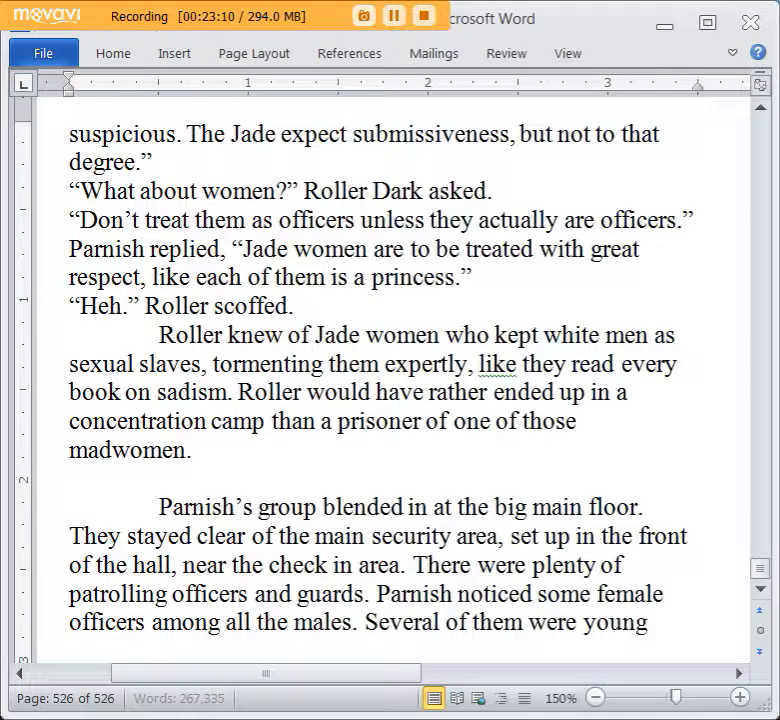
type(" and pretty, with lo")
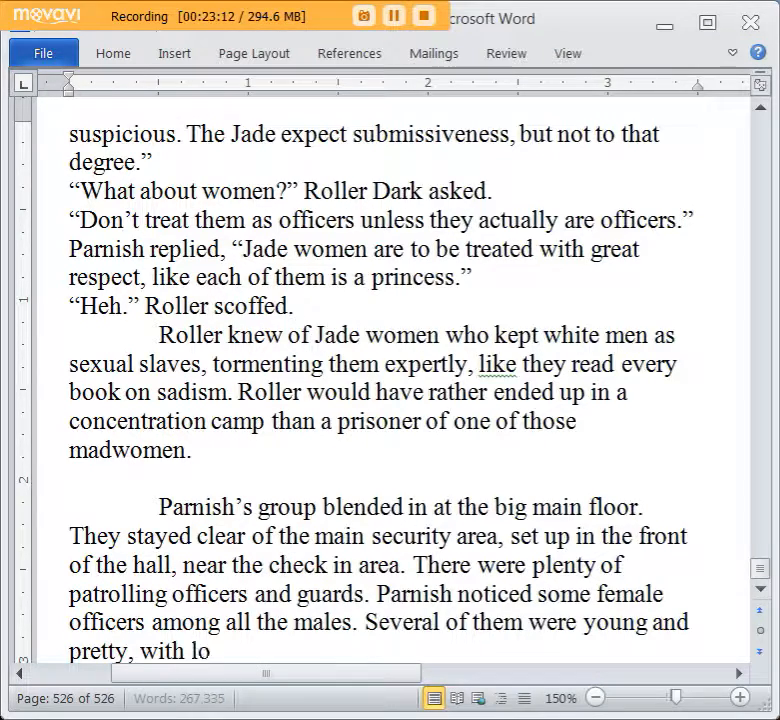
type("ng hair bundled up")
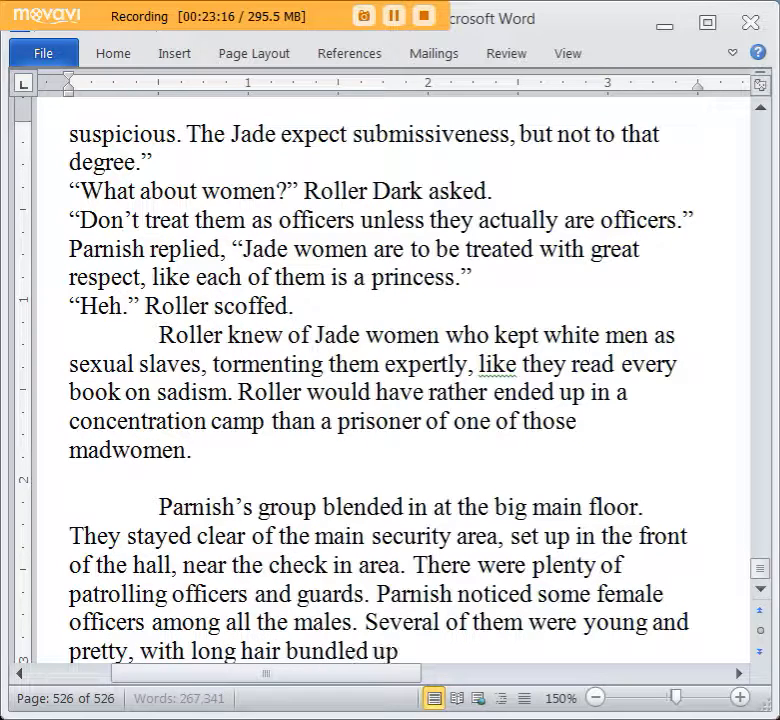
type(" in a bun at the")
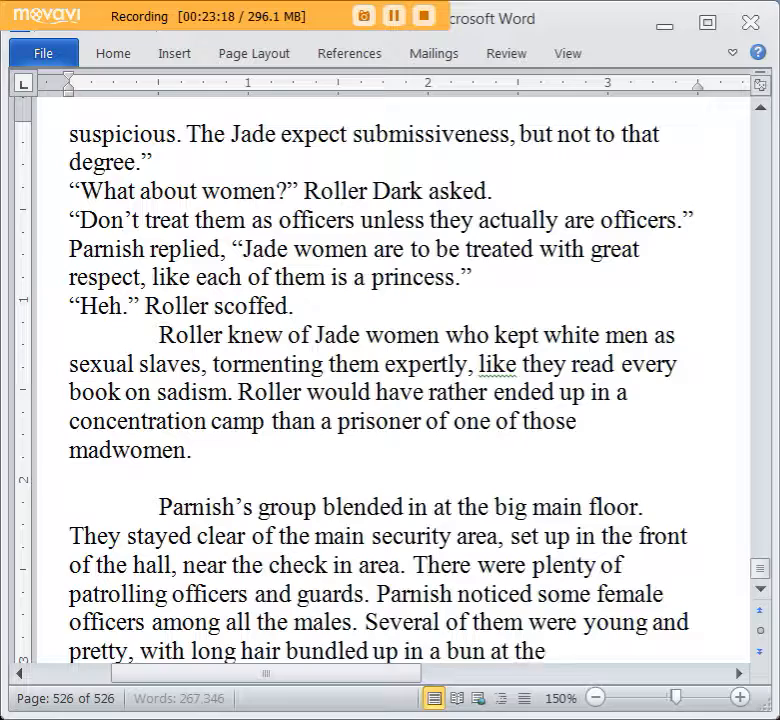
type(" back. Some")
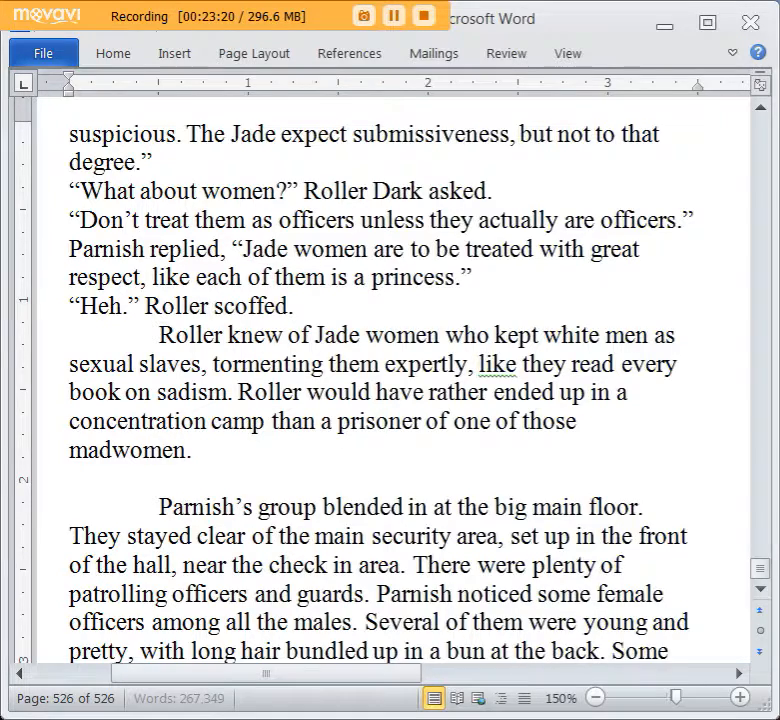
type(" were older, ")
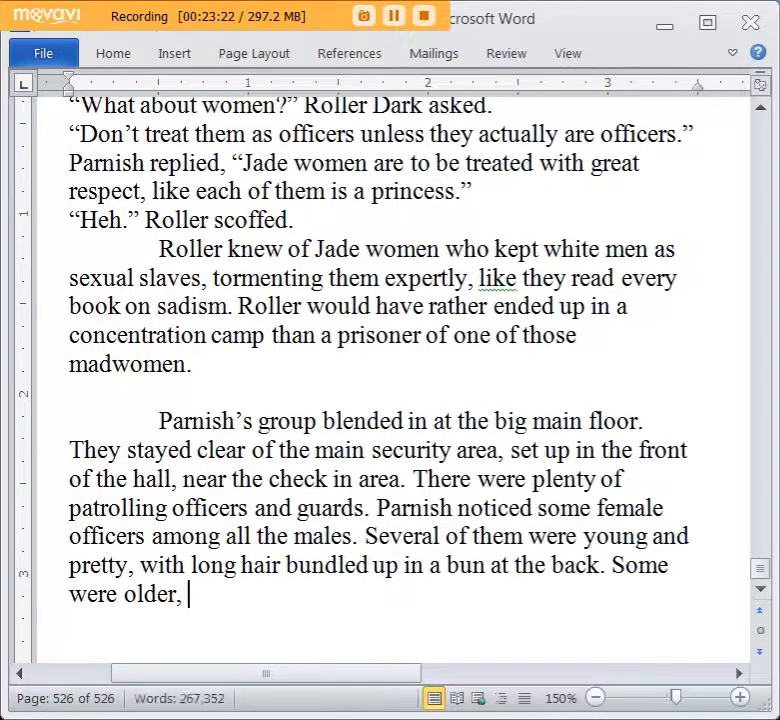
type("batte")
Continue the description of the other female officers with “older, old battleaxe types”.
key("BackSpace")
type("l")
key("BackSpace")
key("BackSpace")
key("BackSpace")
key("BackSpace")
key("BackSpace")
type("old")
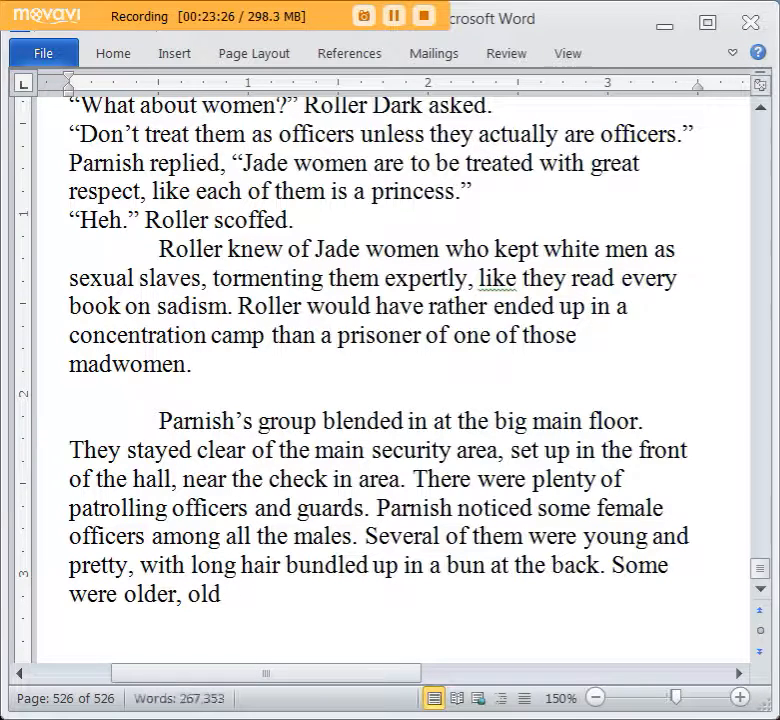
type(" battleaxe types")
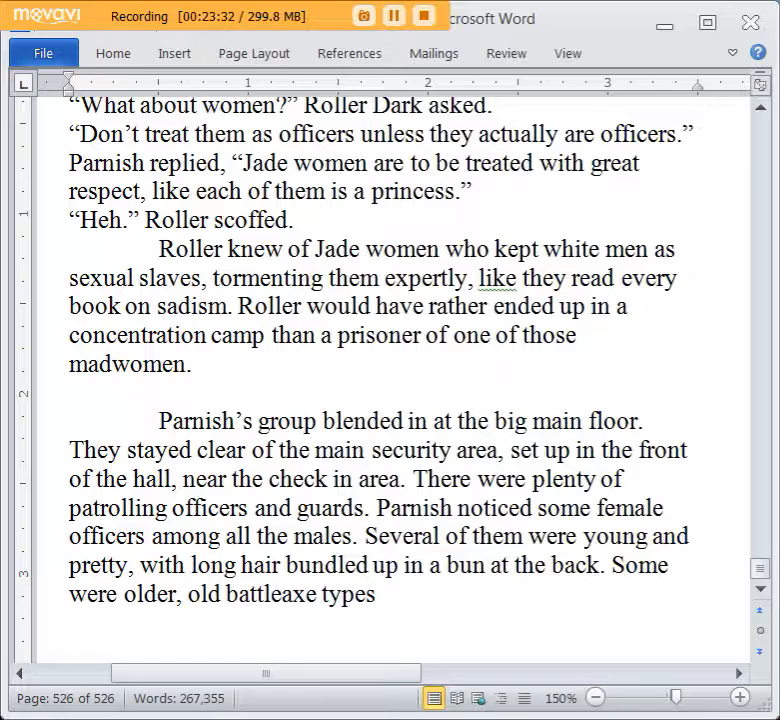
Continue the sentence about the older female officers with “, like the stereotype”.
type(", l")
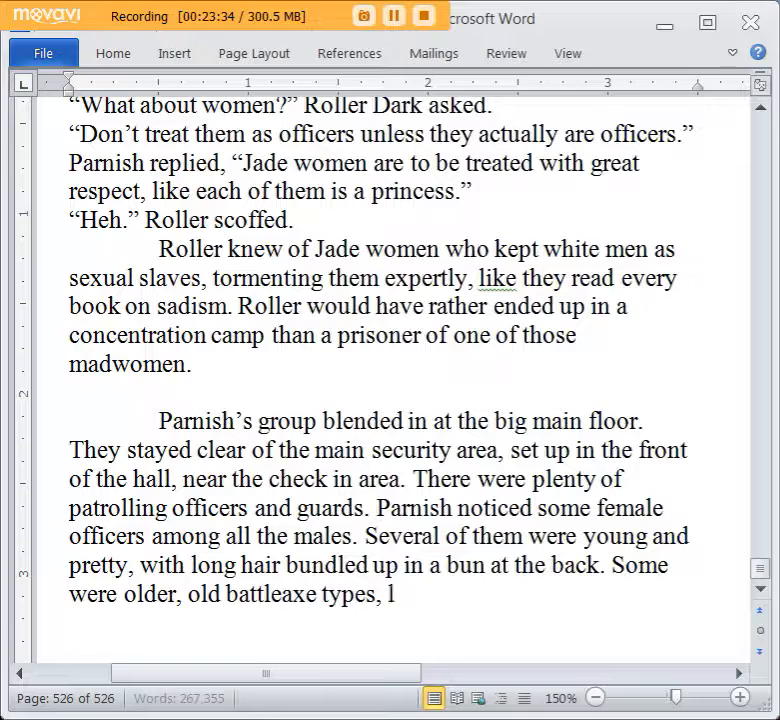
type("ike the sterot")
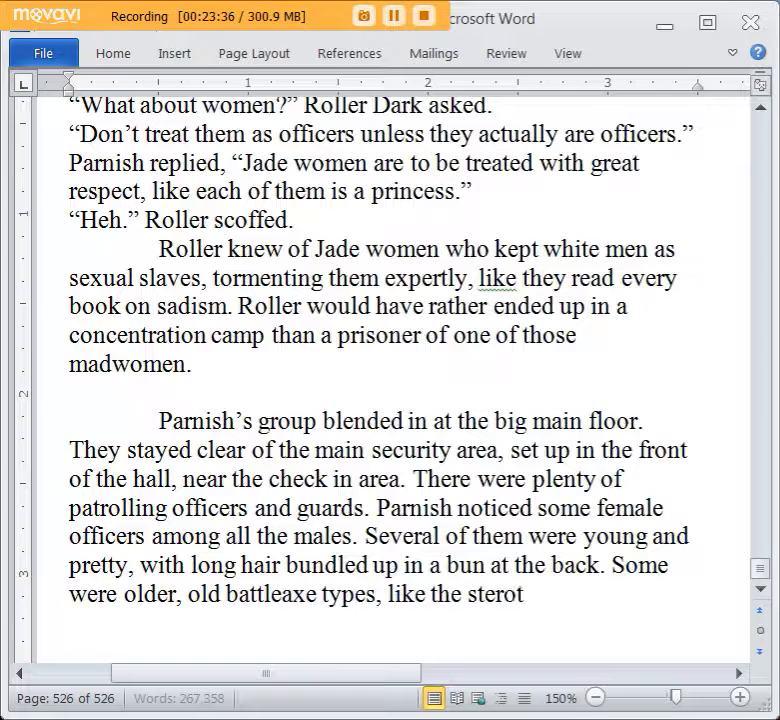
type("yp")
key("BackSpace")
key("BackSpace")
key("BackSpace")
type("type")
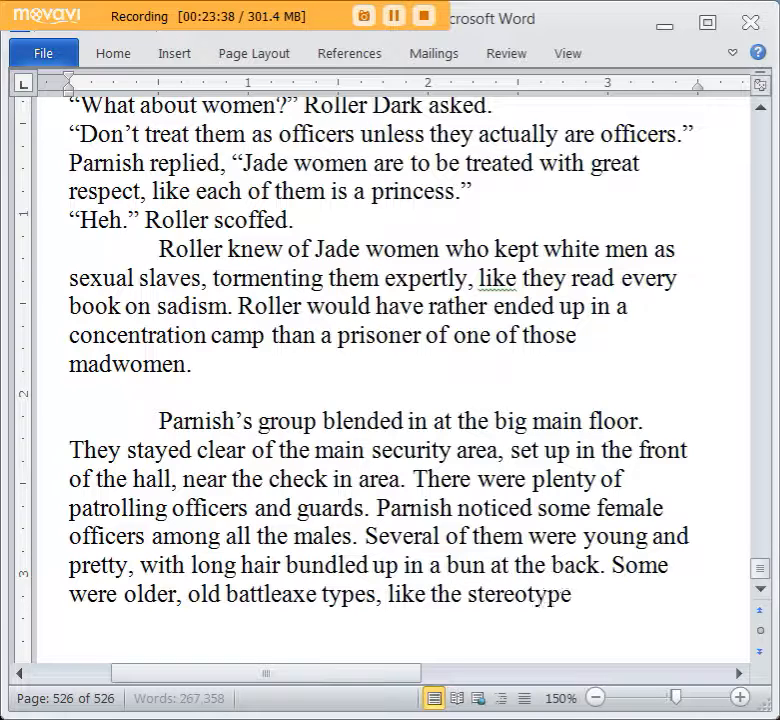
type(" of the harsh feature")
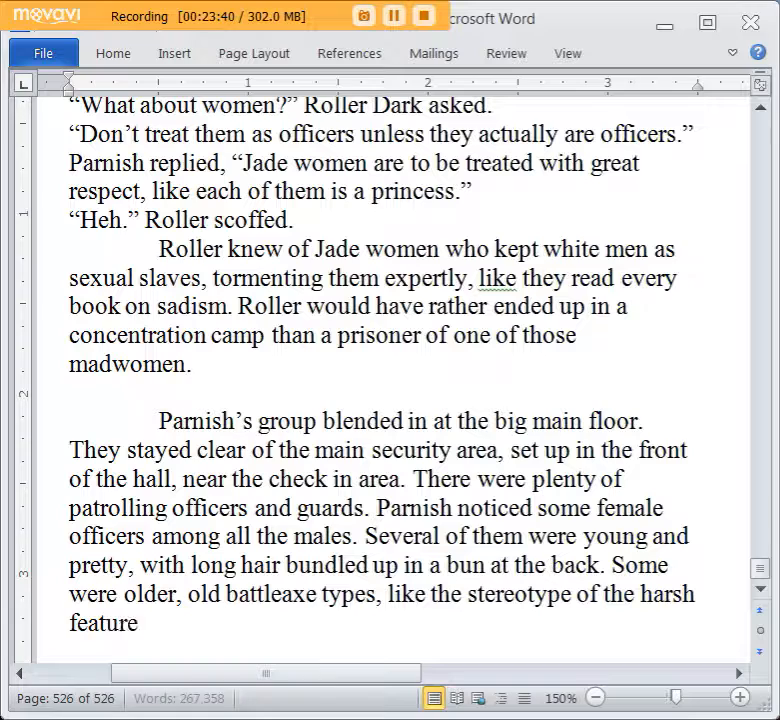
type("d ol")
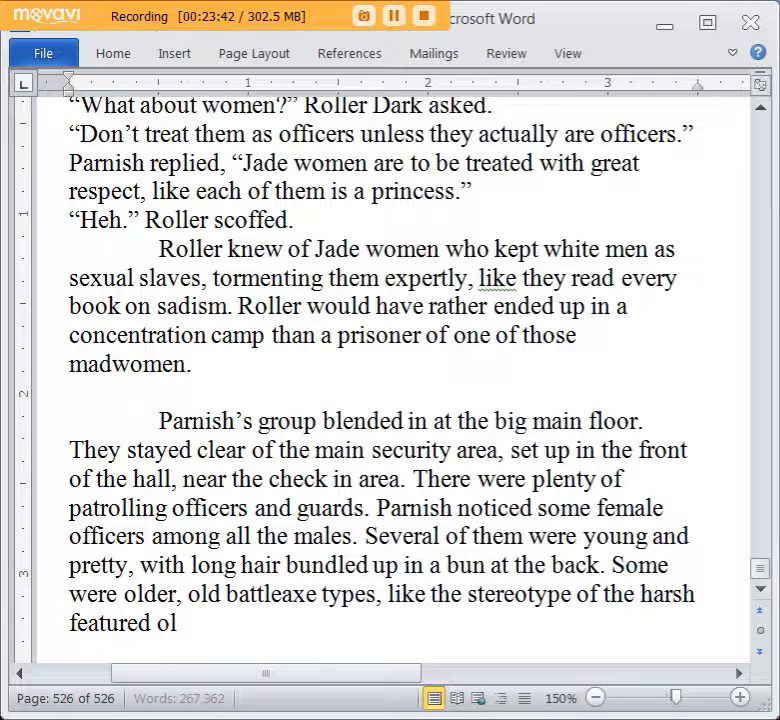
type("d lady")
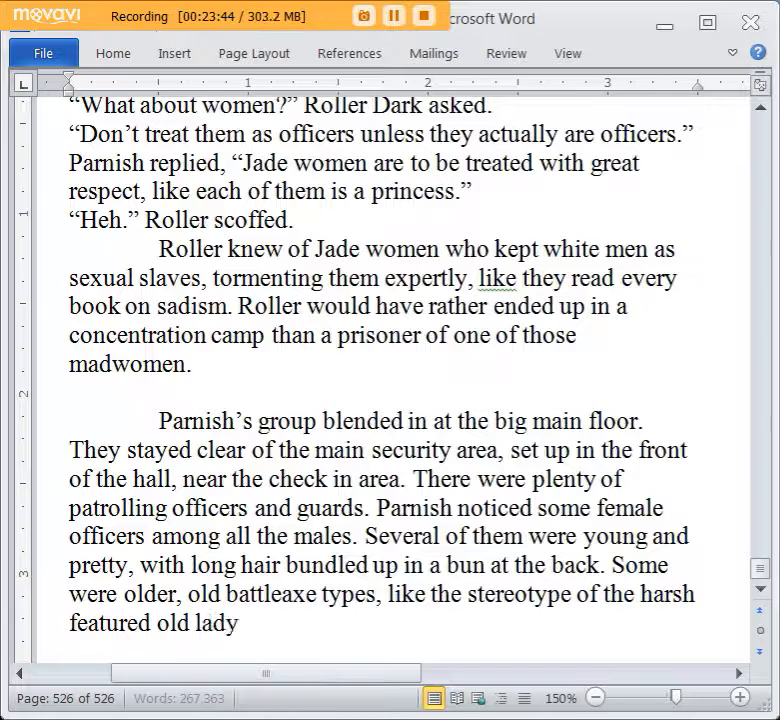
type(" guard fr")
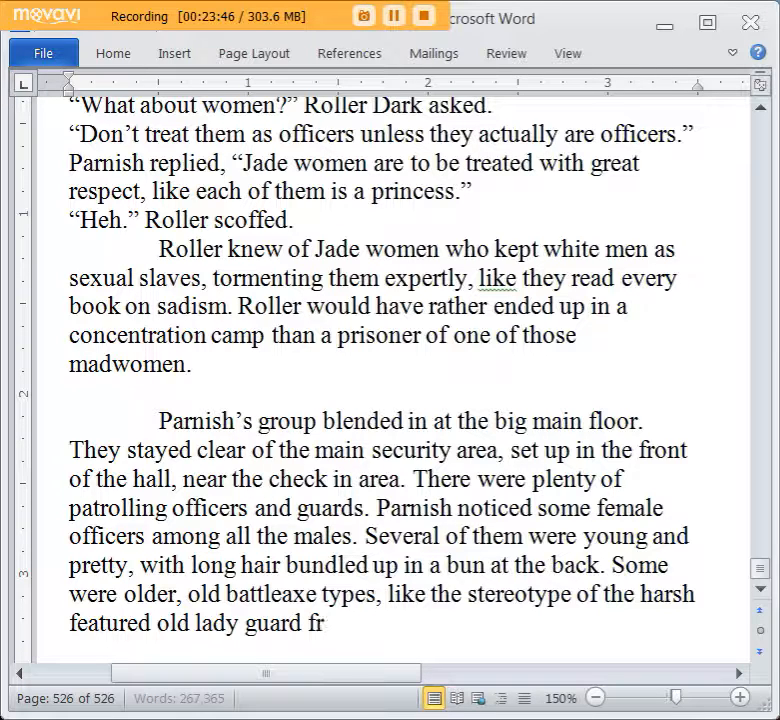
type("om the Blu")
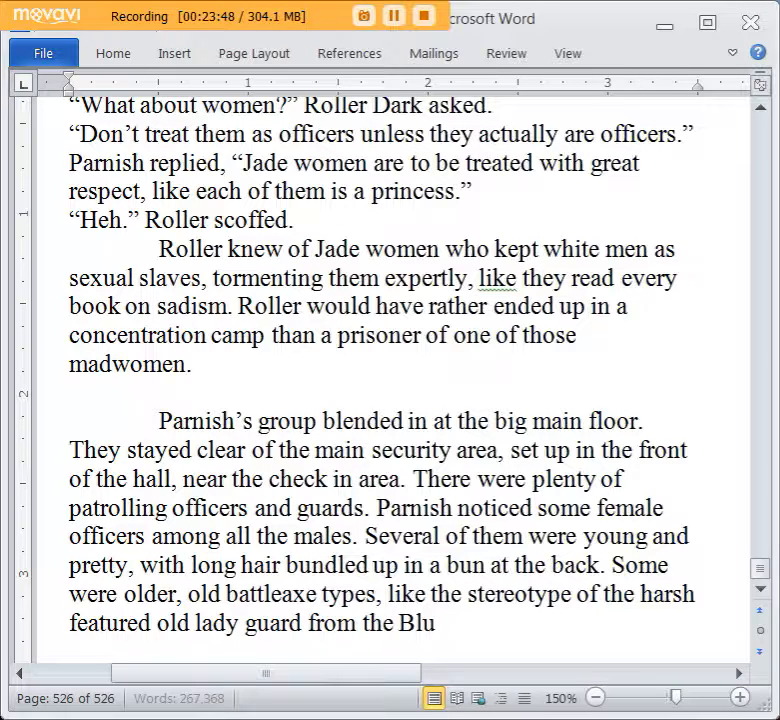
type("ddkain concentration camps.")
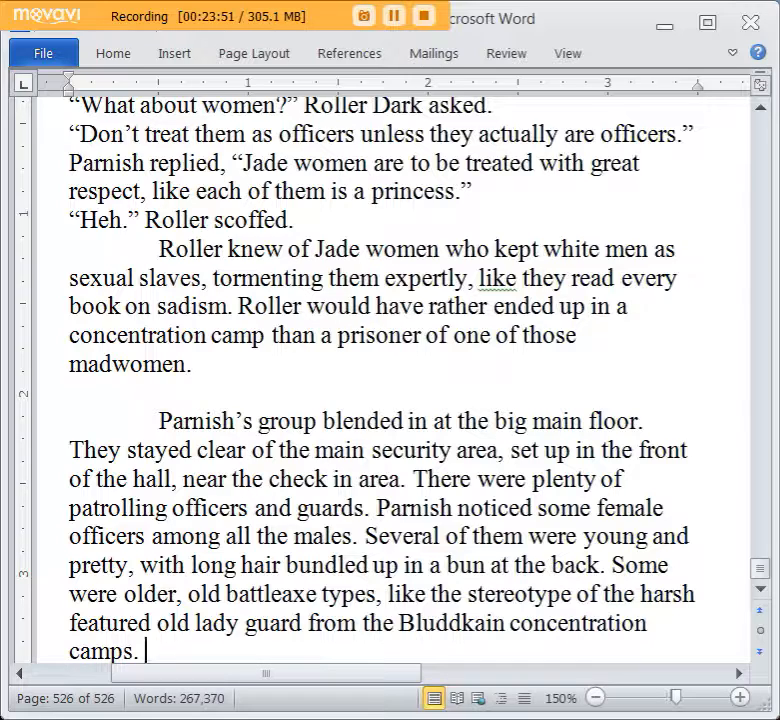
Start a new paragraph of dialogue with “Female officers.” followed by the speaker “Parnish”.
scroll(386, 531, "down", 1)
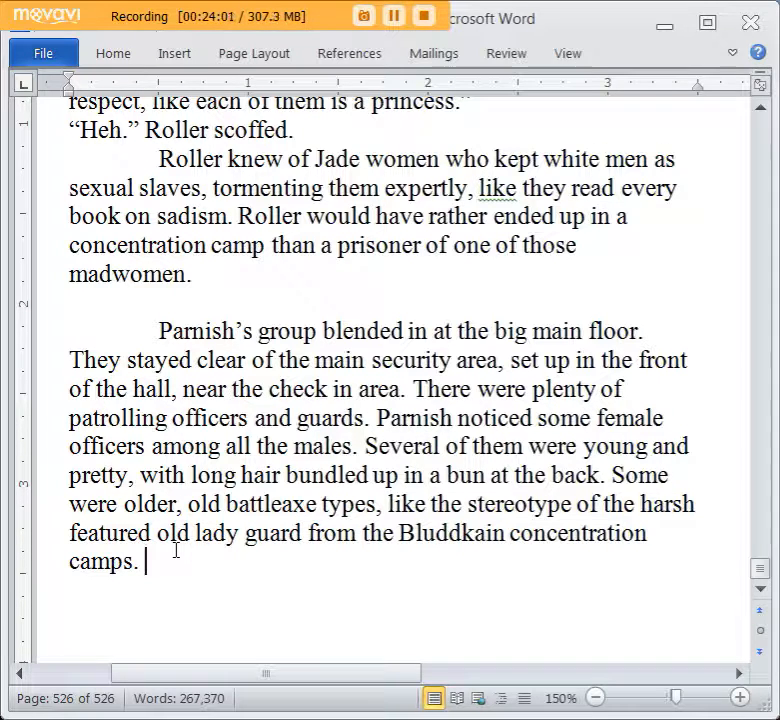
key("Return")
type("\"Femal")
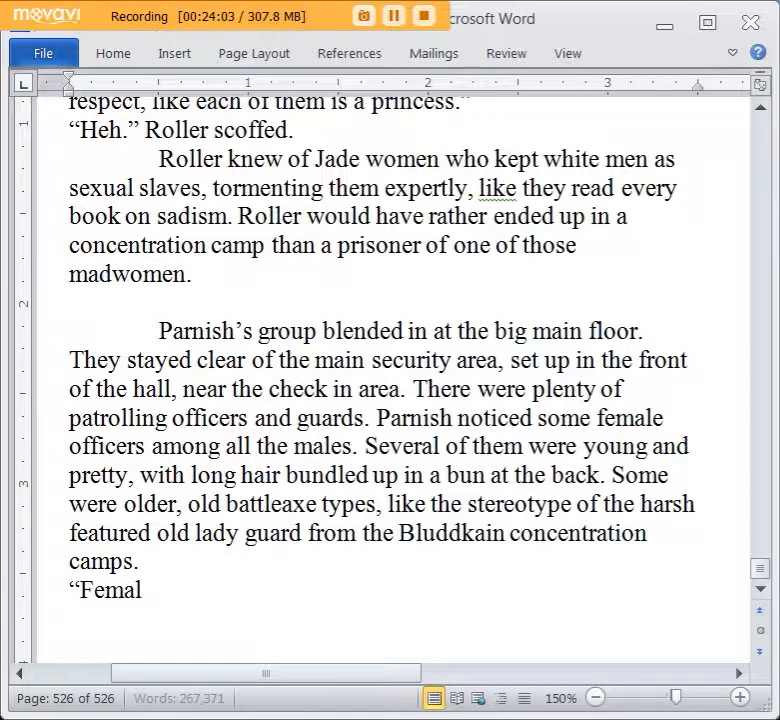
type("e gu")
key("BackSpace")
key("BackSpace")
key("BackSpace")
type("officers.\" Parnish")
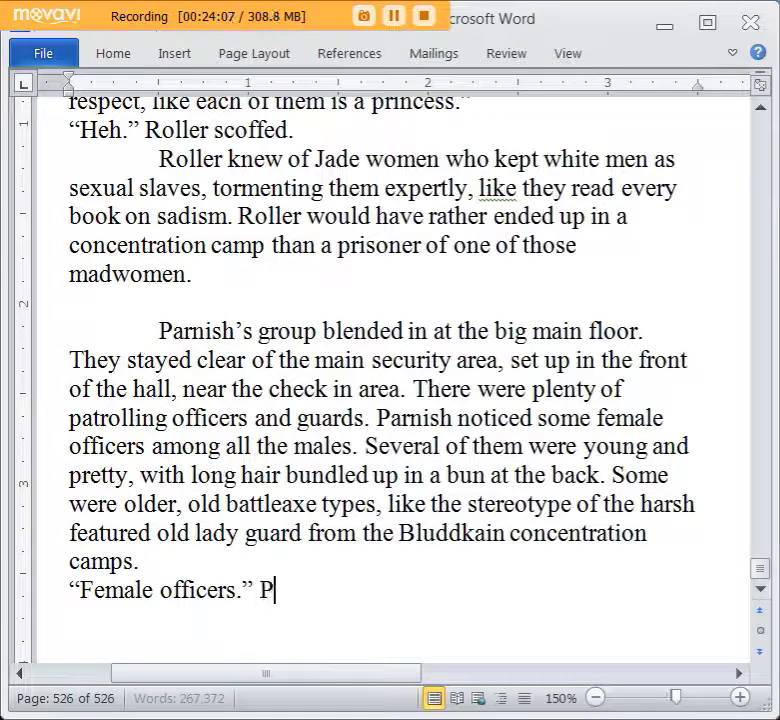
type(" muttere,")
Complete Parnish's line with “muttered,” and the quoted speech “Maybe some guards too.”.
key("Left")
type("d")
key("End")
type("\"Maybe some g")
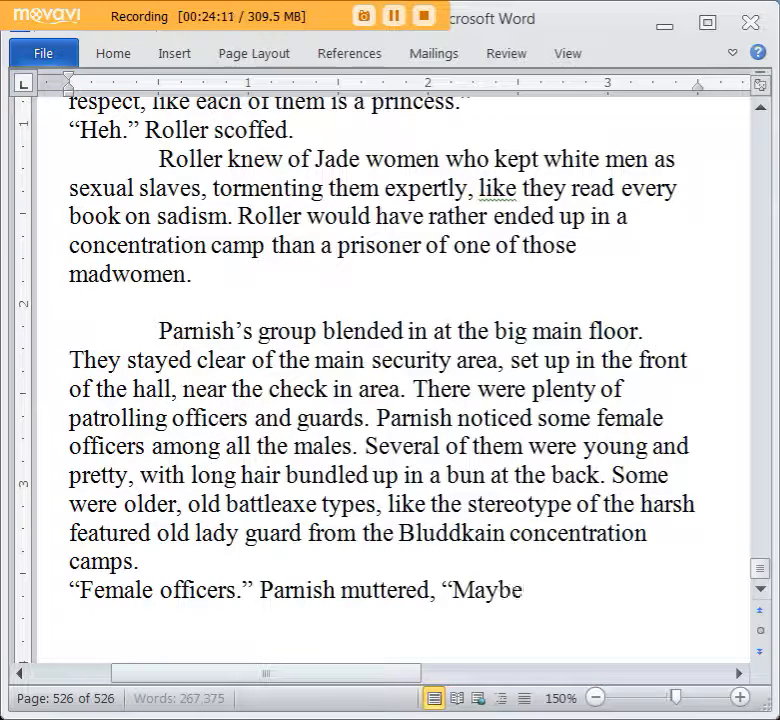
type("uards too.\"")
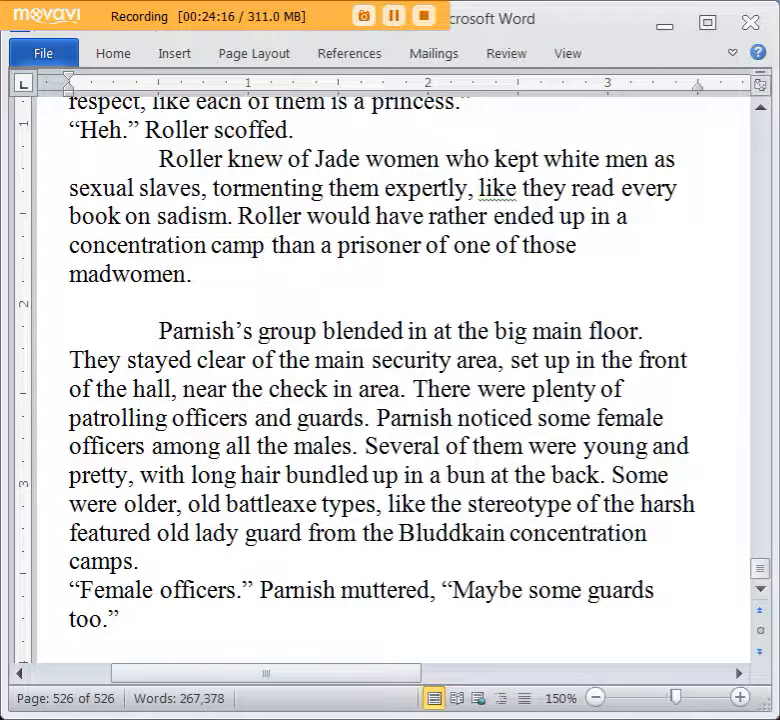
Add Tolker's response on a new line: “So?” Tolker asked.
key("Return")
type("\"I see")
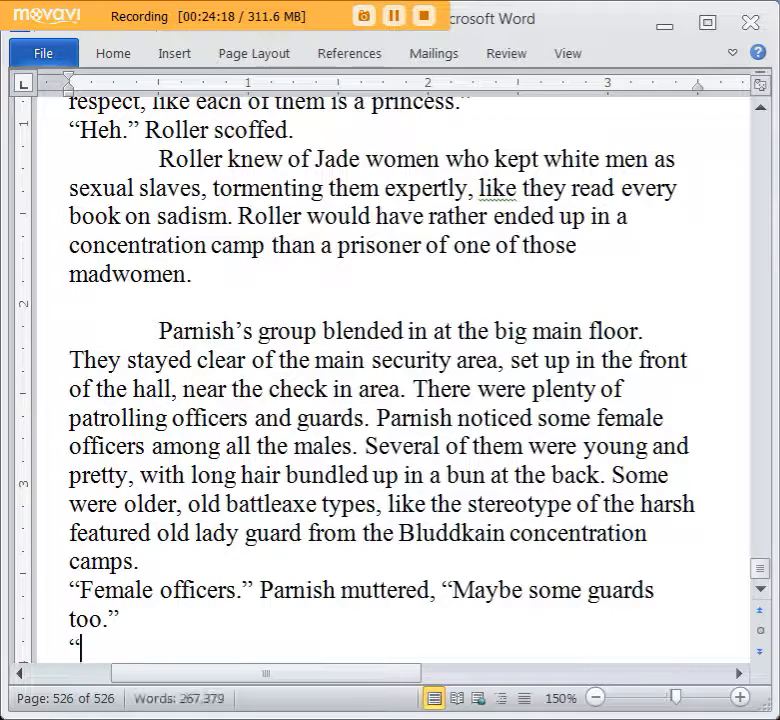
type("So?\" To;l")
type("lker asked.")
key("Return")
Write Parnish's answer: “I don’t kill women.” Parnish replied, “My personal rule.”.
type("\"I d")
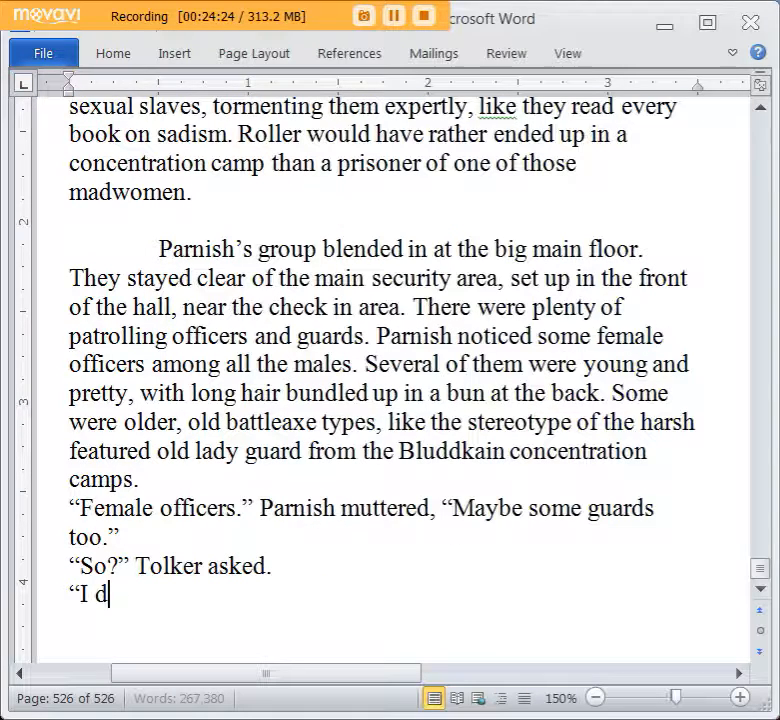
type("on't kill")
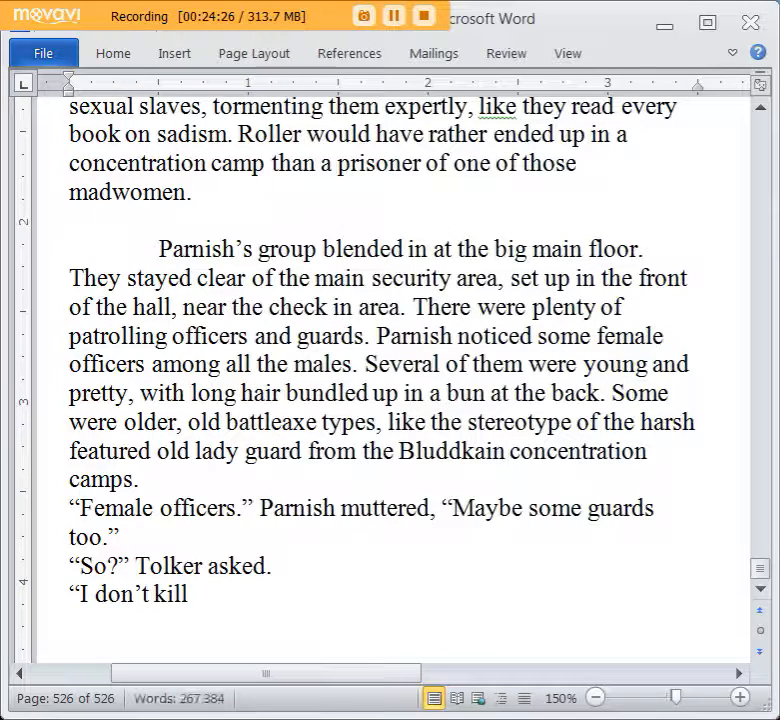
type(" women.\" Parni")
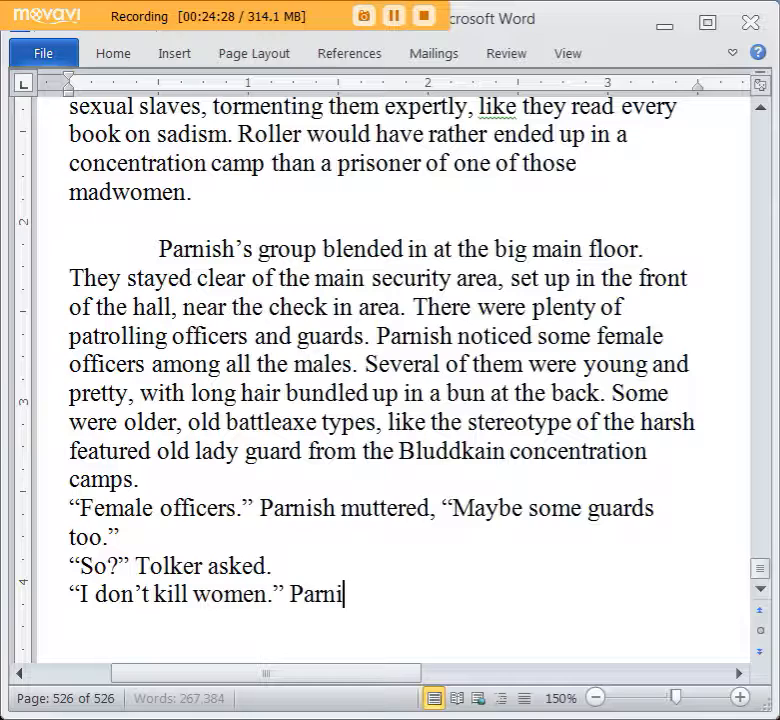
type("sh replied, \"My perso")
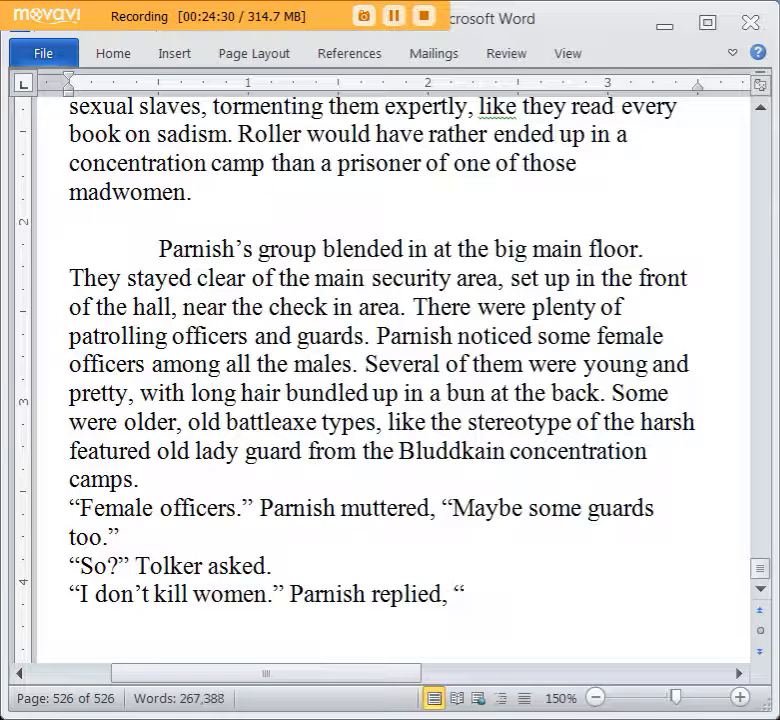
type("nal rule.")
type("\"")
Add a new line of dialogue reading “Are you backing off on this mission?”.
key("Return")
type("\"A")
key("BackSpace")
key("BackSpace")
key("BackSpace")
key("Return")
type("\"Are you")
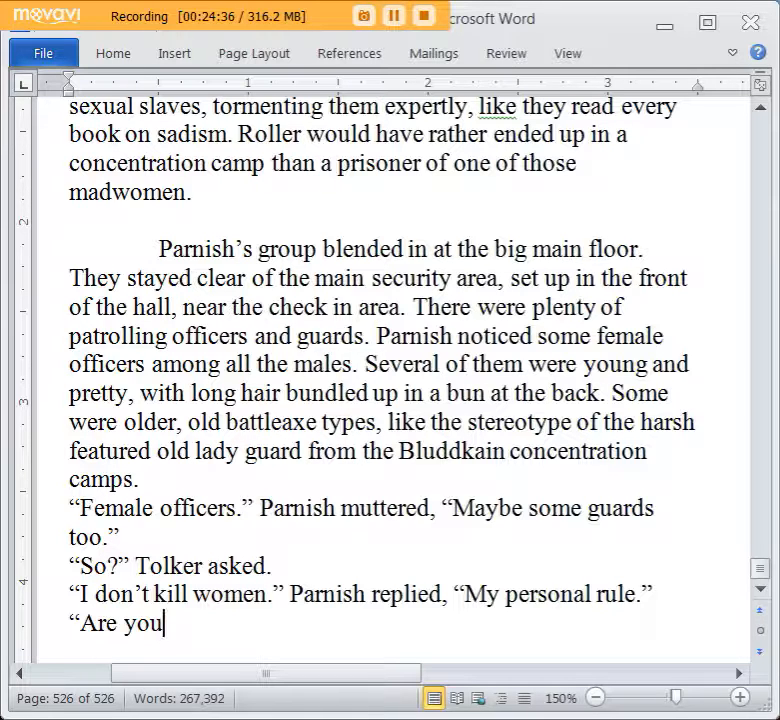
type(" backing off on this")
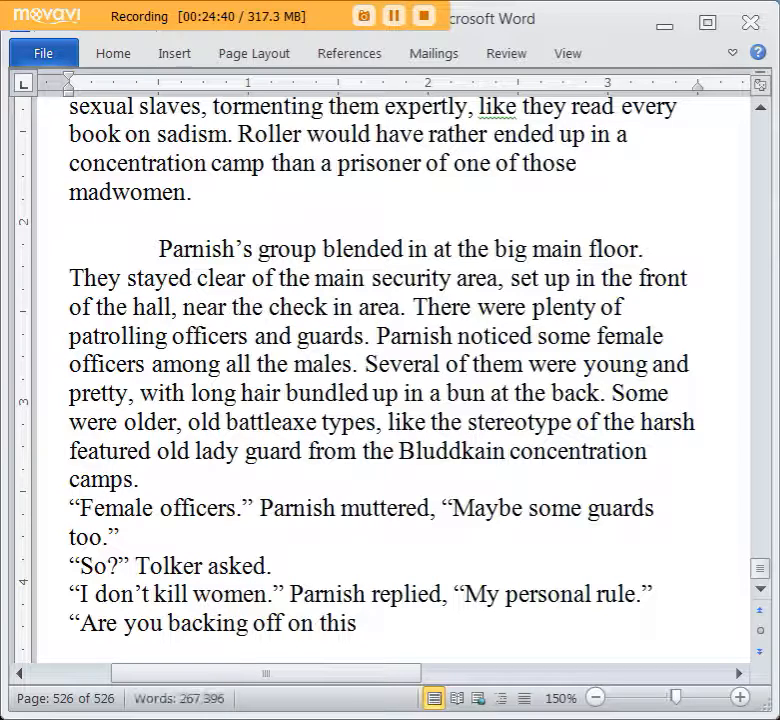
type(" mission?\"")
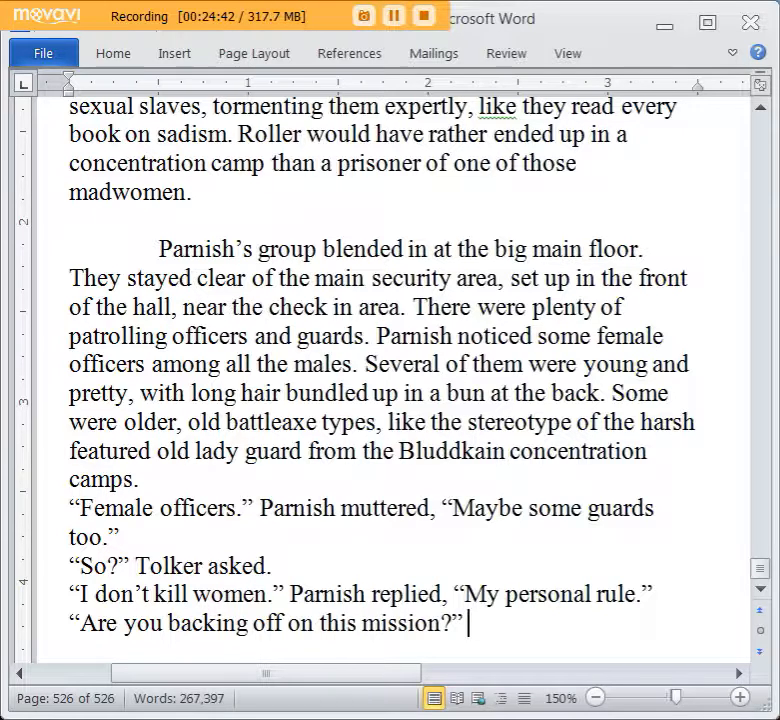
type(" Roller Dark asked")
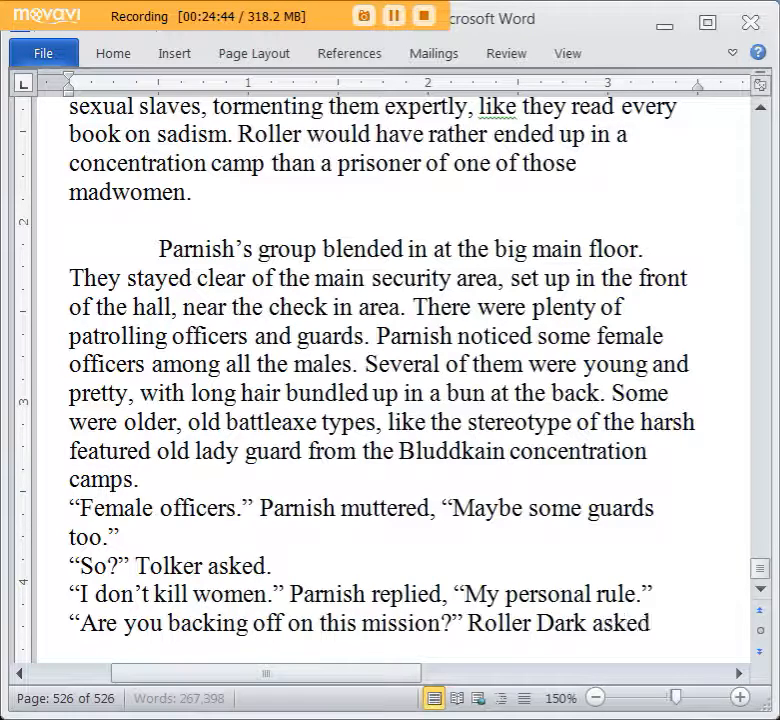
type(" suddenly.")
Attribute the question with “Roller Dark asked suddenly.” and start a new line below it.
key("Return")
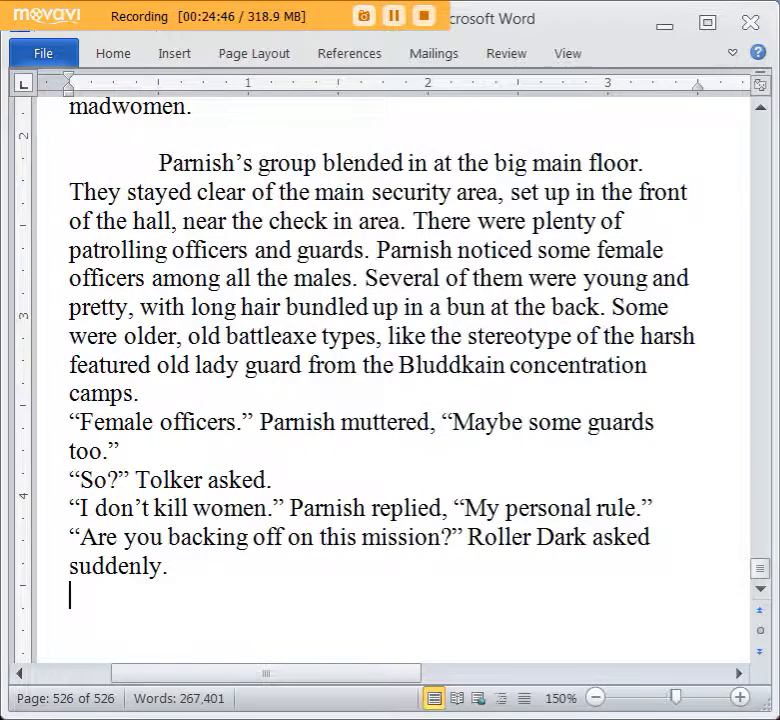
scroll(174, 550, "down", 1)
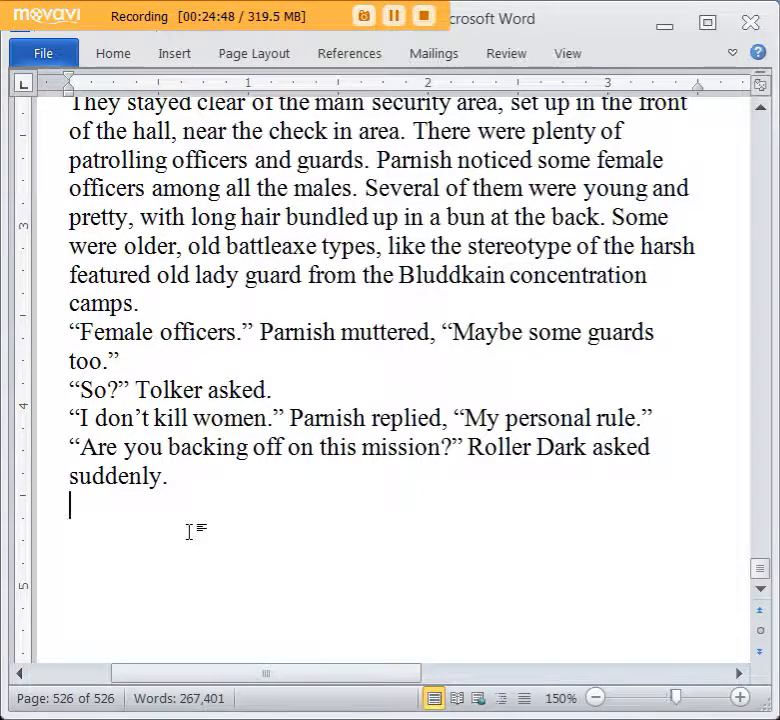